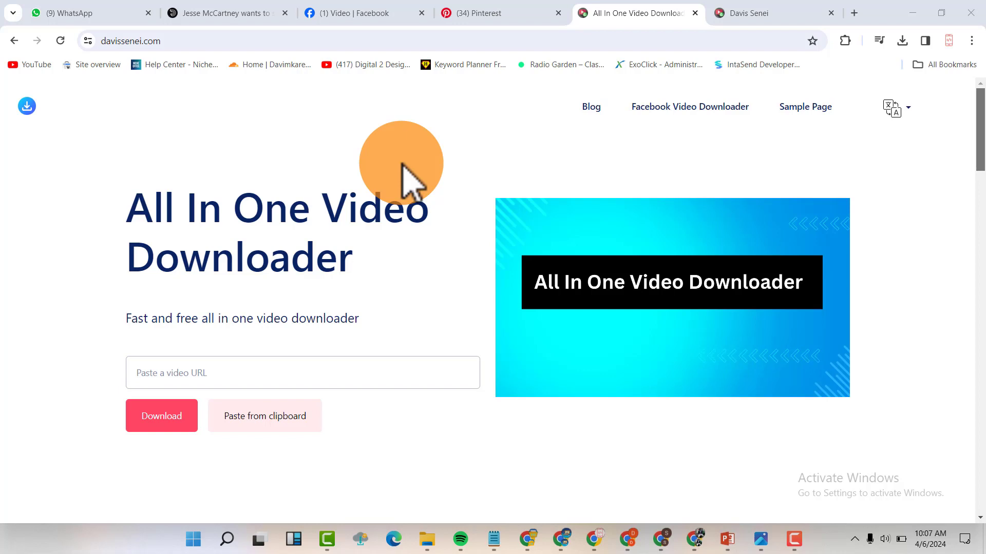
- Look through the video downloader homepage, covering its usage instructions, supported sources list and feature descriptions
{"action": "scroll", "coordinate": [407, 169], "scroll_direction": "down", "scroll_amount": 10}
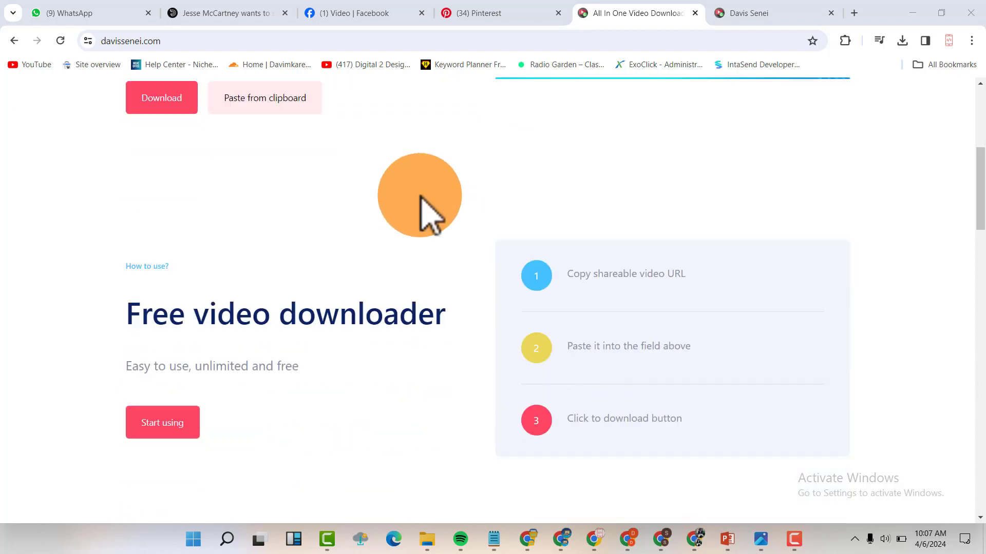
{"action": "scroll", "coordinate": [421, 196], "scroll_direction": "down", "scroll_amount": 6}
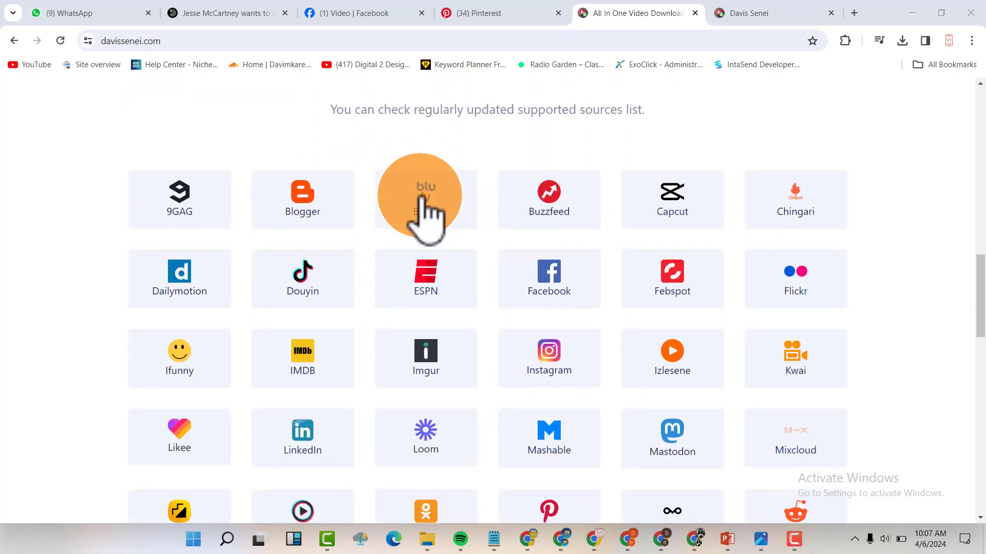
{"action": "scroll", "coordinate": [426, 211], "scroll_direction": "down", "scroll_amount": 3}
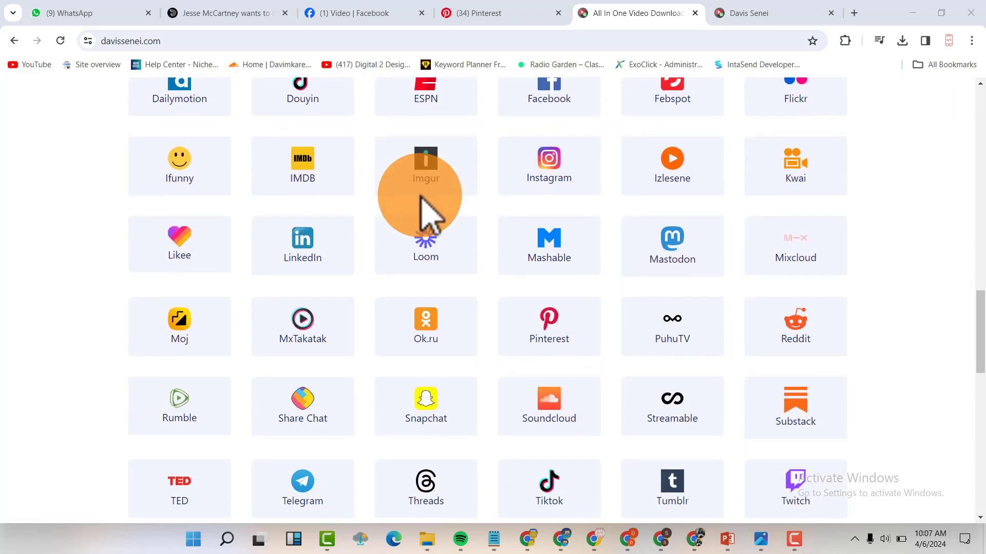
{"action": "scroll", "coordinate": [426, 208], "scroll_direction": "down", "scroll_amount": 5}
{"action": "scroll", "coordinate": [423, 205], "scroll_direction": "down", "scroll_amount": 10}
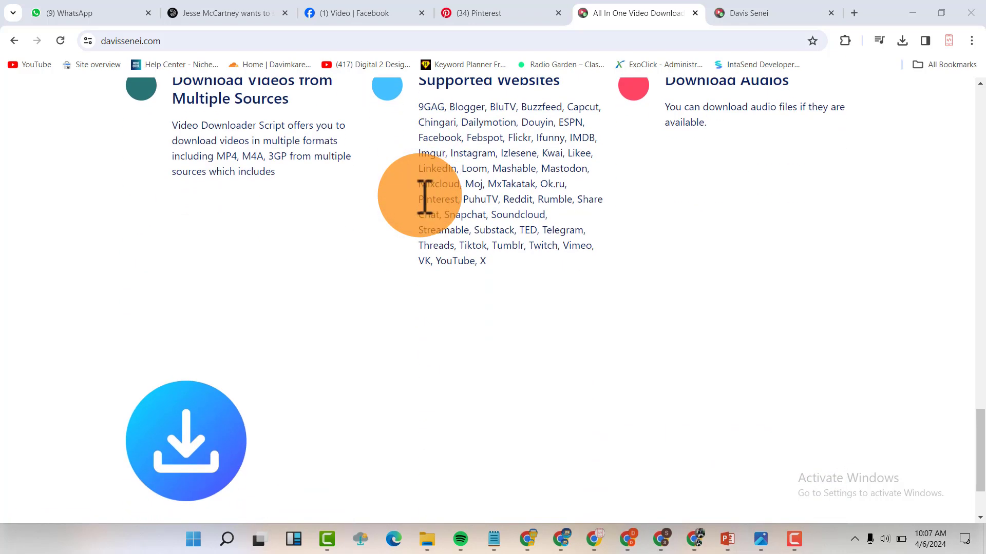
{"action": "left_click_drag", "start_coordinate": [969, 473], "coordinate": [944, 177]}
{"action": "scroll", "coordinate": [770, 319], "scroll_direction": "down", "scroll_amount": 3}
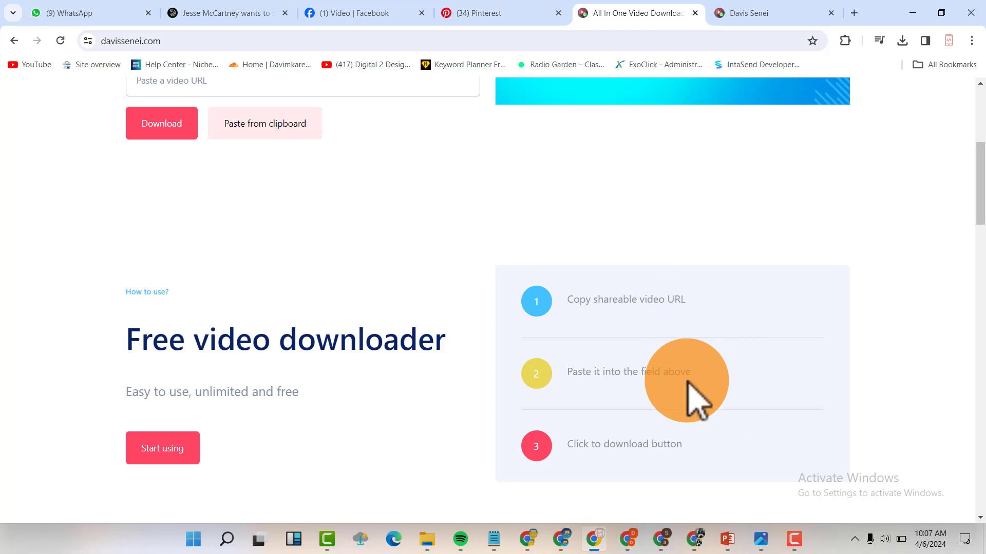
{"action": "scroll", "coordinate": [689, 384], "scroll_direction": "up", "scroll_amount": 2}
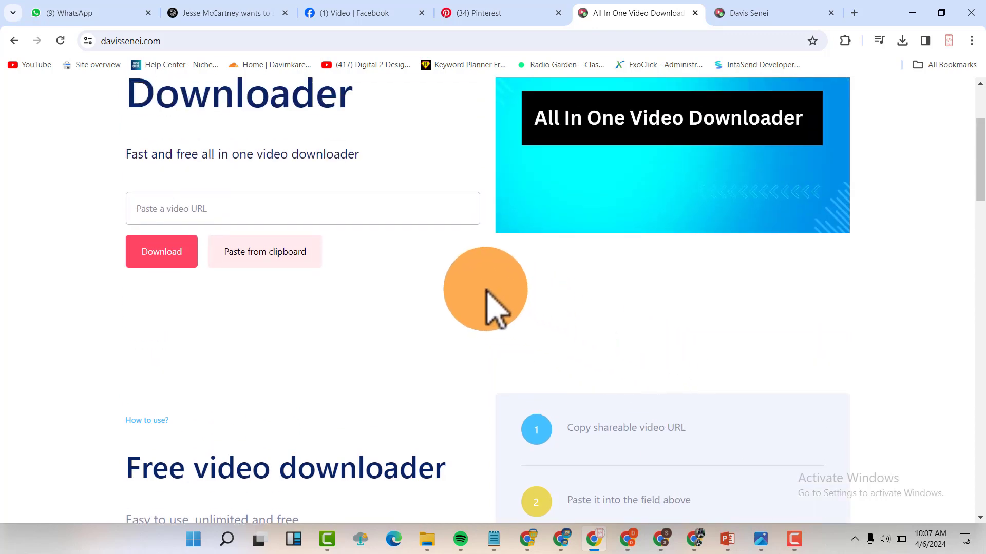
{"action": "scroll", "coordinate": [488, 292], "scroll_direction": "up", "scroll_amount": 1}
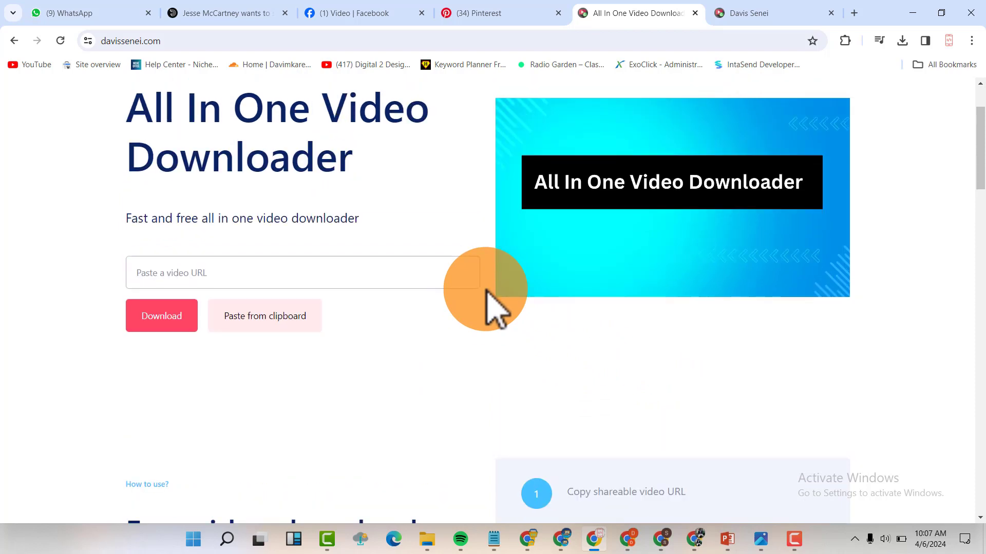
{"action": "scroll", "coordinate": [487, 291], "scroll_direction": "up", "scroll_amount": 2}
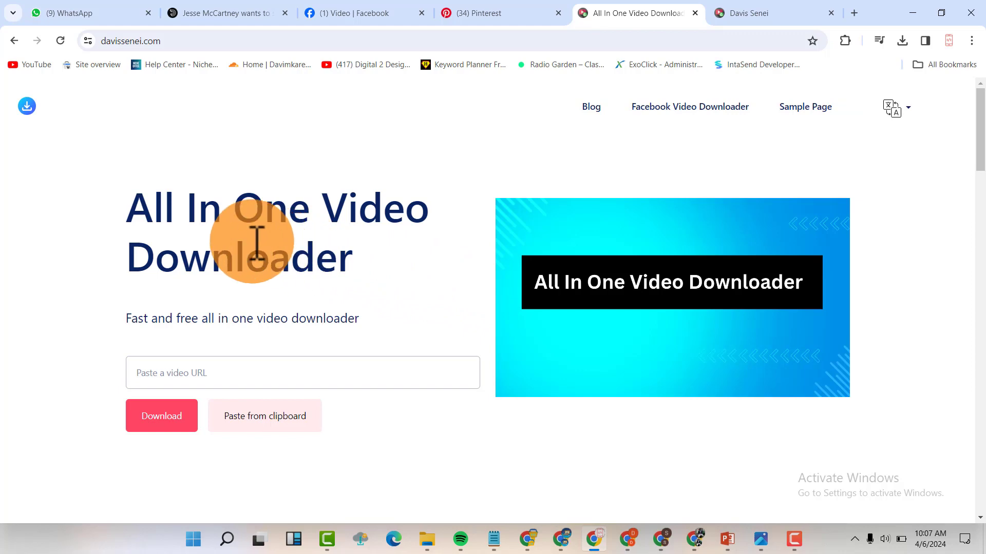
{"action": "scroll", "coordinate": [256, 238], "scroll_direction": "down", "scroll_amount": 10}
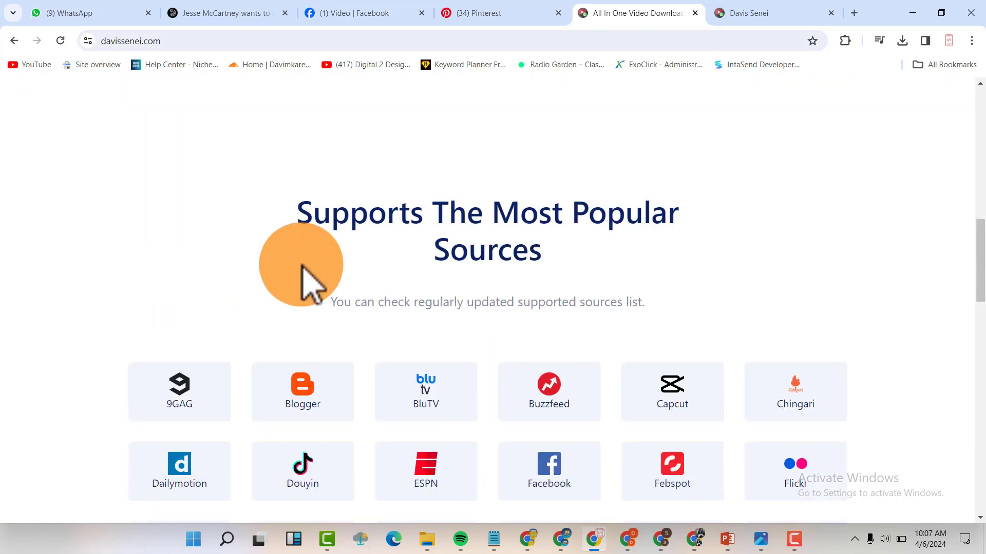
{"action": "scroll", "coordinate": [304, 268], "scroll_direction": "up", "scroll_amount": 10}
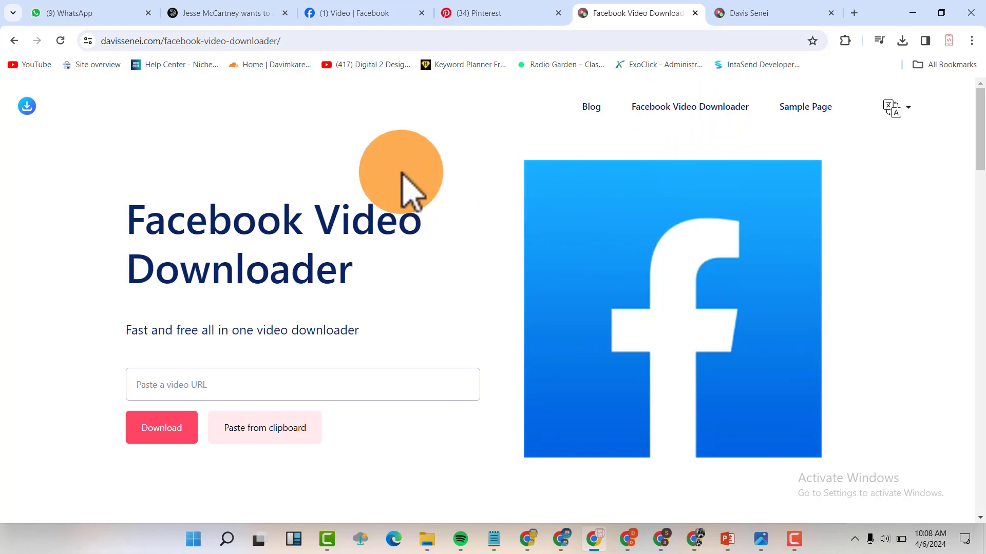
- Return from the Facebook Video Downloader page to the site's homepage and look over the Blog Posts page
{"action": "left_click", "coordinate": [27, 106]}
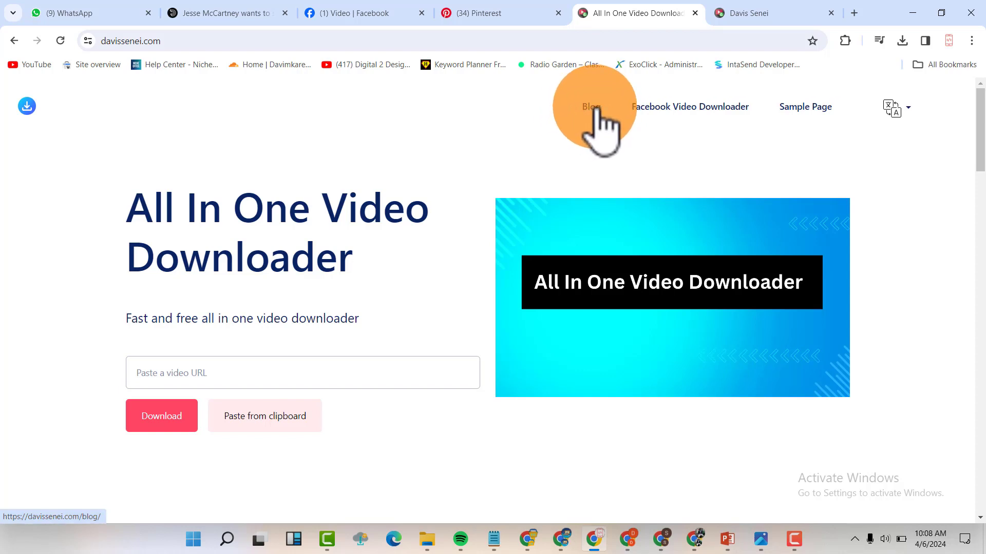
{"action": "scroll", "coordinate": [596, 108], "scroll_direction": "down", "scroll_amount": 1}
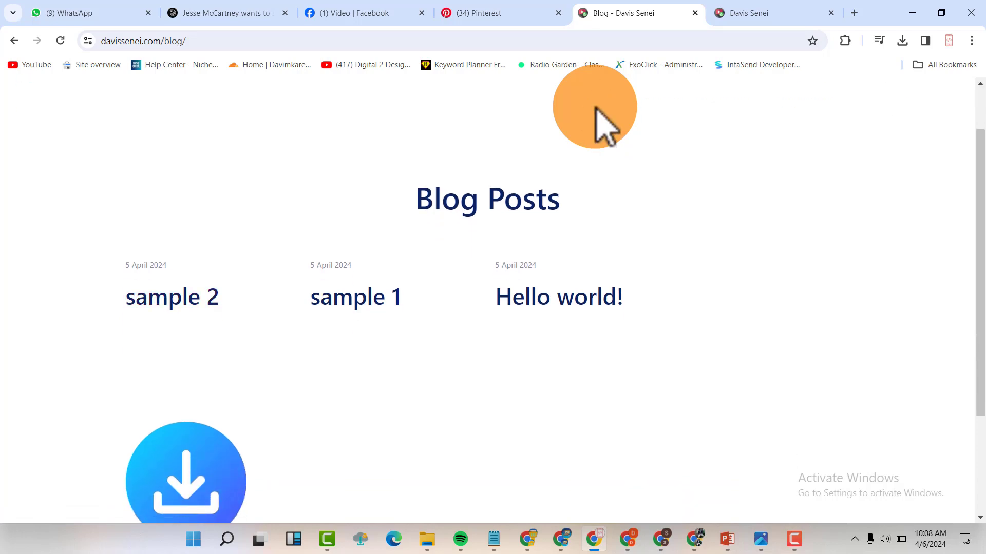
{"action": "scroll", "coordinate": [596, 109], "scroll_direction": "up", "scroll_amount": 1}
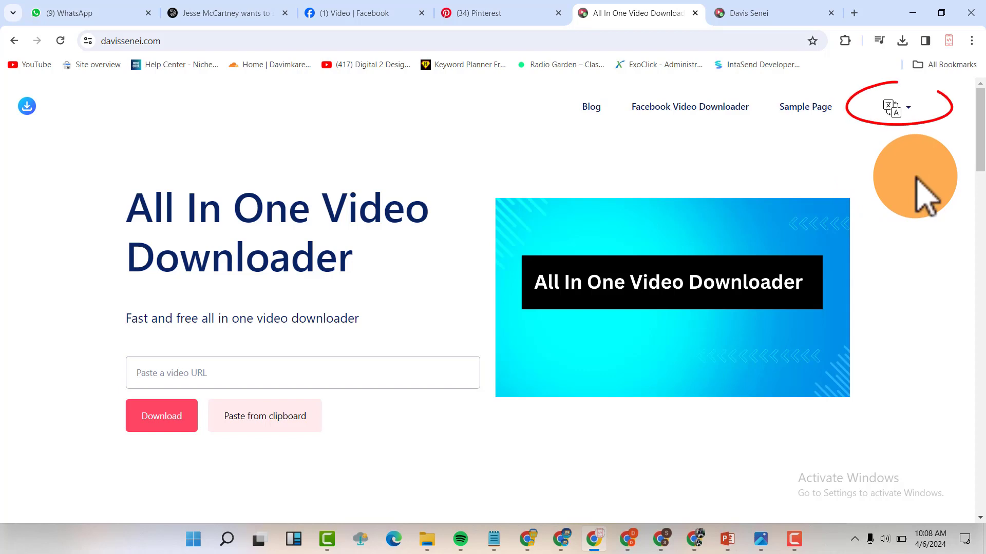
- View the site's Español and Français versions and switch its language back to English
{"action": "left_click", "coordinate": [913, 113]}
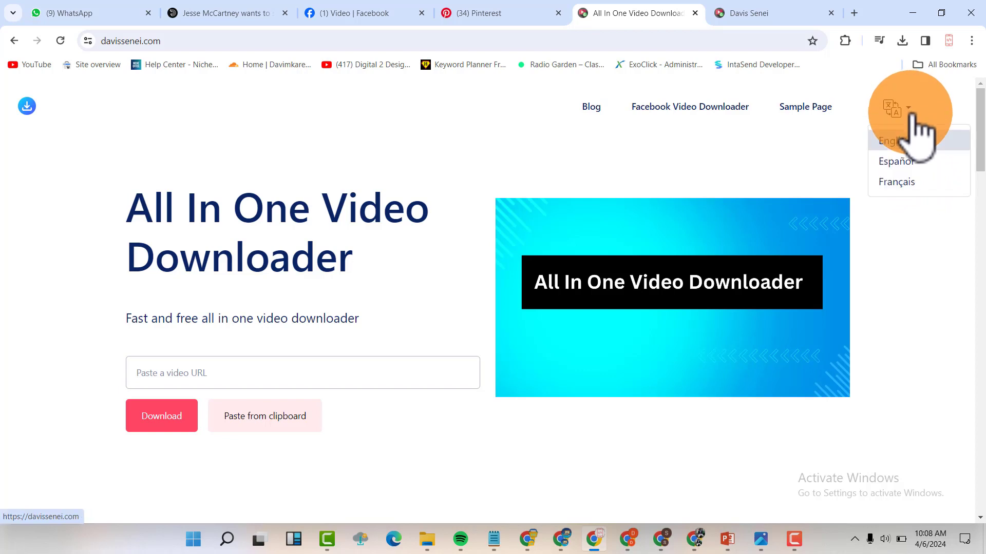
{"action": "left_click", "coordinate": [895, 162]}
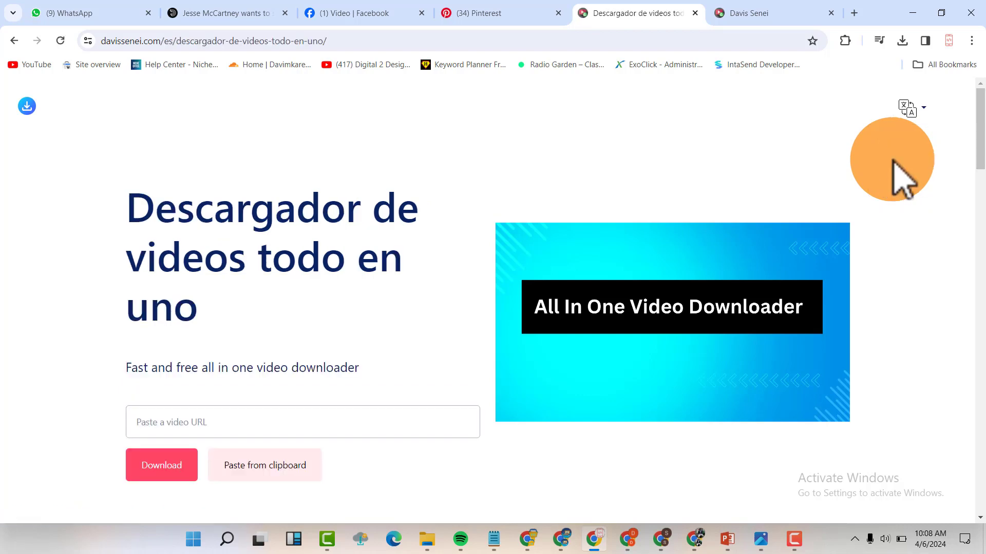
{"action": "mouse_move", "coordinate": [930, 110]}
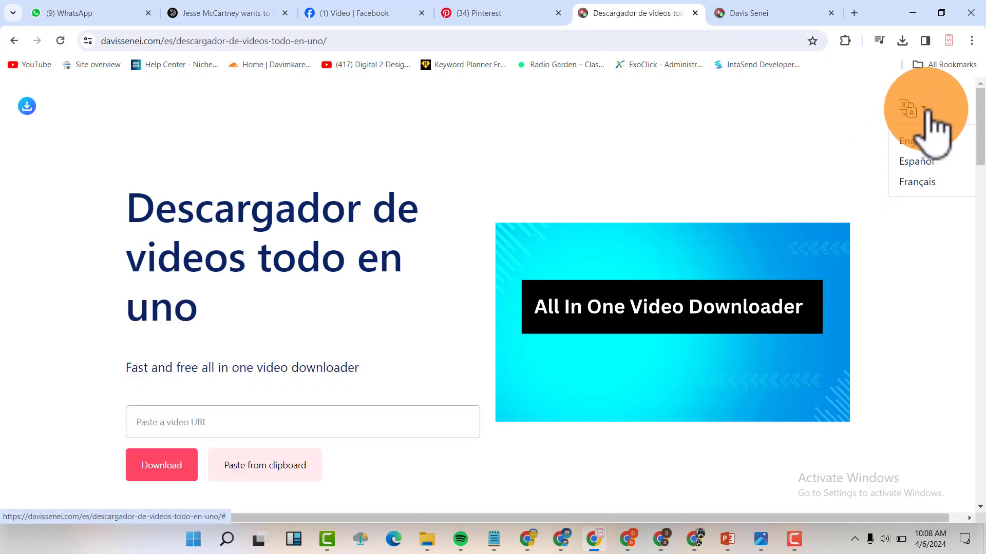
{"action": "left_click", "coordinate": [921, 183]}
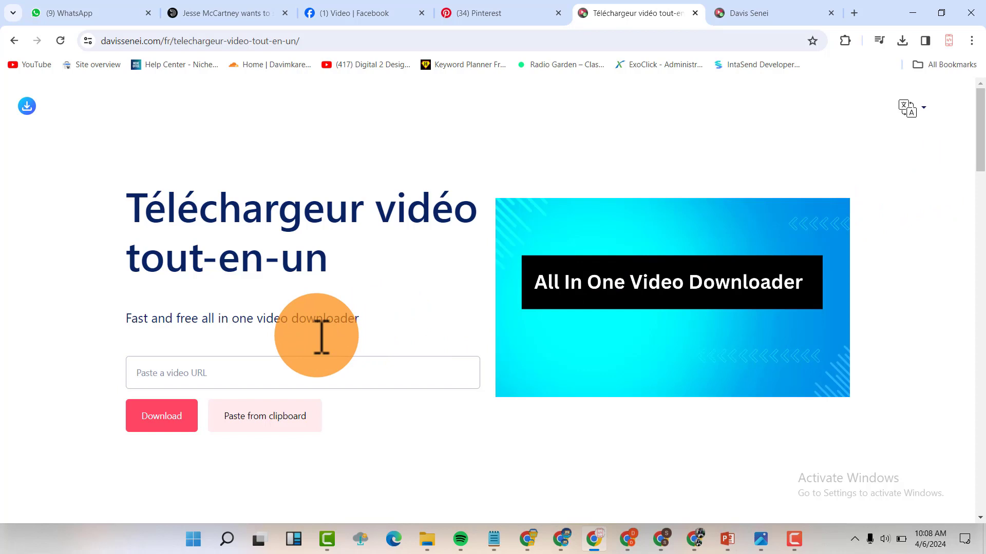
{"action": "left_click", "coordinate": [924, 107]}
{"action": "left_click", "coordinate": [911, 136]}
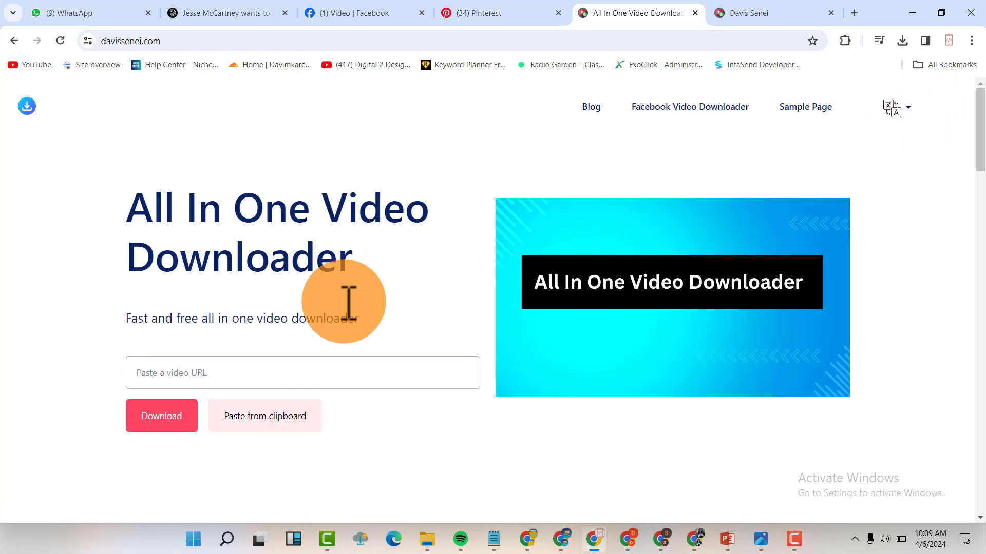
- Open the eyelash curler makeup video pin on Pinterest and copy its share link
{"action": "left_click", "coordinate": [516, 14]}
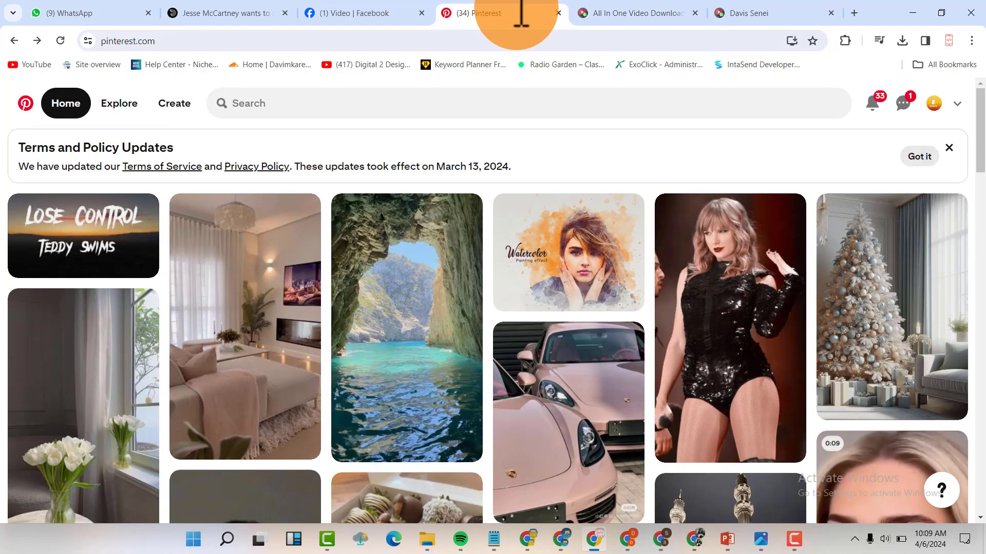
{"action": "scroll", "coordinate": [406, 327], "scroll_direction": "down", "scroll_amount": 1}
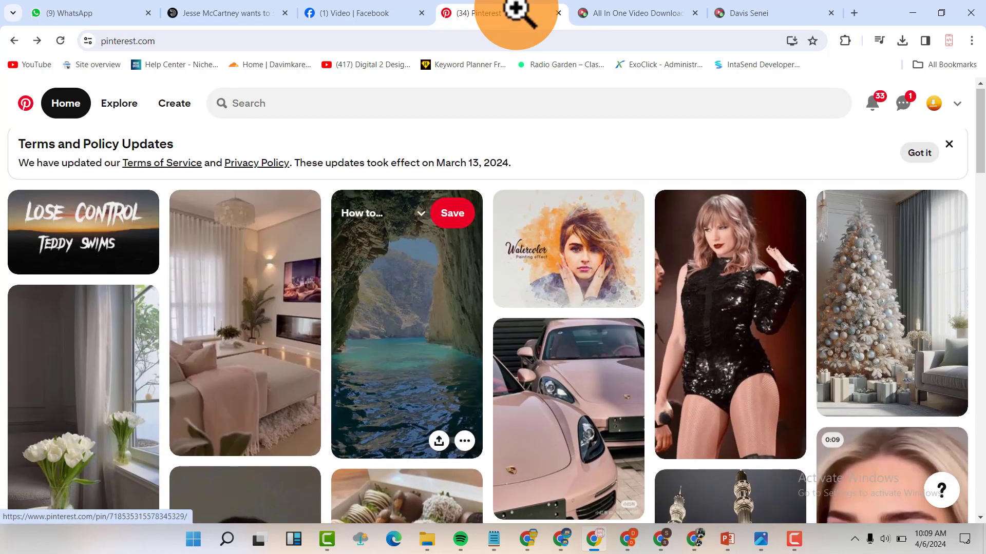
{"action": "scroll", "coordinate": [493, 329], "scroll_direction": "down", "scroll_amount": 5}
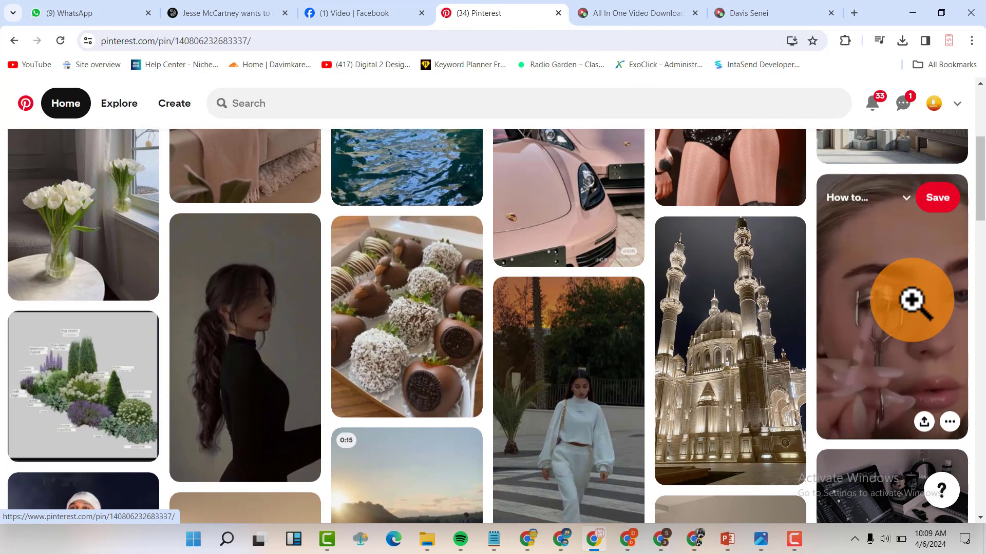
{"action": "left_click", "coordinate": [912, 300]}
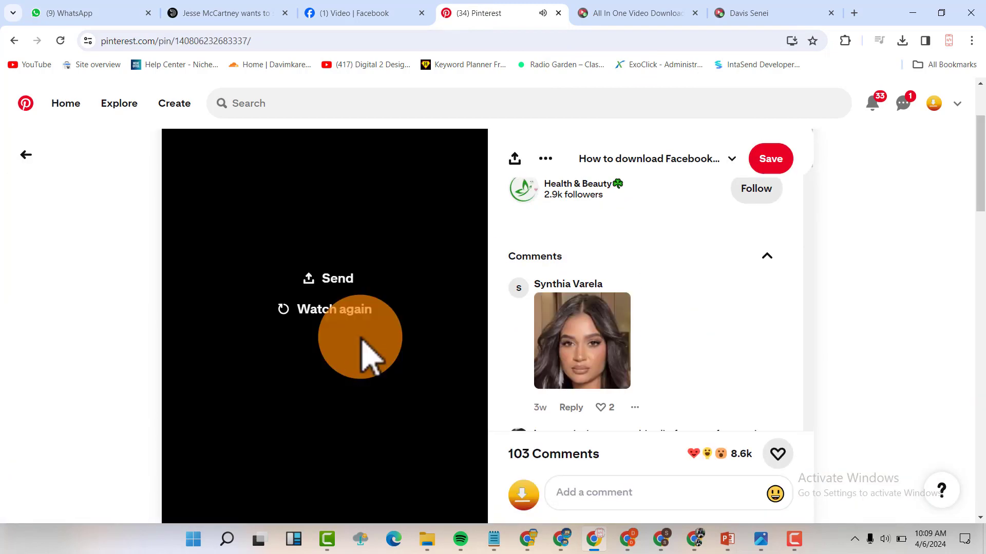
{"action": "scroll", "coordinate": [364, 353], "scroll_direction": "up", "scroll_amount": 3}
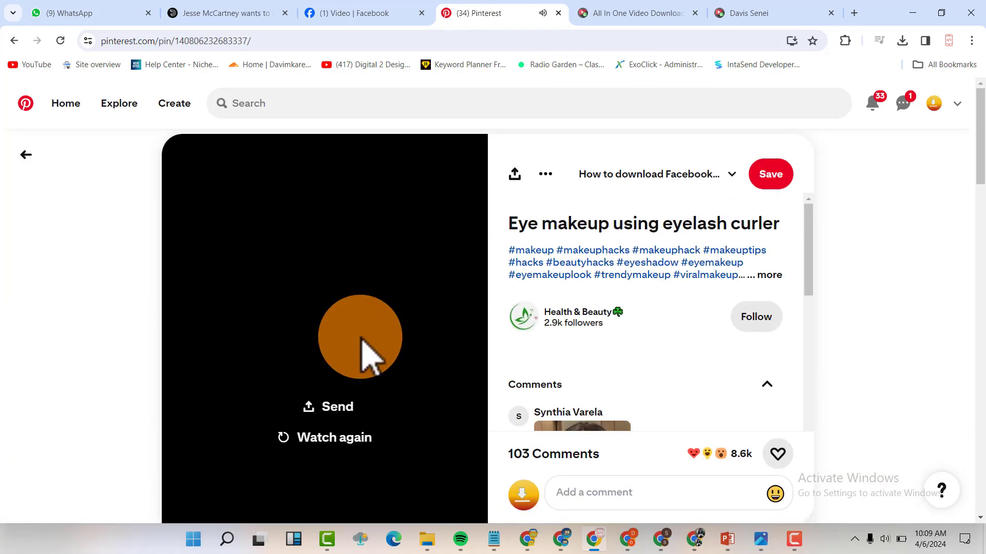
{"action": "left_click", "coordinate": [514, 175]}
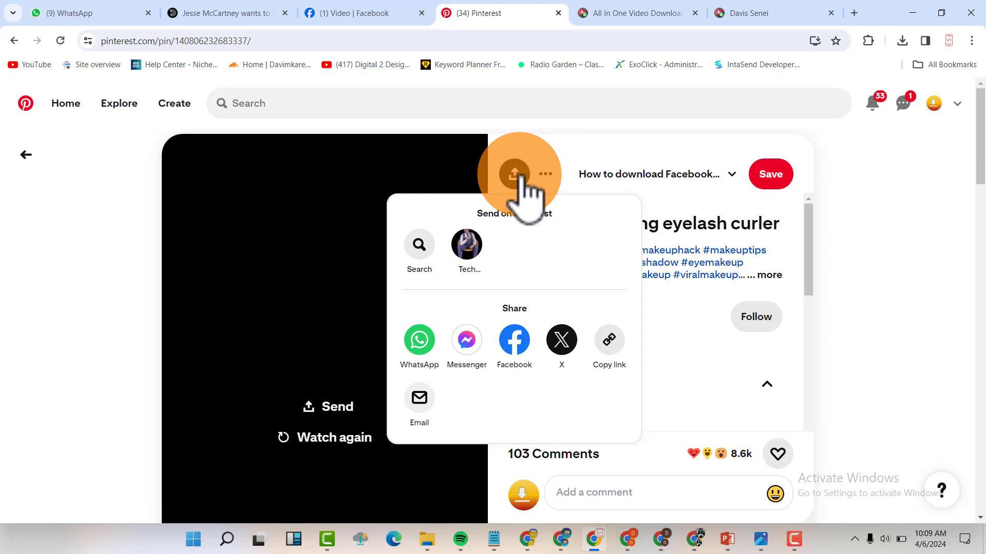
{"action": "left_click", "coordinate": [608, 341]}
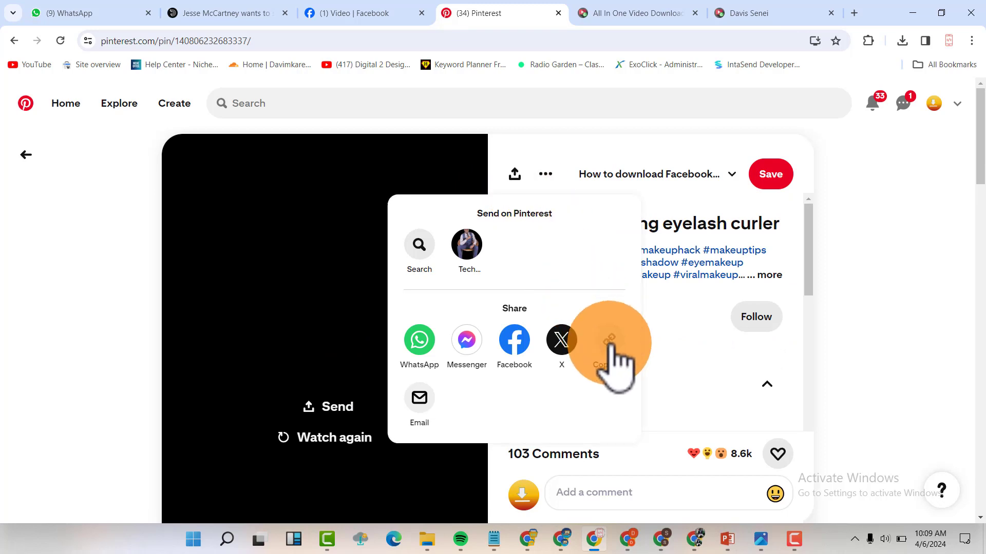
- Paste the copied Pinterest link into the All In One Video Downloader and request its download options
{"action": "left_click", "coordinate": [648, 14]}
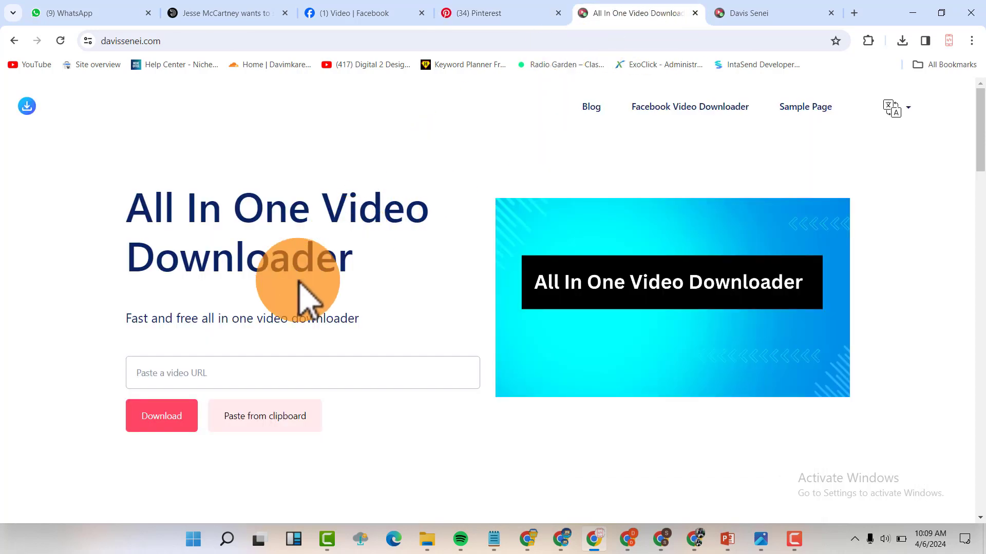
{"action": "left_click", "coordinate": [186, 373]}
{"action": "right_click", "coordinate": [186, 378]}
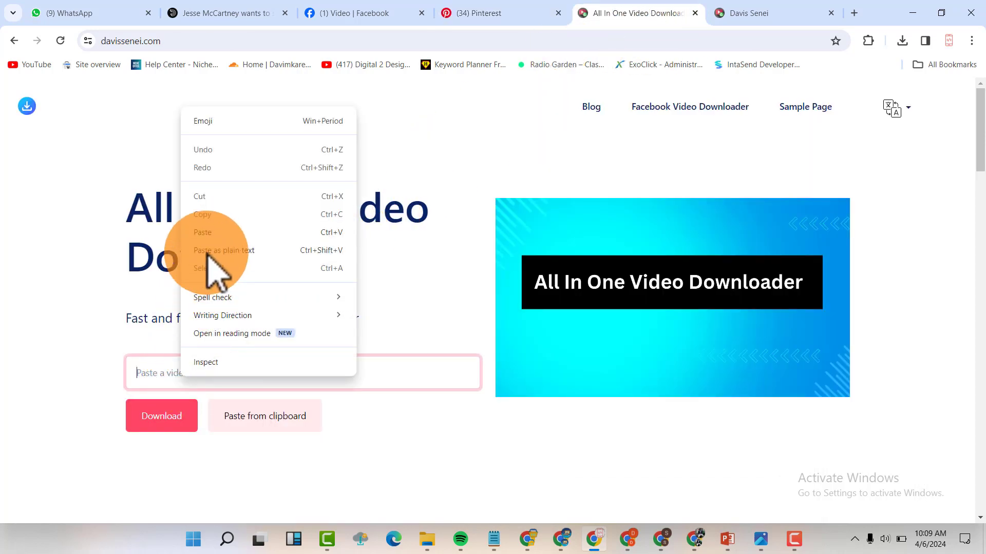
{"action": "left_click", "coordinate": [212, 232]}
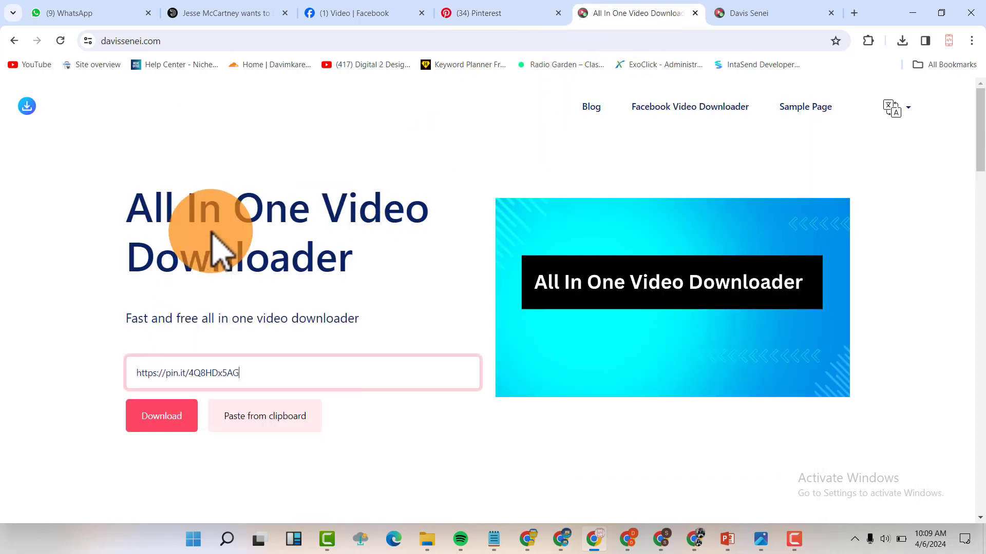
{"action": "left_click", "coordinate": [169, 420]}
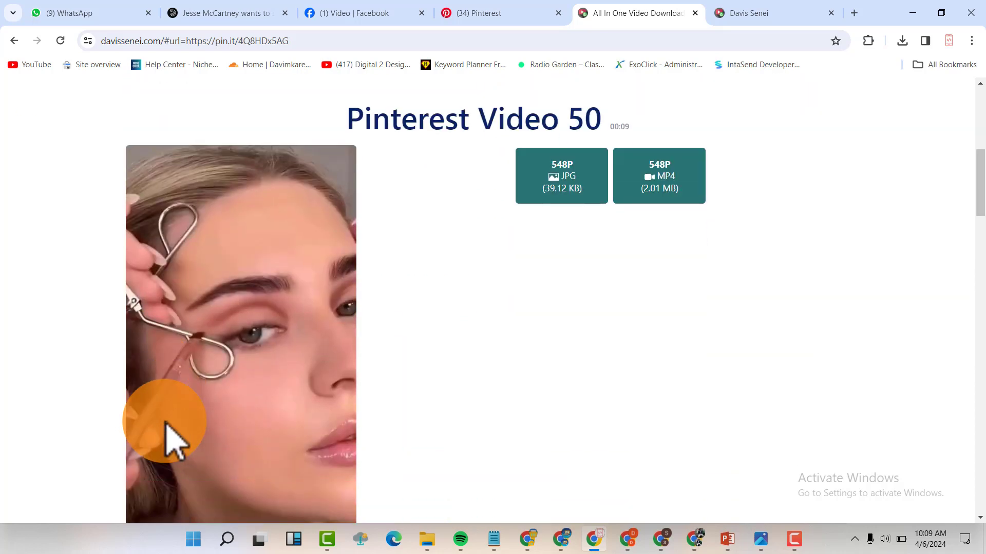
- Download the Pinterest video as a 548P MP4 and check it in the browser's recent download history
{"action": "left_click", "coordinate": [679, 181]}
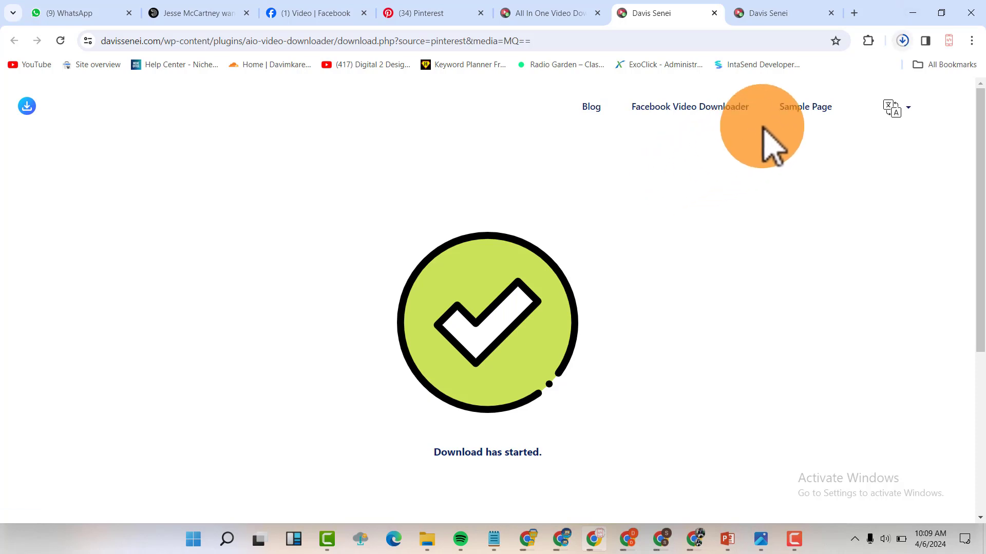
{"action": "left_click", "coordinate": [902, 41]}
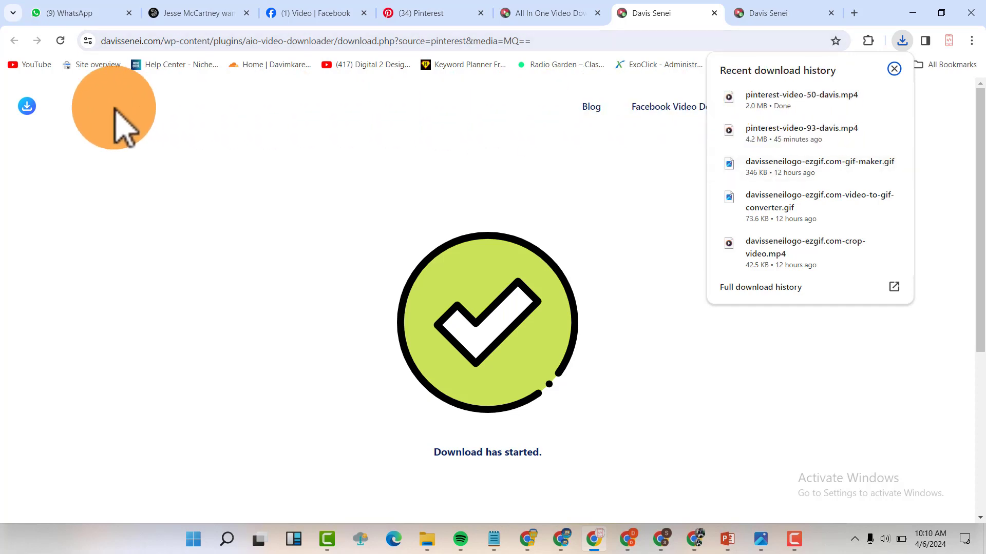
- Go back to the video downloader's homepage from the download page and look over its sections again
{"action": "left_click", "coordinate": [26, 106]}
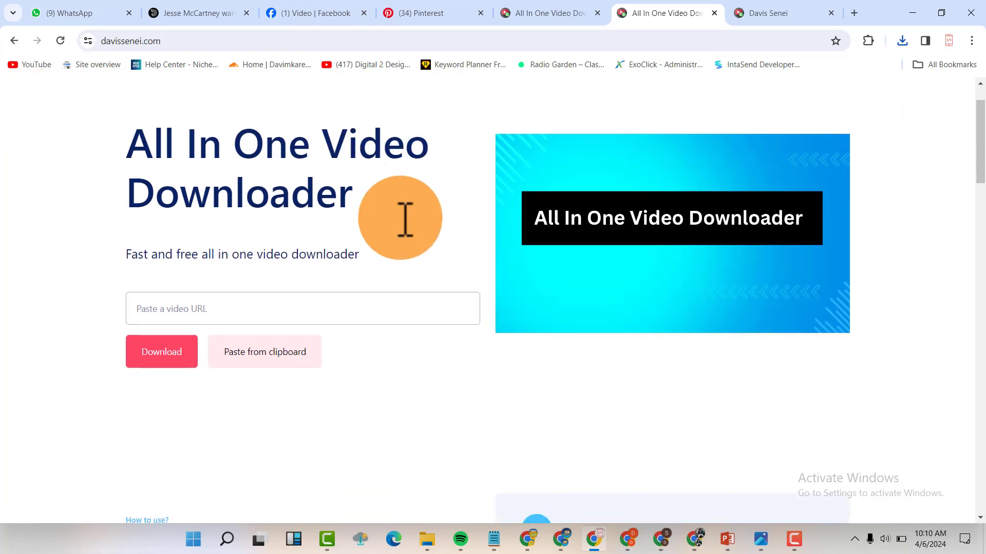
{"action": "scroll", "coordinate": [405, 218], "scroll_direction": "down", "scroll_amount": 5}
{"action": "scroll", "coordinate": [405, 218], "scroll_direction": "up", "scroll_amount": 5}
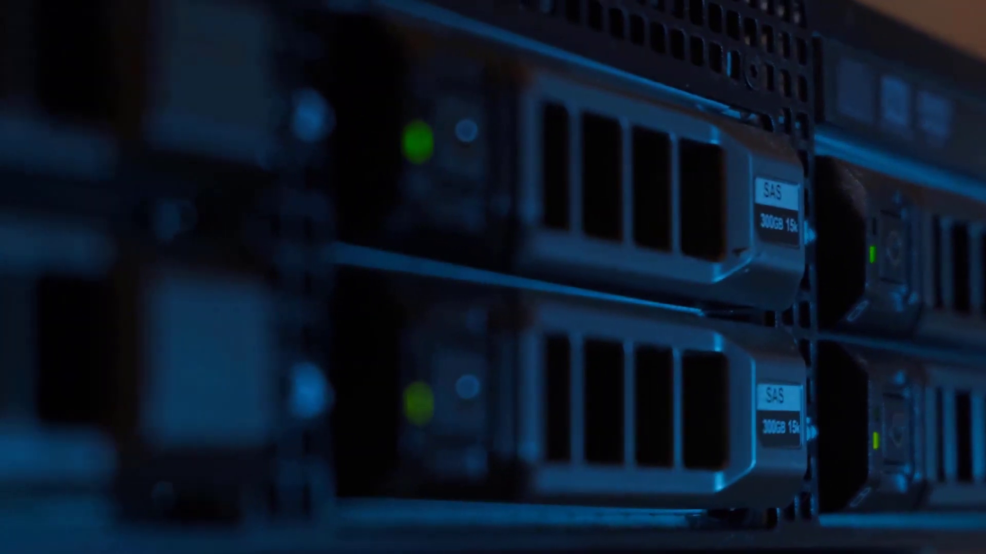
- Go to amazon.com from the new browser tab
{"action": "left_click", "coordinate": [369, 280]}
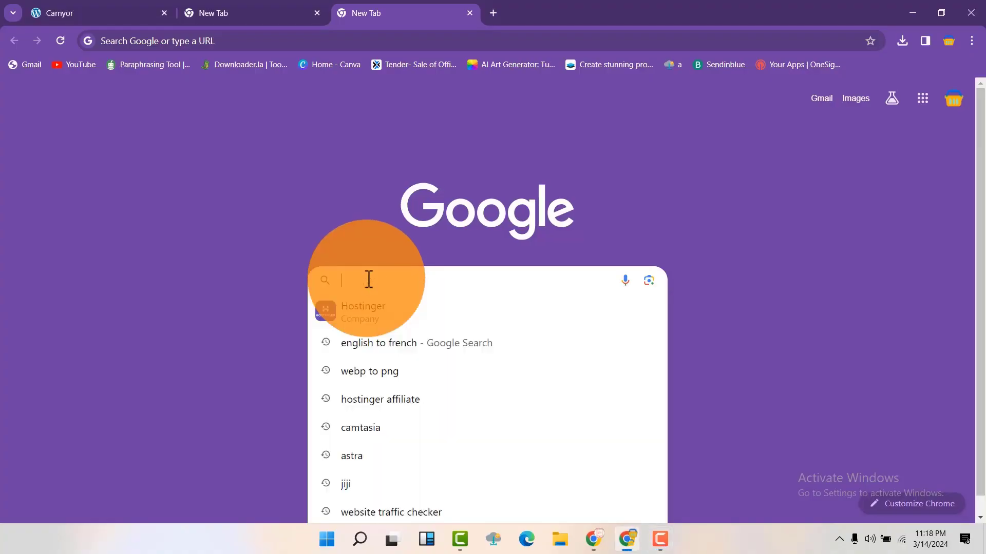
{"action": "type", "text": "amazon.com"}
{"action": "key", "text": "Return"}
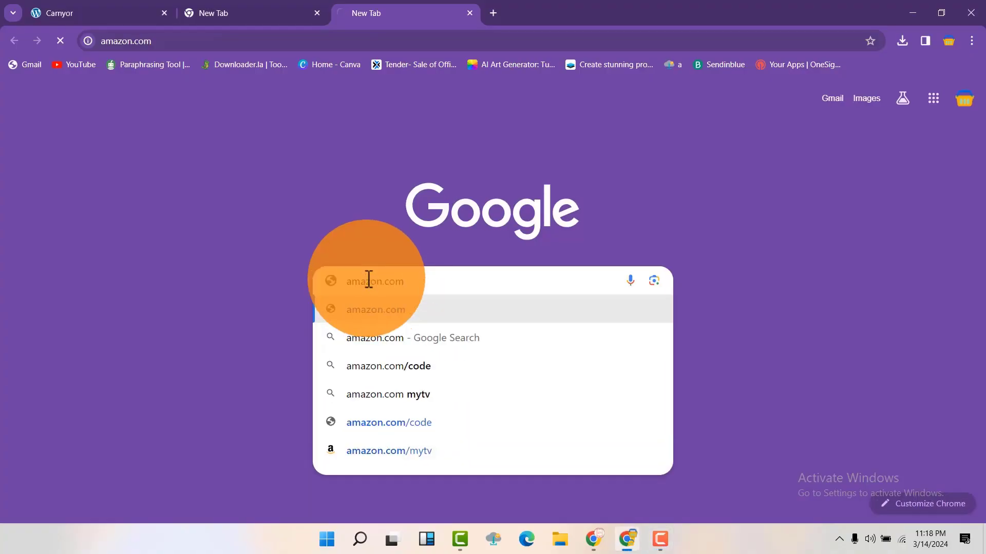
- Look over the Amazon homepage, and visit fiverr.com in a new browser tab
{"action": "scroll", "coordinate": [369, 288], "scroll_direction": "down", "scroll_amount": 10}
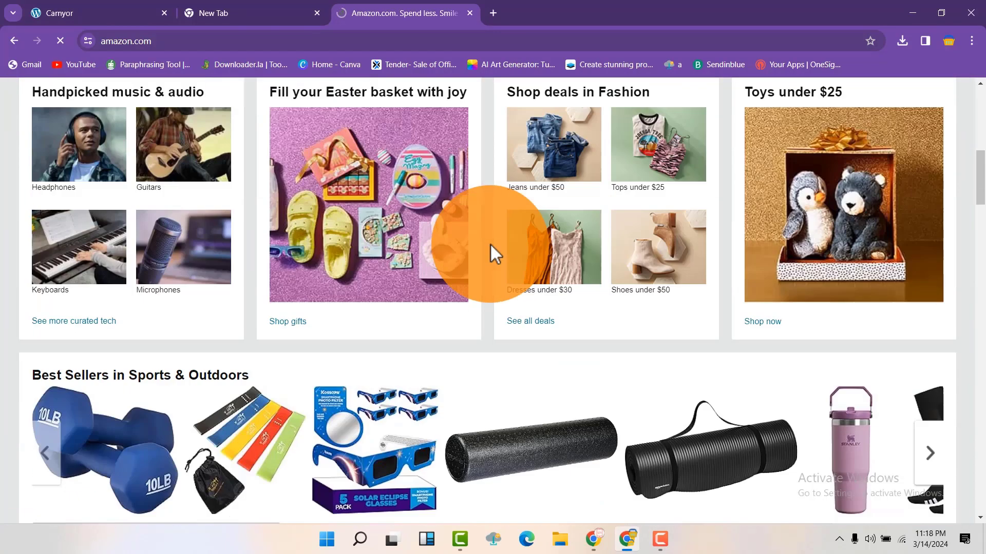
{"action": "scroll", "coordinate": [252, 161], "scroll_direction": "up", "scroll_amount": 10}
{"action": "key", "text": "ctrl+t"}
{"action": "left_click", "coordinate": [374, 283]}
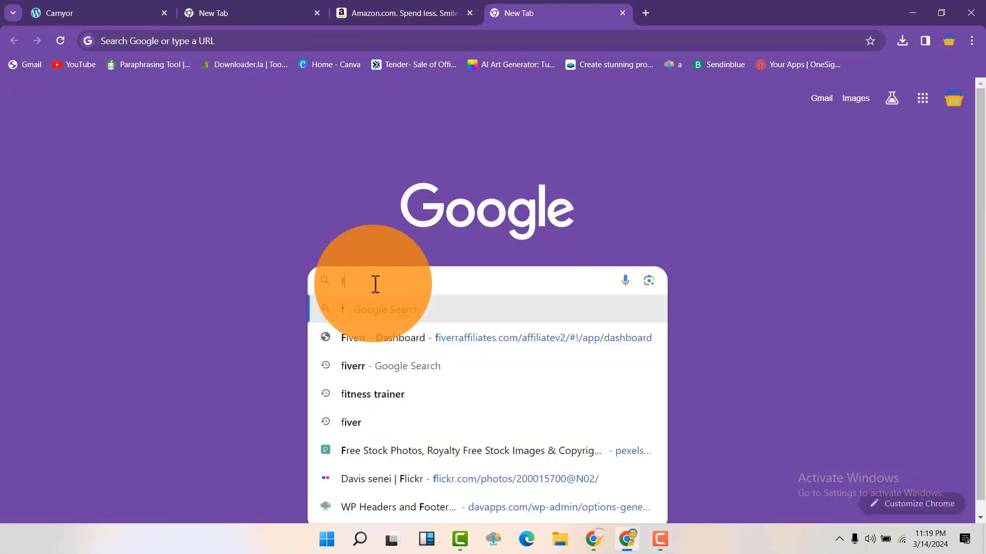
{"action": "type", "text": "fiverr.com"}
{"action": "key", "text": "Return"}
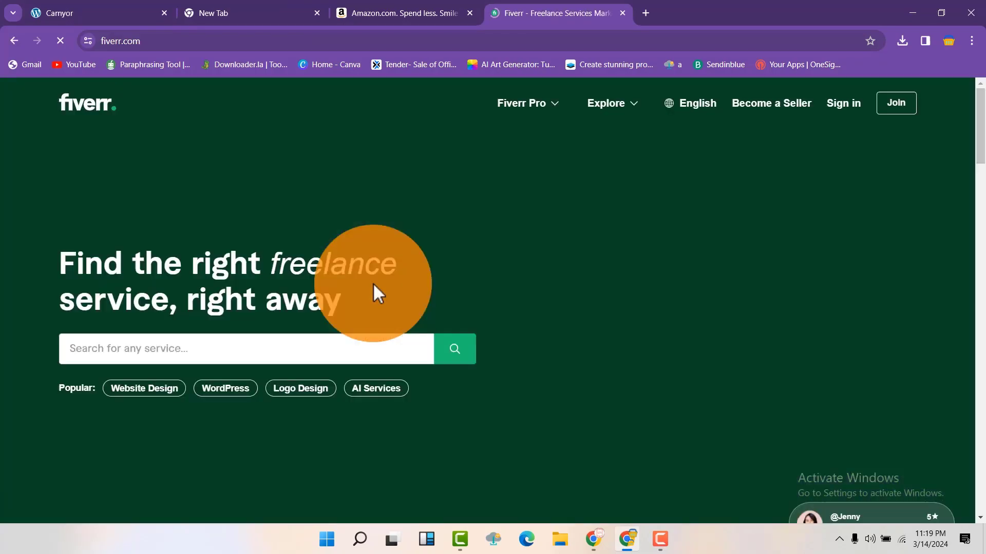
{"action": "scroll", "coordinate": [725, 280], "scroll_direction": "down", "scroll_amount": 10}
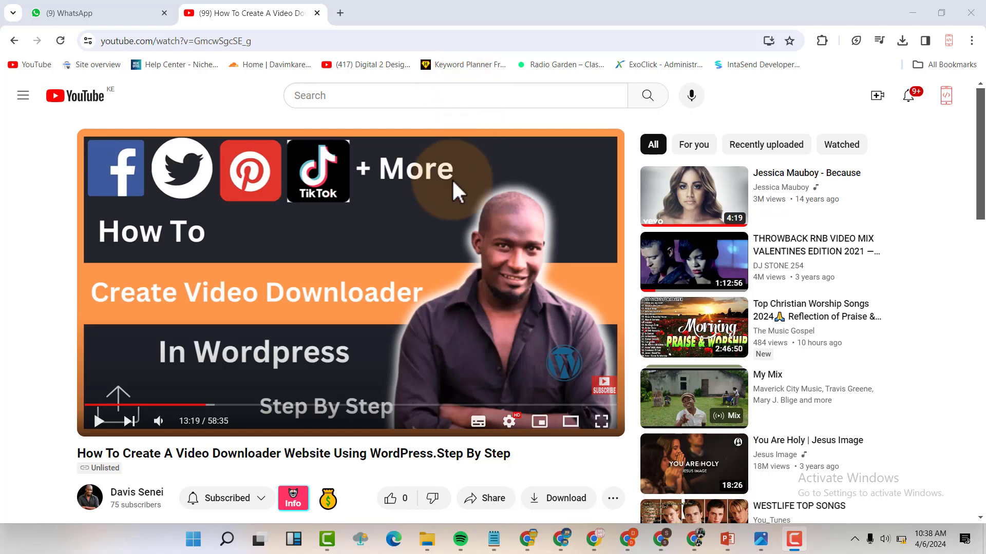
- Expand the description of the YouTube video about creating a video downloader website to view its domain and hosting link
{"action": "scroll", "coordinate": [479, 314], "scroll_direction": "down", "scroll_amount": 2}
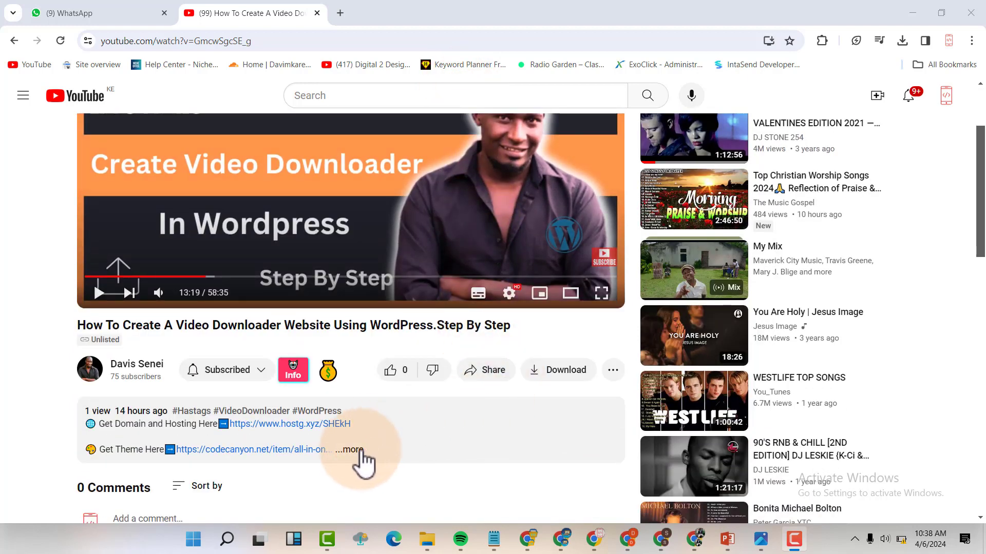
{"action": "left_click", "coordinate": [353, 450]}
{"action": "scroll", "coordinate": [363, 424], "scroll_direction": "down", "scroll_amount": 1}
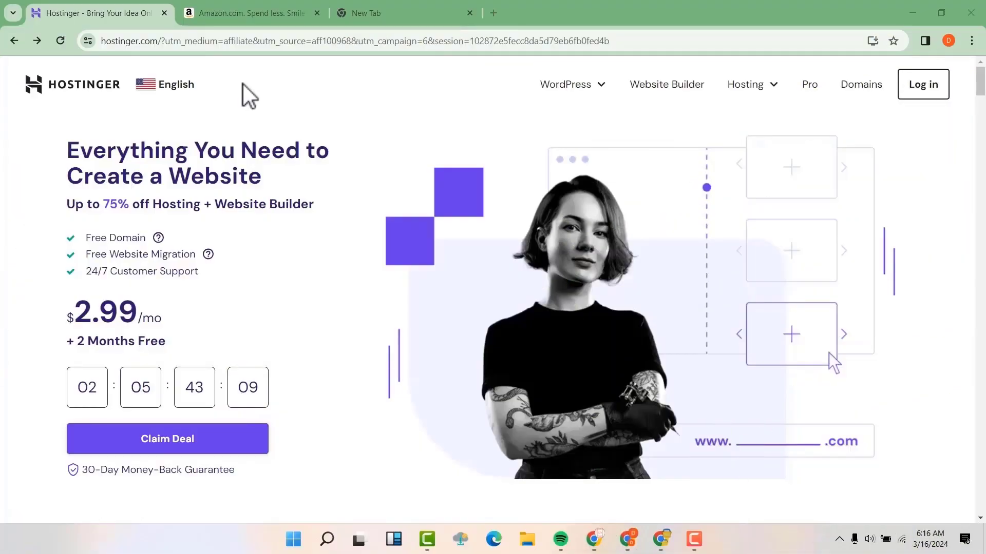
- Examine Hostinger's review ratings and its plans' prices and top features, and check the site's connection information
{"action": "scroll", "coordinate": [352, 237], "scroll_direction": "down", "scroll_amount": 6}
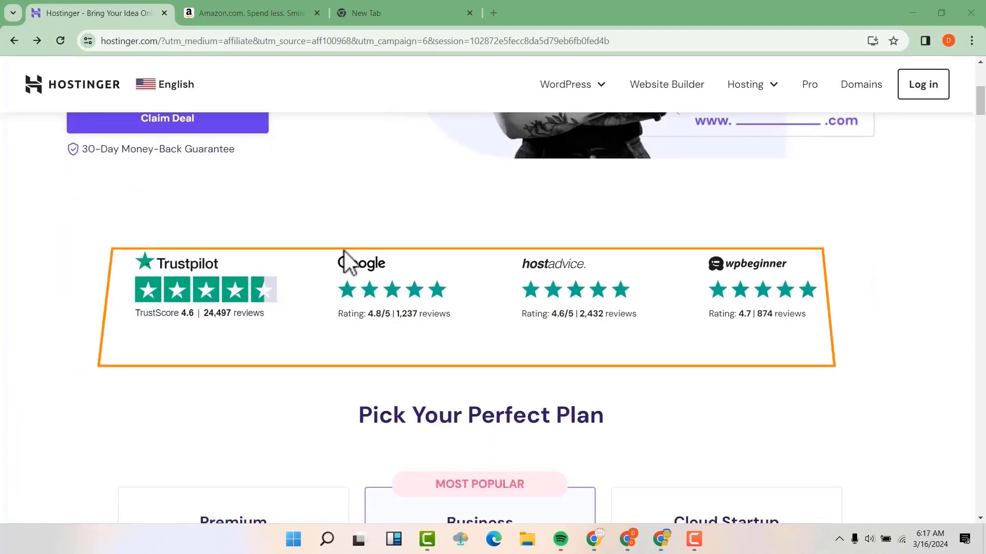
{"action": "scroll", "coordinate": [569, 252], "scroll_direction": "down", "scroll_amount": 5}
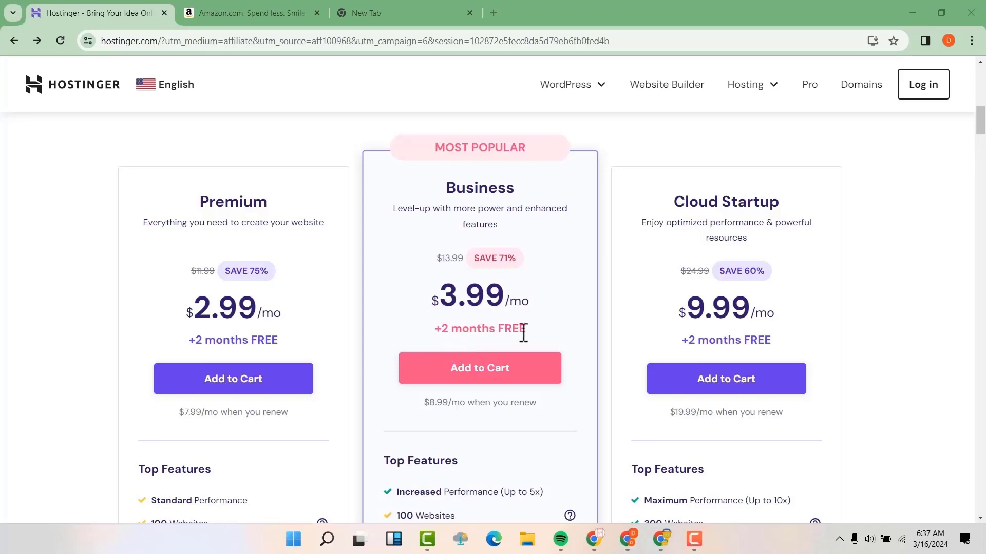
{"action": "scroll", "coordinate": [535, 334], "scroll_direction": "down", "scroll_amount": 1}
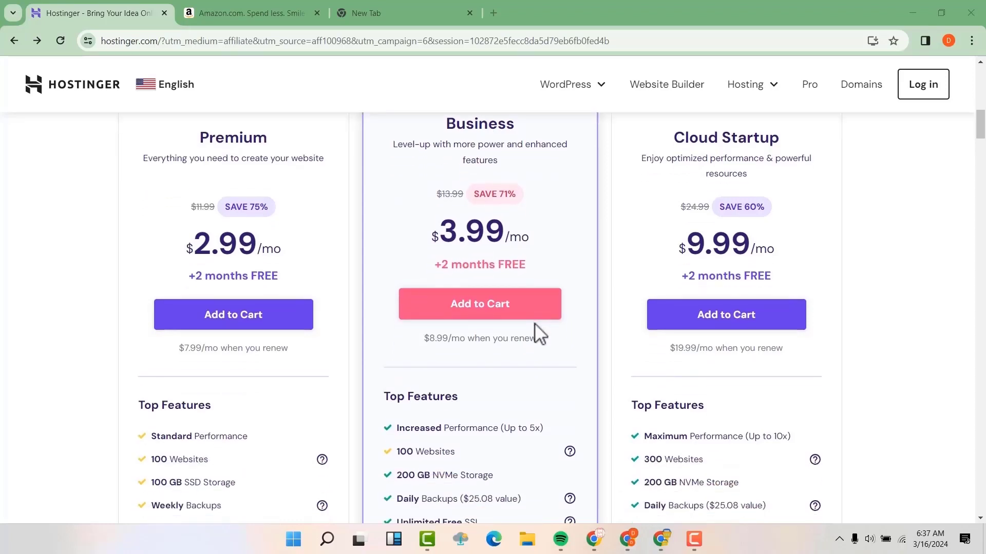
{"action": "scroll", "coordinate": [534, 323], "scroll_direction": "down", "scroll_amount": 1}
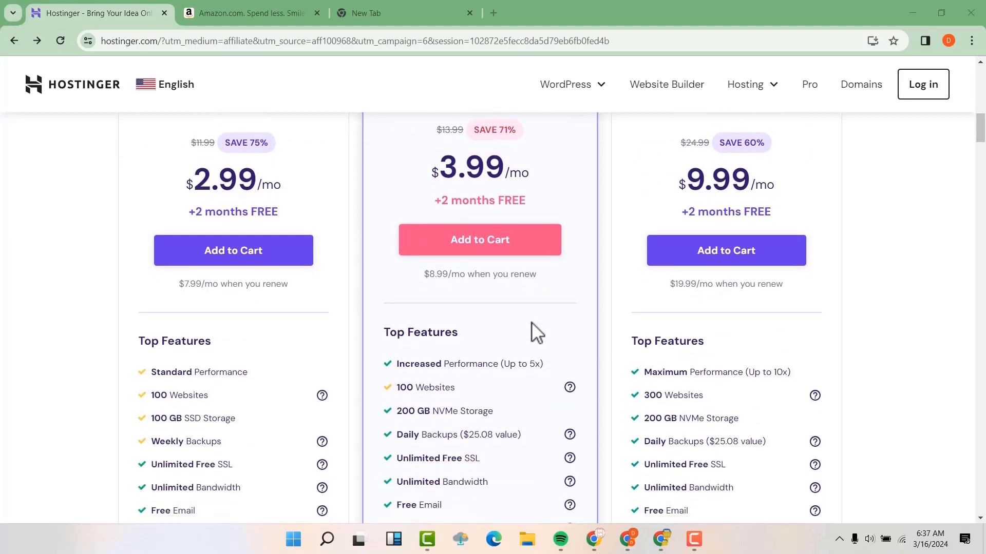
{"action": "scroll", "coordinate": [527, 328], "scroll_direction": "down", "scroll_amount": 2}
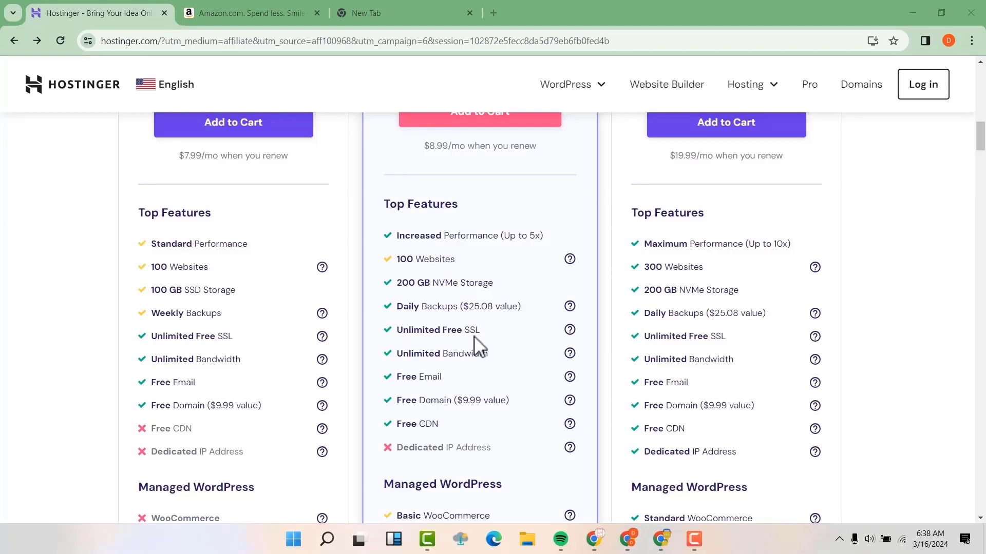
{"action": "left_click", "coordinate": [87, 43]}
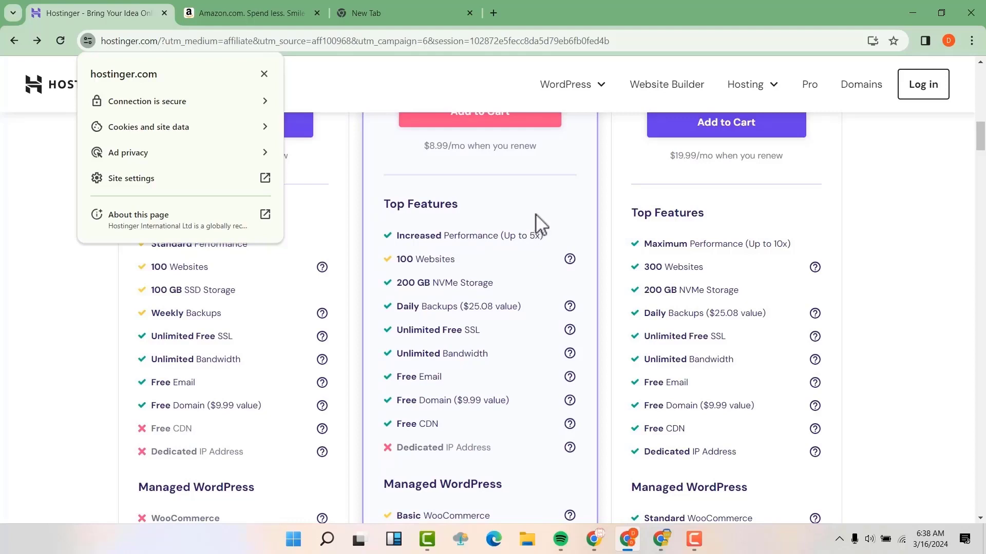
{"action": "left_click", "coordinate": [548, 197]}
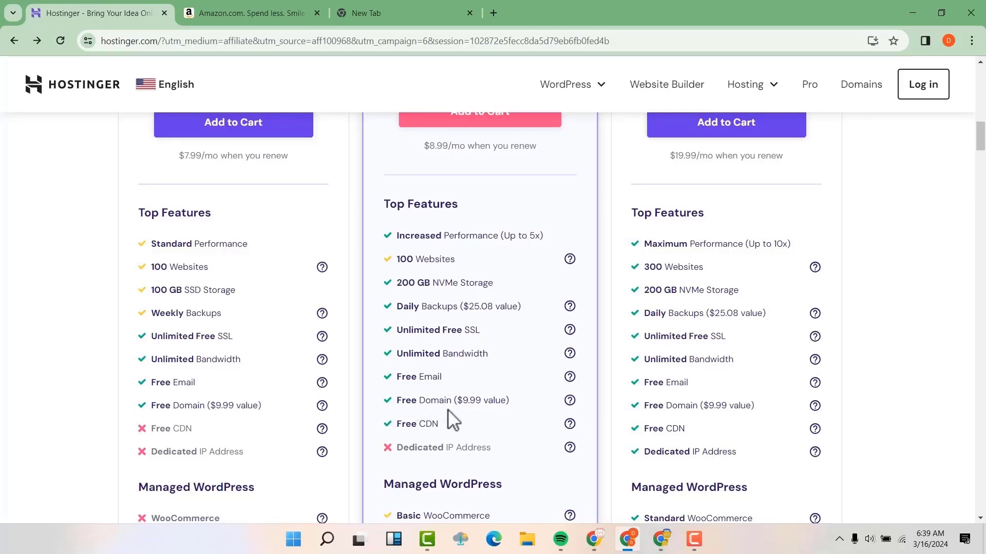
- Compare the WordPress and website builder features of the Hostinger plans, and add the Business plan to the cart
{"action": "scroll", "coordinate": [480, 380], "scroll_direction": "down", "scroll_amount": 4}
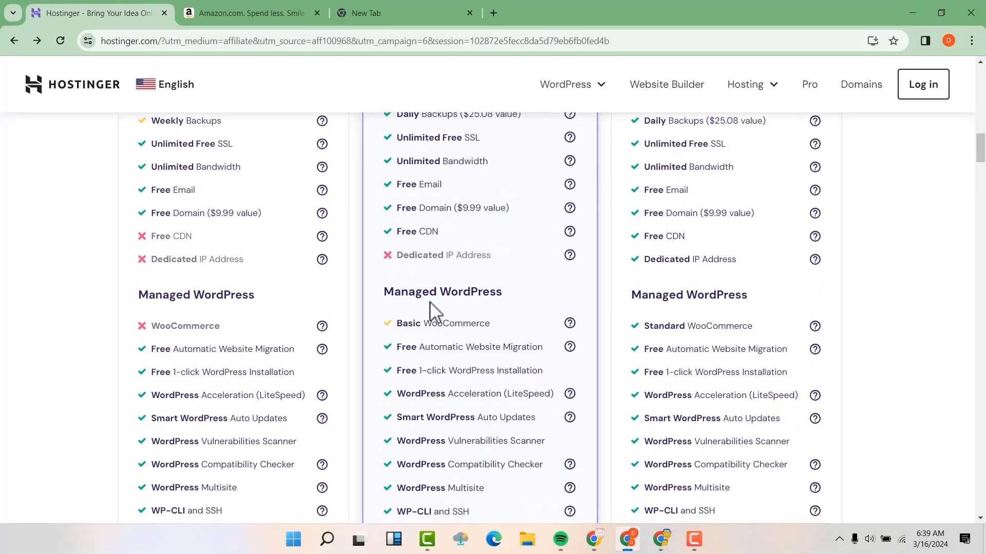
{"action": "scroll", "coordinate": [454, 306], "scroll_direction": "down", "scroll_amount": 5}
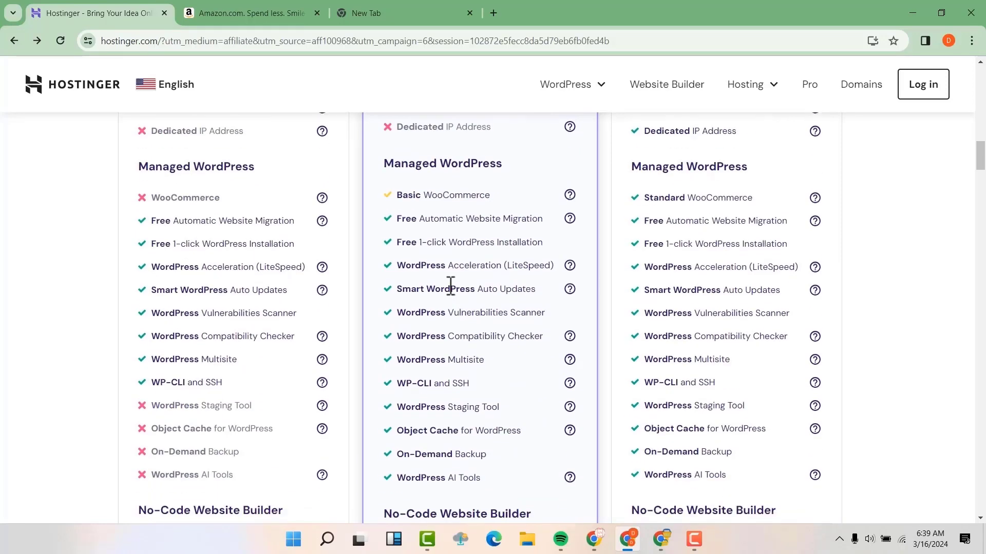
{"action": "scroll", "coordinate": [451, 248], "scroll_direction": "down", "scroll_amount": 4}
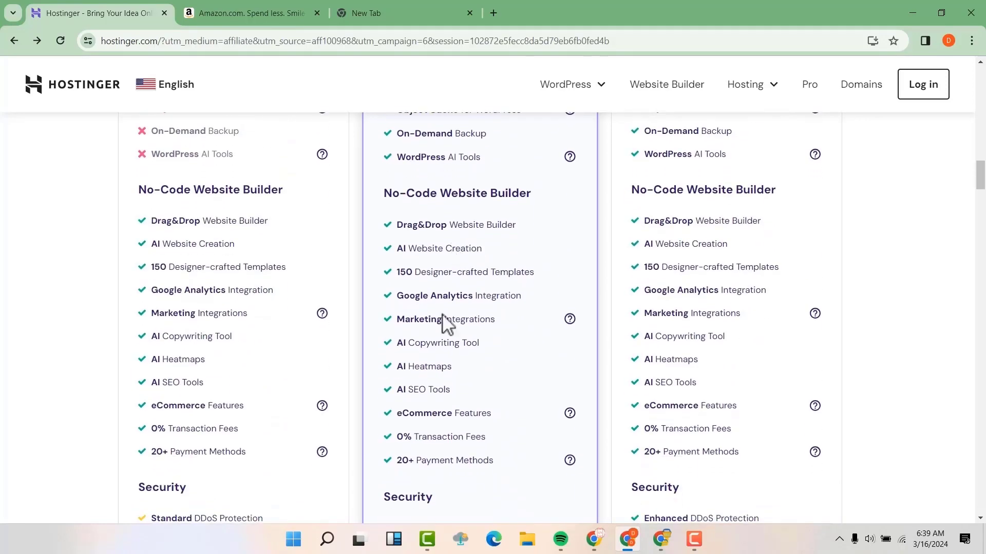
{"action": "scroll", "coordinate": [457, 241], "scroll_direction": "up", "scroll_amount": 9}
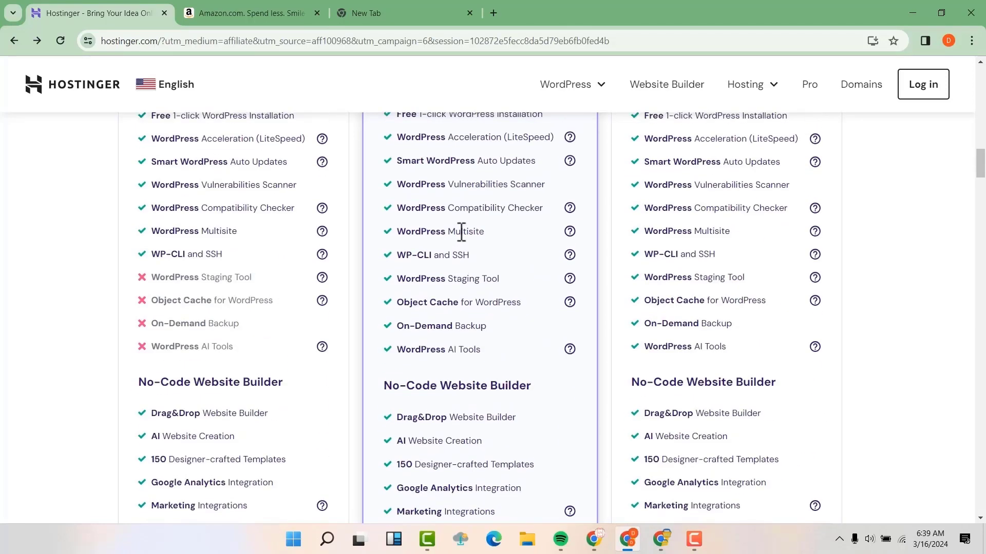
{"action": "scroll", "coordinate": [461, 222], "scroll_direction": "up", "scroll_amount": 6}
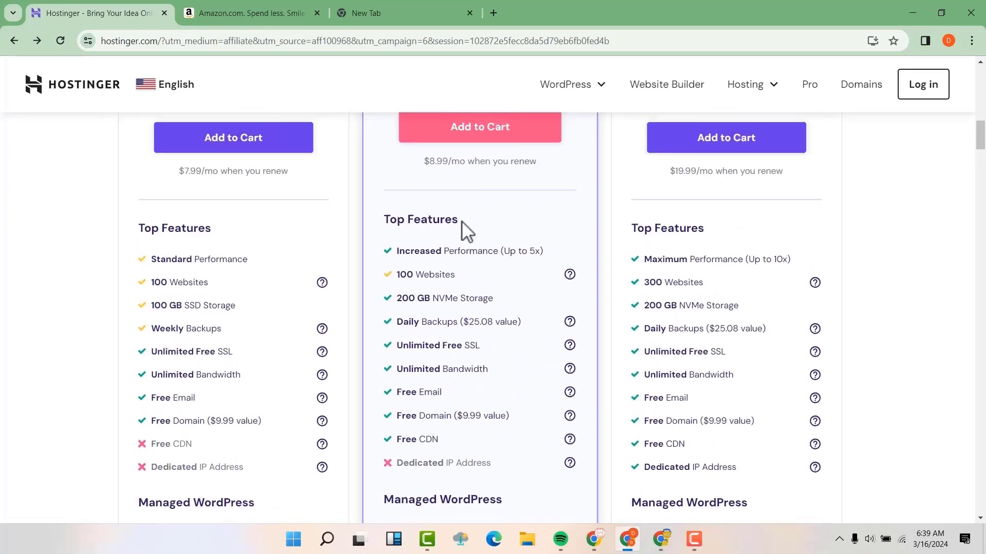
{"action": "scroll", "coordinate": [463, 230], "scroll_direction": "up", "scroll_amount": 1}
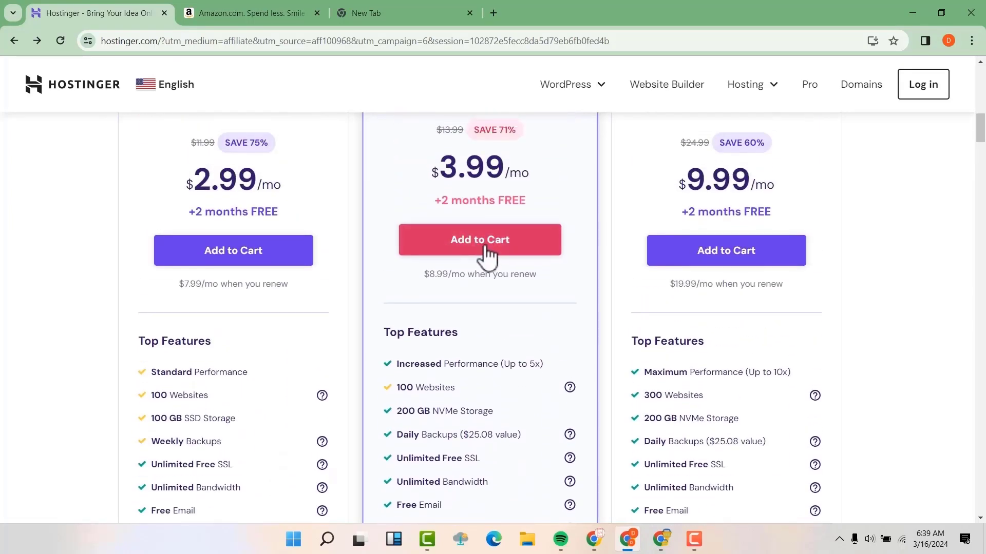
{"action": "left_click", "coordinate": [486, 251]}
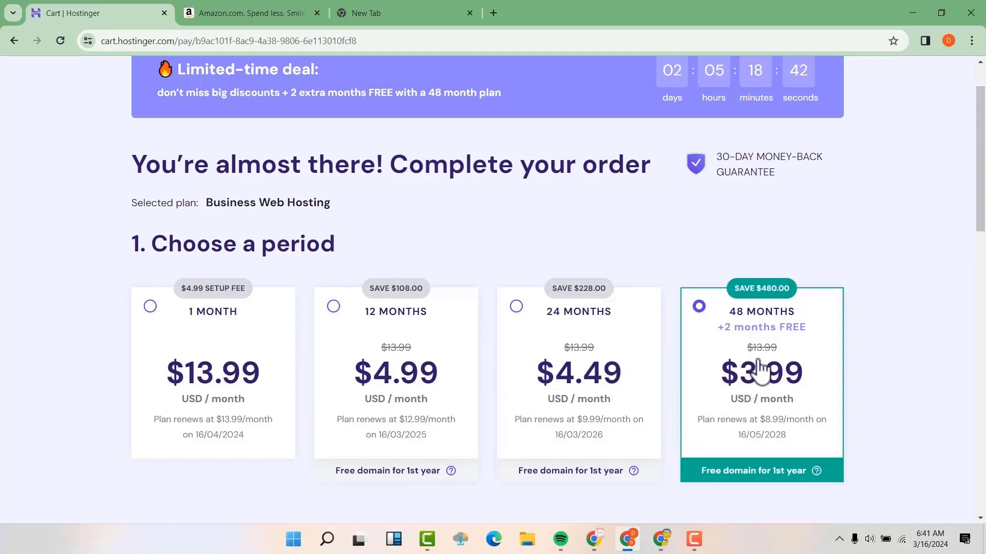
- Review the 48-month Business Web Hosting order and billing details, and submit the credit card payment
{"action": "scroll", "coordinate": [760, 367], "scroll_direction": "down", "scroll_amount": 5}
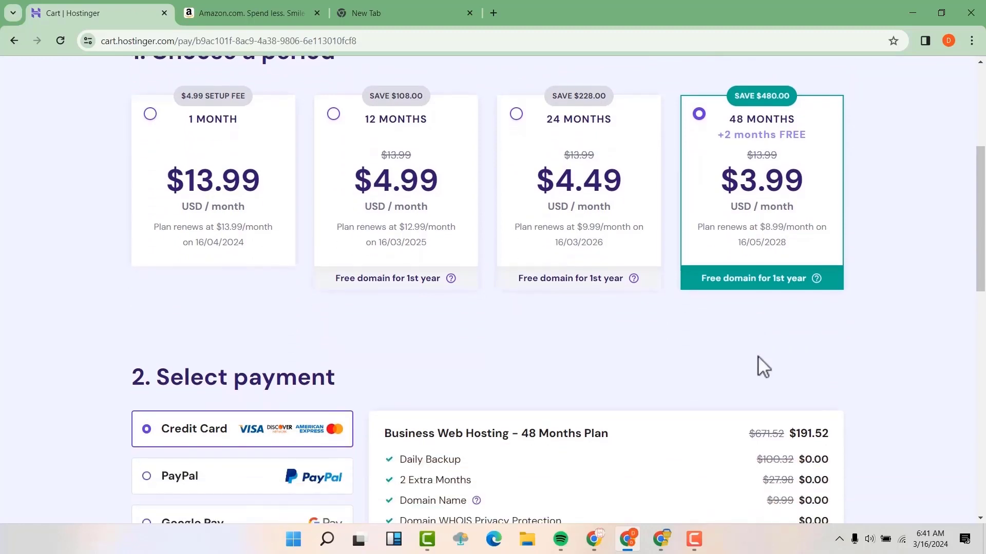
{"action": "scroll", "coordinate": [738, 331], "scroll_direction": "down", "scroll_amount": 3}
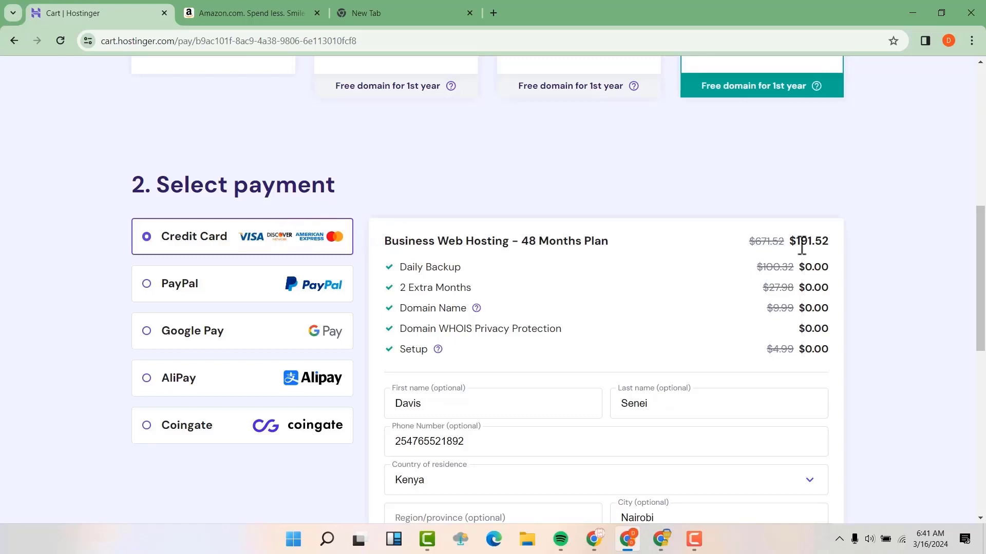
{"action": "scroll", "coordinate": [802, 246], "scroll_direction": "down", "scroll_amount": 1}
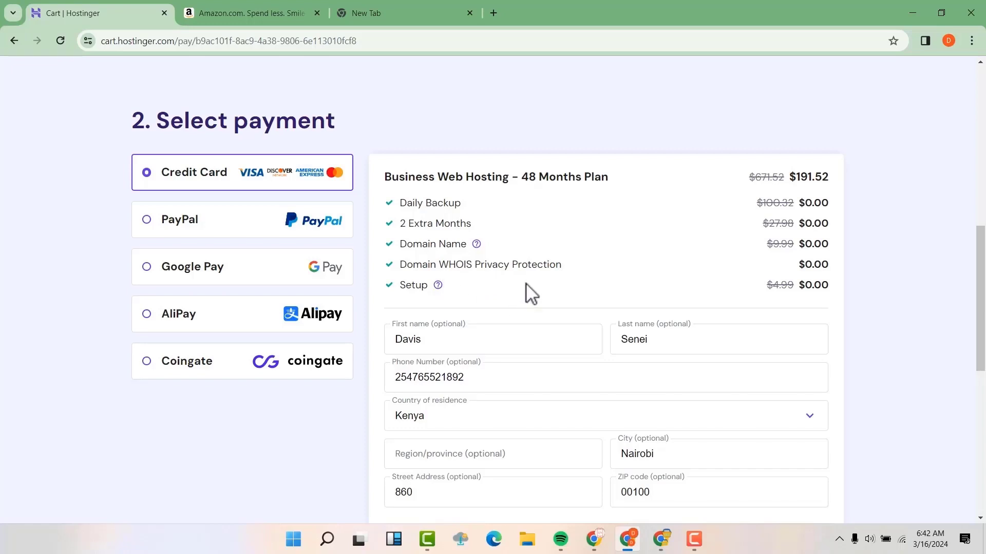
{"action": "scroll", "coordinate": [541, 268], "scroll_direction": "down", "scroll_amount": 2}
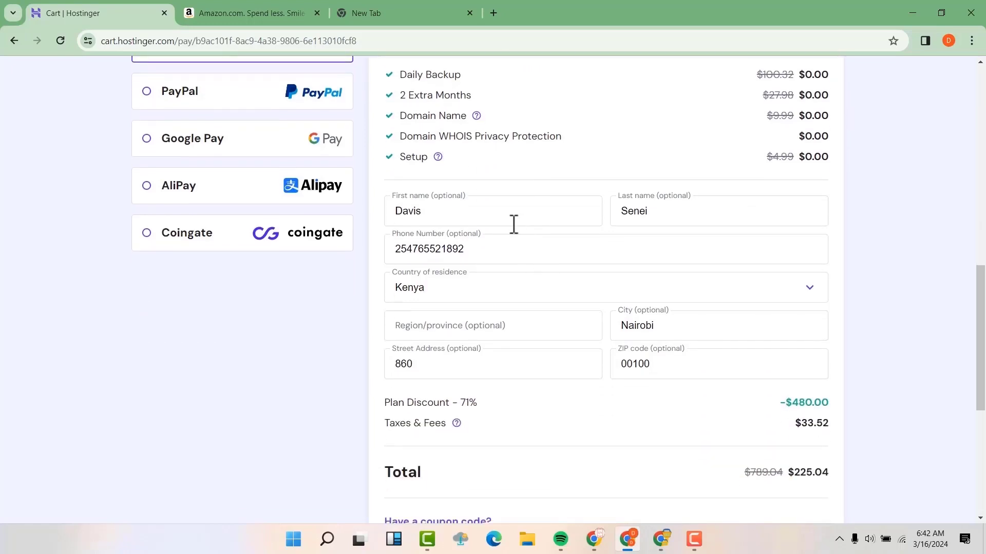
{"action": "scroll", "coordinate": [667, 316], "scroll_direction": "down", "scroll_amount": 5}
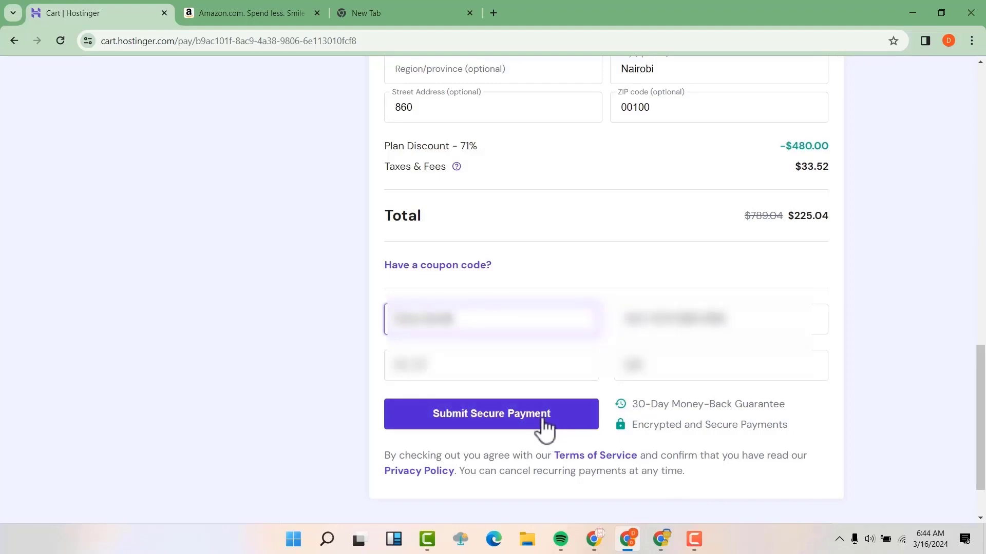
{"action": "left_click", "coordinate": [547, 427]}
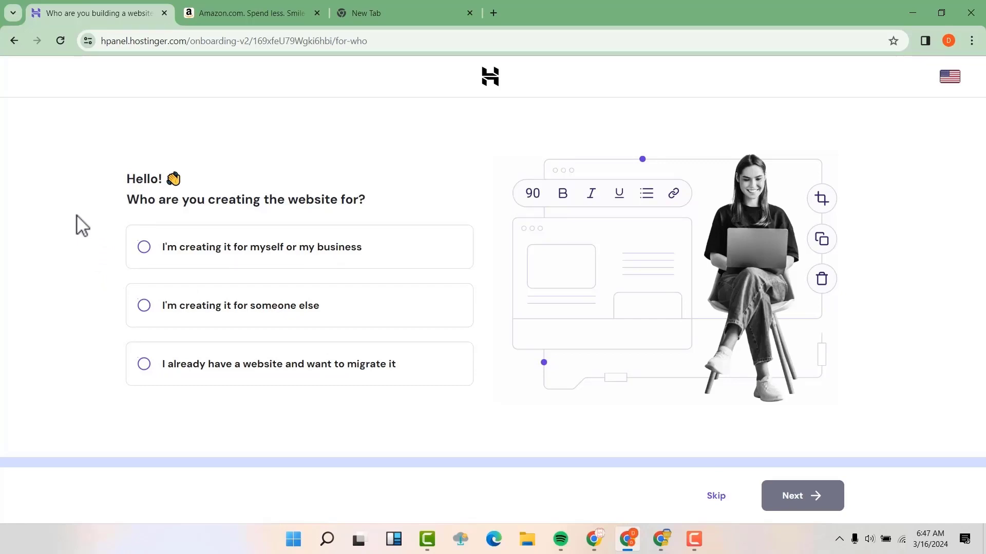
- Answer the onboarding questions: website created for myself or my business, and Yes to creating a website for the first time
{"action": "left_click", "coordinate": [144, 247]}
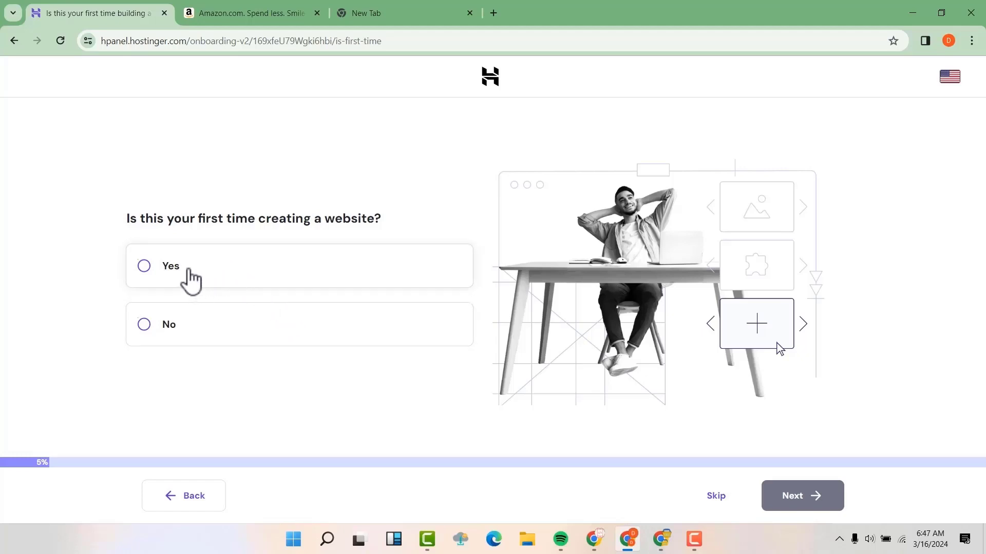
{"action": "left_click", "coordinate": [189, 277]}
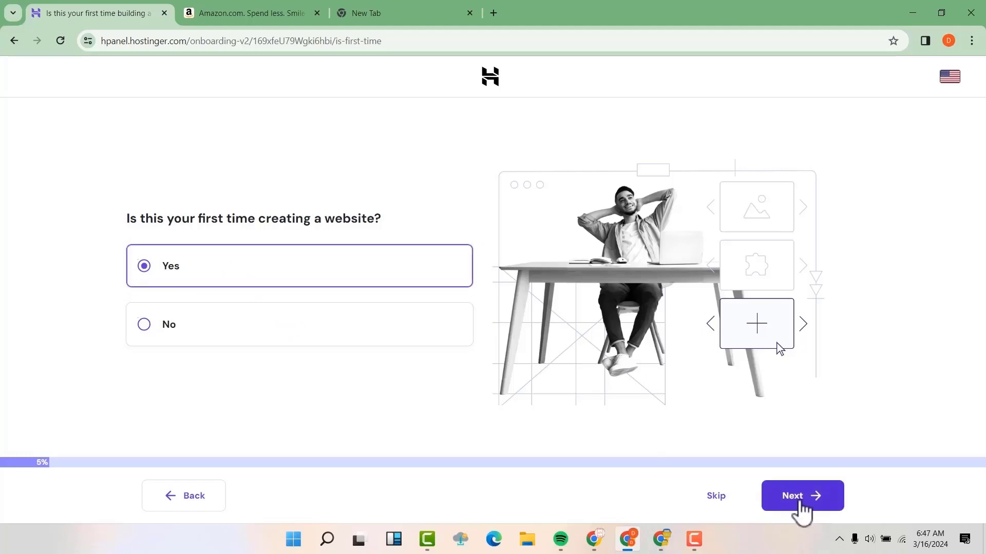
{"action": "left_click", "coordinate": [806, 499]}
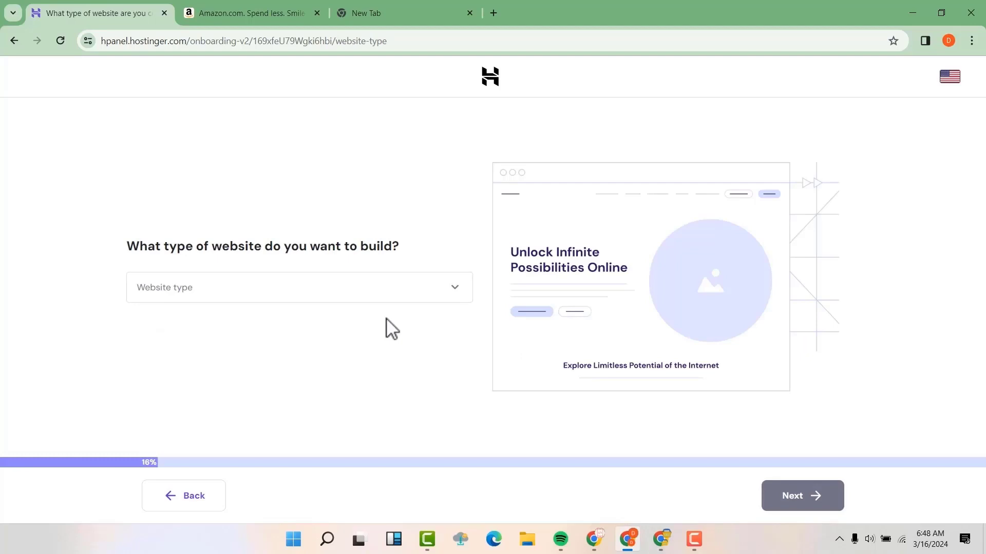
- Choose Online store as the website type and WordPress with AI as the tool to create it
{"action": "left_click", "coordinate": [395, 295]}
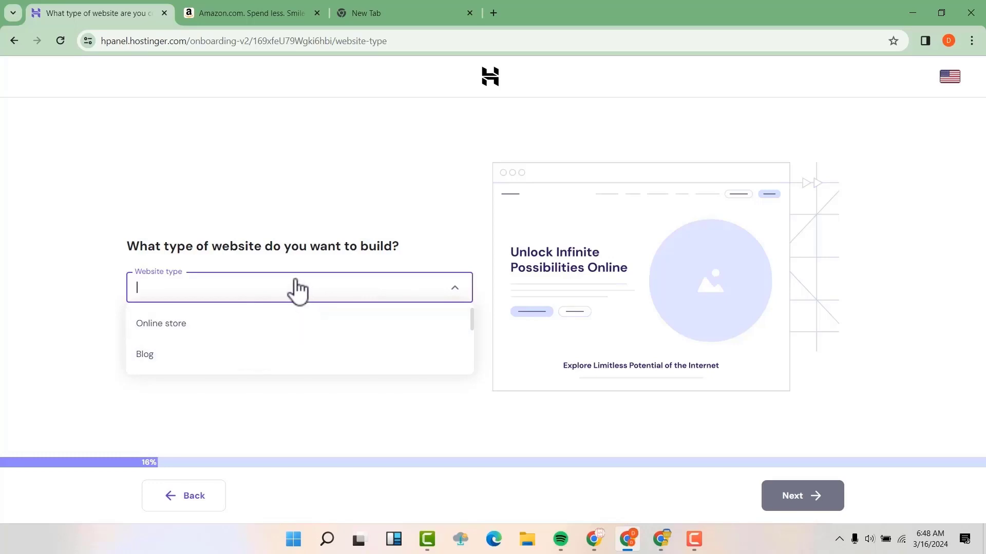
{"action": "left_click", "coordinate": [206, 334]}
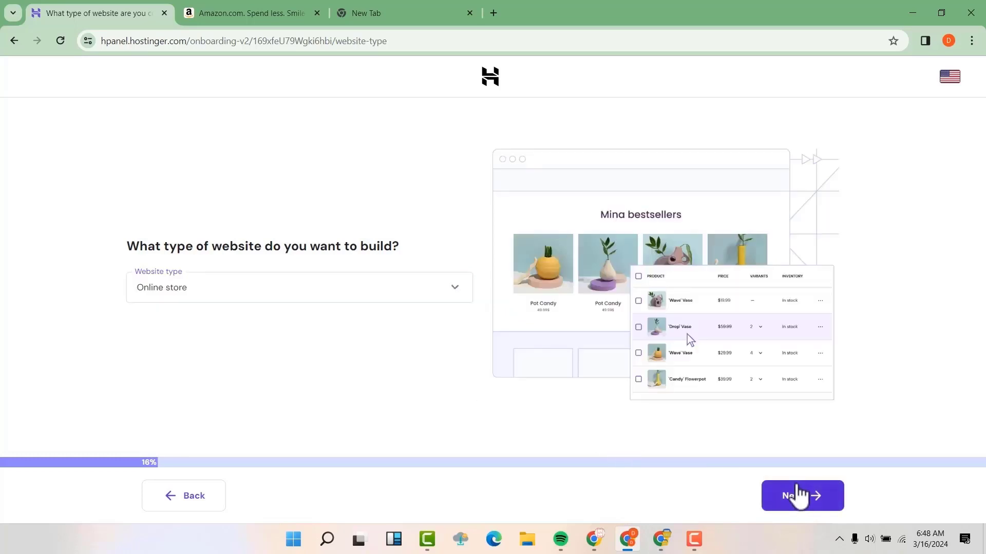
{"action": "left_click", "coordinate": [806, 496]}
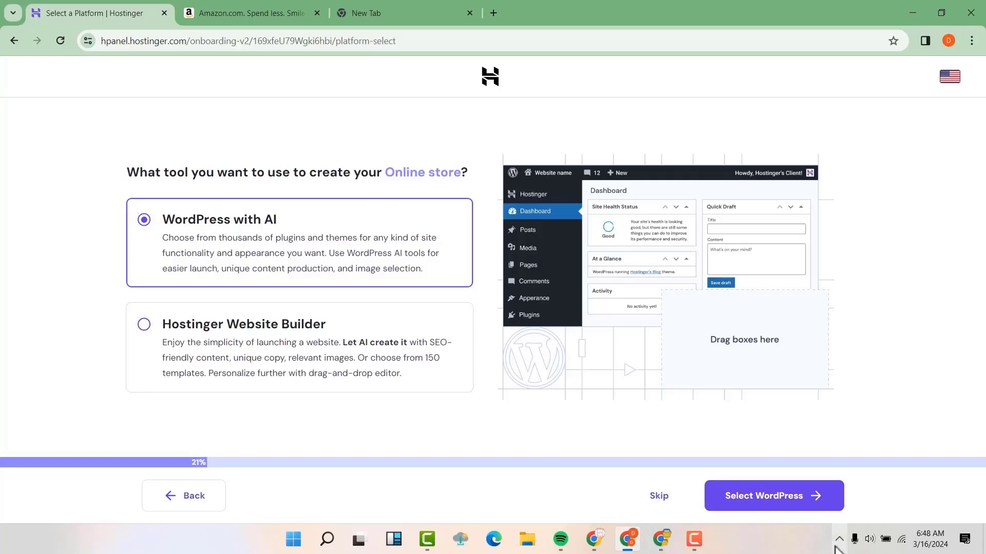
{"action": "left_click", "coordinate": [772, 504]}
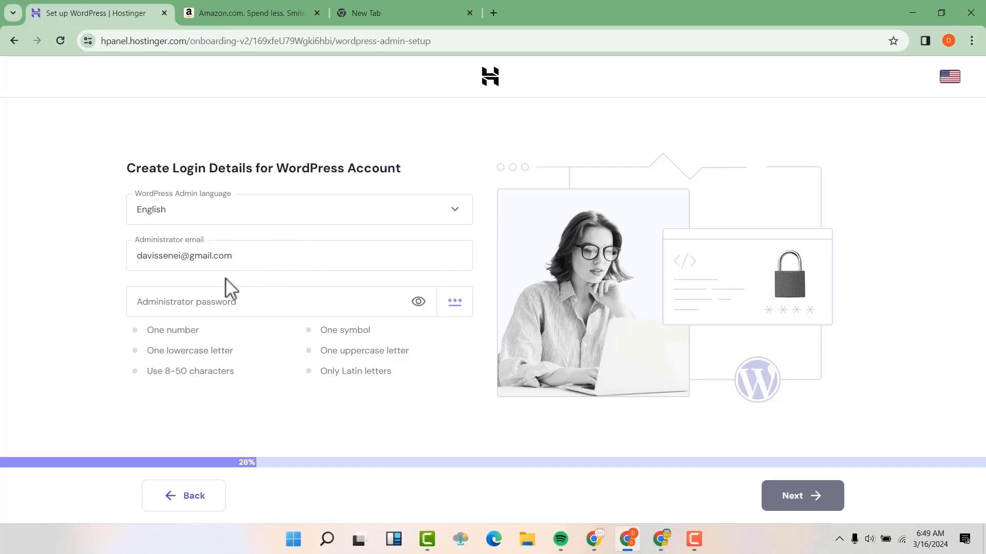
- Enter an administrator password meeting all the listed requirements for the WordPress account, and continue with the login details
{"action": "left_click", "coordinate": [204, 301]}
{"action": "type", "text": "*"}
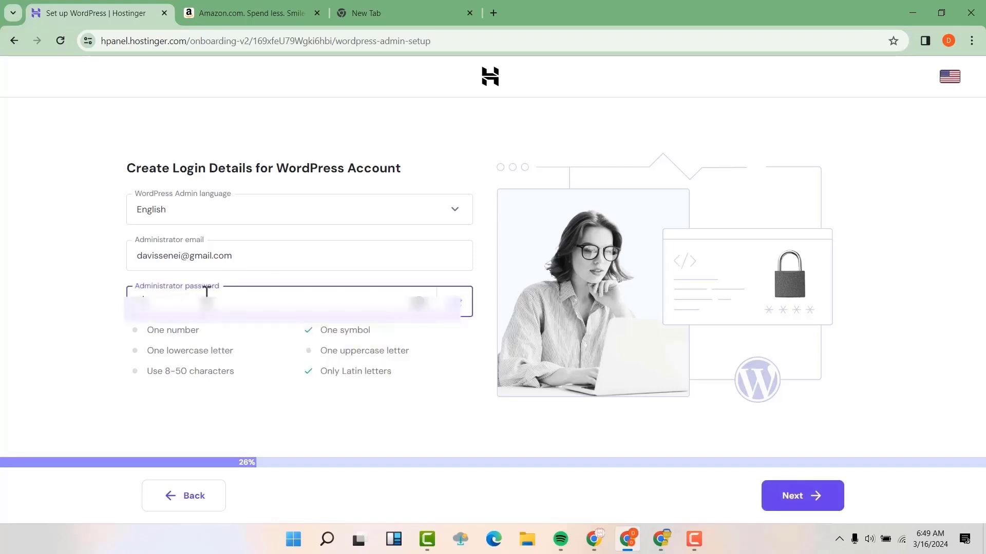
{"action": "type", "text": "******"}
{"action": "left_click", "coordinate": [417, 303]}
{"action": "left_click", "coordinate": [161, 302]}
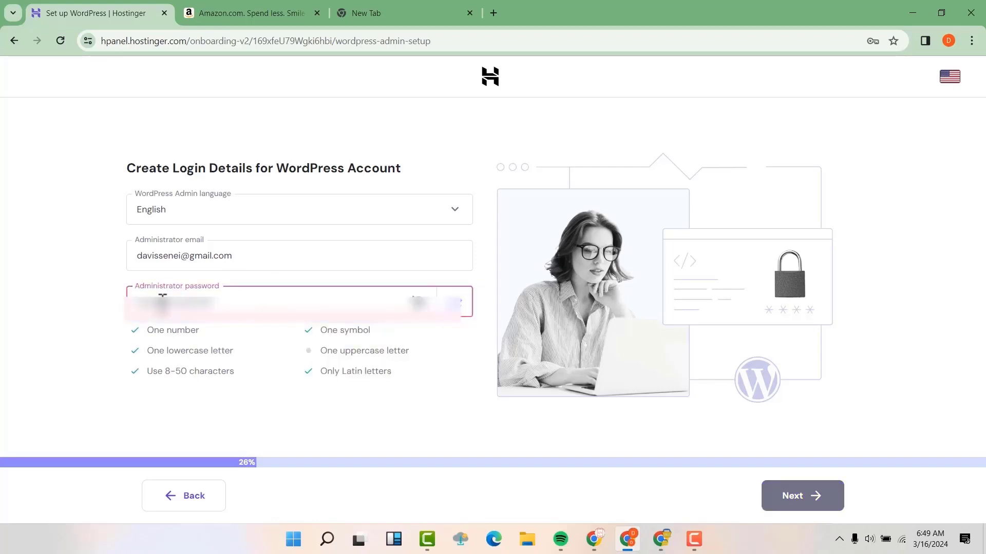
{"action": "type", "text": "*"}
{"action": "left_click", "coordinate": [418, 306]}
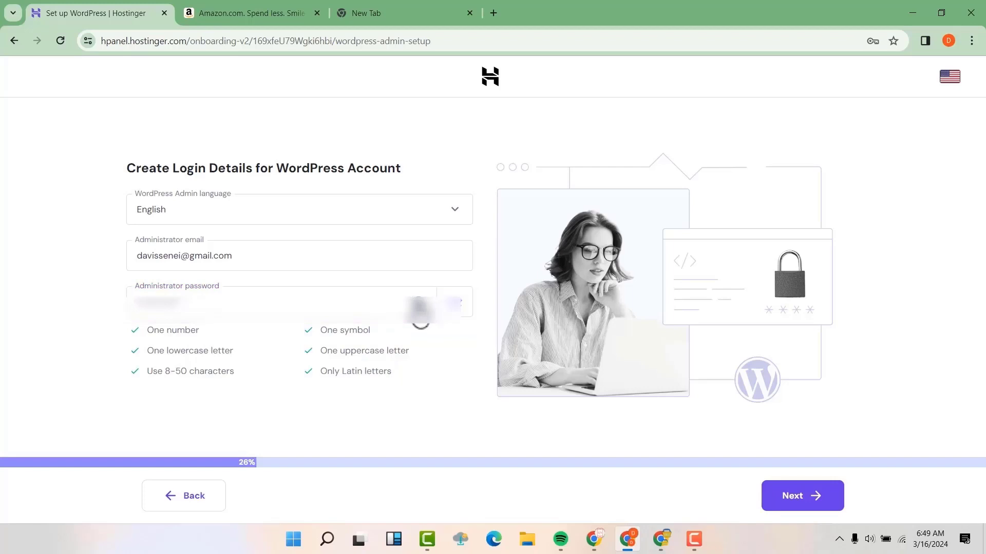
{"action": "left_click", "coordinate": [806, 504]}
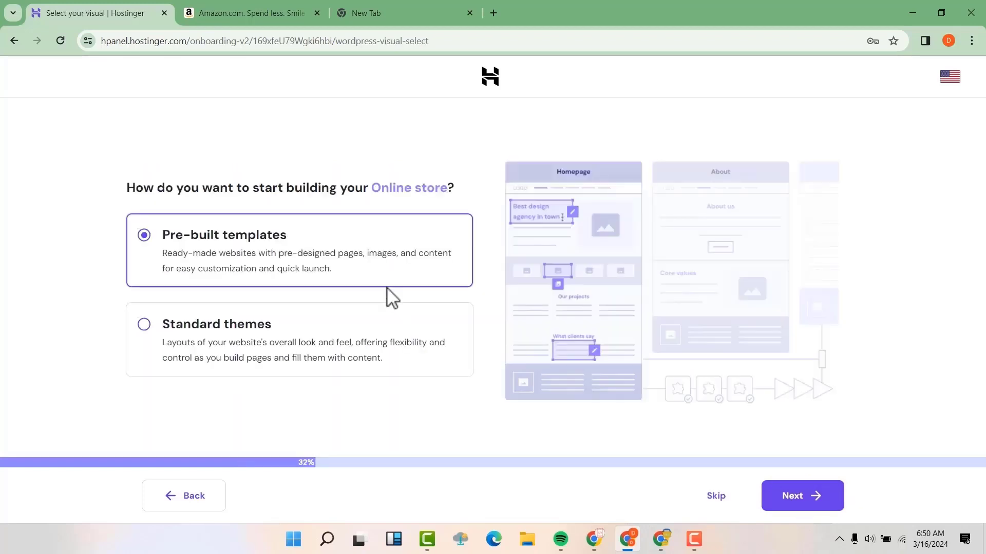
- Choose Standard themes as the way to start building the online store, and skip the theme selection
{"action": "left_click", "coordinate": [242, 338]}
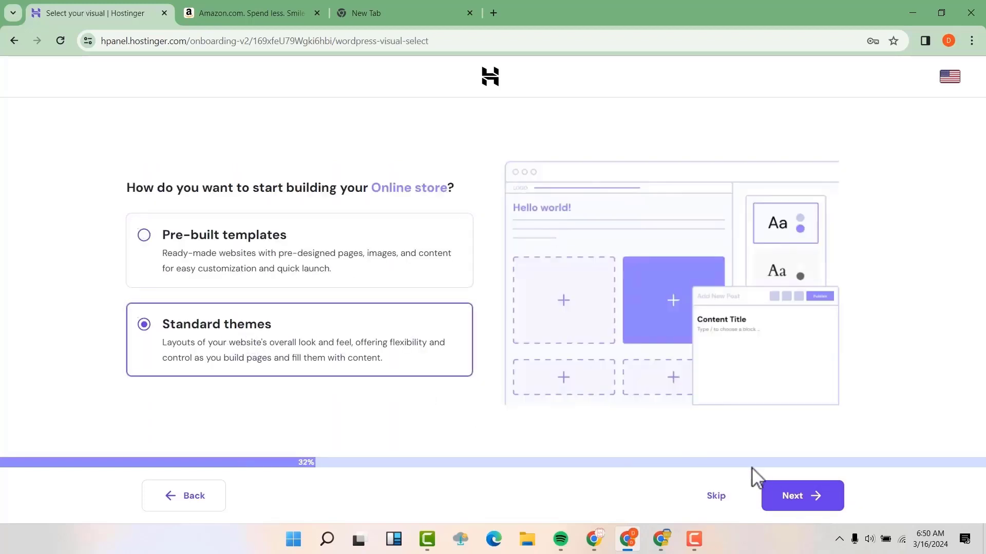
{"action": "left_click", "coordinate": [797, 494]}
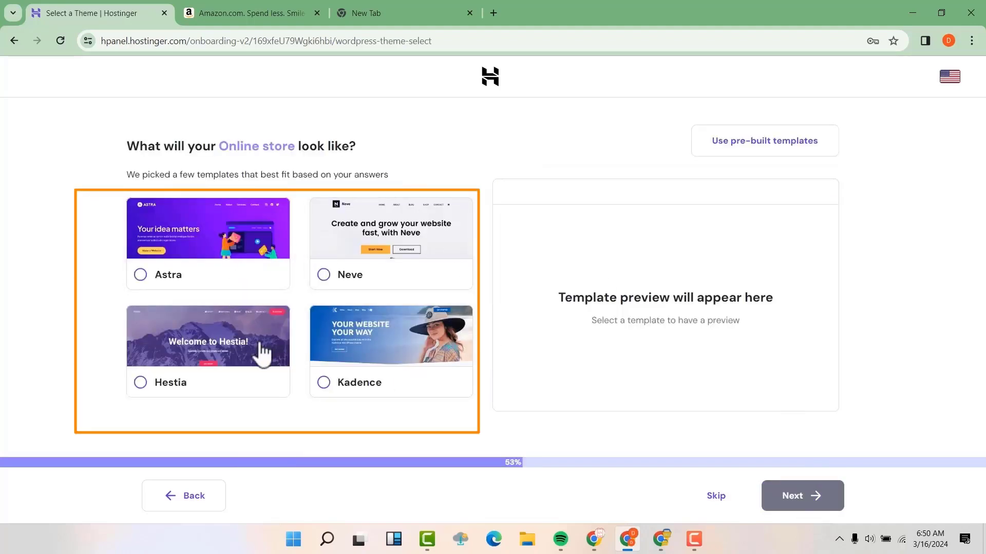
{"action": "left_click", "coordinate": [707, 498]}
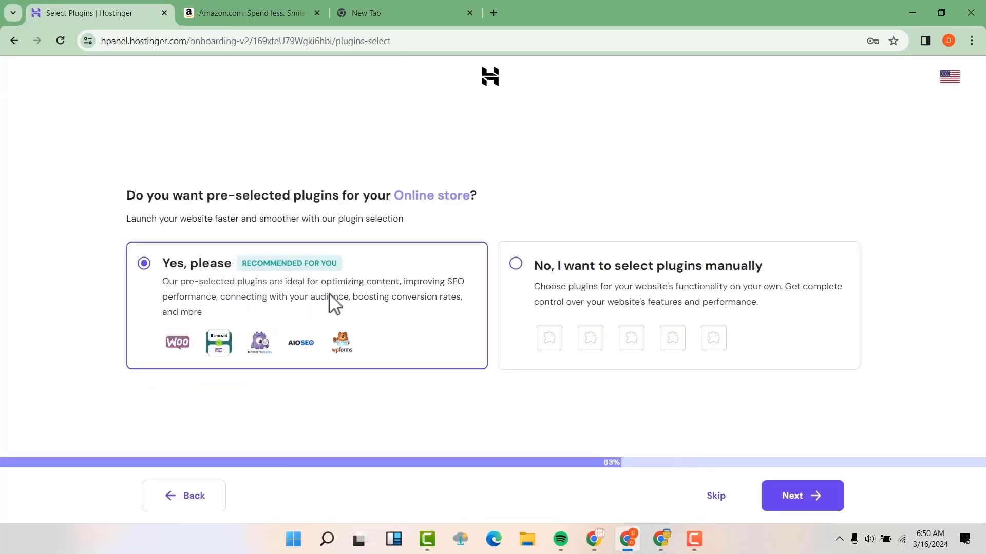
- Choose to select plugins manually instead of the pre-selected ones, and skip picking any plugins
{"action": "left_click", "coordinate": [516, 264]}
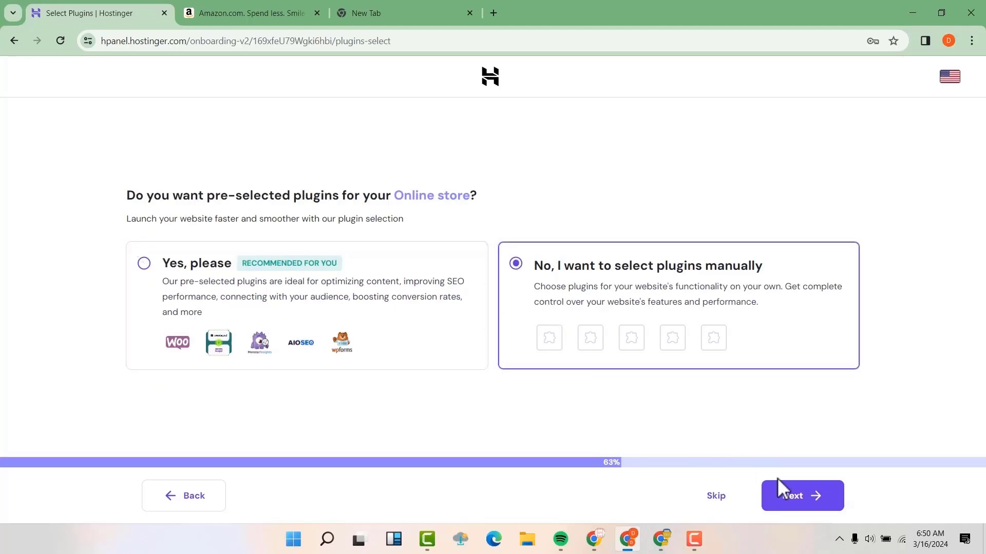
{"action": "left_click", "coordinate": [793, 497]}
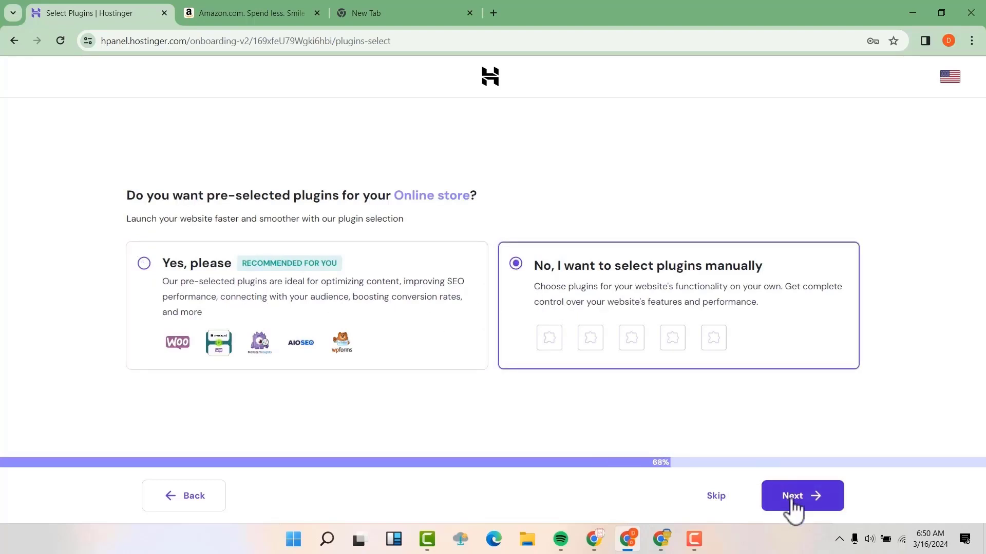
{"action": "left_click", "coordinate": [726, 497]}
{"action": "left_click", "coordinate": [719, 496]}
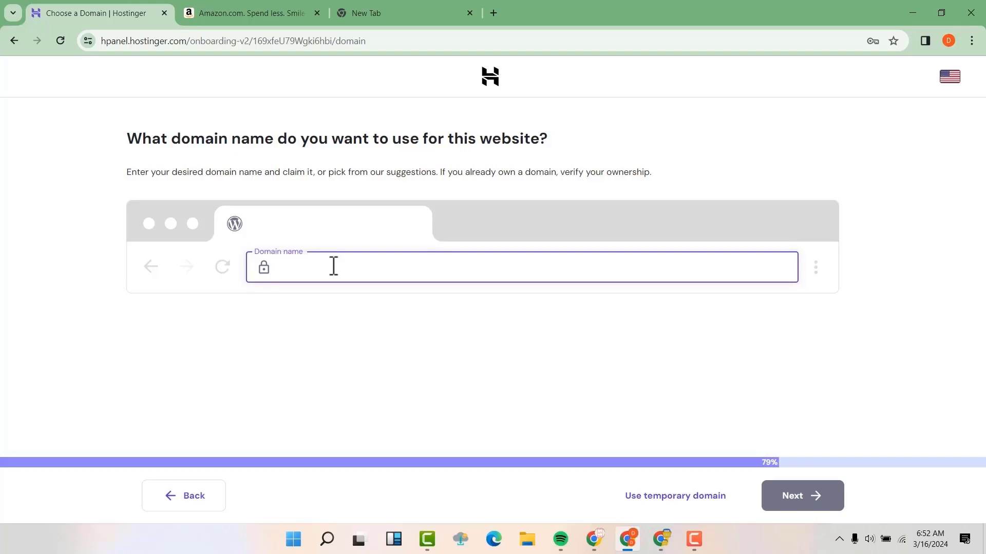
- Enter the desired .com domain name for the website, pick the offer that is free for the first year, and continue
{"action": "type", "text": "davissenei.com"}
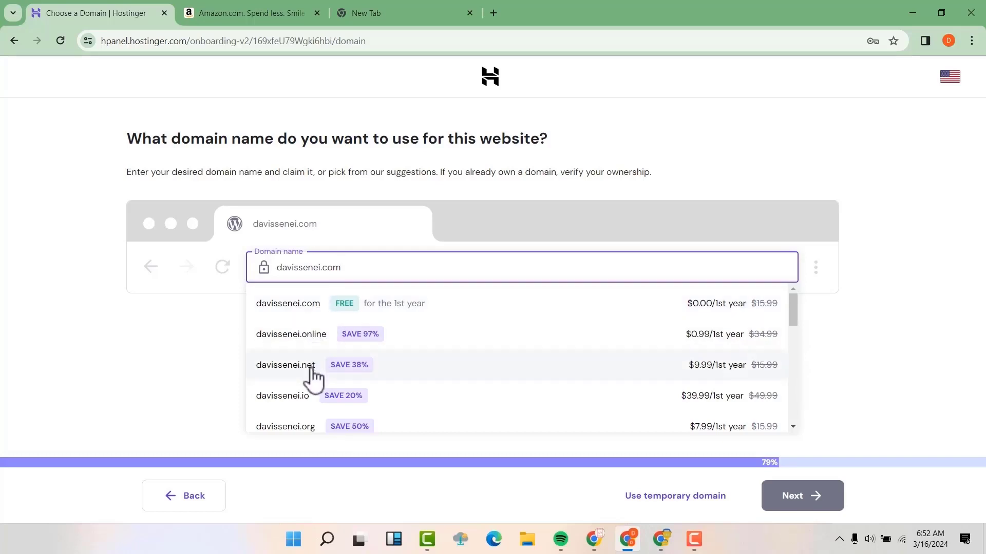
{"action": "left_click", "coordinate": [297, 308]}
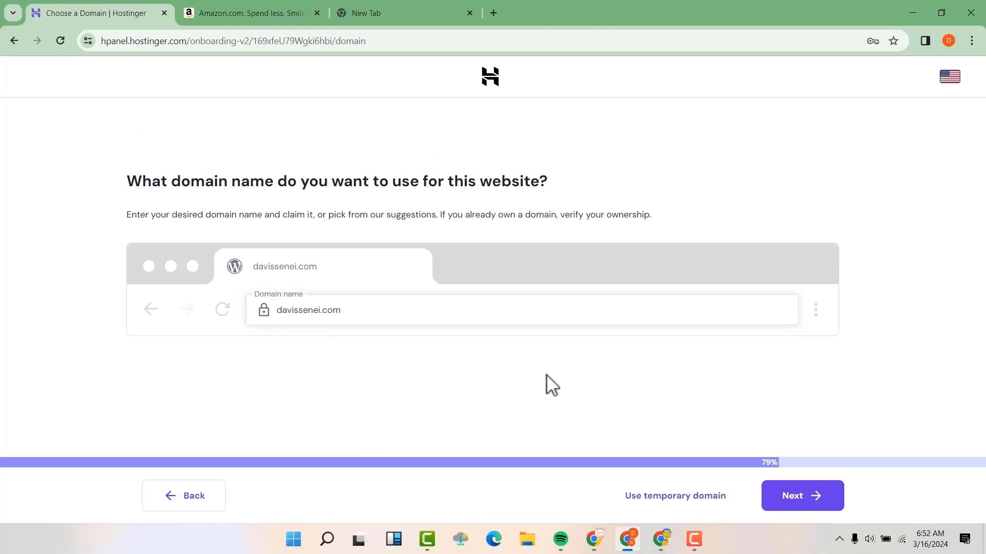
{"action": "left_click", "coordinate": [820, 504]}
{"action": "left_click", "coordinate": [819, 505]}
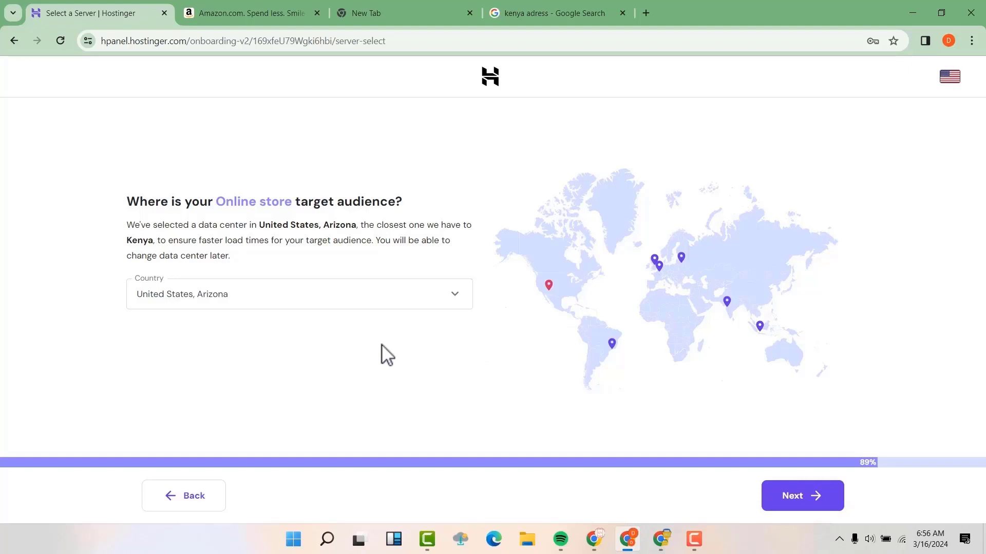
- Review the data center locations, keep United States, Arizona for the target audience, and continue the setup
{"action": "left_click", "coordinate": [411, 300]}
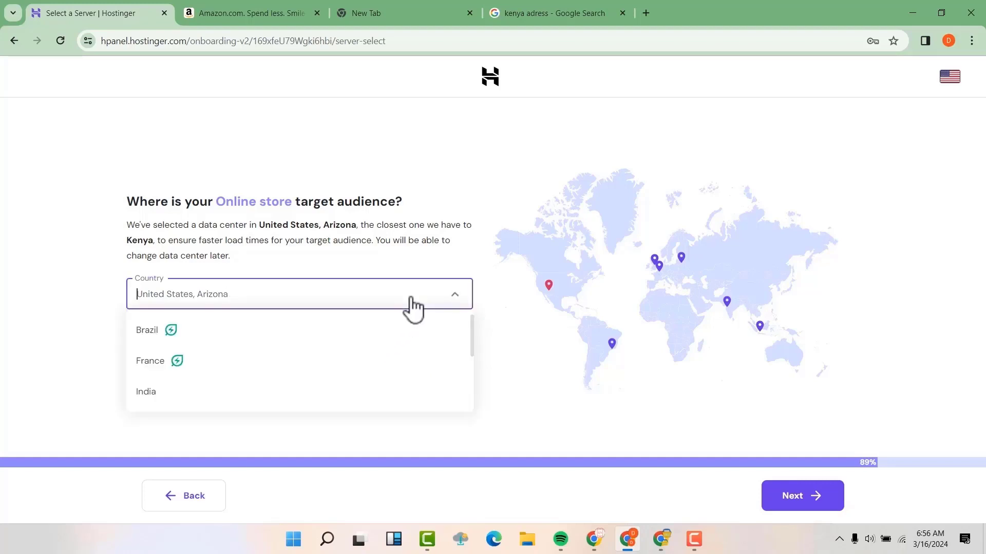
{"action": "left_click", "coordinate": [454, 296]}
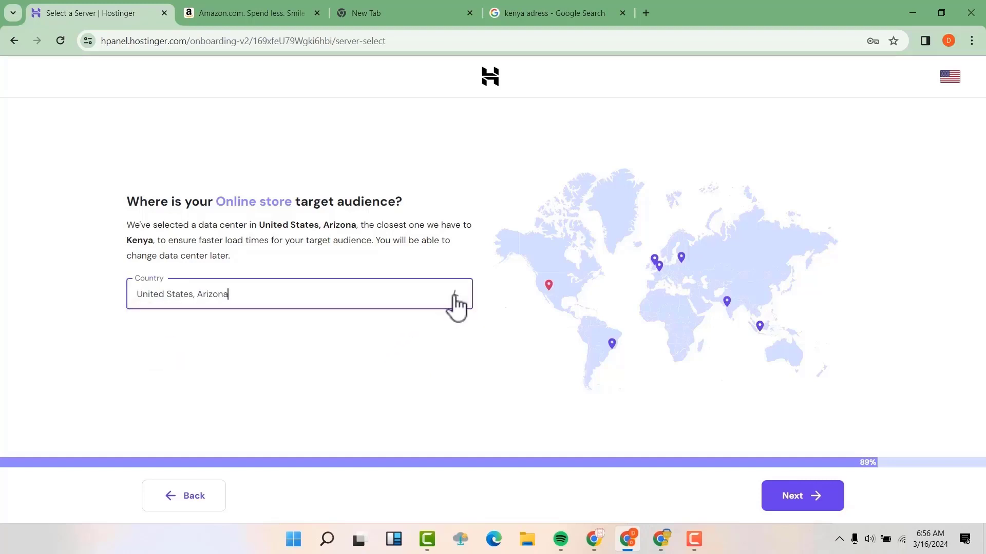
{"action": "left_click", "coordinate": [804, 507]}
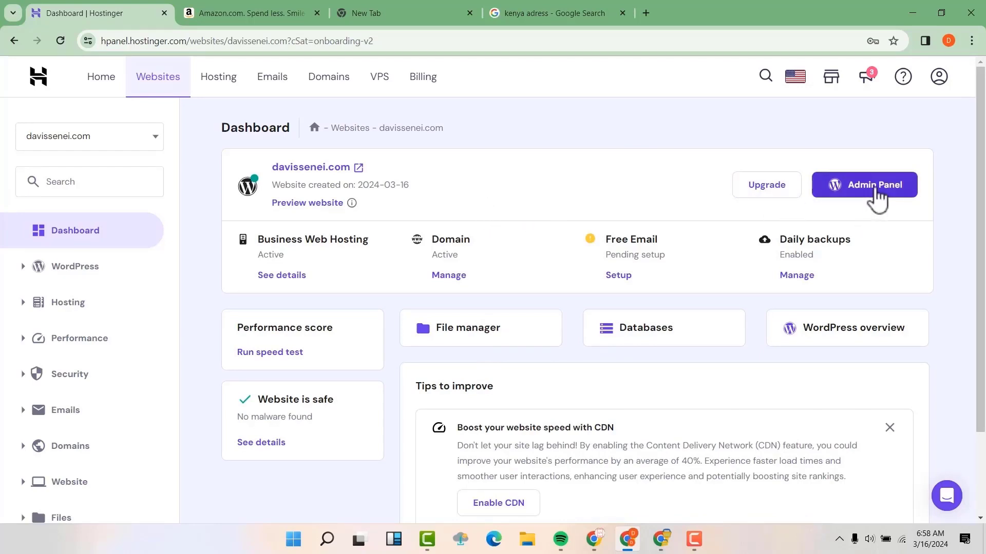
- Open the website's WordPress admin panel from the hosting dashboard, and load the domain's /wp-admin address in a new tab
{"action": "left_click", "coordinate": [876, 195]}
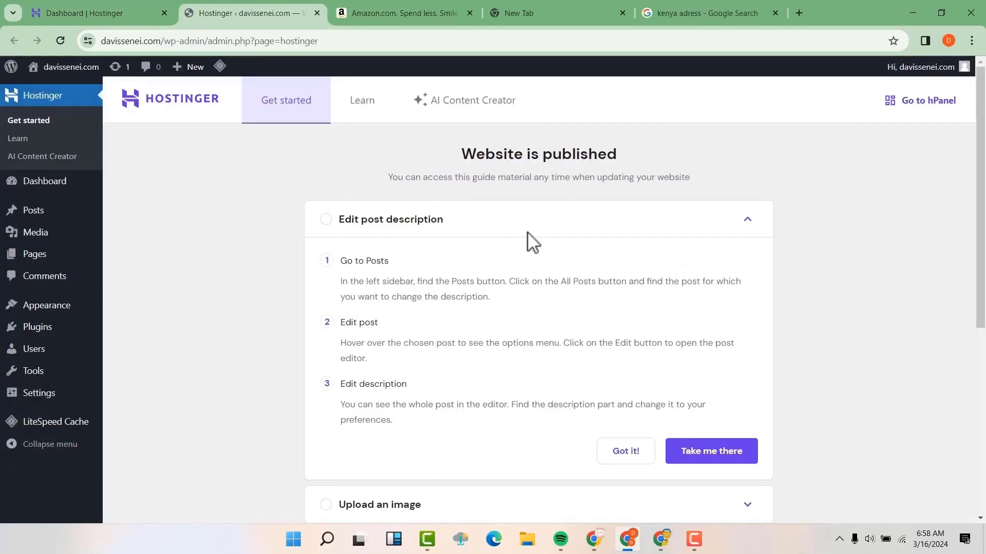
{"action": "scroll", "coordinate": [383, 272], "scroll_direction": "down", "scroll_amount": 2}
{"action": "left_click", "coordinate": [799, 13]}
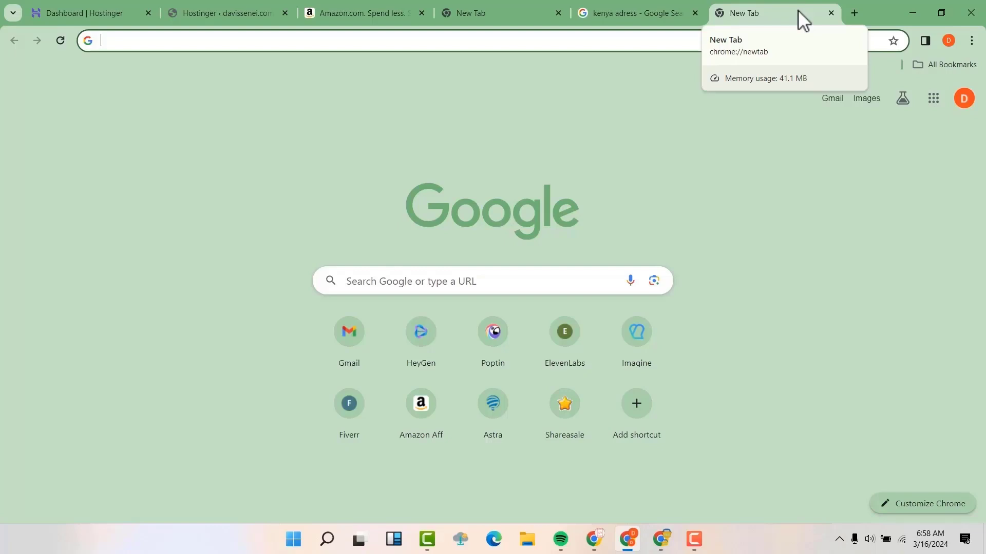
{"action": "type", "text": "davissenei.com/wp-admin"}
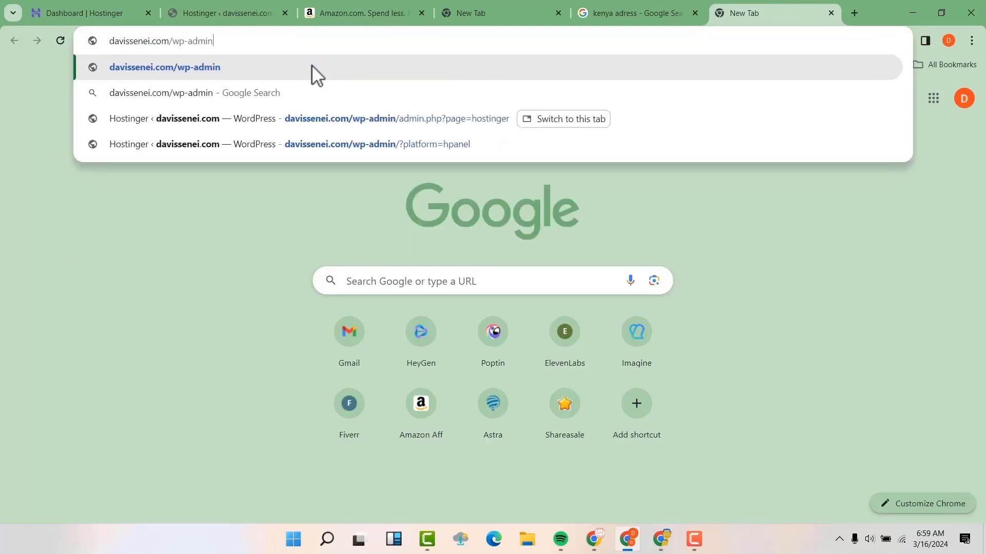
{"action": "key", "text": "Return"}
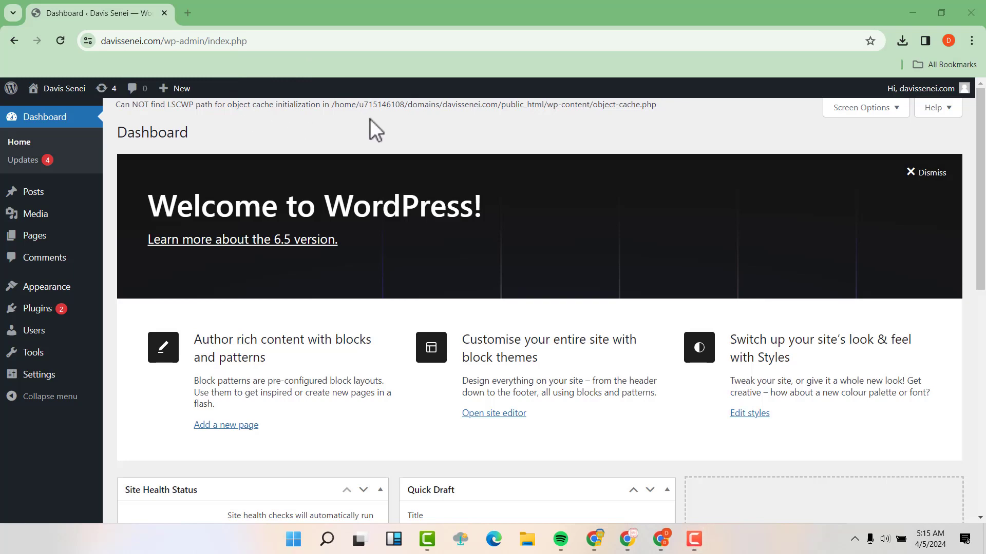
- Examine the WordPress dashboard's welcome area and its Site Health, Quick Draft, At a Glance, Activity and news boxes
{"action": "scroll", "coordinate": [369, 126], "scroll_direction": "down", "scroll_amount": 1}
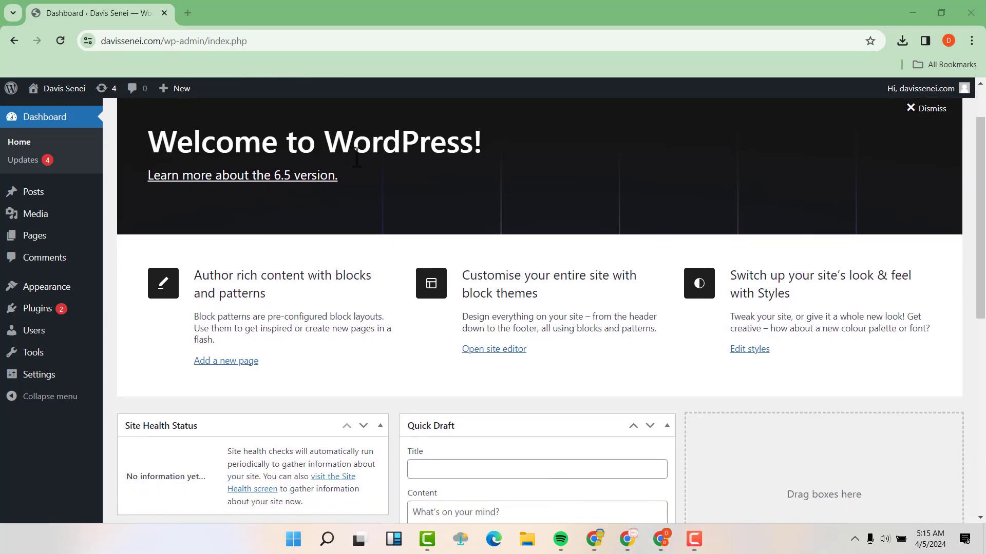
{"action": "scroll", "coordinate": [357, 180], "scroll_direction": "up", "scroll_amount": 1}
{"action": "scroll", "coordinate": [572, 235], "scroll_direction": "down", "scroll_amount": 5}
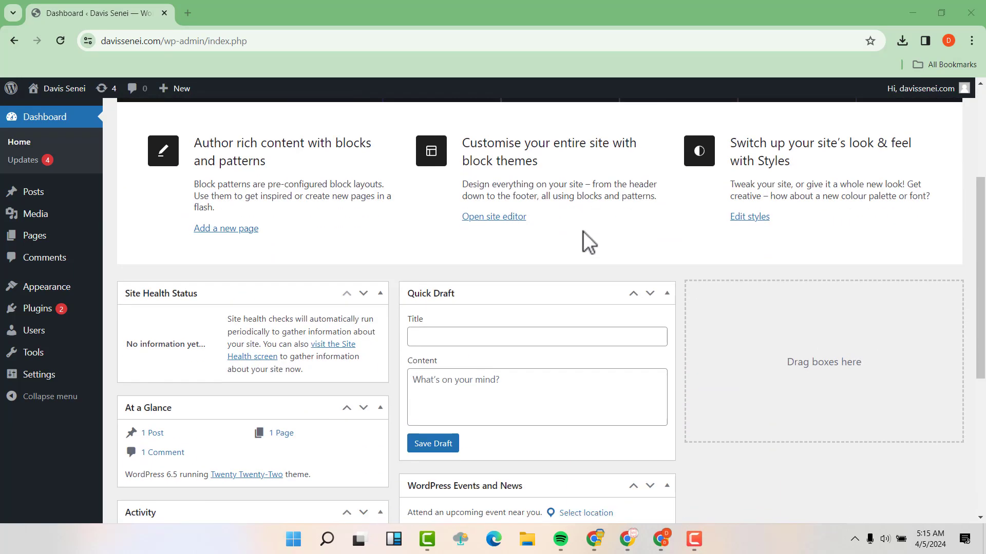
{"action": "scroll", "coordinate": [585, 234], "scroll_direction": "down", "scroll_amount": 3}
{"action": "scroll", "coordinate": [583, 233], "scroll_direction": "up", "scroll_amount": 4}
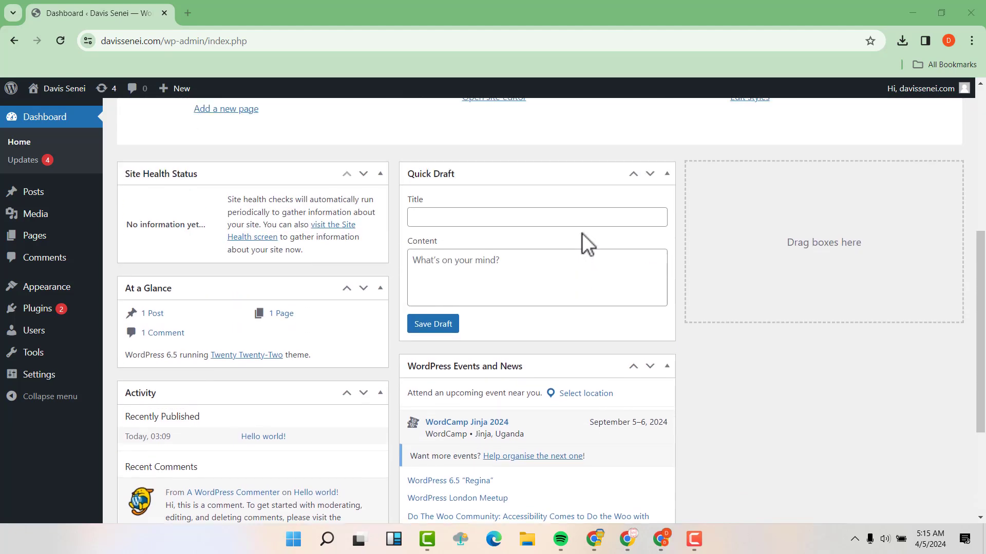
{"action": "scroll", "coordinate": [579, 227], "scroll_direction": "up", "scroll_amount": 2}
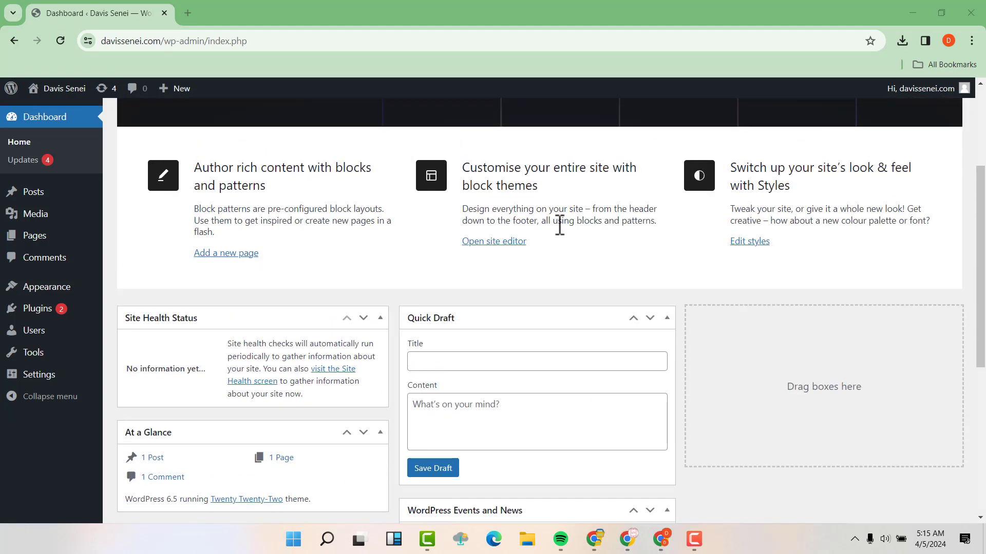
{"action": "scroll", "coordinate": [558, 225], "scroll_direction": "up", "scroll_amount": 1}
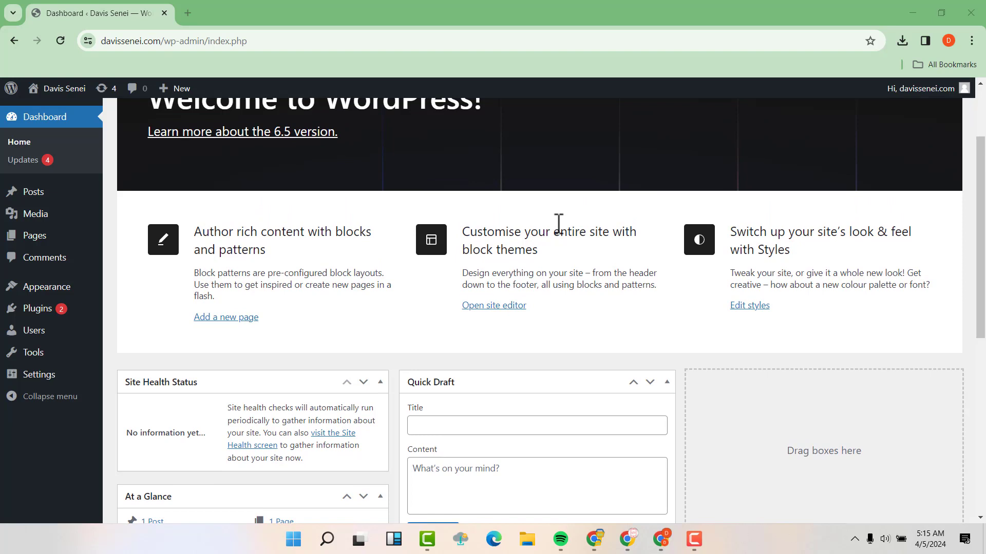
{"action": "scroll", "coordinate": [558, 224], "scroll_direction": "up", "scroll_amount": 1}
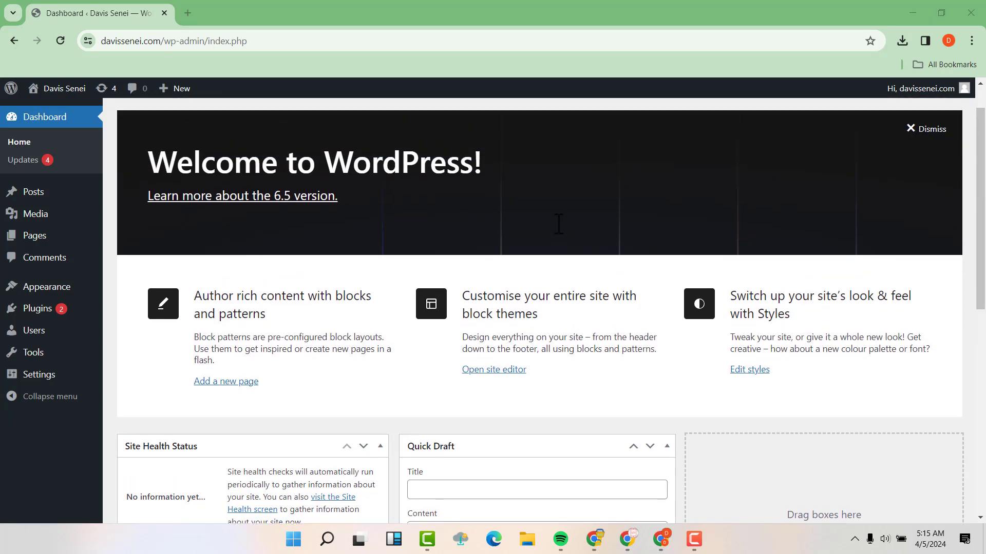
{"action": "scroll", "coordinate": [581, 229], "scroll_direction": "up", "scroll_amount": 1}
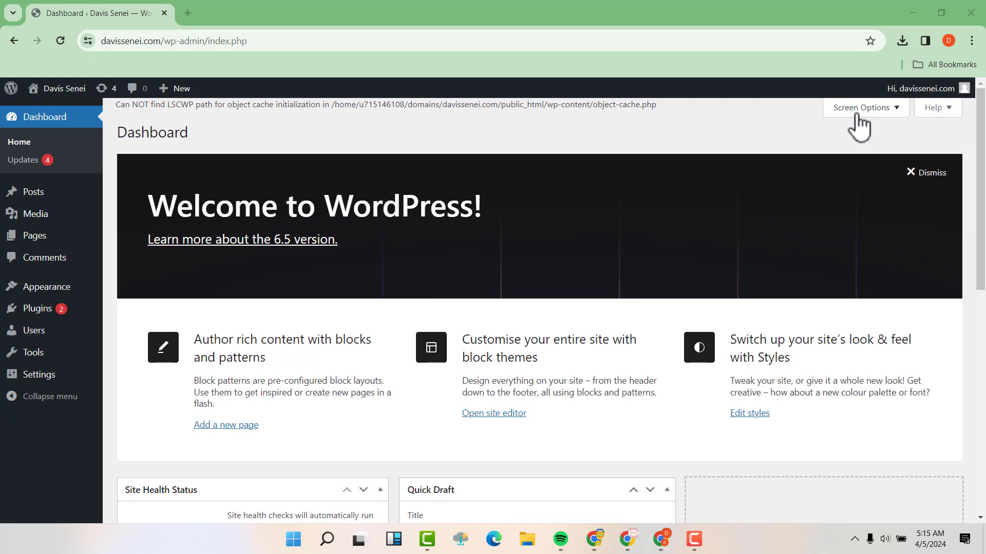
- Hide the Welcome, WordPress Events and News, Quick Draft, Activity, At a Glance and Site Health Status elements on the dashboard
{"action": "left_click", "coordinate": [857, 108]}
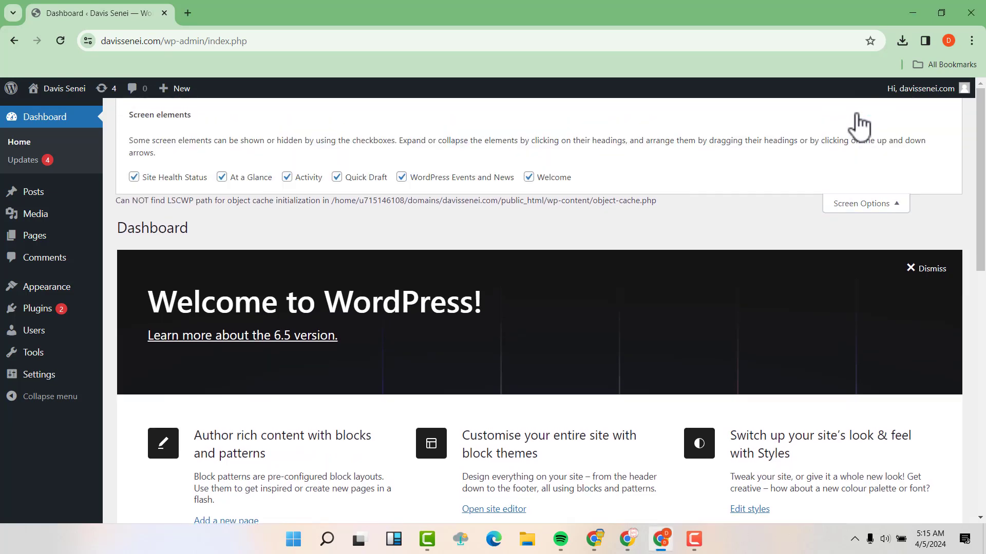
{"action": "left_click", "coordinate": [529, 178]}
{"action": "left_click", "coordinate": [401, 178]}
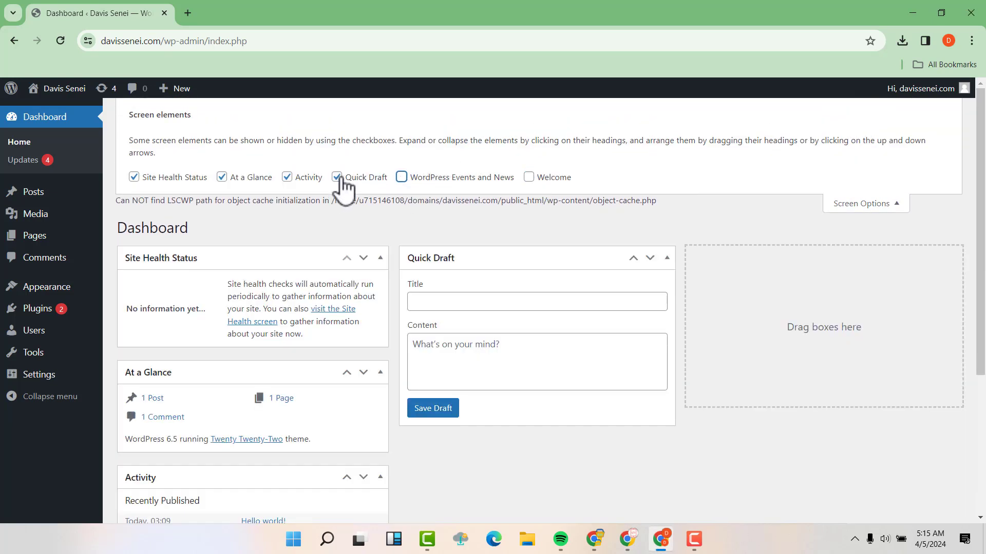
{"action": "left_click", "coordinate": [336, 177]}
{"action": "left_click", "coordinate": [287, 177]}
{"action": "left_click", "coordinate": [222, 165]}
{"action": "left_click", "coordinate": [190, 164]}
{"action": "left_click", "coordinate": [862, 192]}
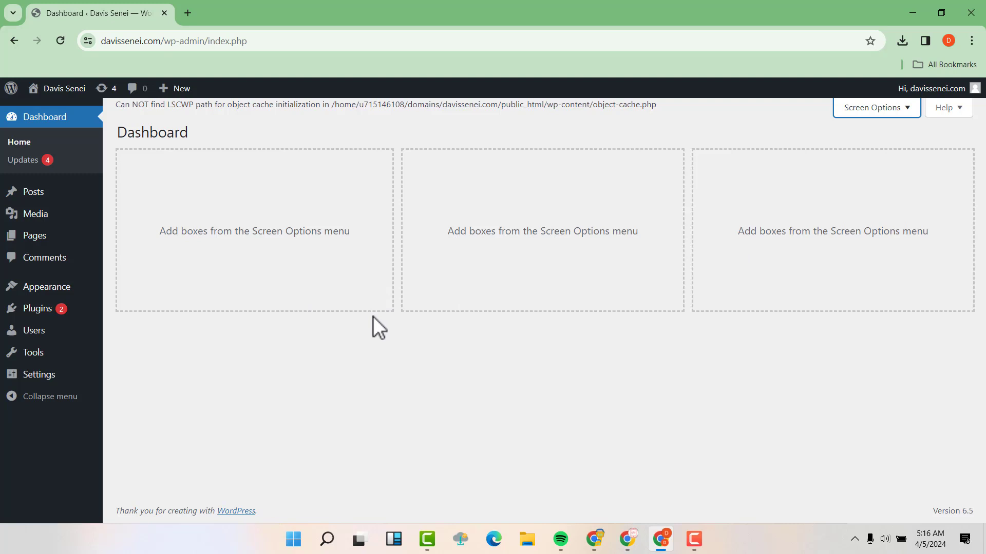
- Deactivate the WP Reset plugin in the list of installed plugins
{"action": "mouse_move", "coordinate": [41, 308]}
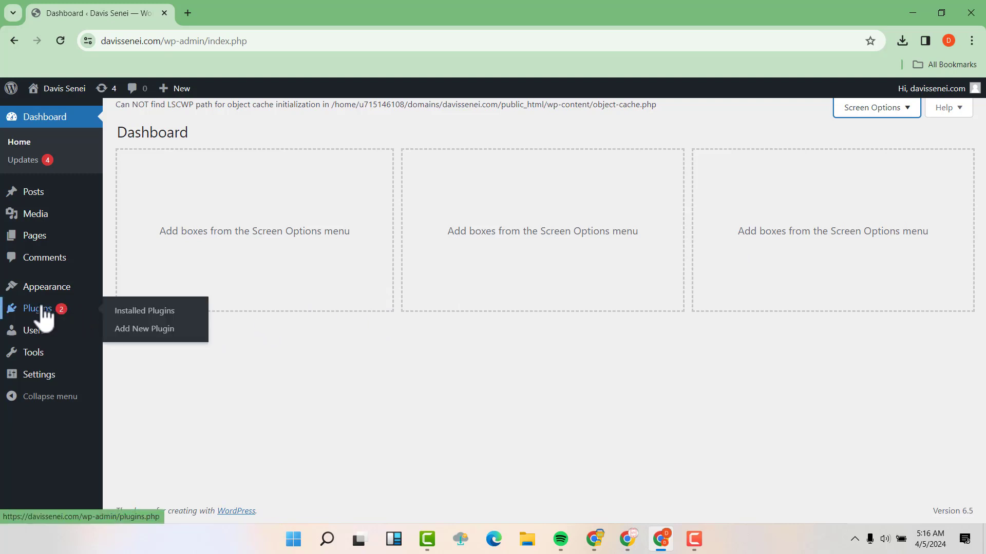
{"action": "left_click", "coordinate": [137, 318]}
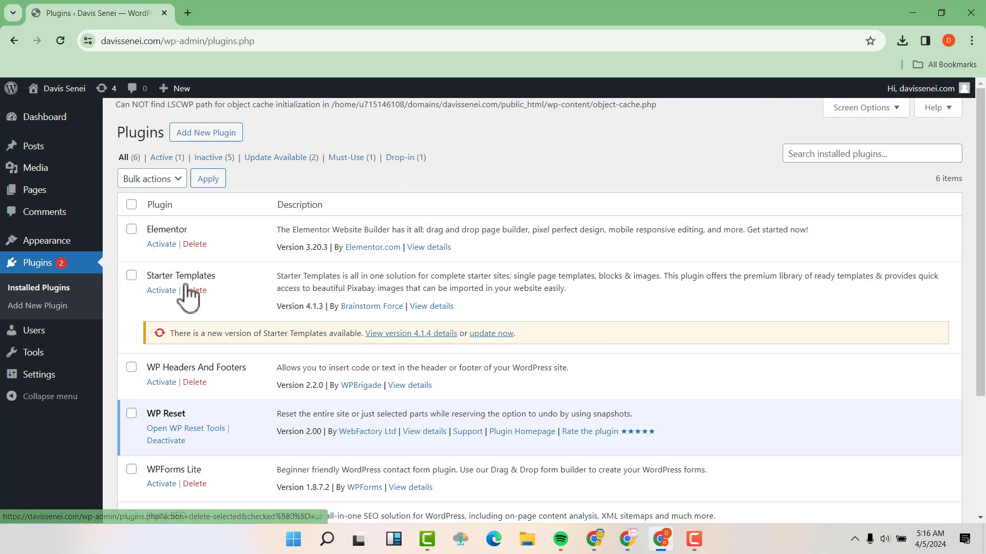
{"action": "scroll", "coordinate": [186, 308], "scroll_direction": "down", "scroll_amount": 3}
{"action": "left_click", "coordinate": [169, 314]}
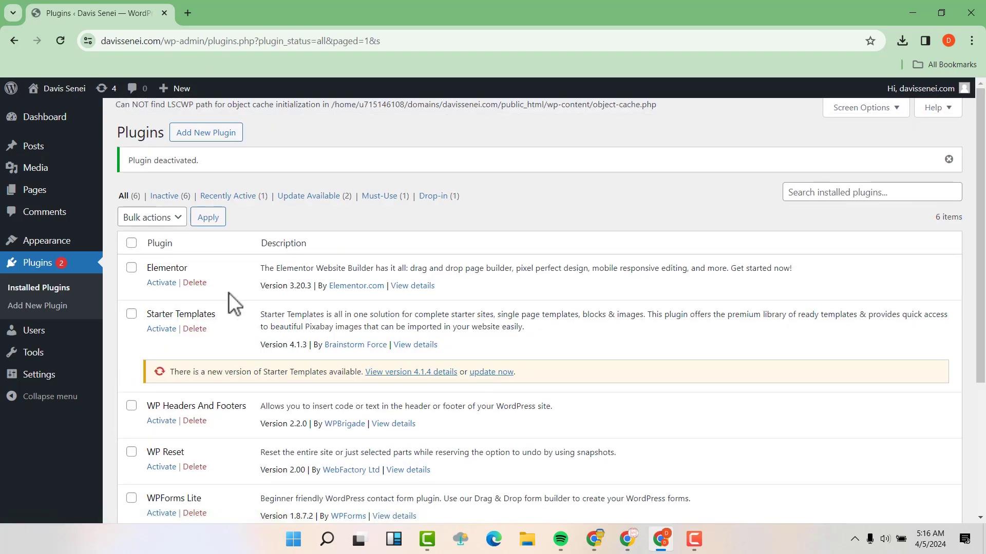
- Select all installed plugins and bulk delete them together with their data
{"action": "scroll", "coordinate": [229, 293], "scroll_direction": "down", "scroll_amount": 3}
{"action": "scroll", "coordinate": [229, 292], "scroll_direction": "up", "scroll_amount": 2}
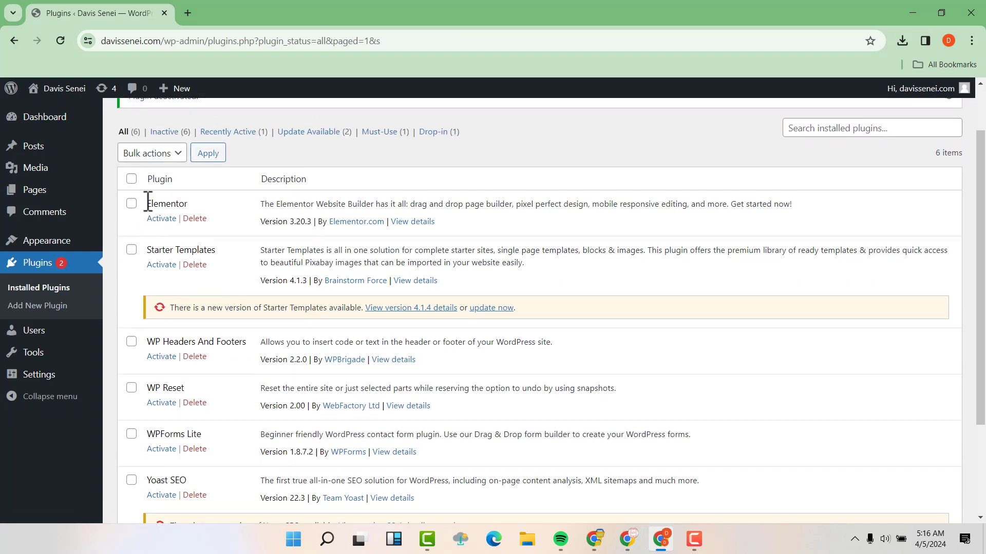
{"action": "left_click", "coordinate": [132, 179]}
{"action": "left_click", "coordinate": [180, 154]}
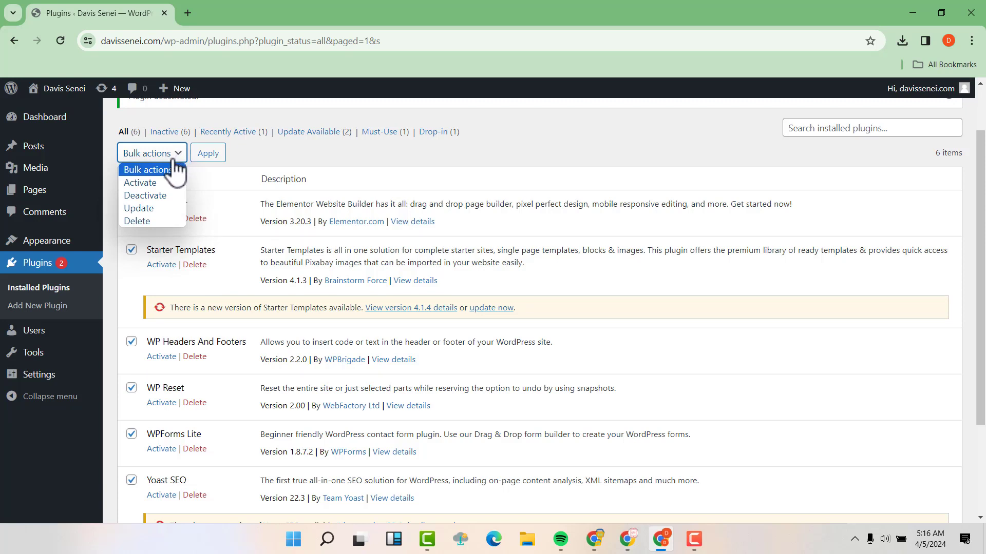
{"action": "left_click", "coordinate": [145, 221]}
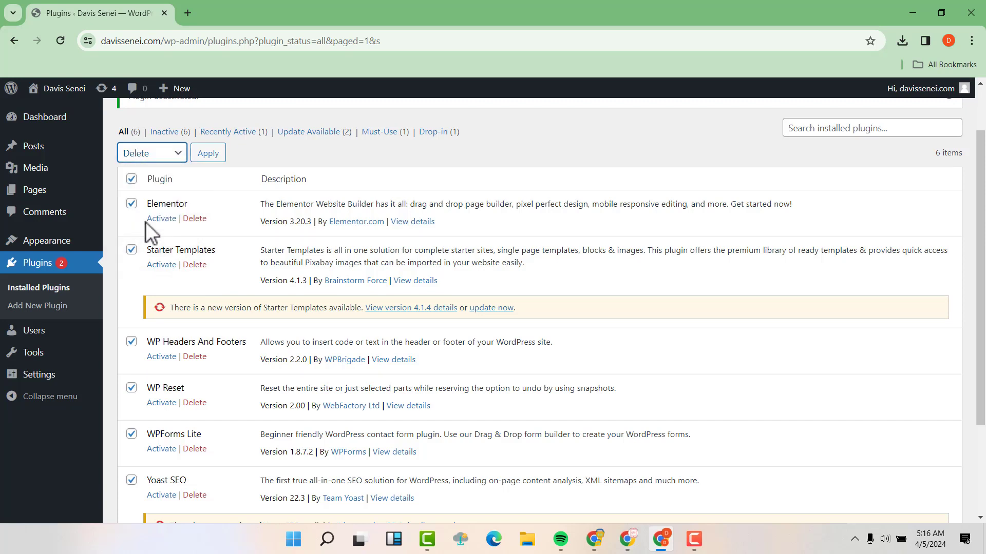
{"action": "left_click", "coordinate": [208, 154]}
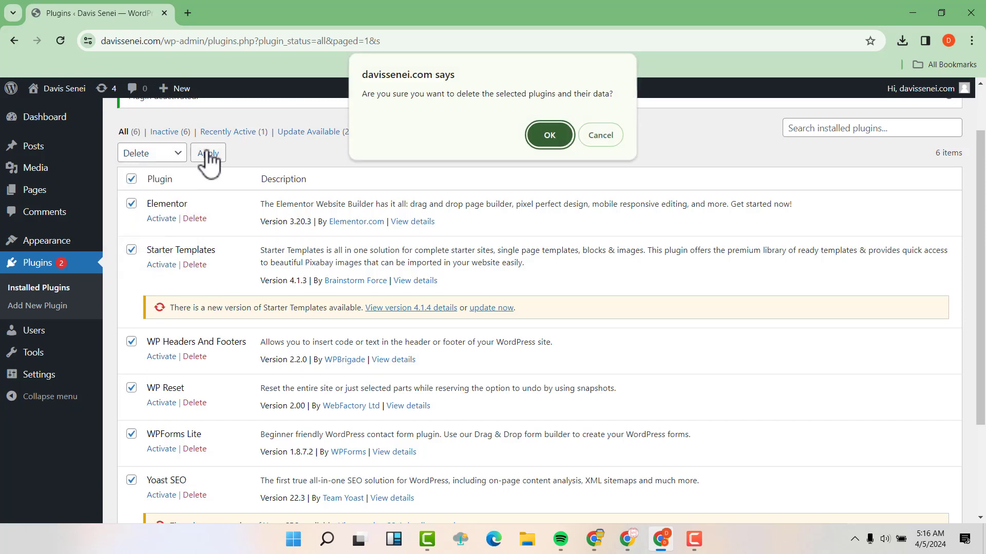
{"action": "left_click", "coordinate": [549, 135]}
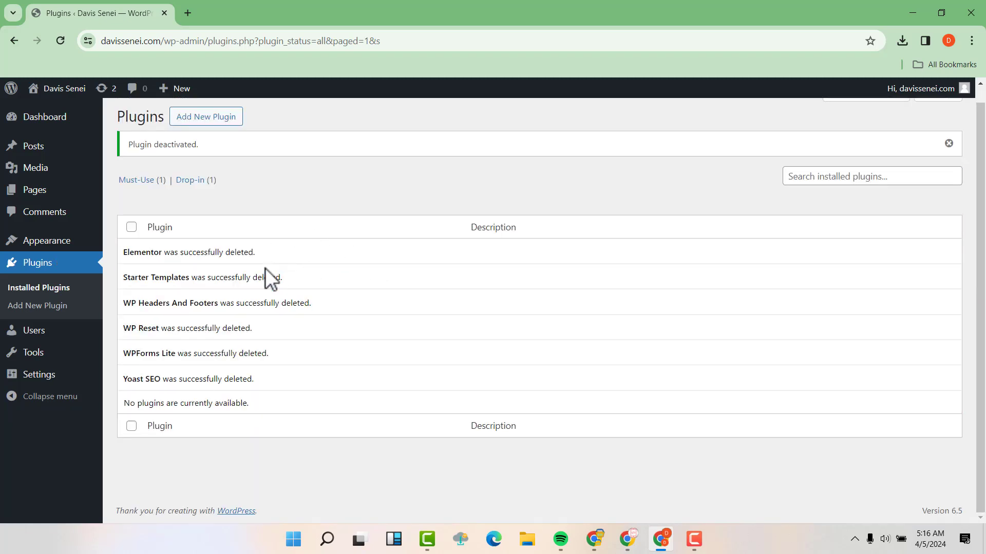
- Delete the inactive Astra theme from the installed themes
{"action": "mouse_move", "coordinate": [67, 242]}
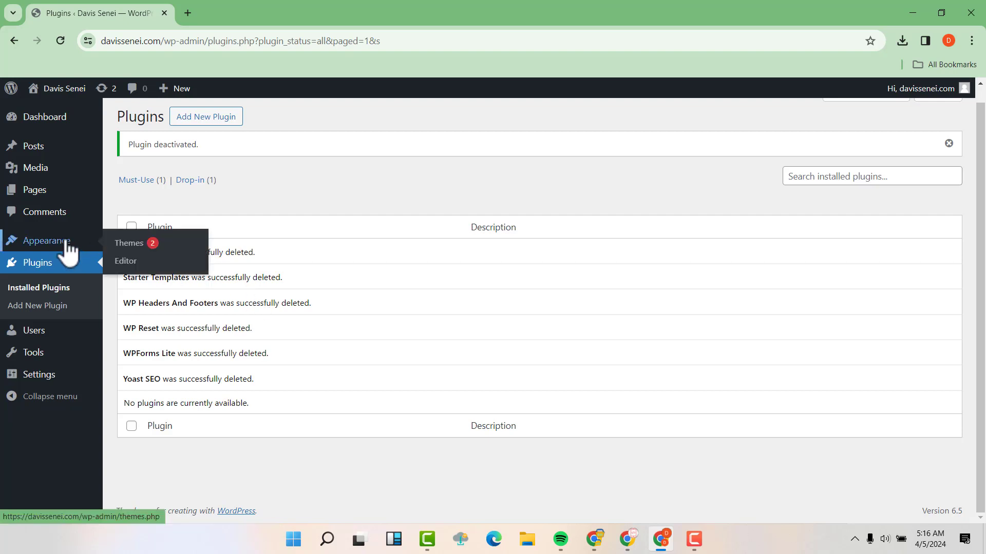
{"action": "left_click", "coordinate": [142, 243]}
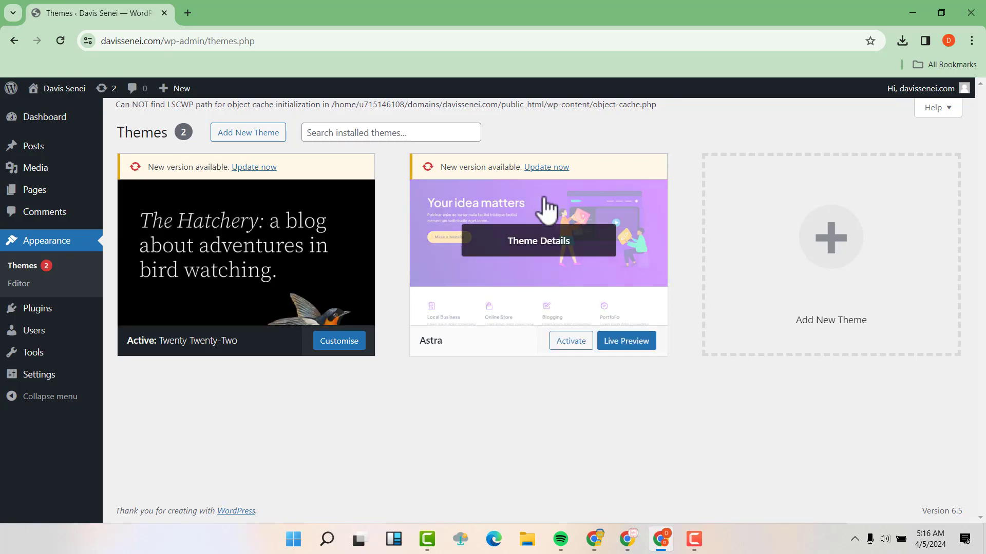
{"action": "left_click", "coordinate": [518, 202]}
{"action": "left_click", "coordinate": [598, 495]}
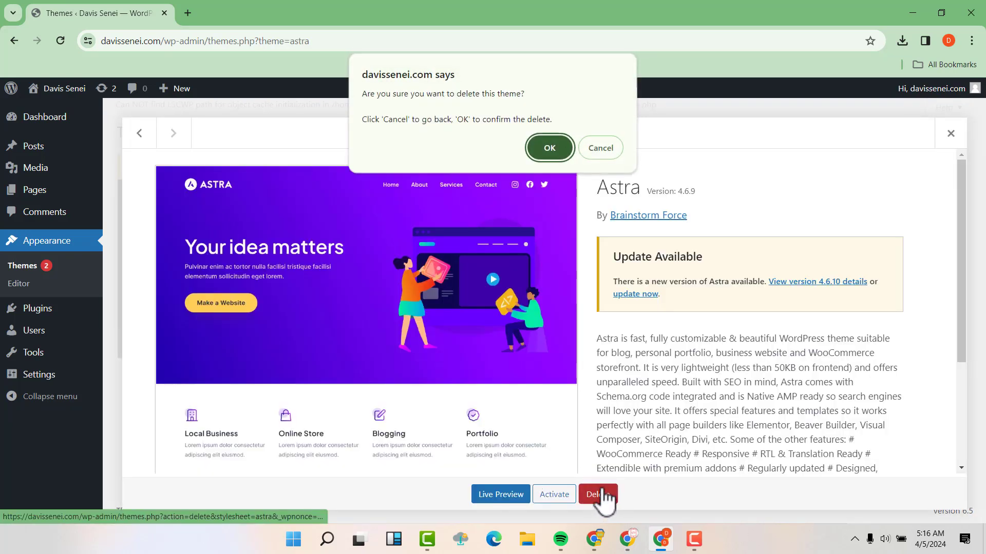
{"action": "left_click", "coordinate": [551, 148]}
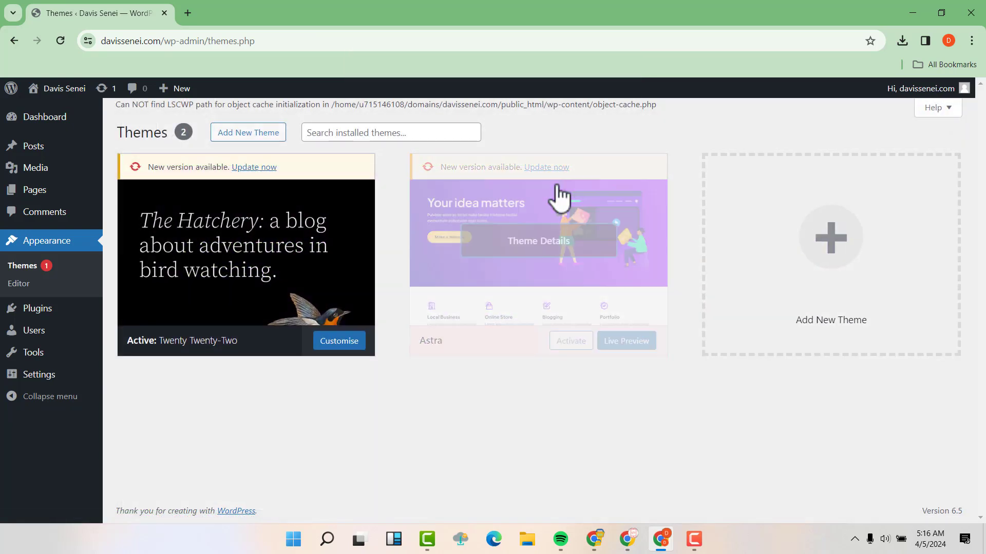
{"action": "scroll", "coordinate": [499, 279], "scroll_direction": "up", "scroll_amount": 2}
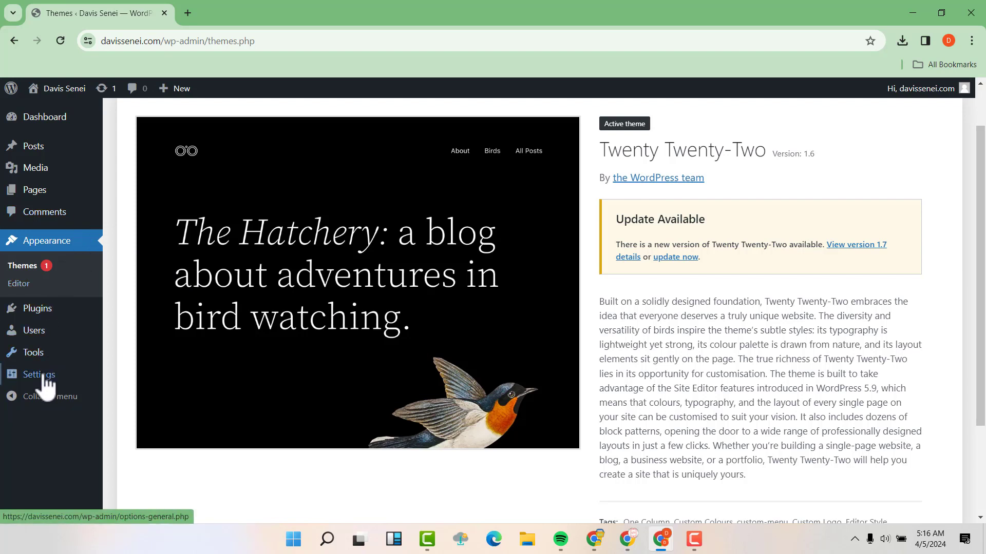
- Set the site's tagline to "All in one Video Downloader" in the general settings
{"action": "mouse_move", "coordinate": [46, 380]}
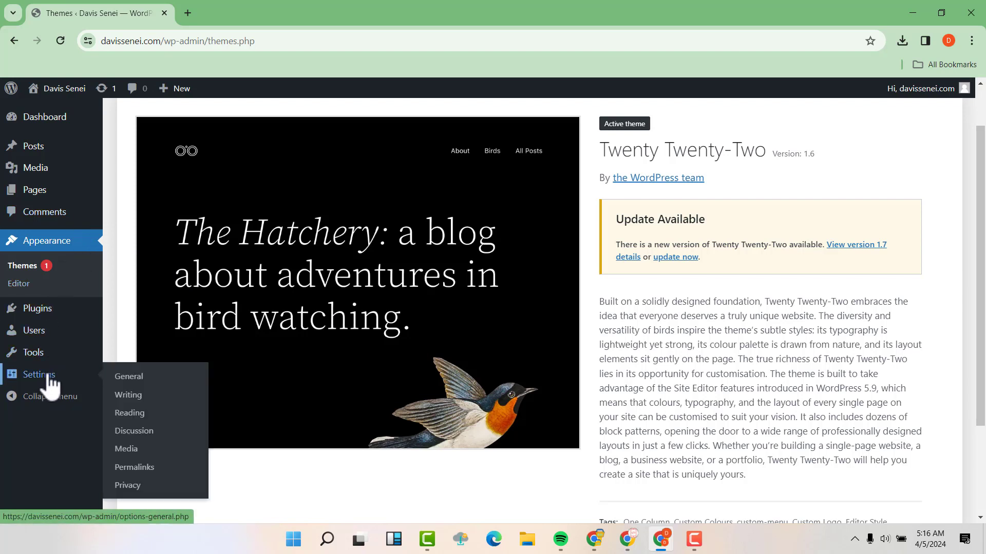
{"action": "left_click", "coordinate": [127, 380]}
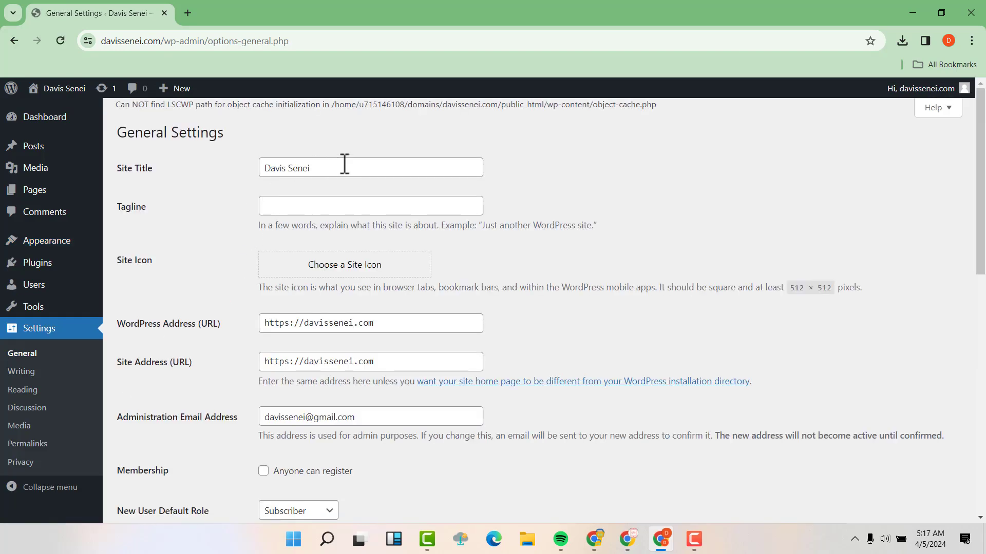
{"action": "left_click", "coordinate": [285, 205]}
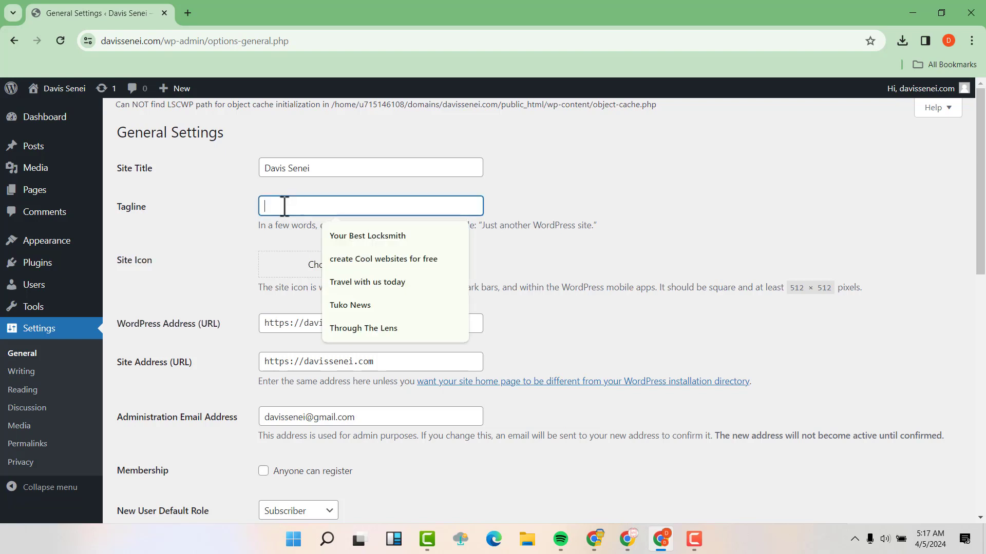
{"action": "type", "text": "A"}
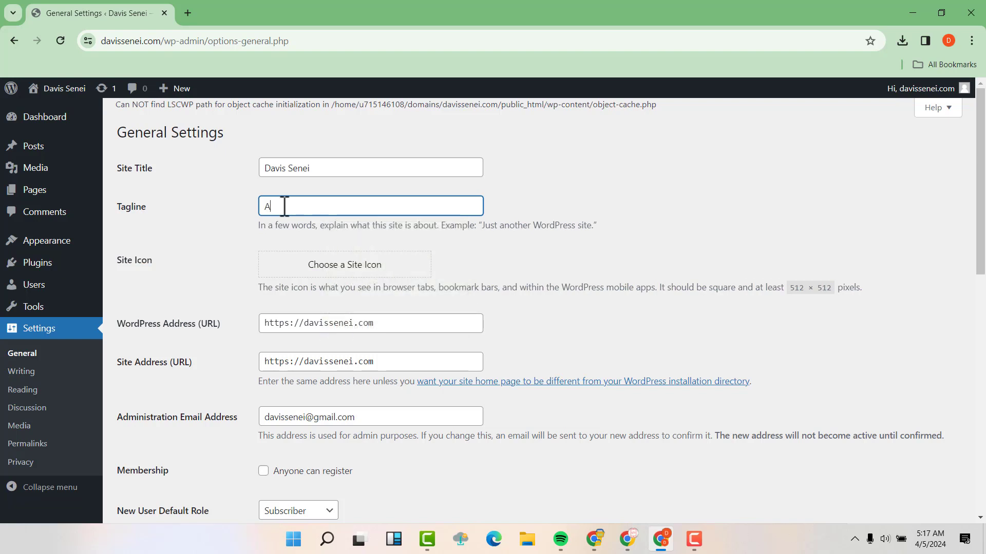
{"action": "type", "text": "ll in one Video Downloader"}
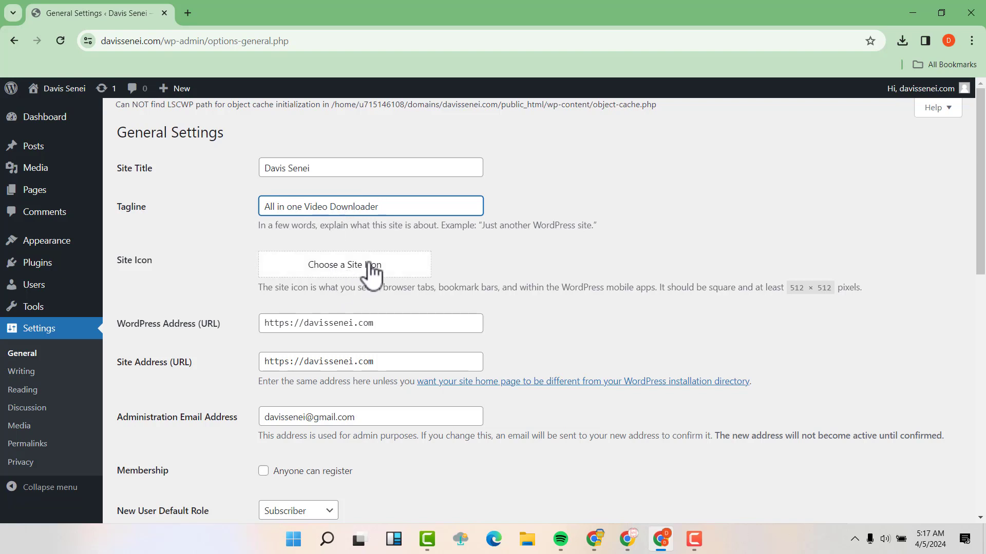
- Set the site's time zone to UTC+10:30 and save the general settings
{"action": "scroll", "coordinate": [336, 278], "scroll_direction": "down", "scroll_amount": 1}
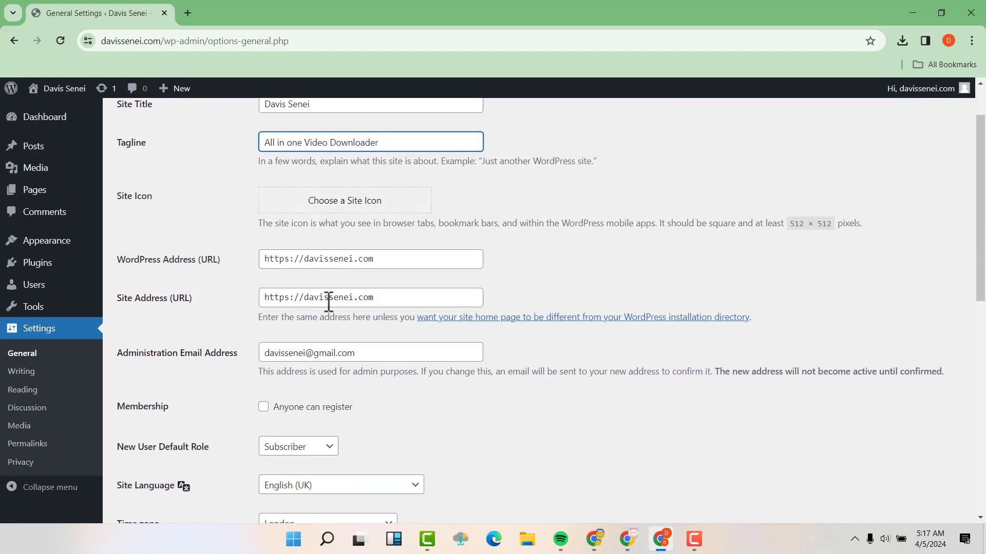
{"action": "scroll", "coordinate": [323, 303], "scroll_direction": "down", "scroll_amount": 1}
{"action": "scroll", "coordinate": [323, 303], "scroll_direction": "down", "scroll_amount": 1}
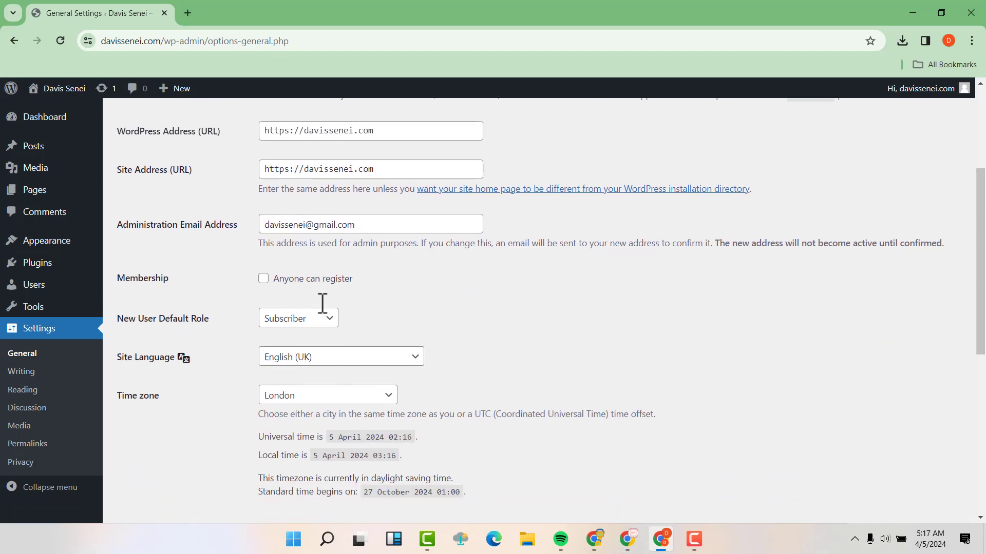
{"action": "scroll", "coordinate": [315, 295], "scroll_direction": "down", "scroll_amount": 1}
{"action": "scroll", "coordinate": [318, 303], "scroll_direction": "down", "scroll_amount": 1}
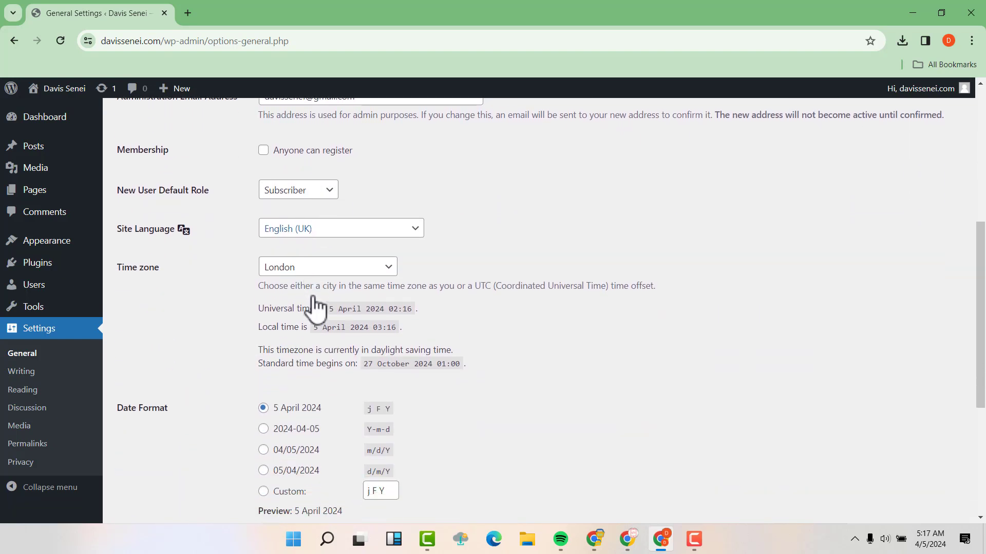
{"action": "left_click", "coordinate": [299, 278]}
{"action": "left_click", "coordinate": [300, 205]}
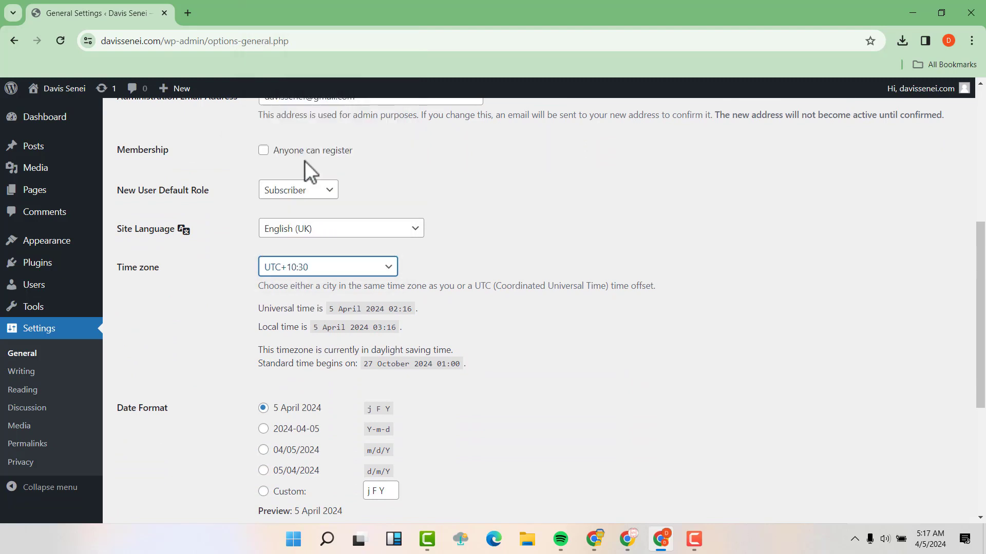
{"action": "scroll", "coordinate": [217, 468], "scroll_direction": "down", "scroll_amount": 4}
{"action": "left_click", "coordinate": [172, 460]}
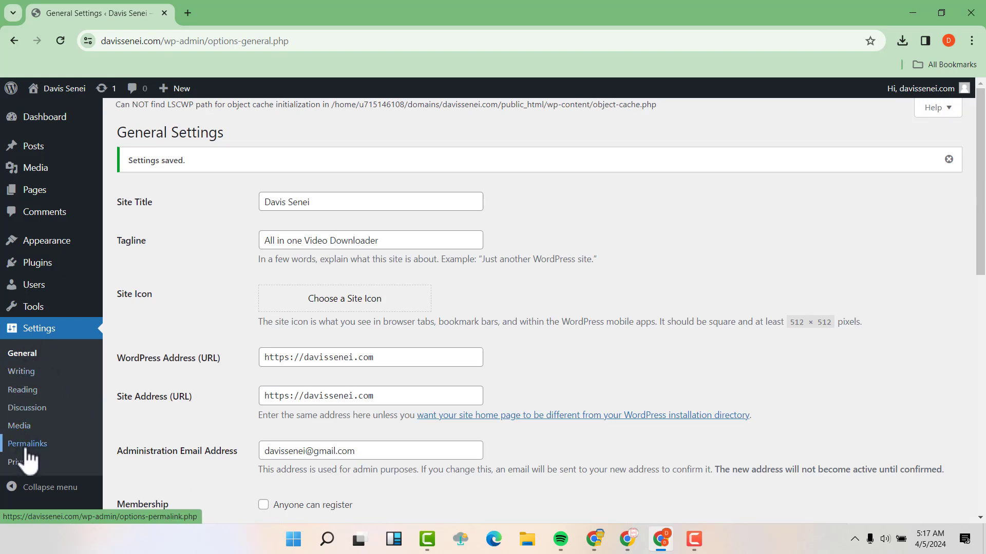
- Set the permalink structure to Post name, save the change, and return to the WordPress dashboard
{"action": "left_click", "coordinate": [30, 447]}
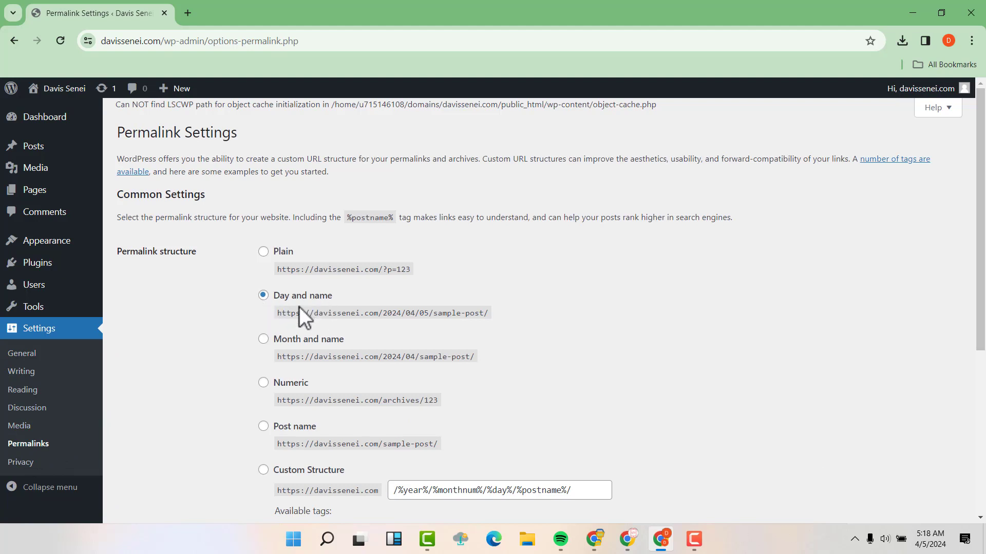
{"action": "scroll", "coordinate": [322, 310], "scroll_direction": "down", "scroll_amount": 1}
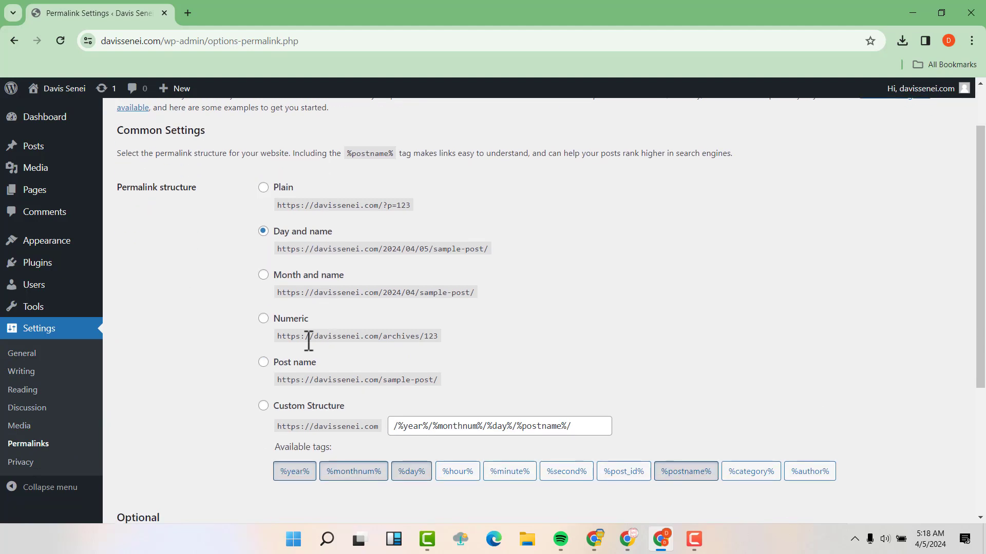
{"action": "left_click", "coordinate": [265, 363]}
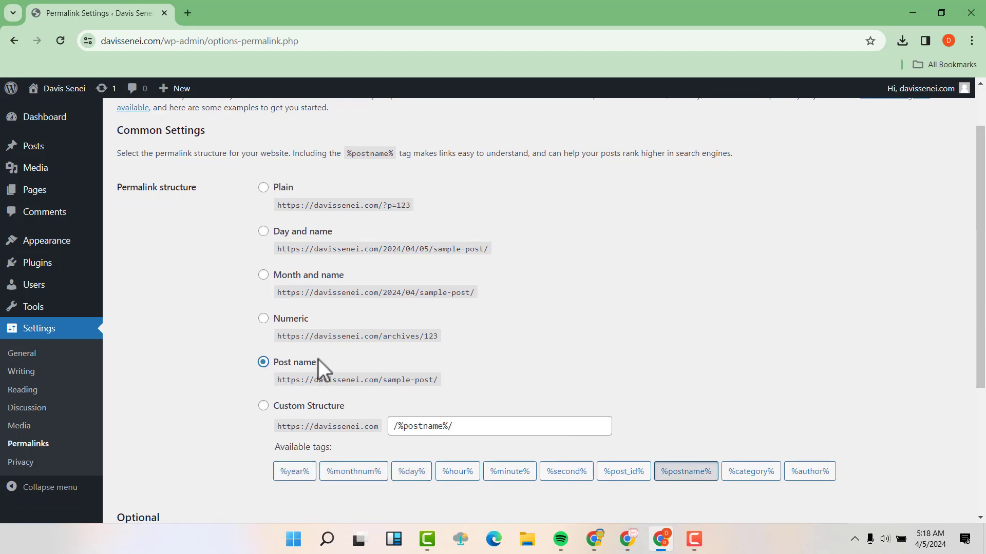
{"action": "scroll", "coordinate": [300, 377], "scroll_direction": "down", "scroll_amount": 4}
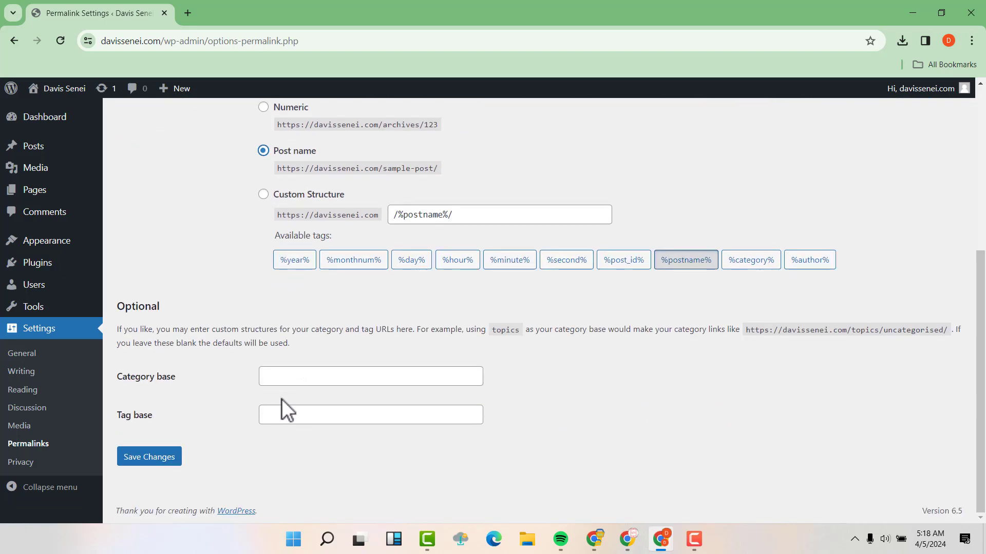
{"action": "left_click", "coordinate": [169, 457]}
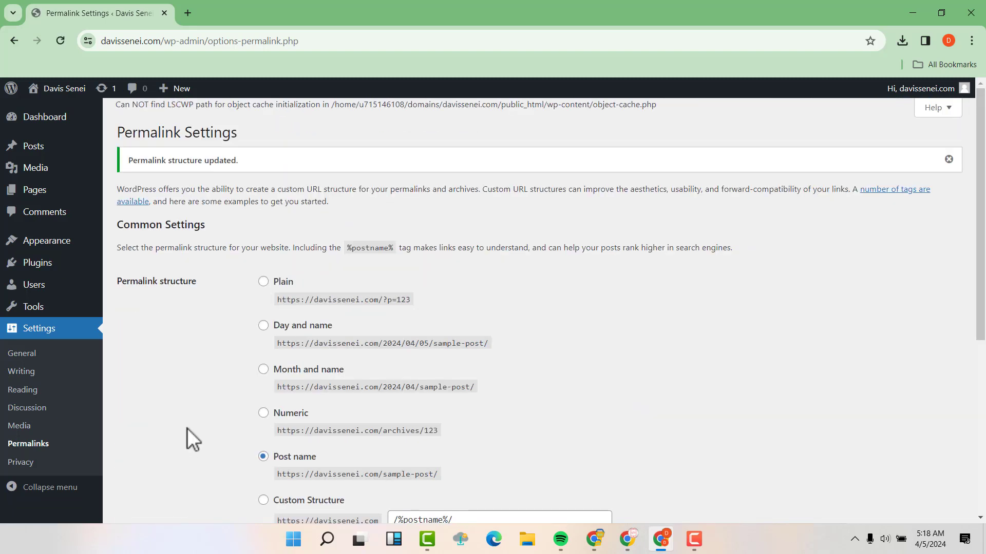
{"action": "left_click", "coordinate": [38, 118]}
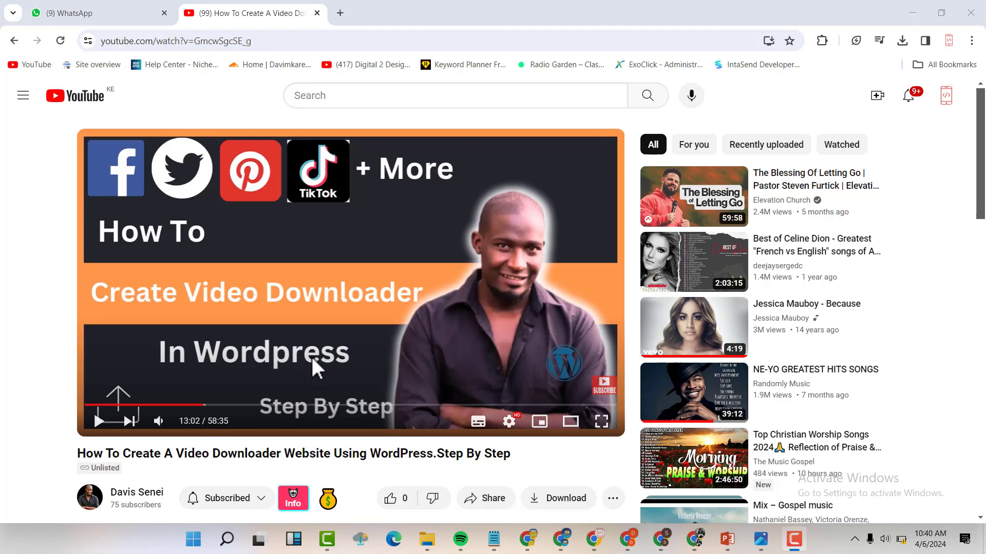
- Follow the theme link in the YouTube video's description to CodeCanyon and add the All in One Video Downloader Script to the cart
{"action": "scroll", "coordinate": [310, 356], "scroll_direction": "down", "scroll_amount": 2}
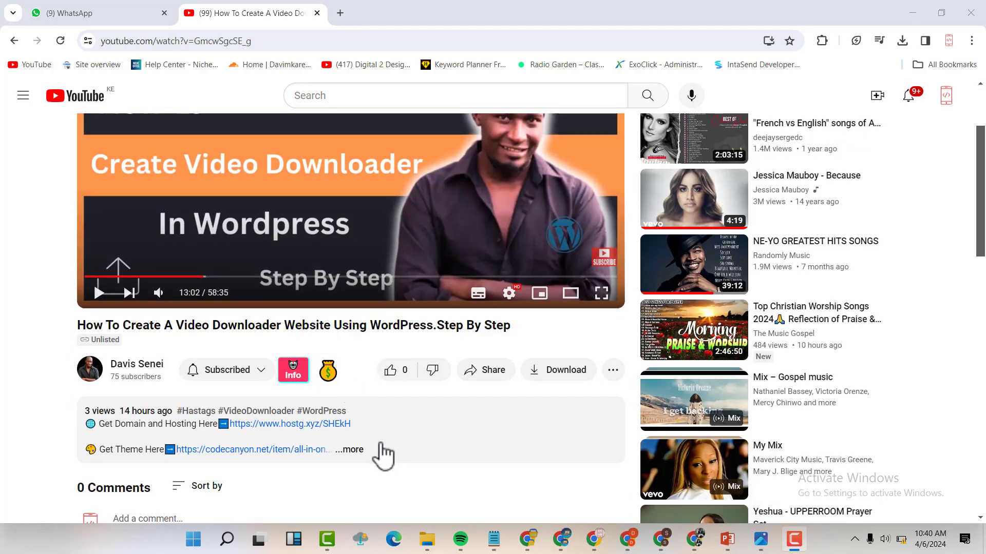
{"action": "left_click", "coordinate": [353, 451]}
{"action": "scroll", "coordinate": [367, 447], "scroll_direction": "down", "scroll_amount": 2}
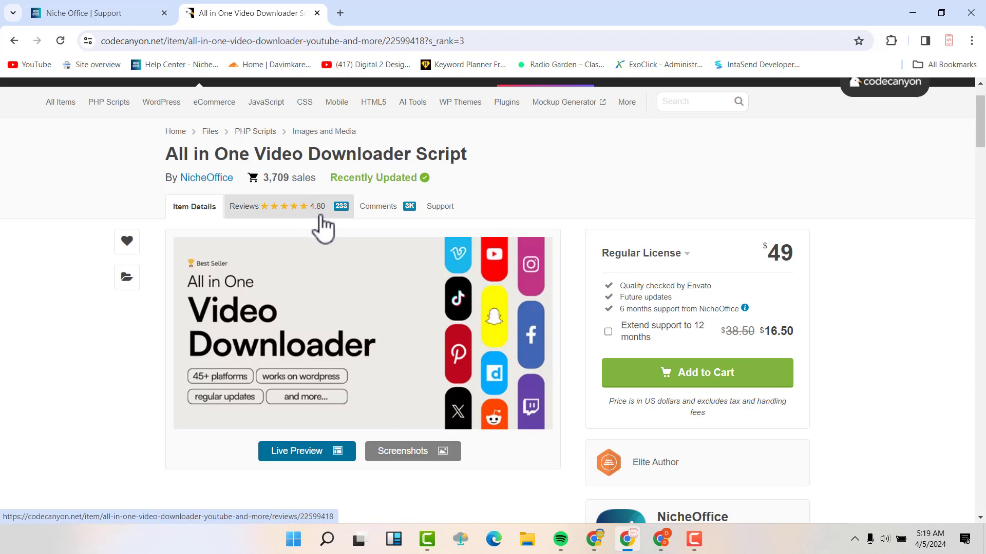
{"action": "left_click", "coordinate": [710, 375]}
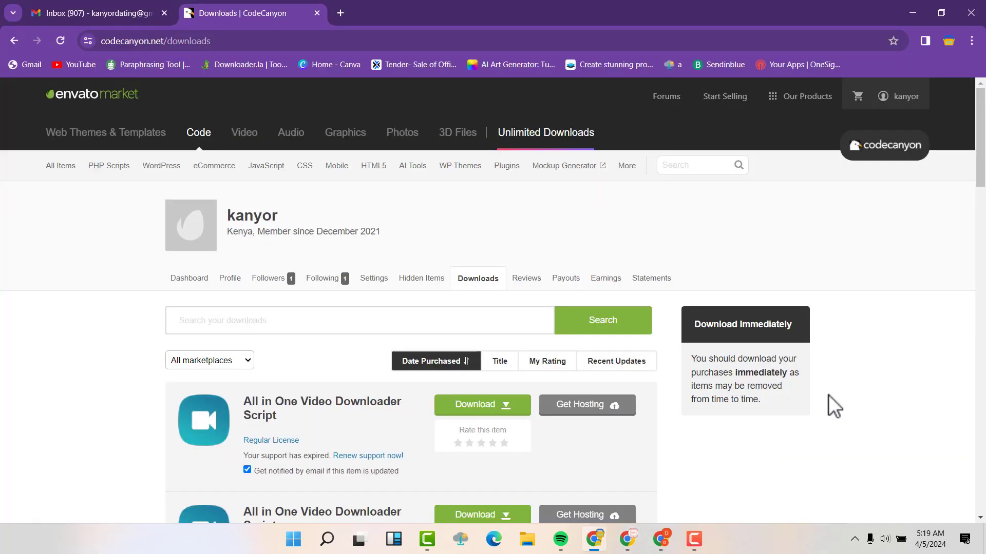
- Download all files and documentation for the first All in One Video Downloader Script among the CodeCanyon purchases
{"action": "scroll", "coordinate": [826, 395], "scroll_direction": "down", "scroll_amount": 2}
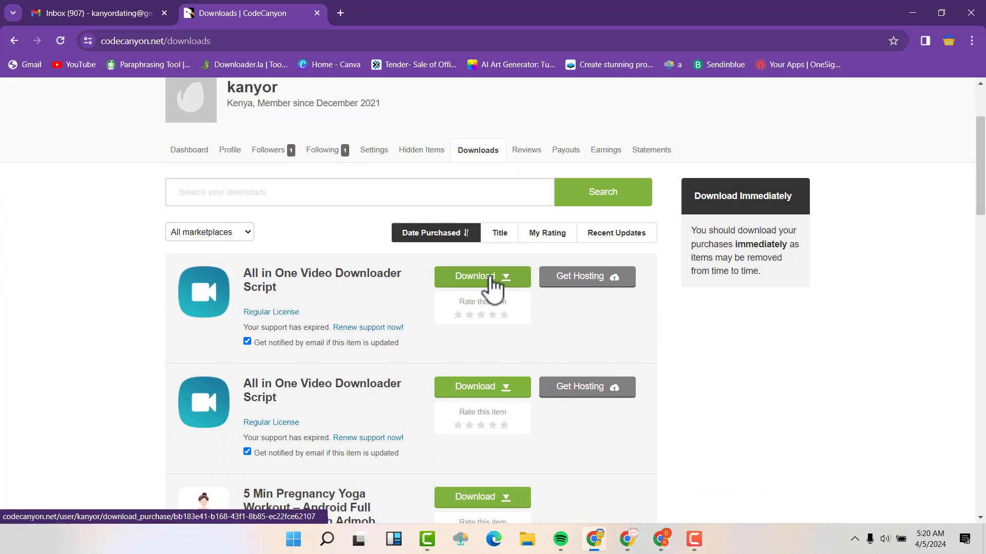
{"action": "left_click", "coordinate": [510, 282]}
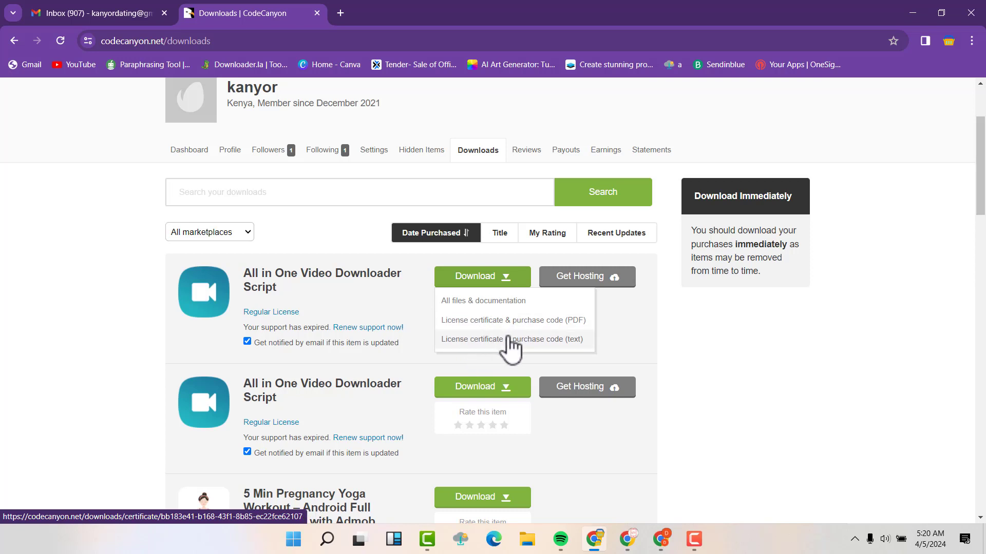
{"action": "left_click", "coordinate": [485, 303]}
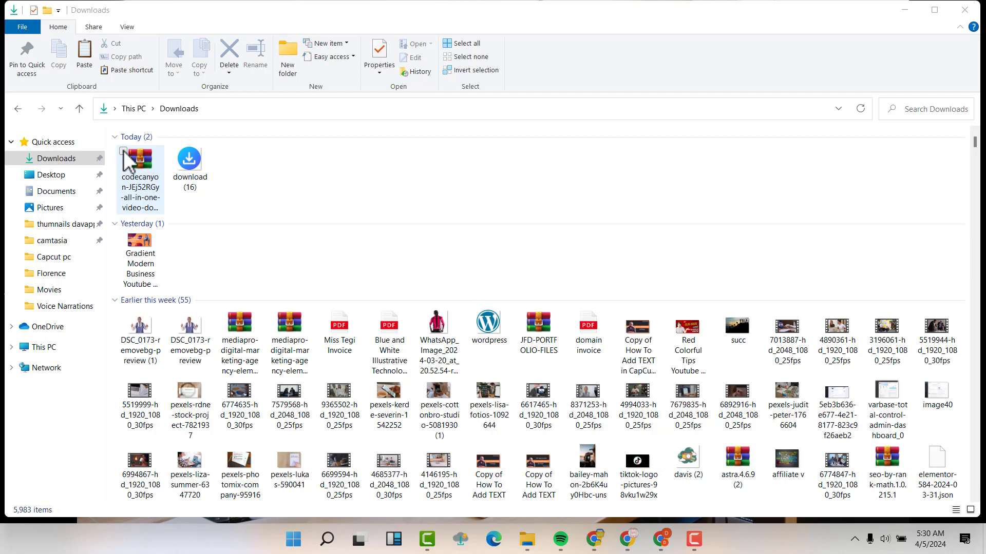
- Copy the downloaded codecanyon all-in-one-video-downloader archive from the Downloads folder and minimize File Explorer to reach the desktop
{"action": "right_click", "coordinate": [124, 151]}
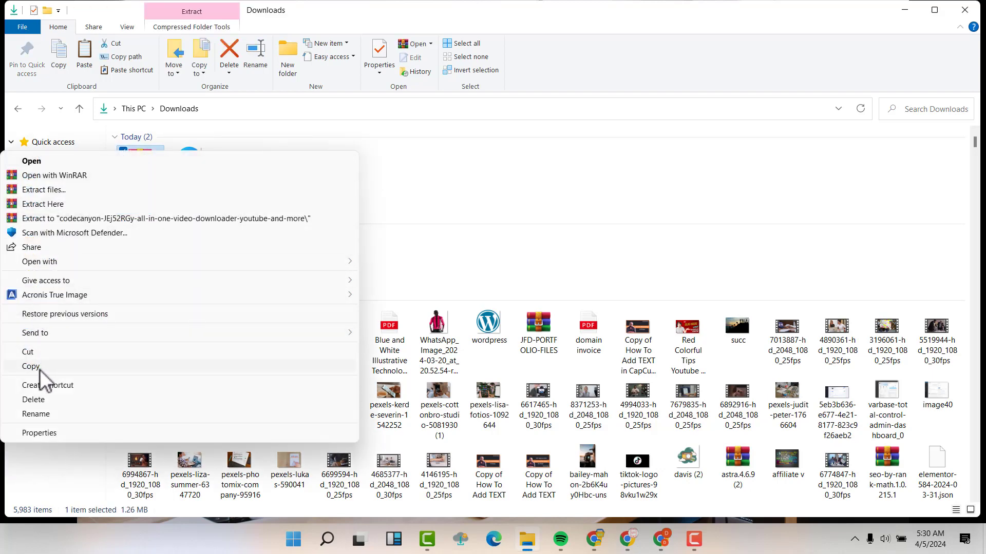
{"action": "left_click", "coordinate": [39, 367]}
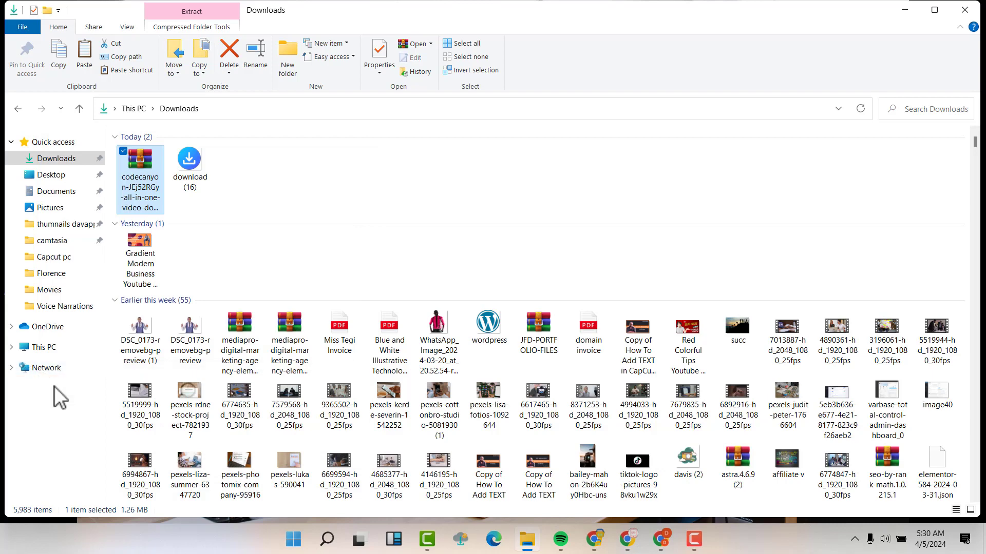
{"action": "left_click", "coordinate": [904, 10]}
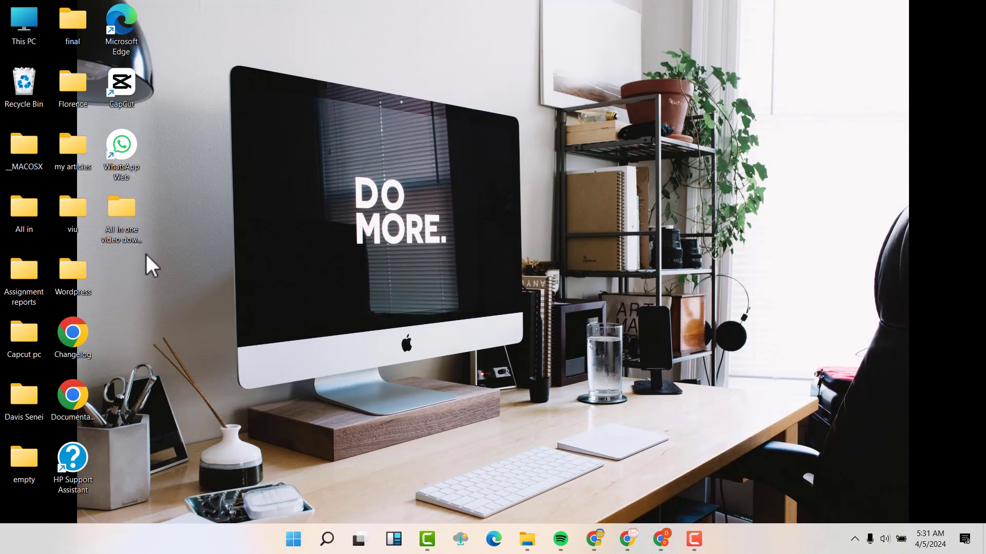
- Paste the copied codecanyon all-in-one-video-downloader archive into the desktop folder All in one video downloader
{"action": "left_click", "coordinate": [123, 211]}
{"action": "double_click", "coordinate": [122, 210]}
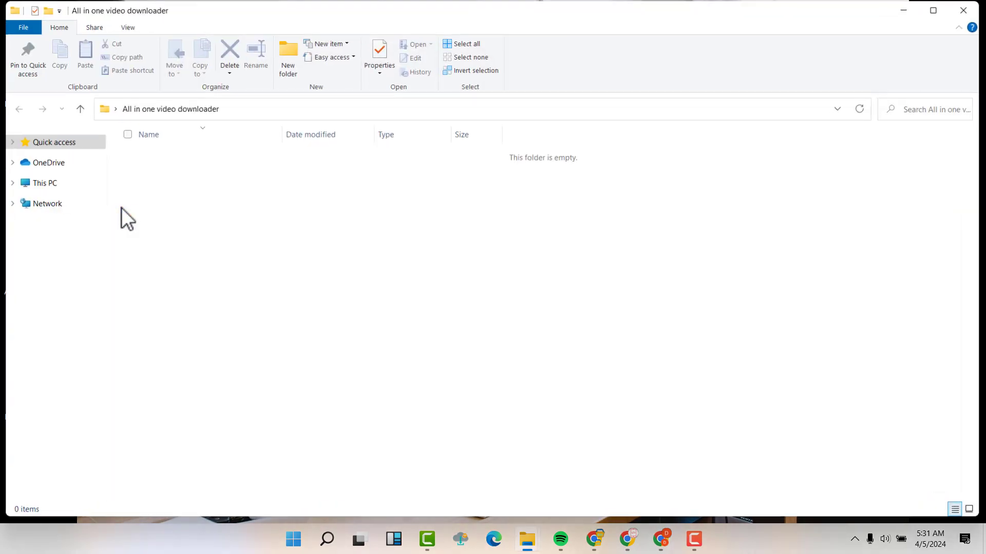
{"action": "right_click", "coordinate": [149, 187]}
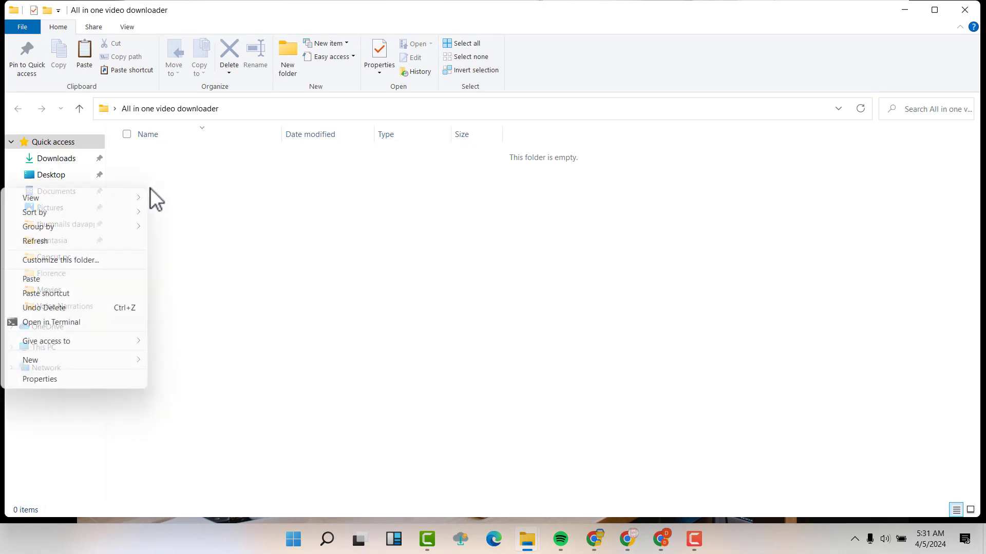
{"action": "left_click", "coordinate": [51, 281]}
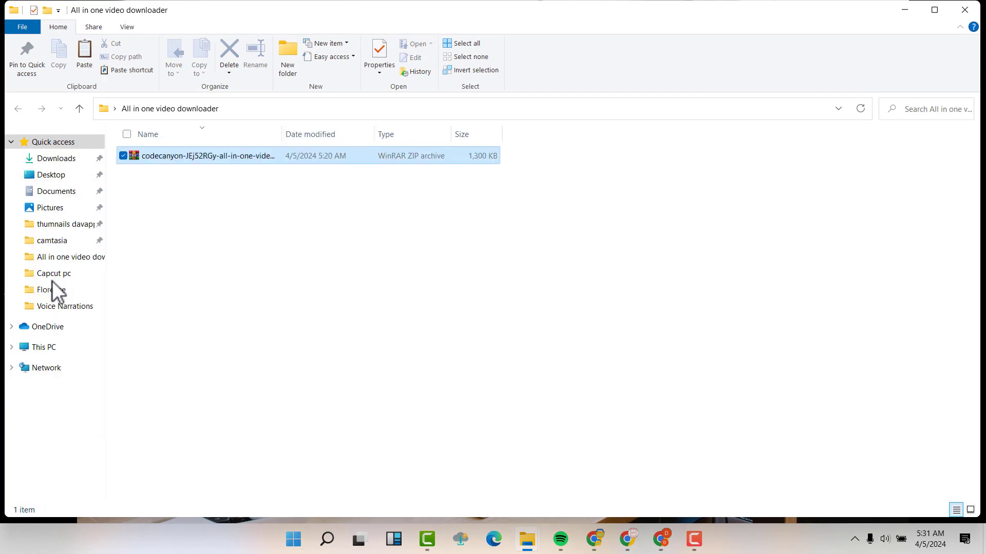
{"action": "left_click", "coordinate": [236, 219]}
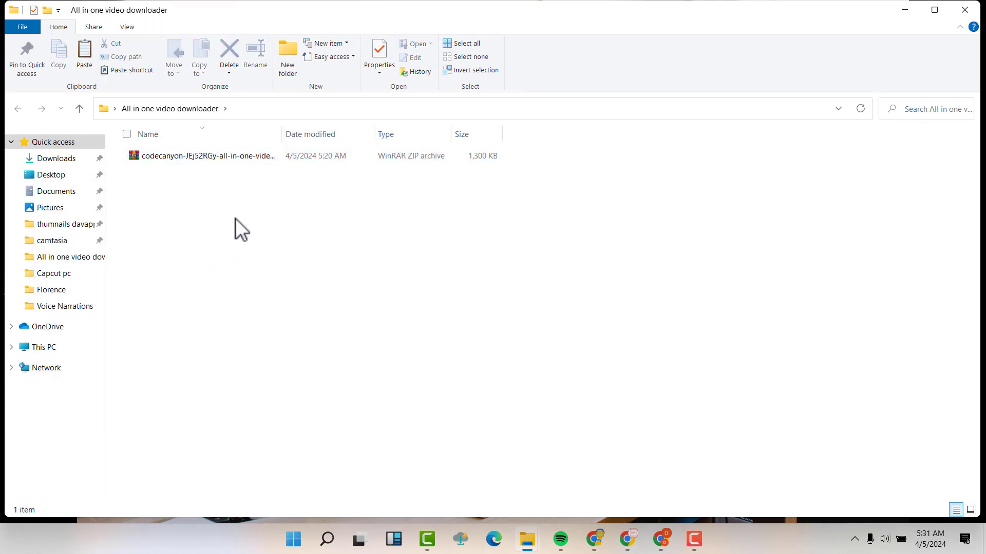
- Extract the codecanyon archive directly into its current folder, inspect the extracted Files folder, and minimize File Explorer
{"action": "left_click", "coordinate": [125, 156]}
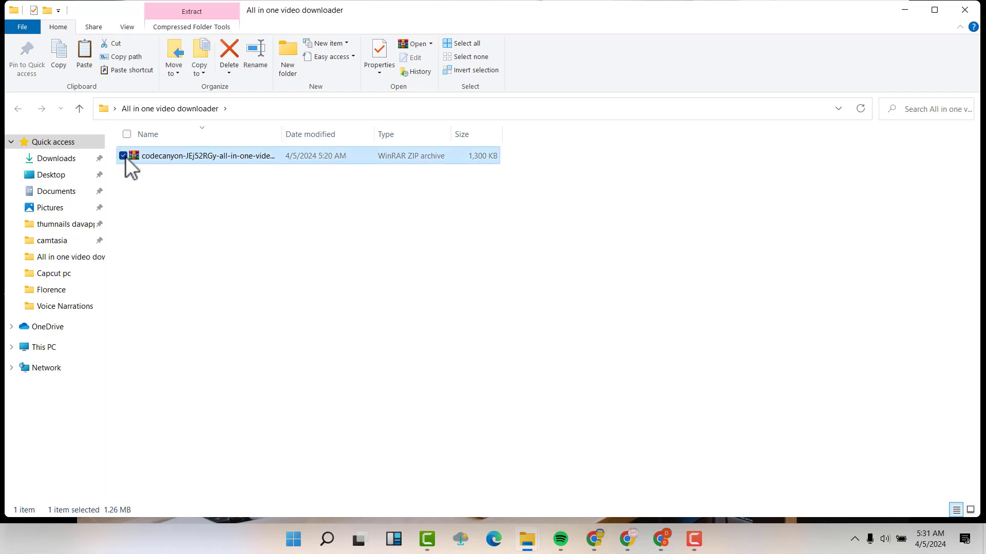
{"action": "right_click", "coordinate": [126, 156]}
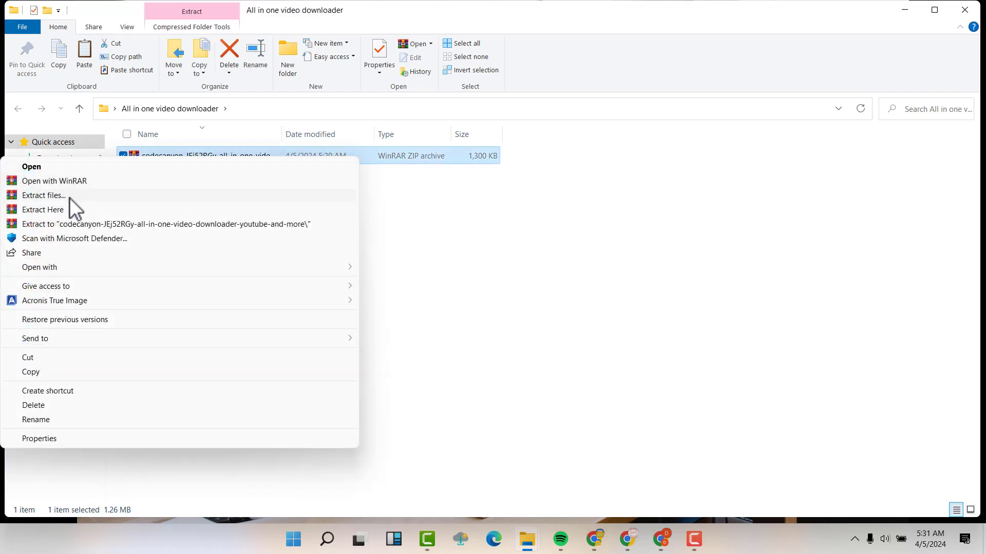
{"action": "left_click", "coordinate": [57, 210]}
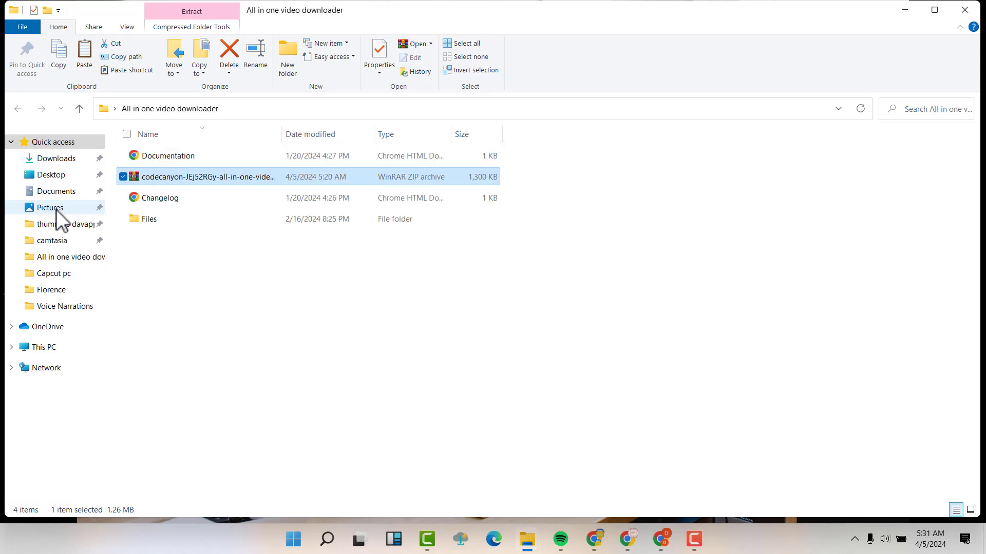
{"action": "left_click", "coordinate": [201, 242]}
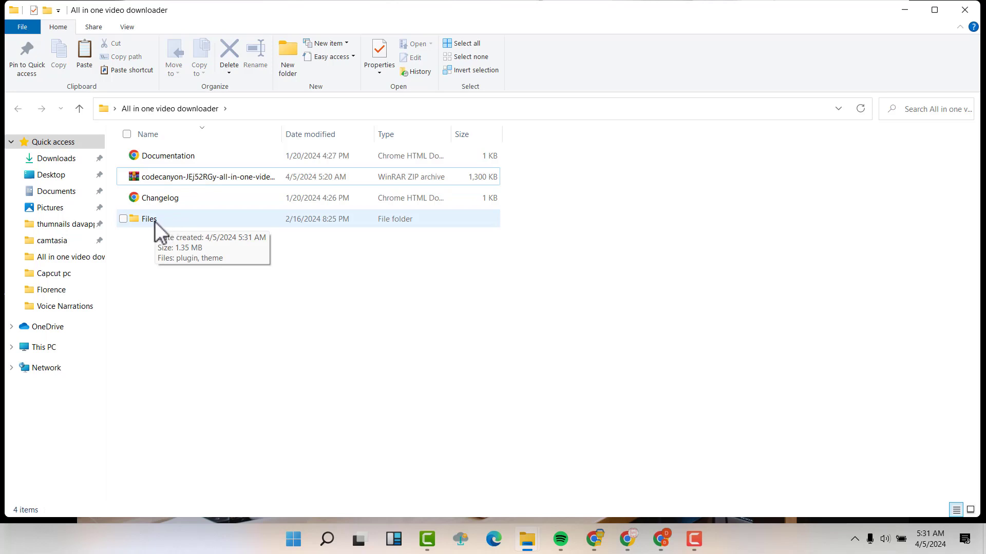
{"action": "double_click", "coordinate": [159, 220]}
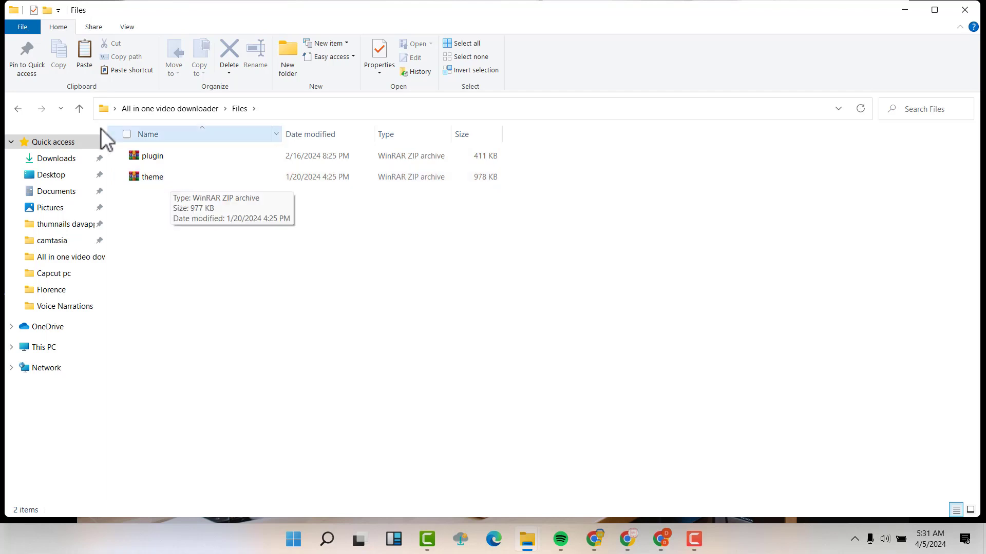
{"action": "left_click", "coordinate": [912, 12]}
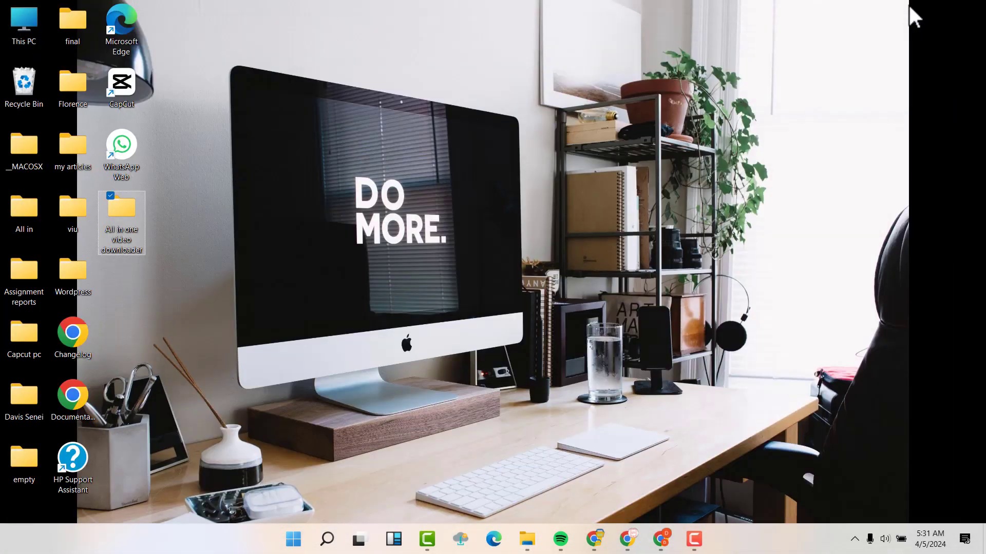
- Switch to the WordPress dashboard in Chrome, search the new plugins for polylang, and install Polylang
{"action": "left_click", "coordinate": [662, 539]}
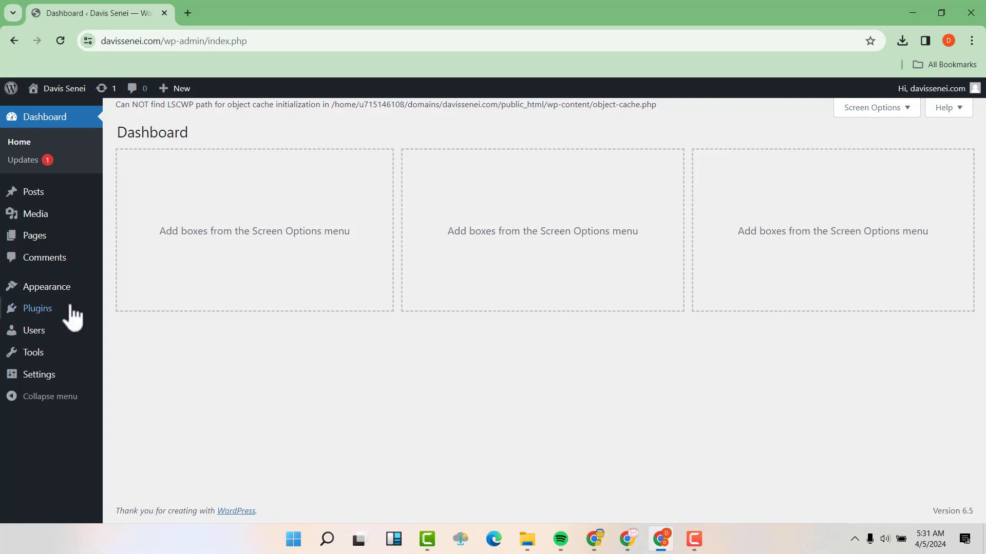
{"action": "mouse_move", "coordinate": [73, 320]}
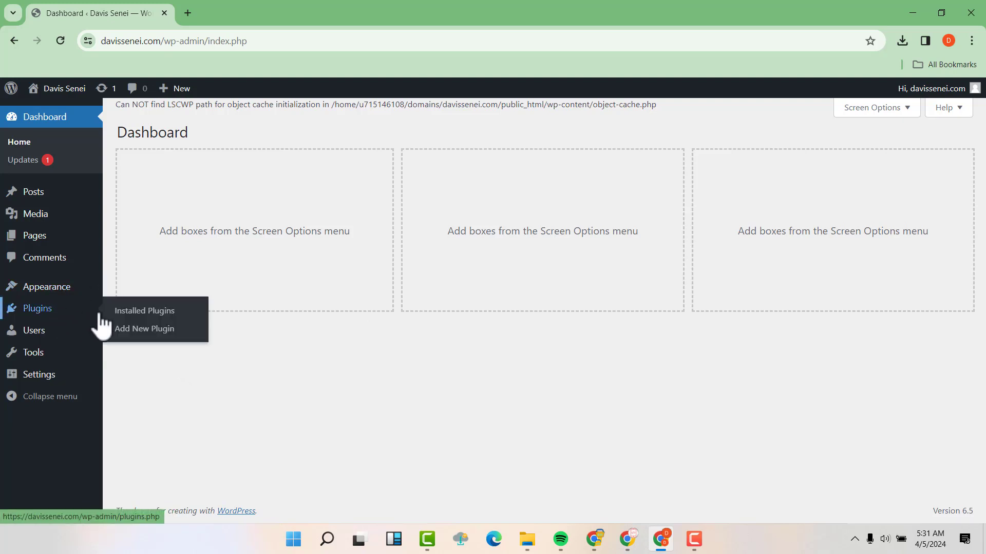
{"action": "left_click", "coordinate": [152, 340]}
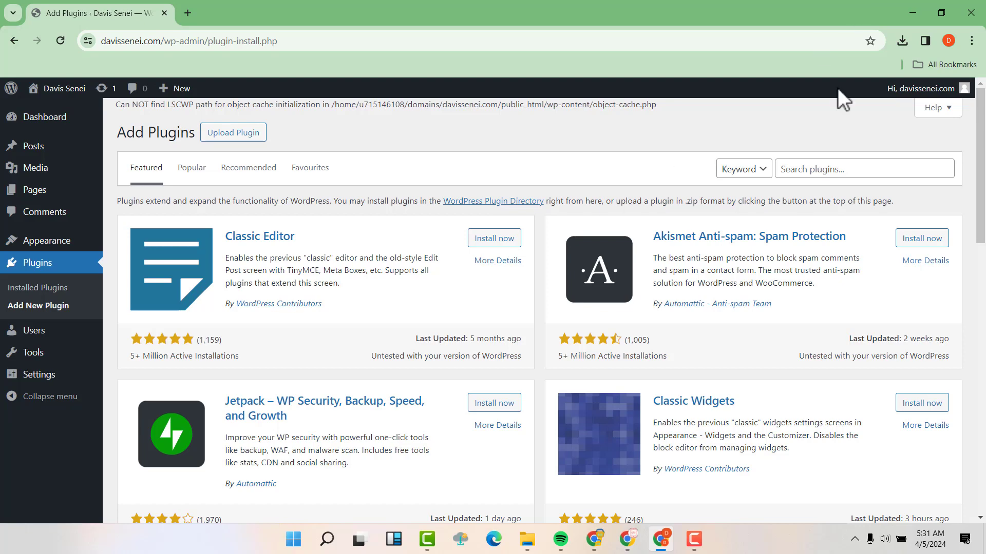
{"action": "left_click", "coordinate": [795, 169]}
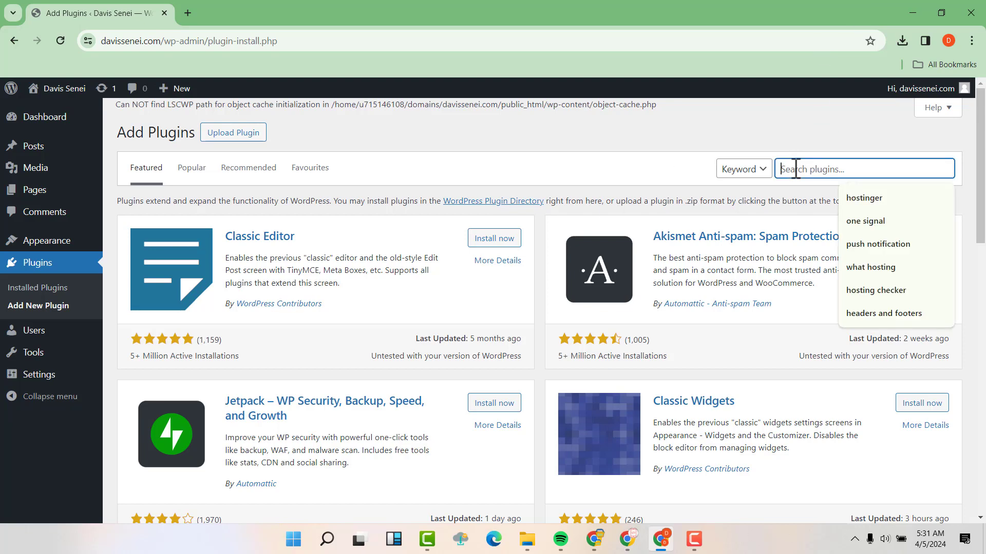
{"action": "type", "text": "polylang"}
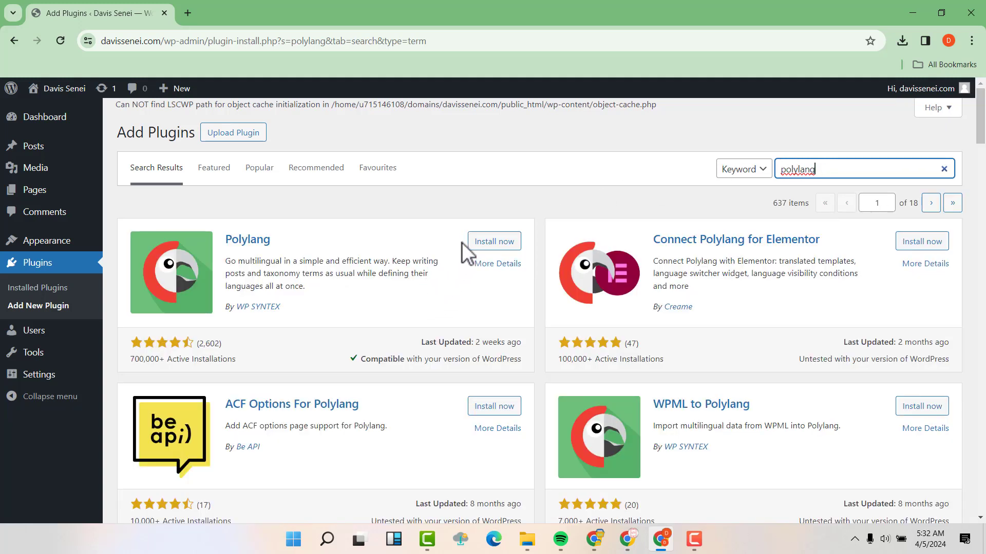
{"action": "left_click", "coordinate": [496, 244]}
- Search the plugin directory for elementor and install the Elementor Website Builder plugin
{"action": "left_click_drag", "start_coordinate": [817, 170], "coordinate": [776, 169]}
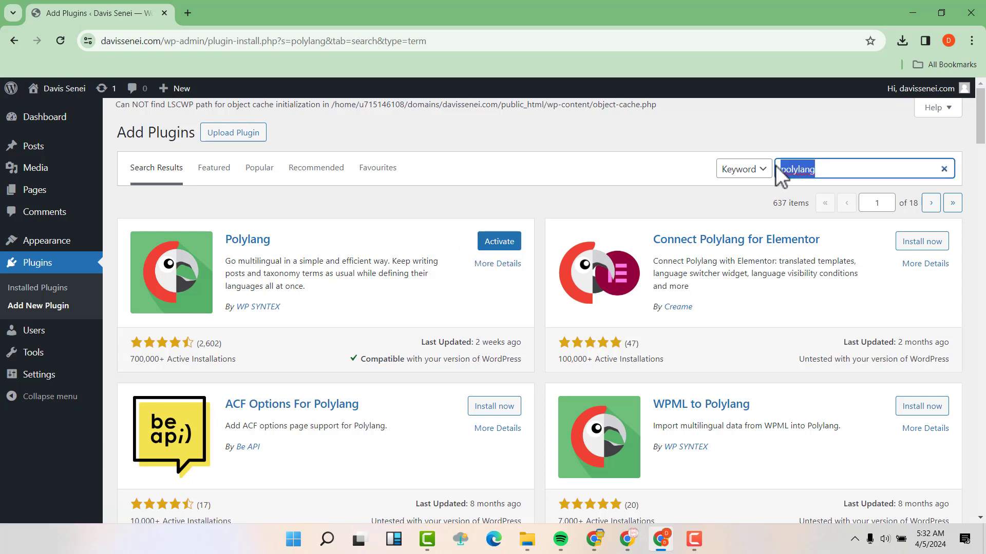
{"action": "type", "text": "eleme"}
{"action": "type", "text": "ntor"}
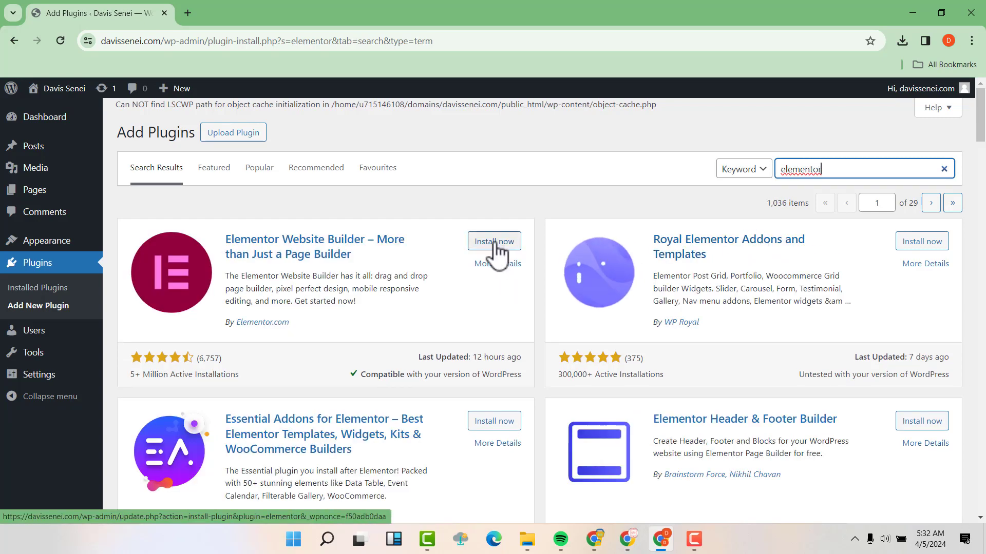
{"action": "left_click", "coordinate": [494, 243]}
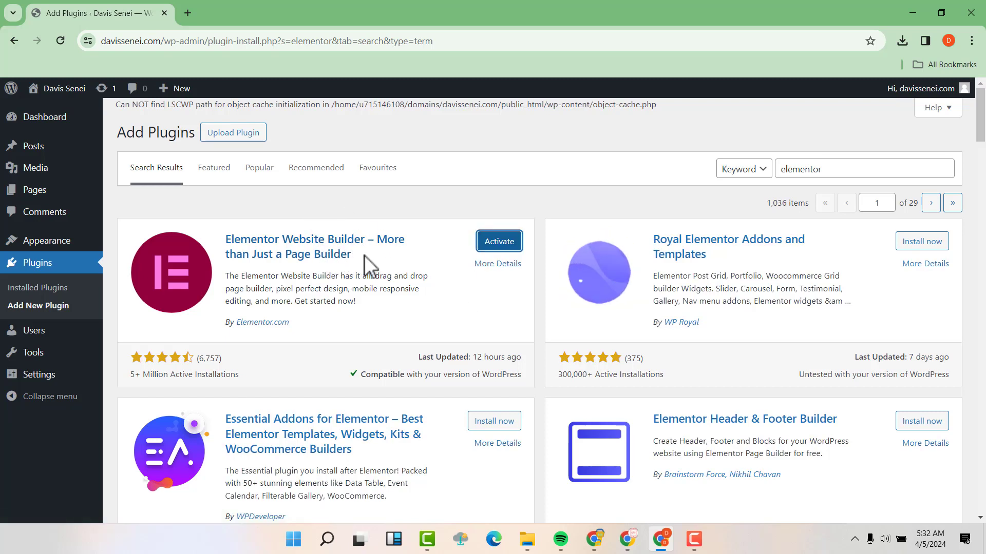
- Search the plugin directory for yoast and install the Yoast SEO plugin
{"action": "double_click", "coordinate": [783, 173]}
{"action": "type", "text": "yoast"}
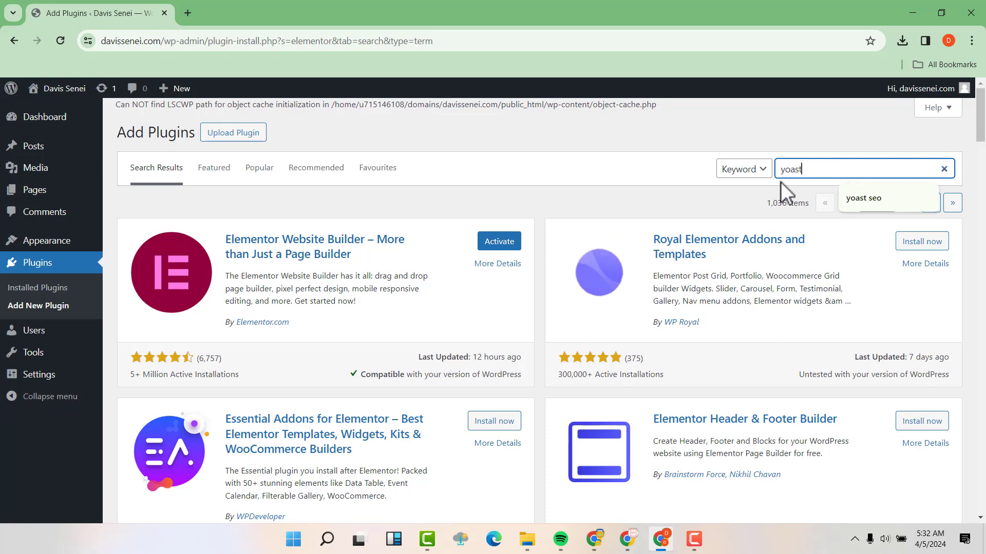
{"action": "key", "text": "Return"}
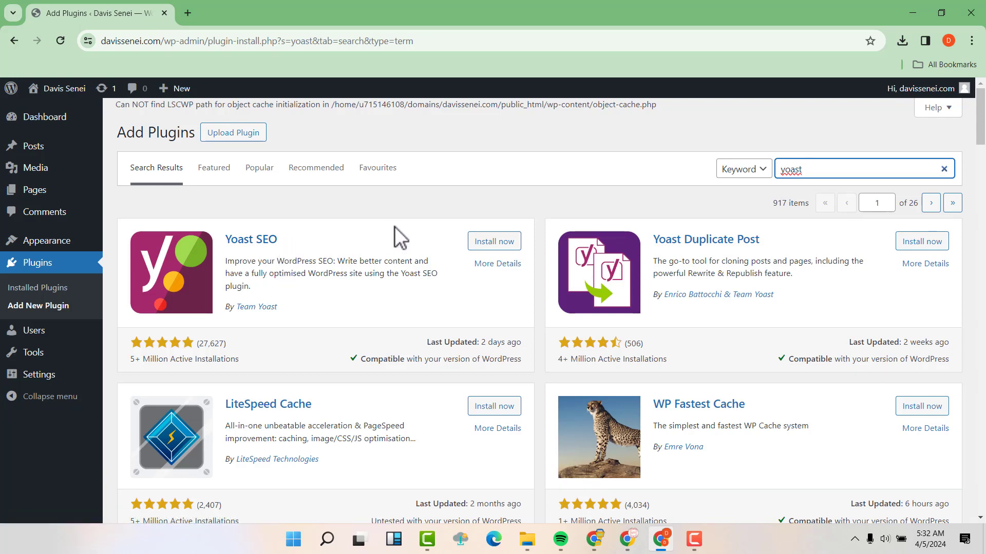
{"action": "left_click", "coordinate": [503, 242]}
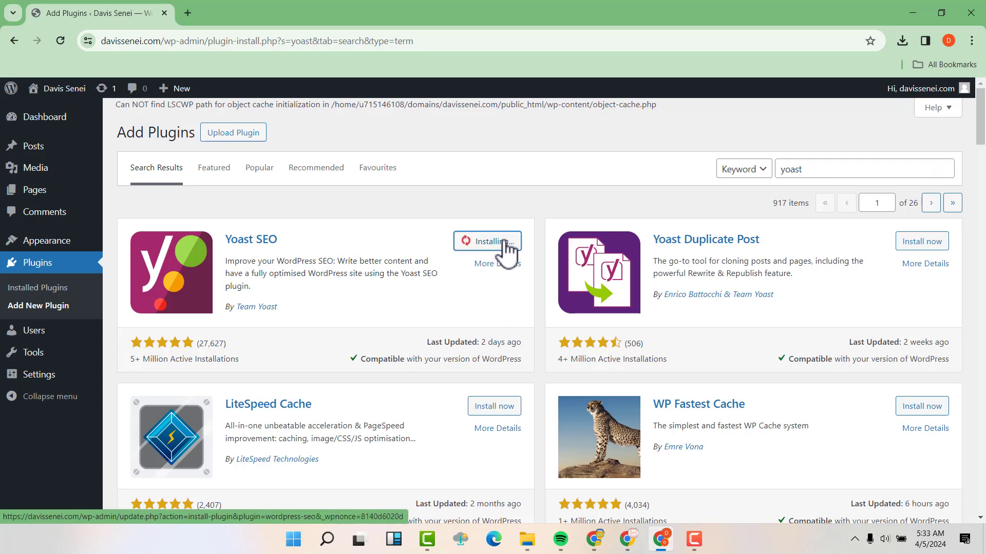
- Search the plugin directory for wp manager and install the File Manager plugin
{"action": "double_click", "coordinate": [772, 170]}
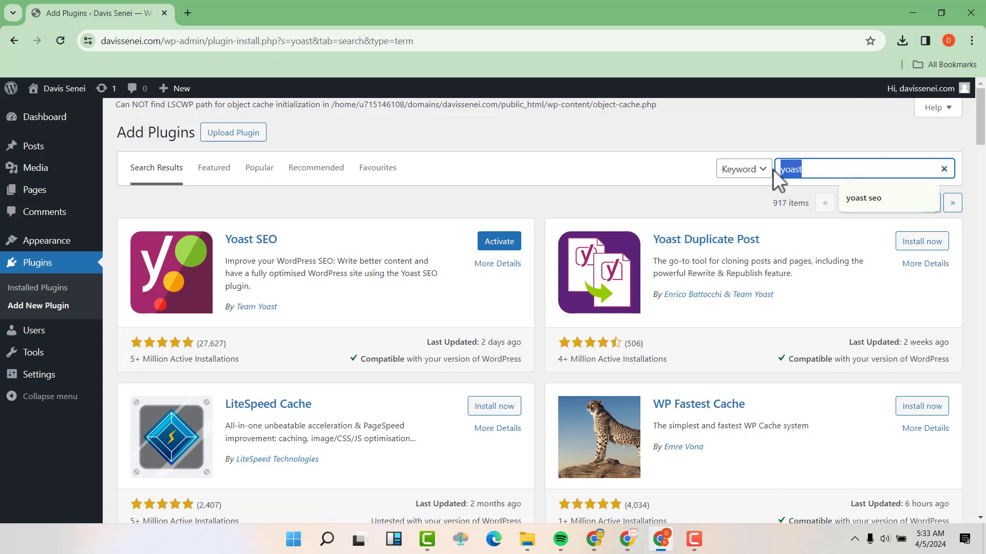
{"action": "type", "text": "wp manager"}
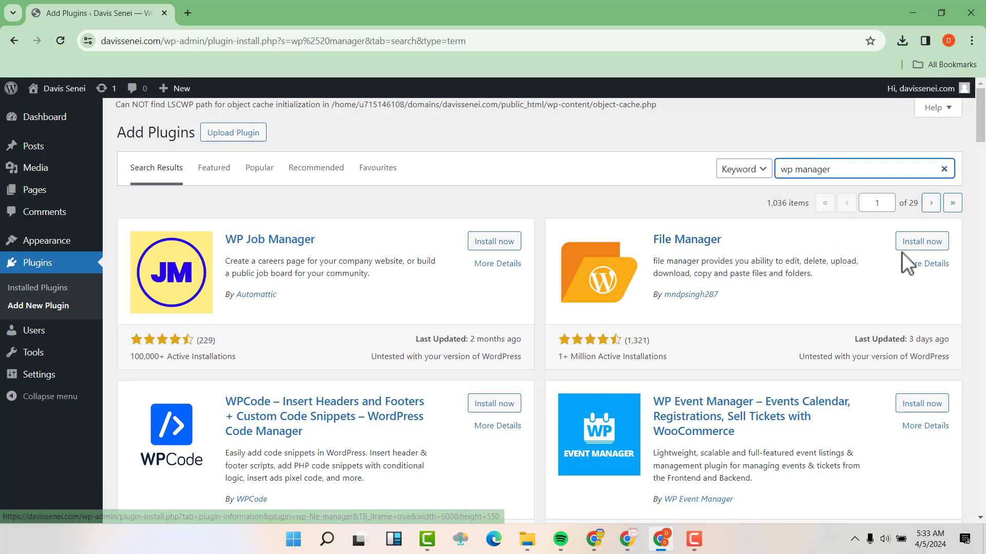
{"action": "left_click", "coordinate": [921, 246]}
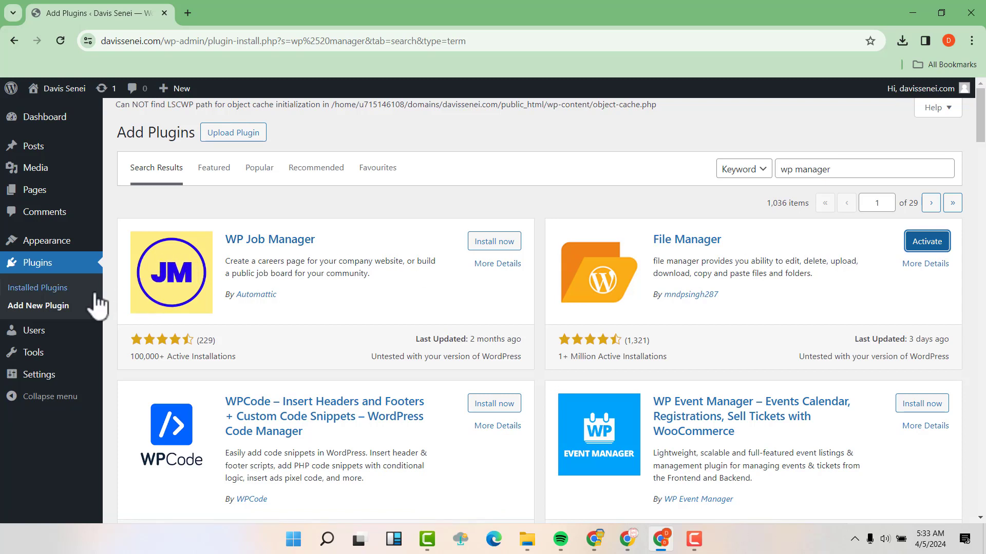
- Select all installed plugins and activate Elementor, Polylang, WP File Manager and Yoast SEO with one bulk action
{"action": "left_click", "coordinate": [50, 289]}
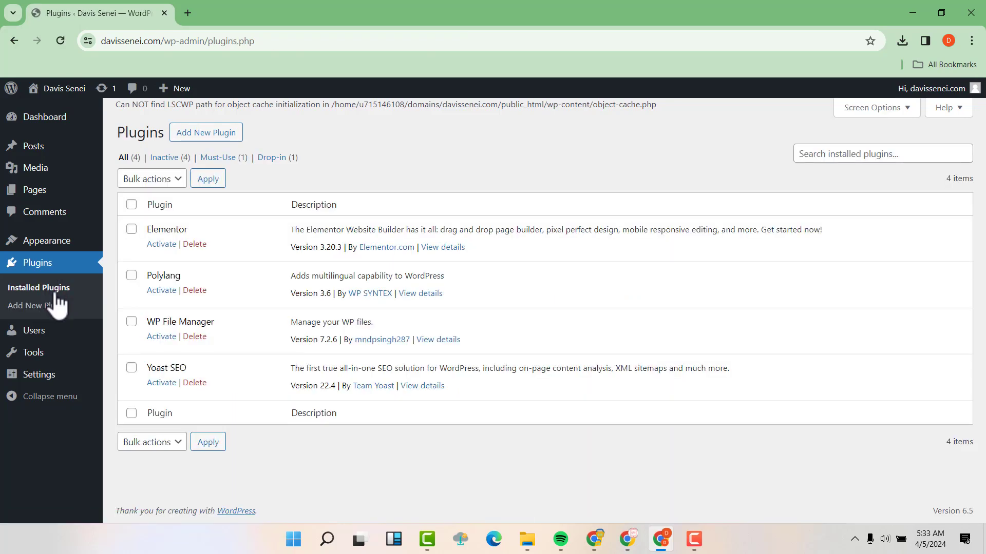
{"action": "left_click", "coordinate": [132, 205]}
{"action": "left_click", "coordinate": [180, 179]}
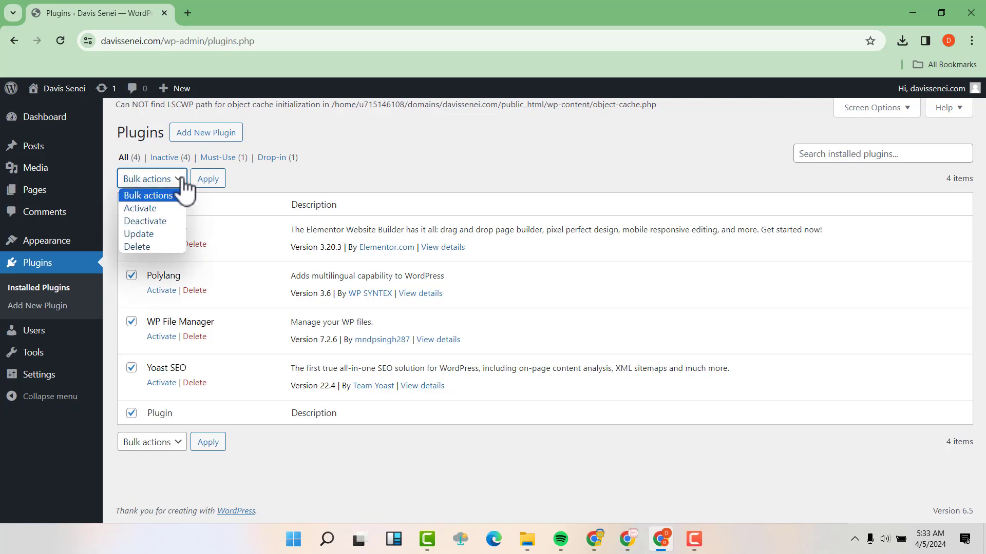
{"action": "left_click", "coordinate": [152, 209]}
{"action": "left_click", "coordinate": [217, 178]}
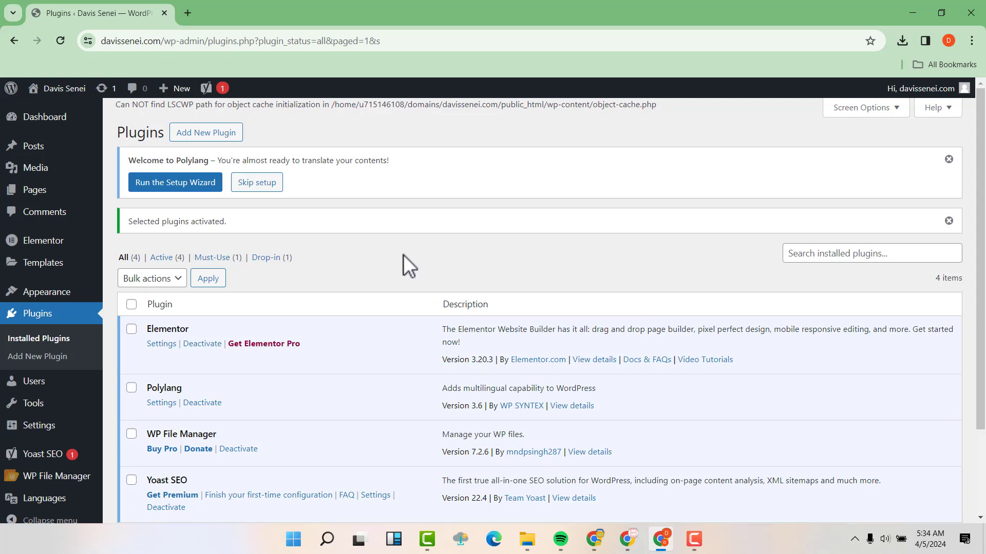
- Upload plugin.zip from the Files folder inside All in one video downloader on the desktop as a new plugin and install it
{"action": "left_click", "coordinate": [213, 142]}
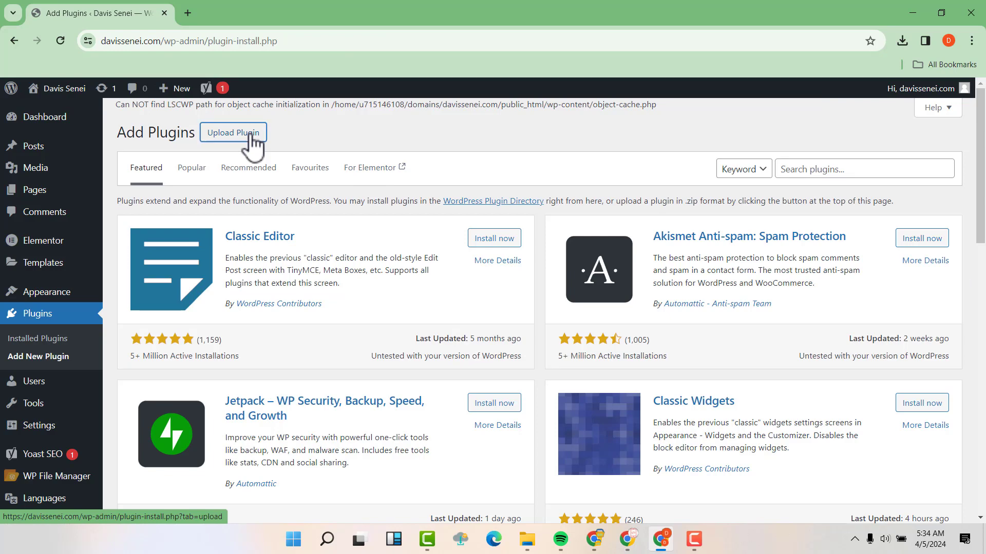
{"action": "left_click", "coordinate": [251, 146]}
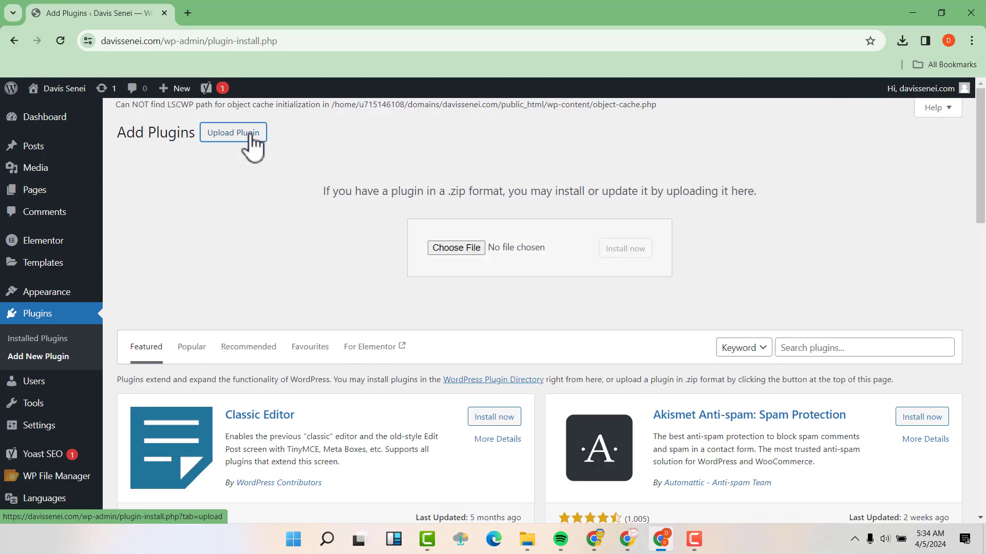
{"action": "left_click", "coordinate": [455, 248]}
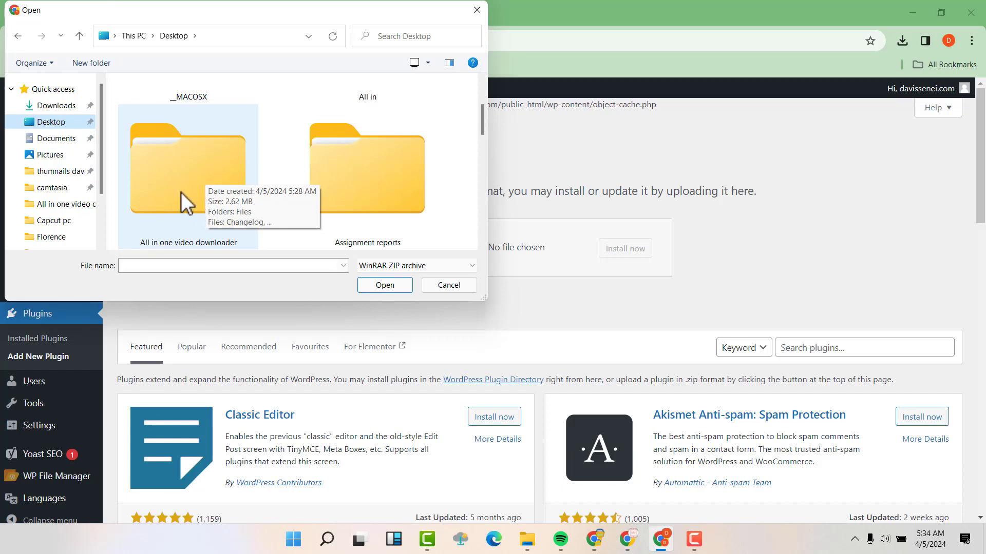
{"action": "double_click", "coordinate": [173, 163]}
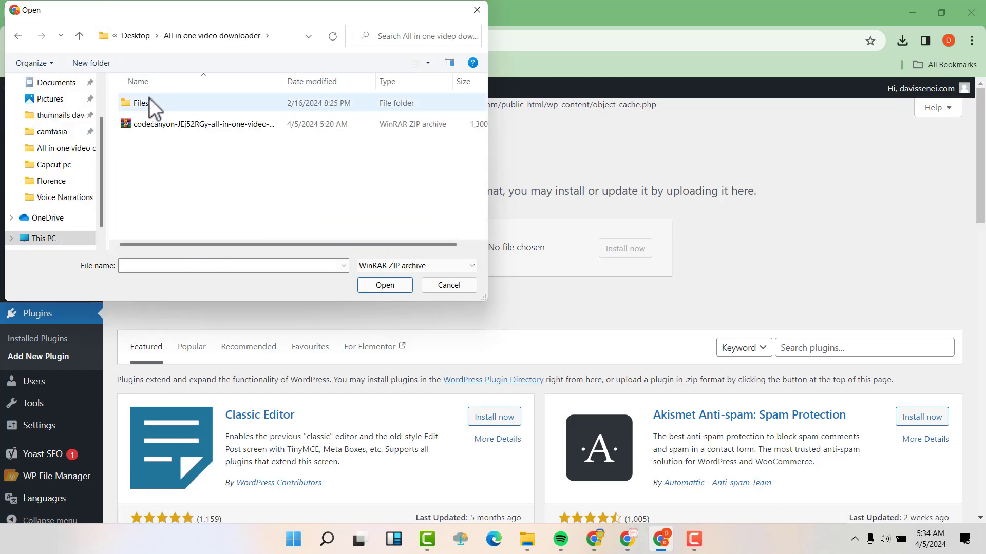
{"action": "double_click", "coordinate": [151, 103]}
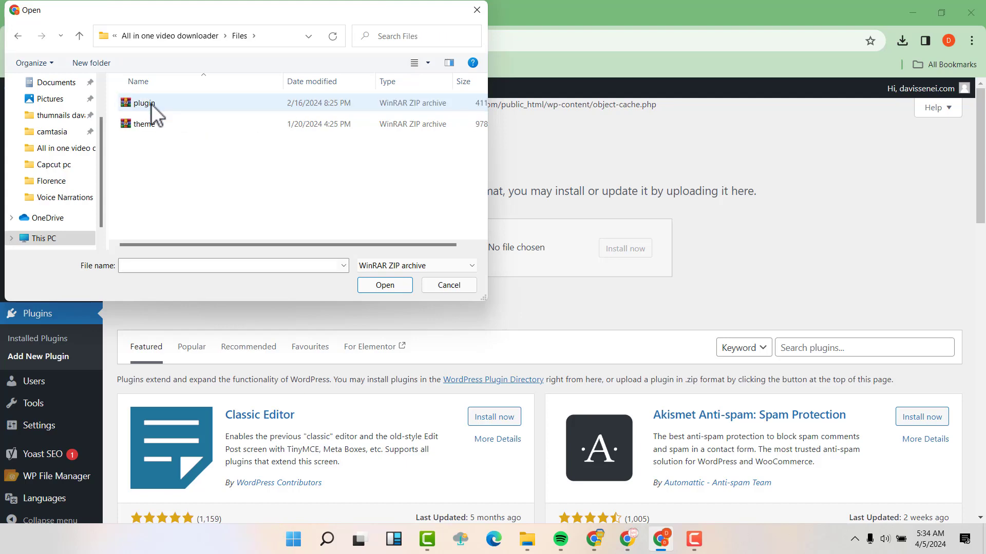
{"action": "left_click", "coordinate": [137, 106]}
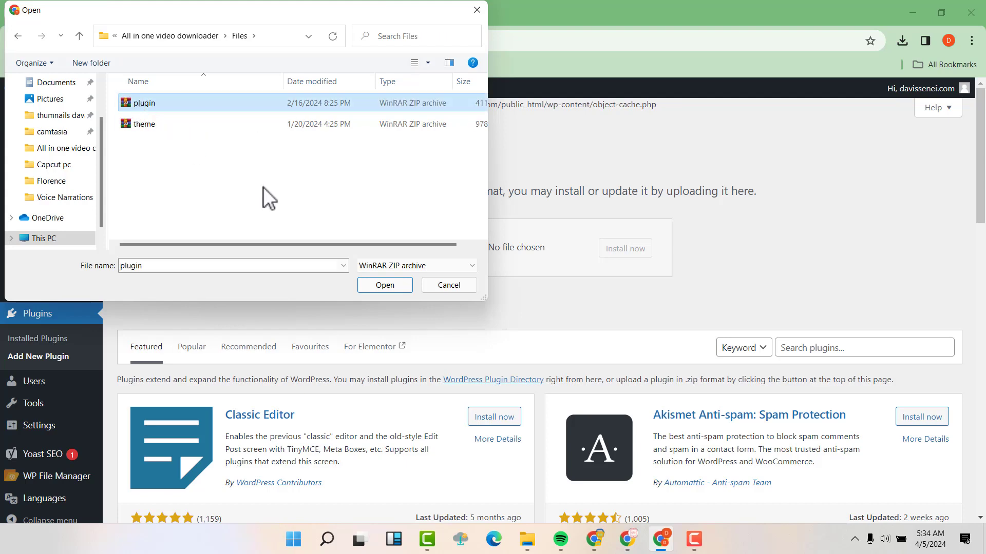
{"action": "left_click", "coordinate": [387, 287]}
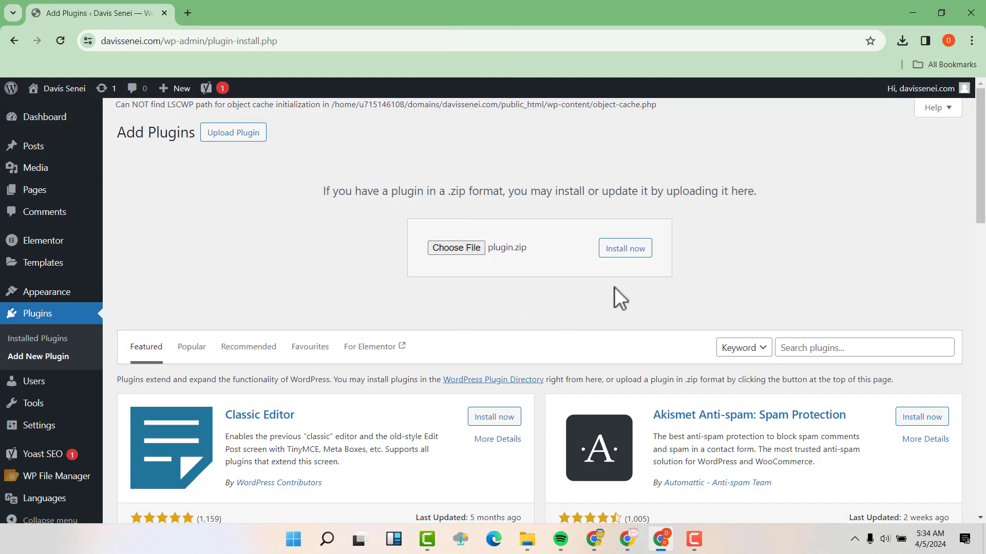
{"action": "left_click", "coordinate": [638, 255]}
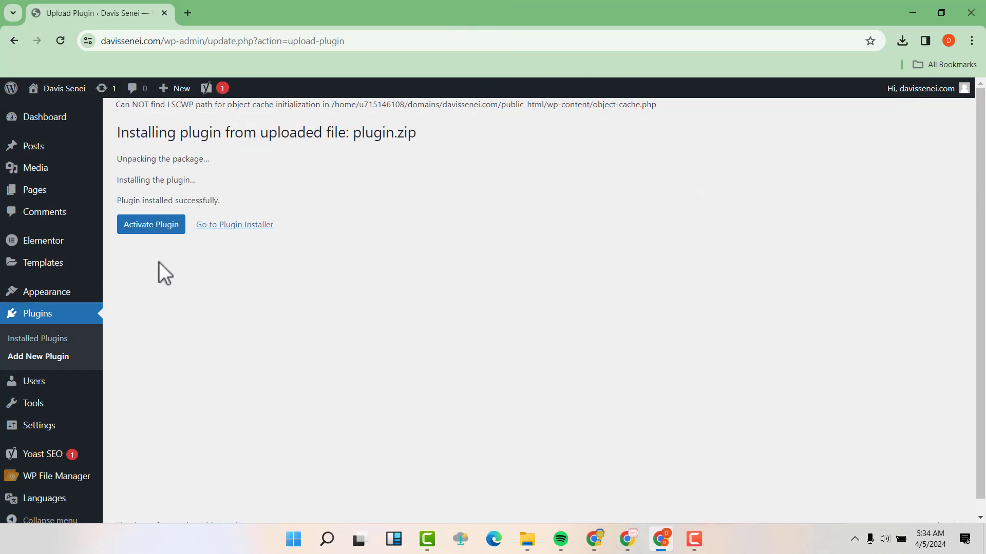
- Activate the uploaded All in One Video Downloader plugin and open the upload form for adding a new theme
{"action": "left_click", "coordinate": [151, 226]}
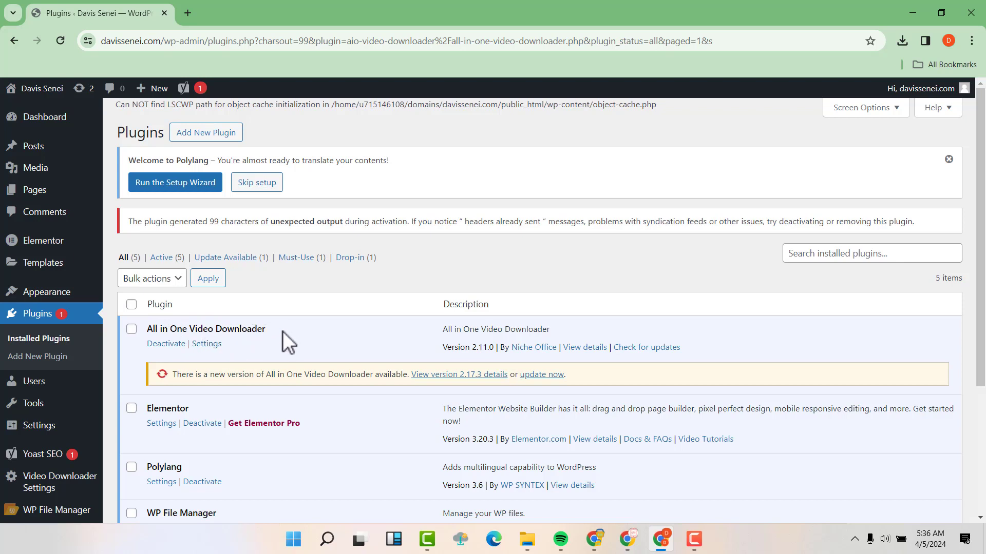
{"action": "mouse_move", "coordinate": [59, 297]}
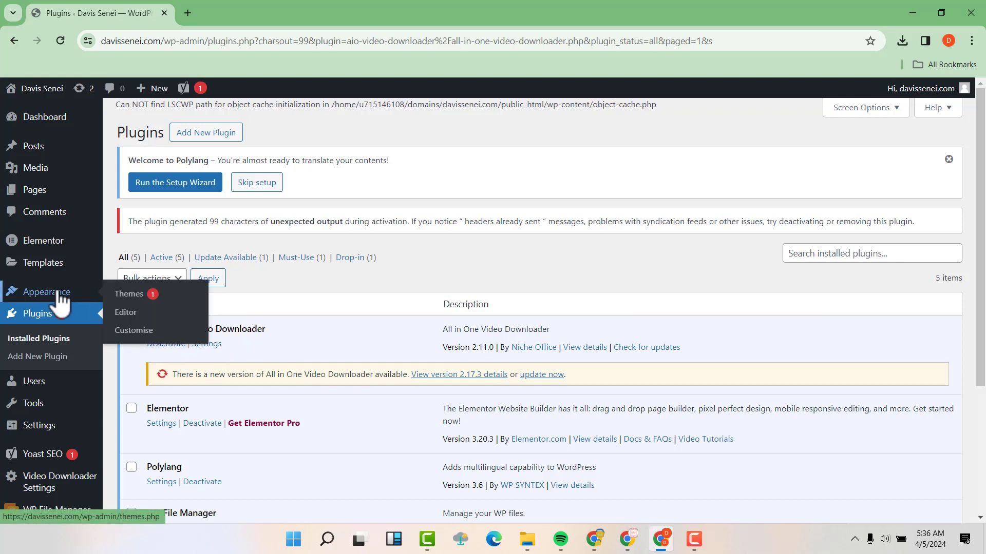
{"action": "left_click", "coordinate": [132, 298]}
{"action": "scroll", "coordinate": [132, 301], "scroll_direction": "down", "scroll_amount": 4}
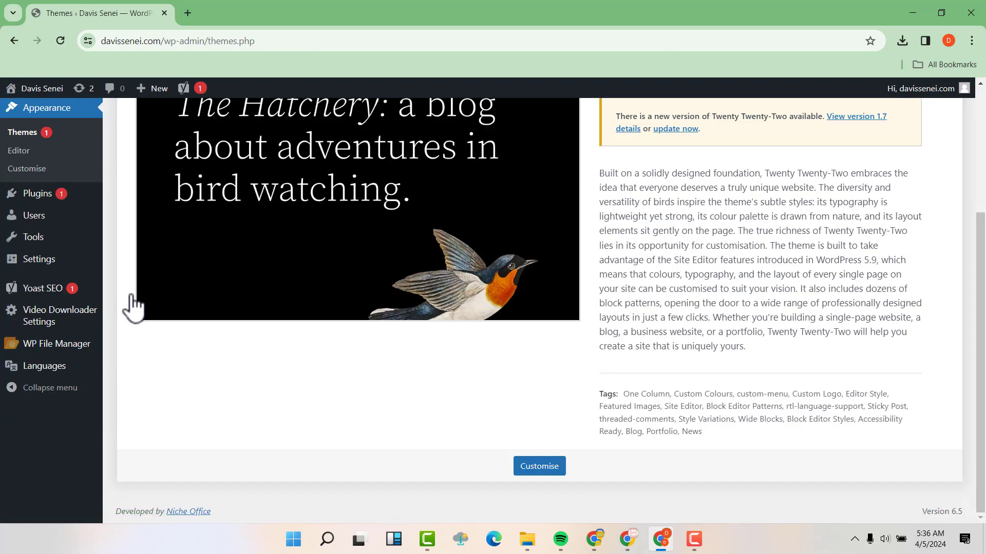
{"action": "scroll", "coordinate": [311, 300], "scroll_direction": "up", "scroll_amount": 4}
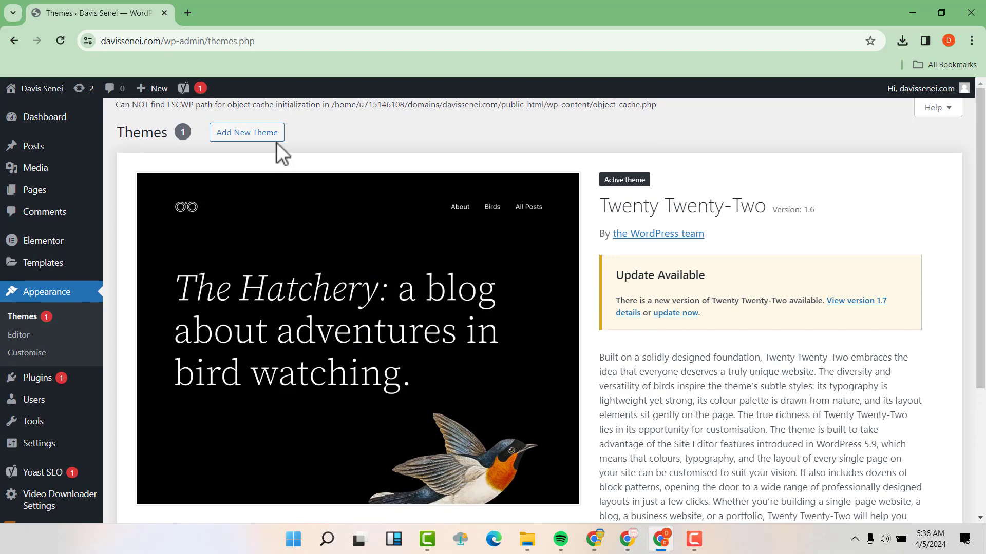
{"action": "left_click", "coordinate": [263, 135]}
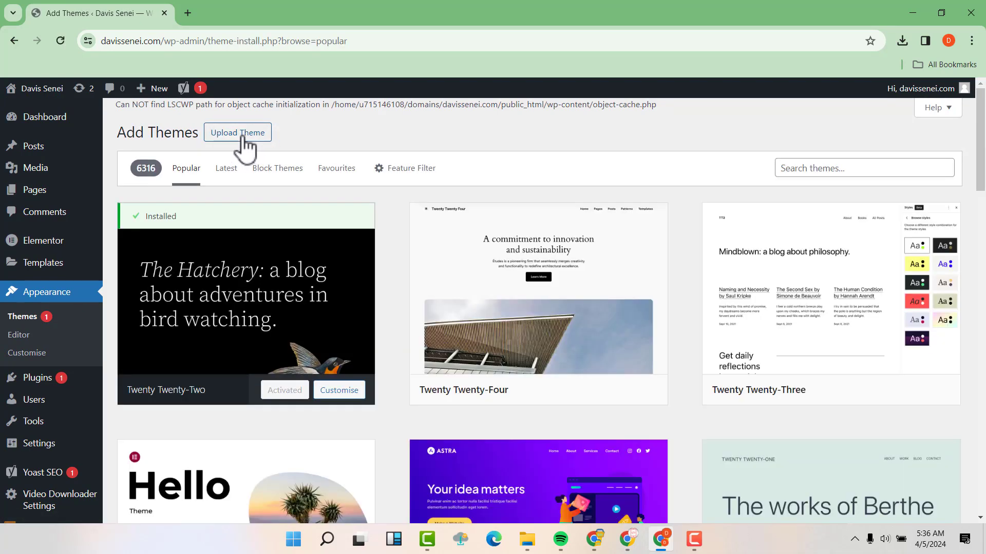
{"action": "left_click", "coordinate": [242, 137]}
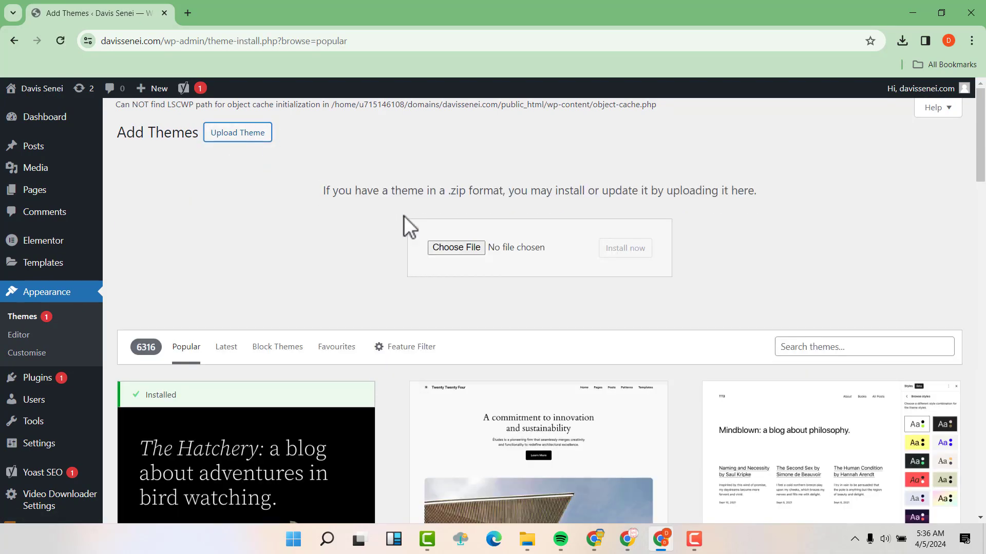
- Upload theme.zip from the Files folder inside All in one video downloader, then install and activate the theme
{"action": "left_click", "coordinate": [454, 250]}
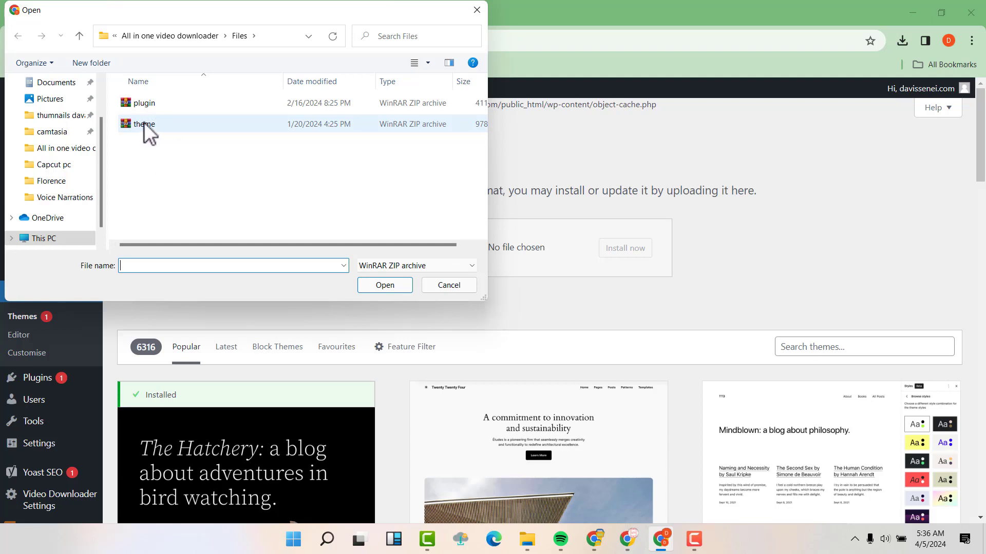
{"action": "left_click", "coordinate": [143, 123]}
{"action": "left_click", "coordinate": [399, 284]}
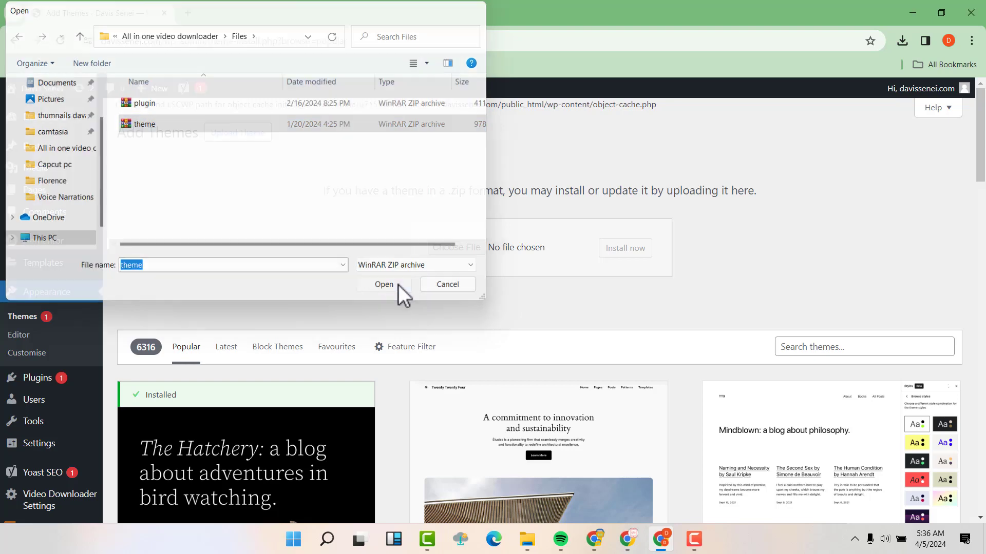
{"action": "left_click", "coordinate": [626, 248]}
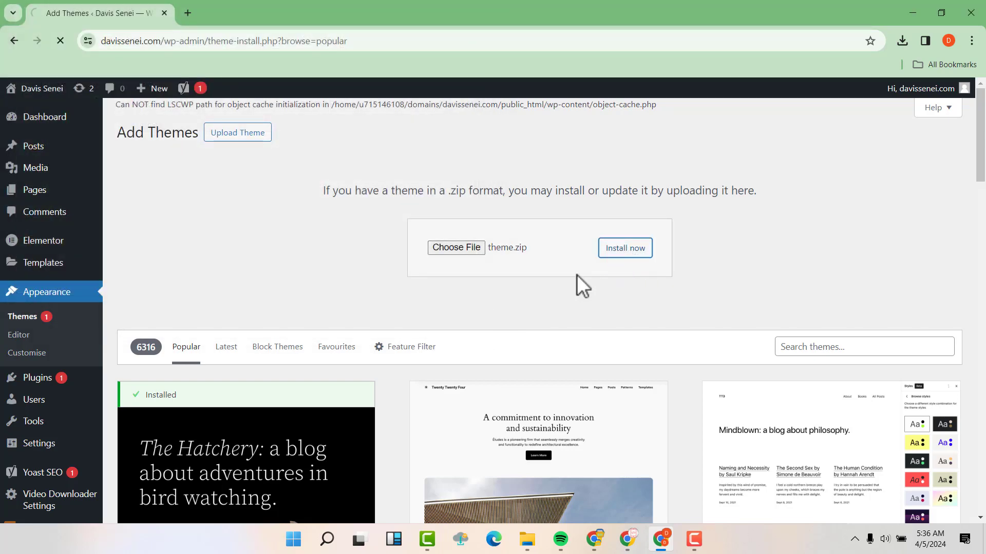
{"action": "left_click", "coordinate": [186, 225]}
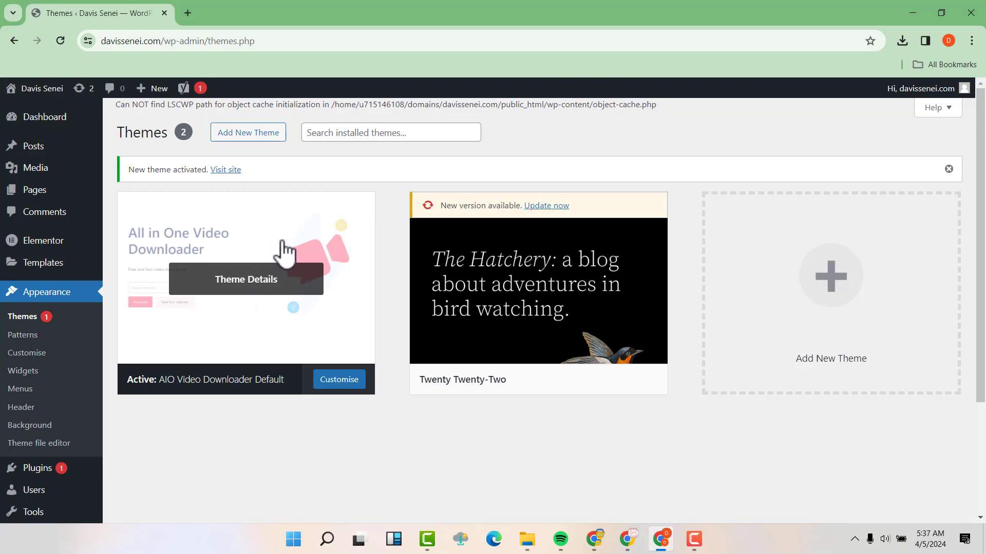
- Open the site's front page in a new browser tab to check how it displays with the new theme
{"action": "mouse_move", "coordinate": [32, 92]}
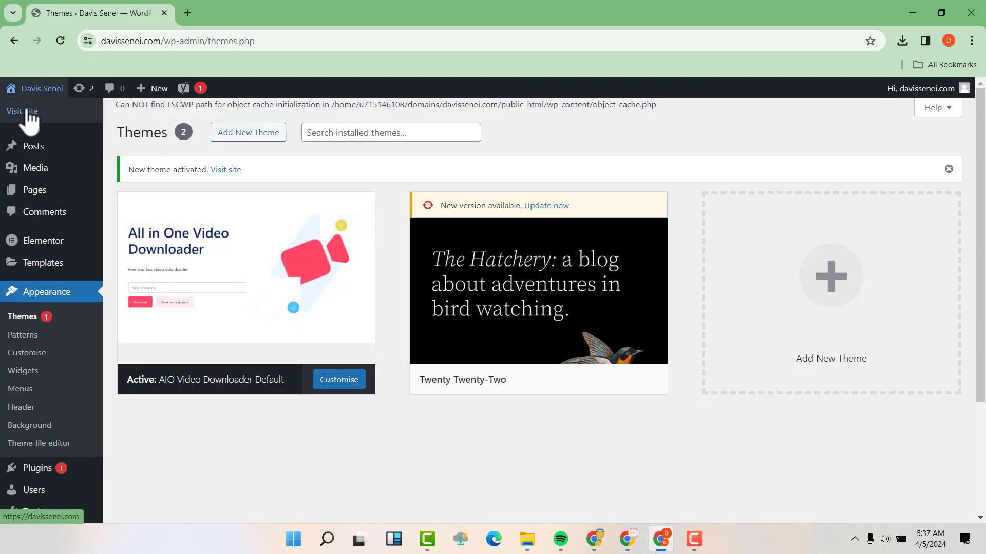
{"action": "right_click", "coordinate": [25, 110]}
{"action": "left_click", "coordinate": [66, 119]}
{"action": "left_click", "coordinate": [214, 5]}
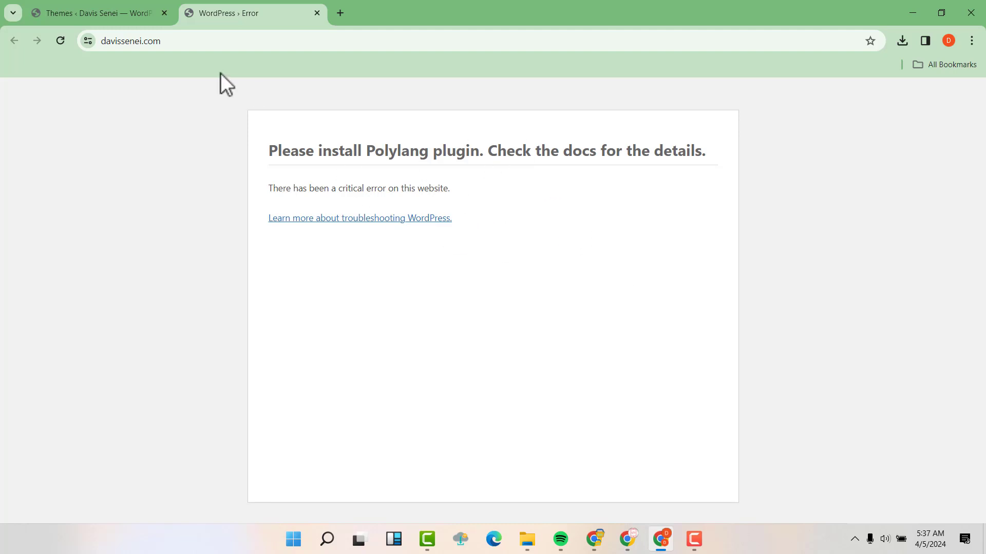
- Open the Polylang settings from the installed plugins in the WordPress admin and run its setup wizard
{"action": "left_click", "coordinate": [103, 8]}
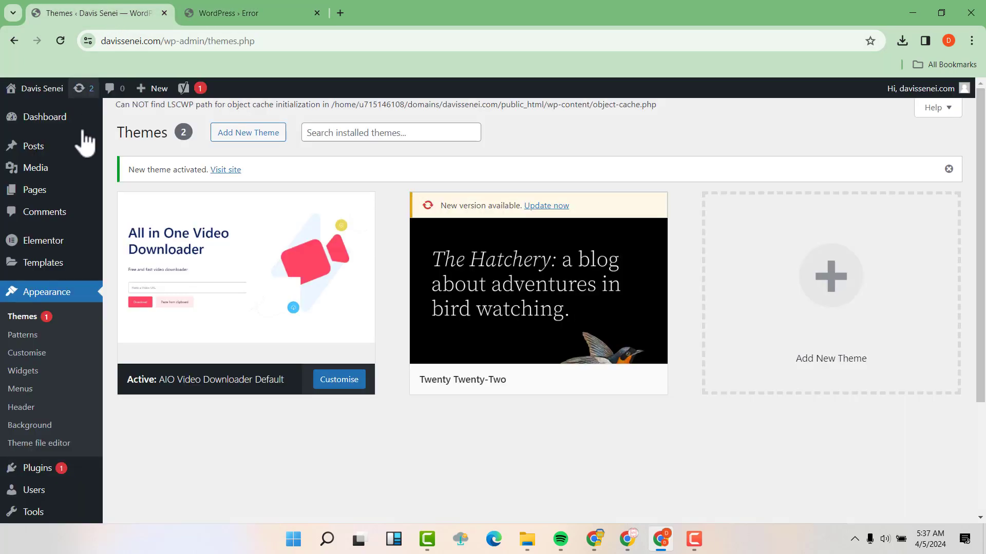
{"action": "scroll", "coordinate": [52, 288], "scroll_direction": "down", "scroll_amount": 3}
{"action": "mouse_move", "coordinate": [60, 343]}
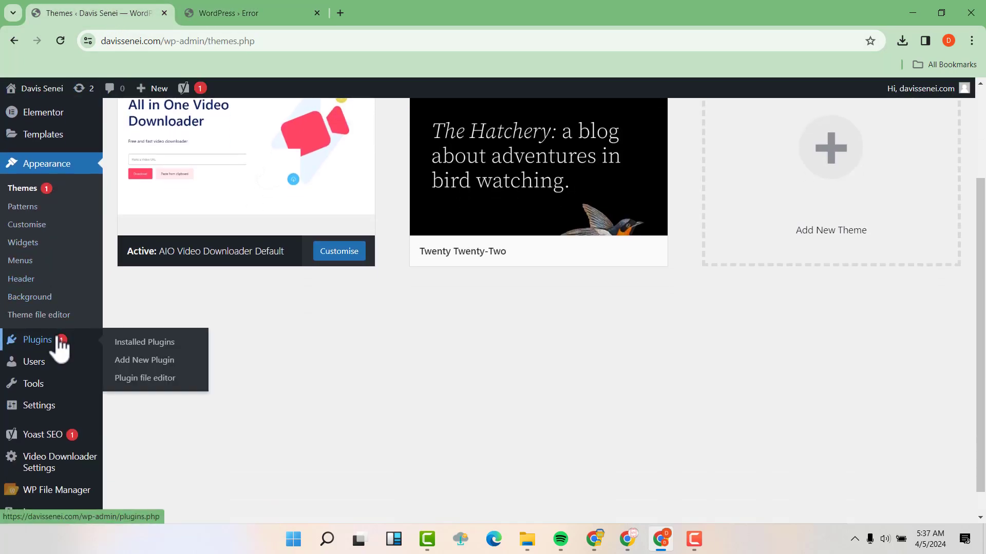
{"action": "left_click", "coordinate": [131, 345]}
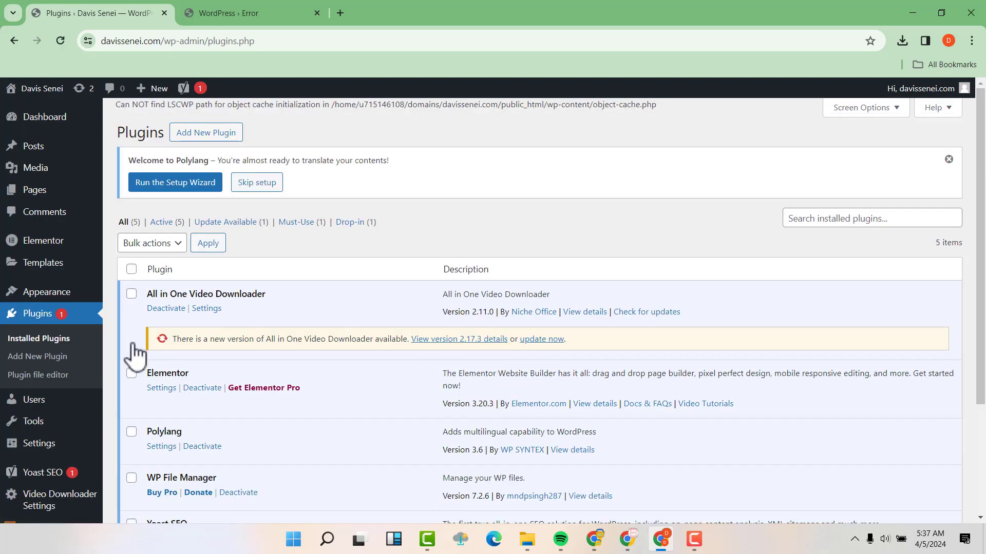
{"action": "scroll", "coordinate": [222, 317], "scroll_direction": "down", "scroll_amount": 3}
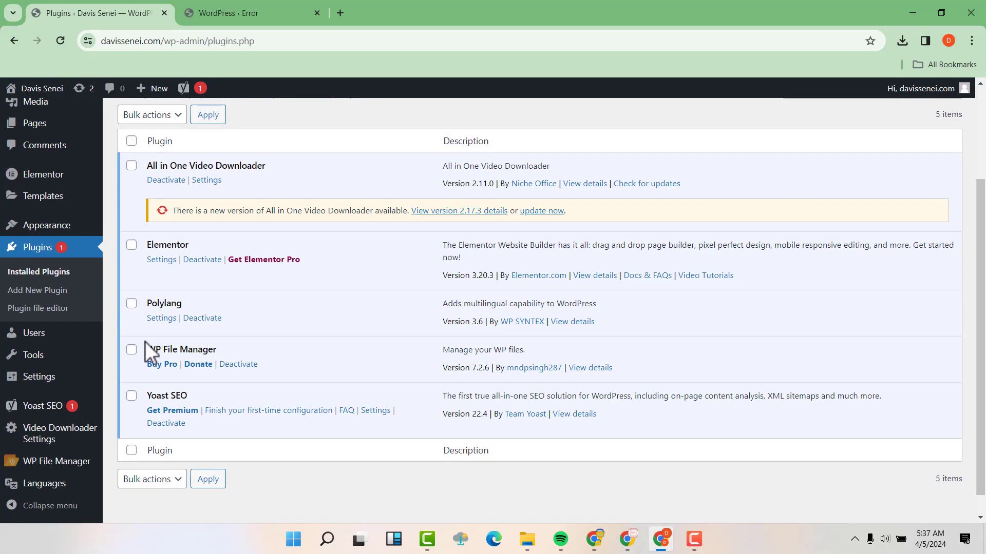
{"action": "left_click", "coordinate": [164, 320]}
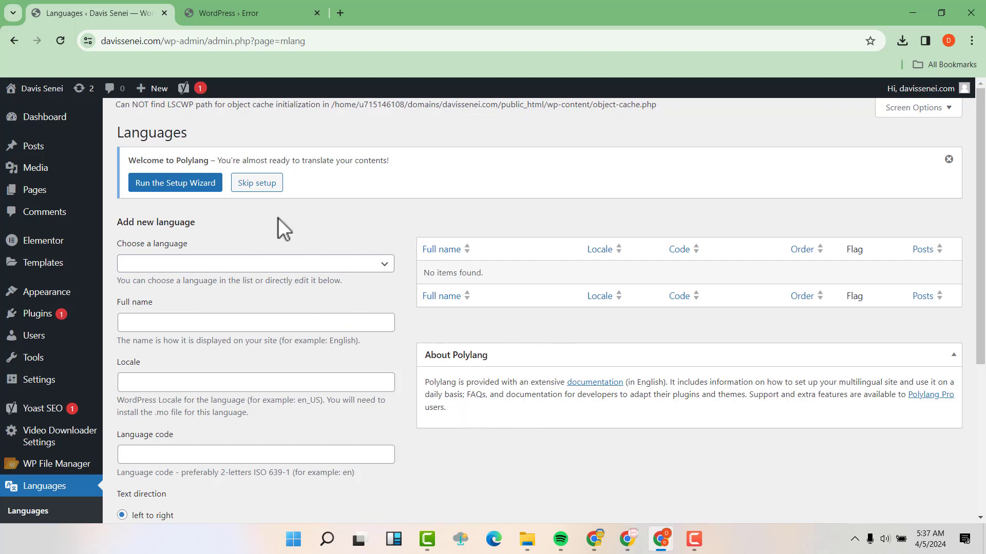
{"action": "left_click", "coordinate": [182, 189]}
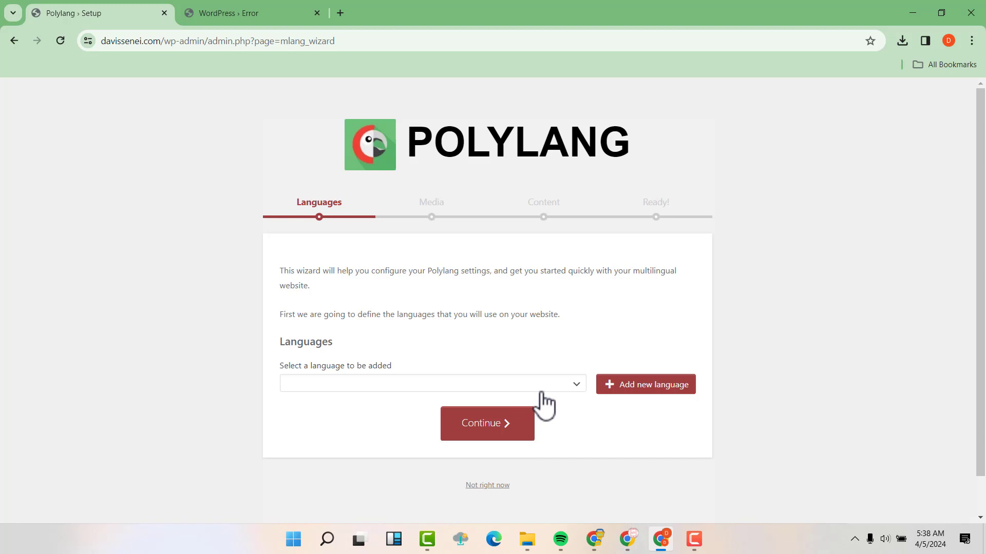
- Add English - en_US as the first site language in the Polylang setup wizard
{"action": "left_click", "coordinate": [577, 393]}
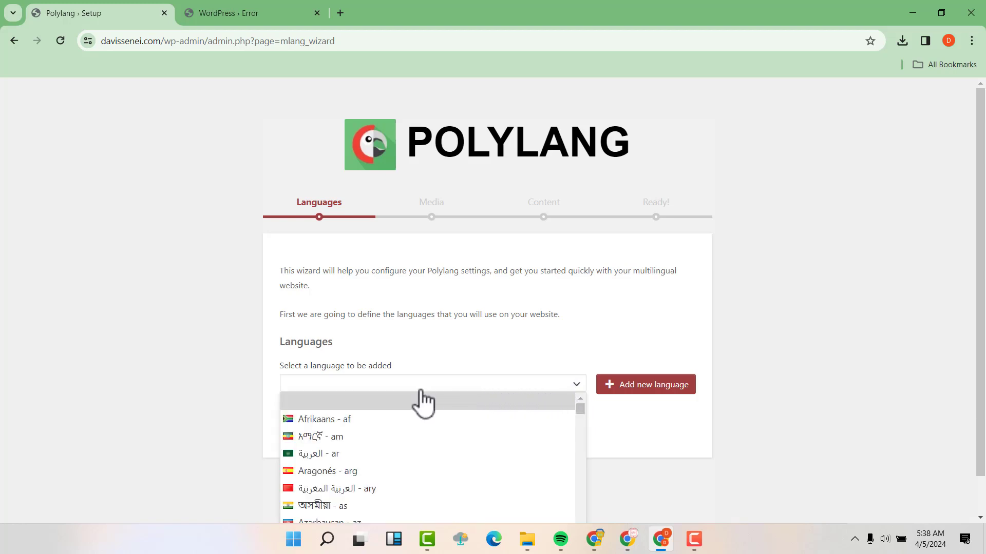
{"action": "scroll", "coordinate": [418, 406], "scroll_direction": "down", "scroll_amount": 2}
{"action": "scroll", "coordinate": [420, 418], "scroll_direction": "down", "scroll_amount": 5}
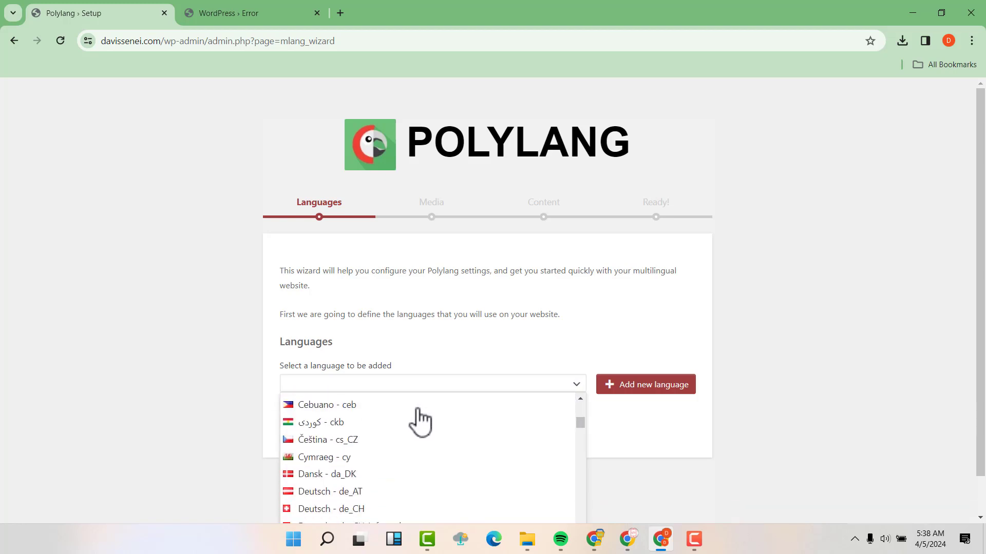
{"action": "scroll", "coordinate": [419, 424], "scroll_direction": "down", "scroll_amount": 2}
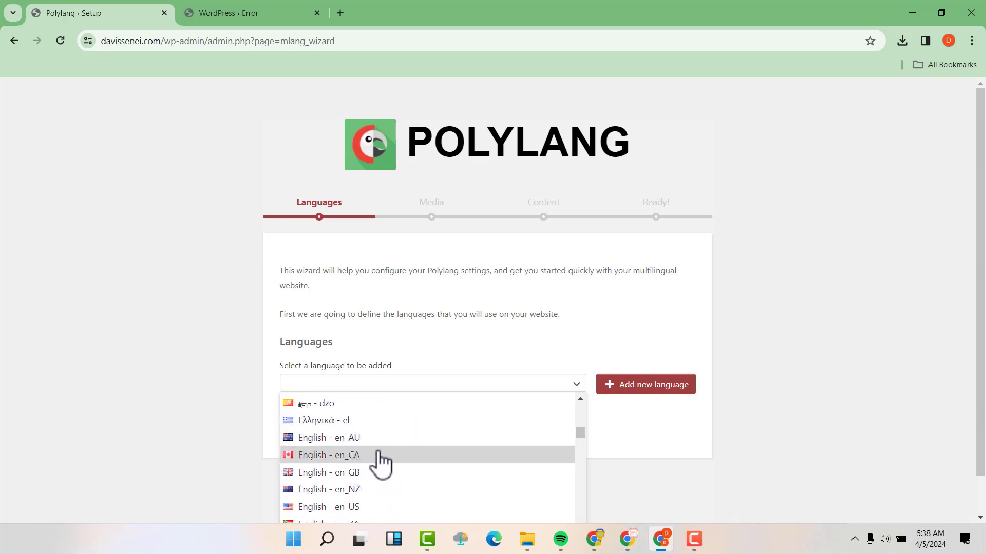
{"action": "scroll", "coordinate": [381, 461], "scroll_direction": "down", "scroll_amount": 2}
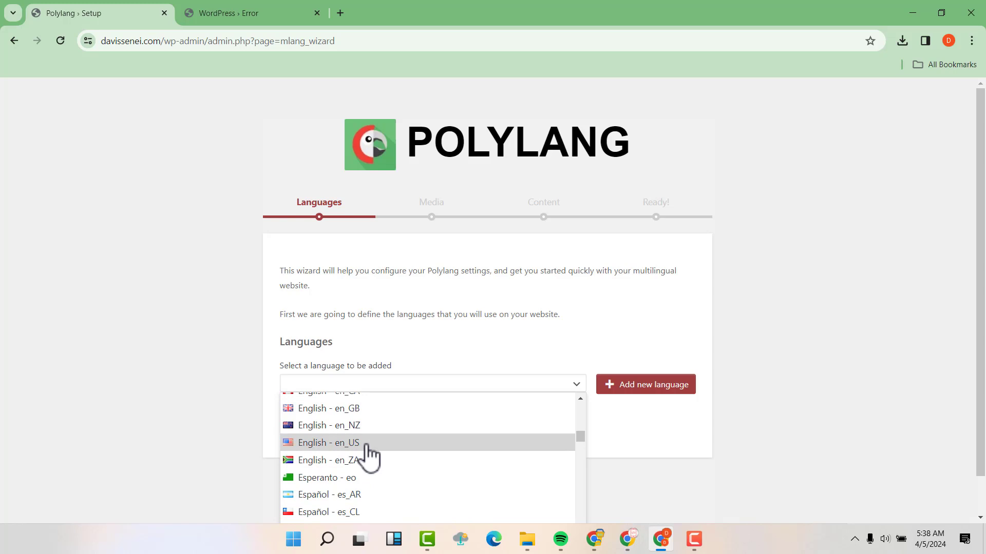
{"action": "left_click", "coordinate": [368, 444]}
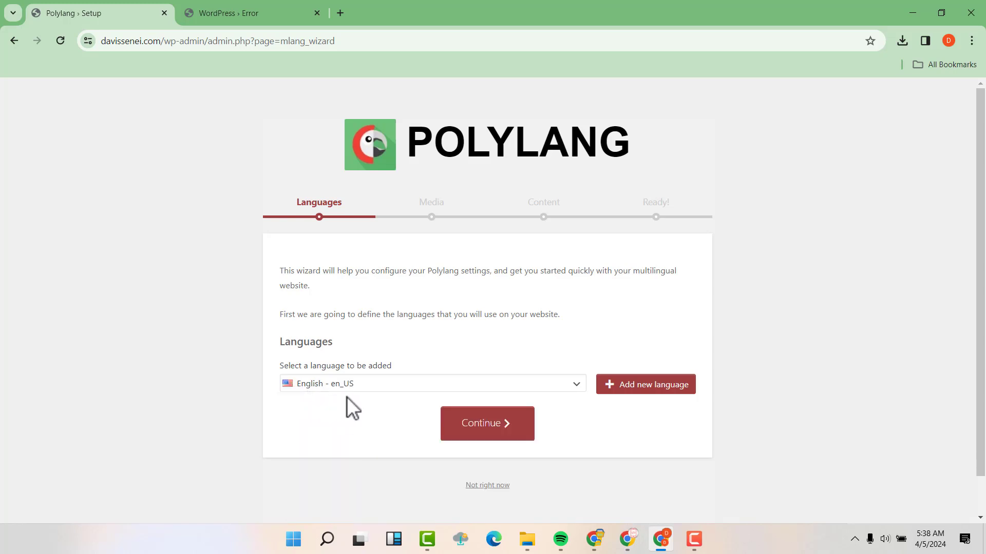
{"action": "left_click", "coordinate": [640, 390]}
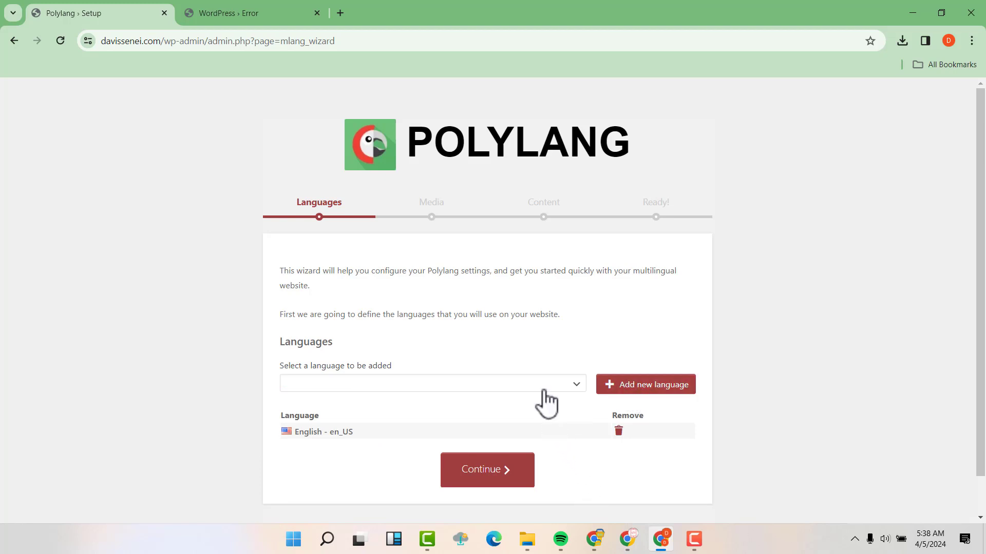
- Add Español - es_CL and Français - fr_FR as further site languages and proceed to the wizard's Media stage
{"action": "left_click", "coordinate": [568, 384]}
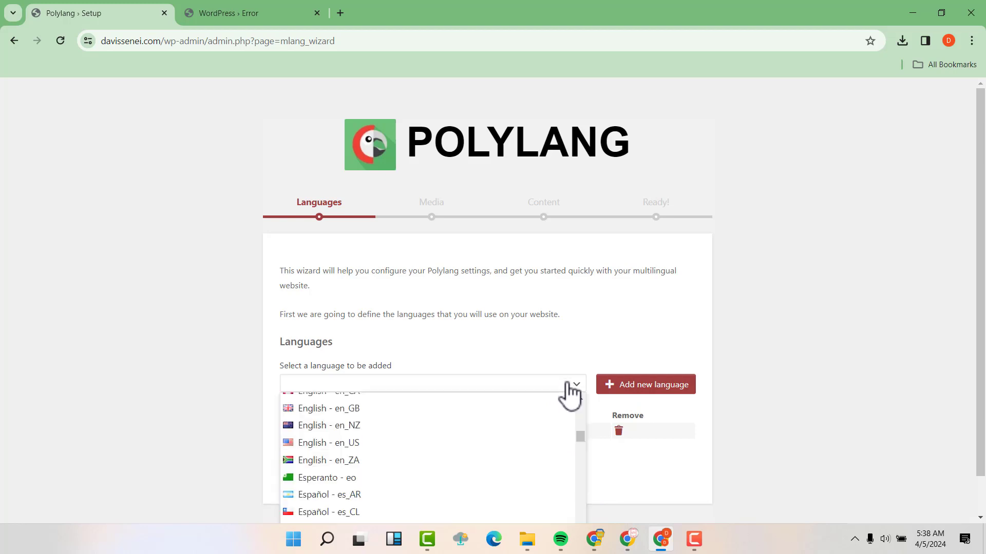
{"action": "scroll", "coordinate": [337, 438], "scroll_direction": "down", "scroll_amount": 2}
{"action": "scroll", "coordinate": [328, 462], "scroll_direction": "up", "scroll_amount": 1}
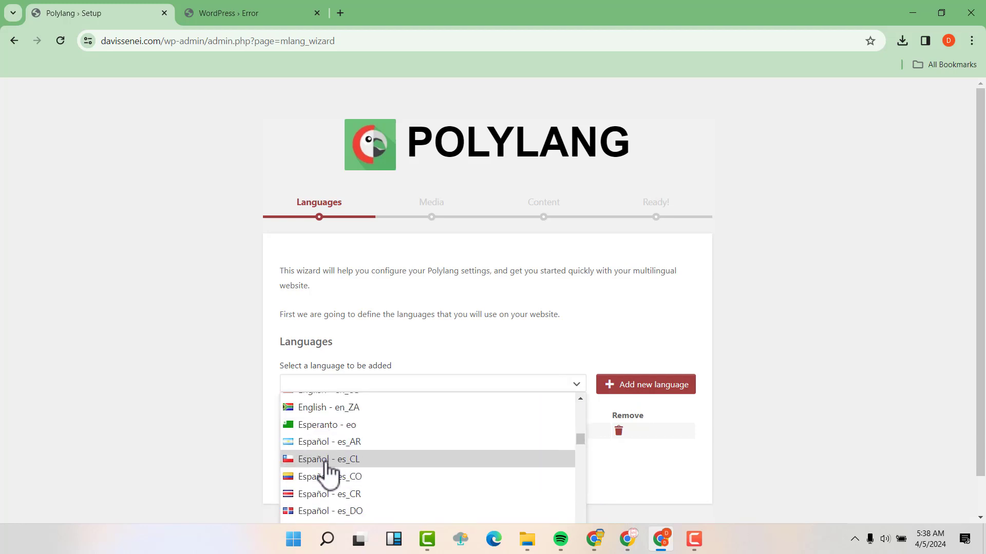
{"action": "left_click", "coordinate": [326, 462]}
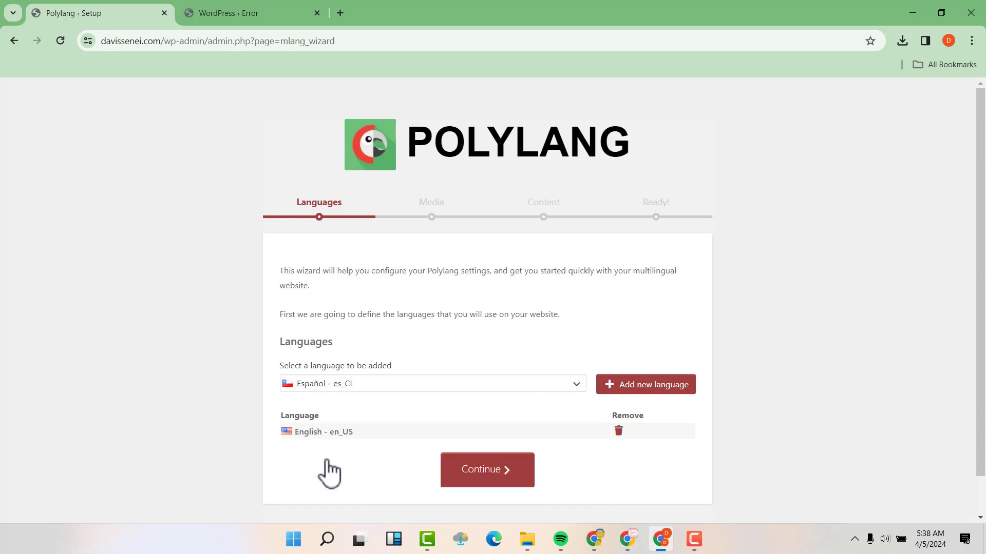
{"action": "left_click", "coordinate": [651, 386]}
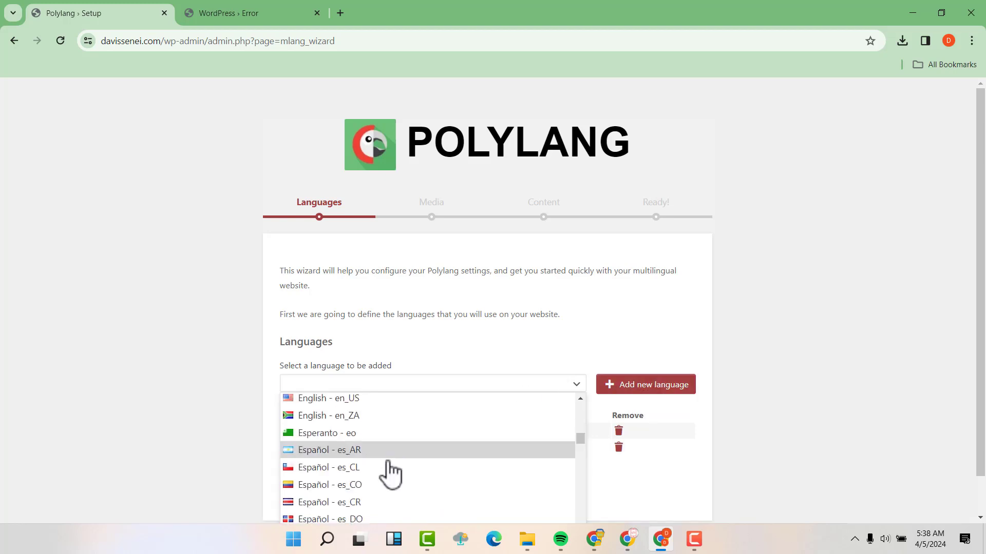
{"action": "left_click", "coordinate": [653, 388]}
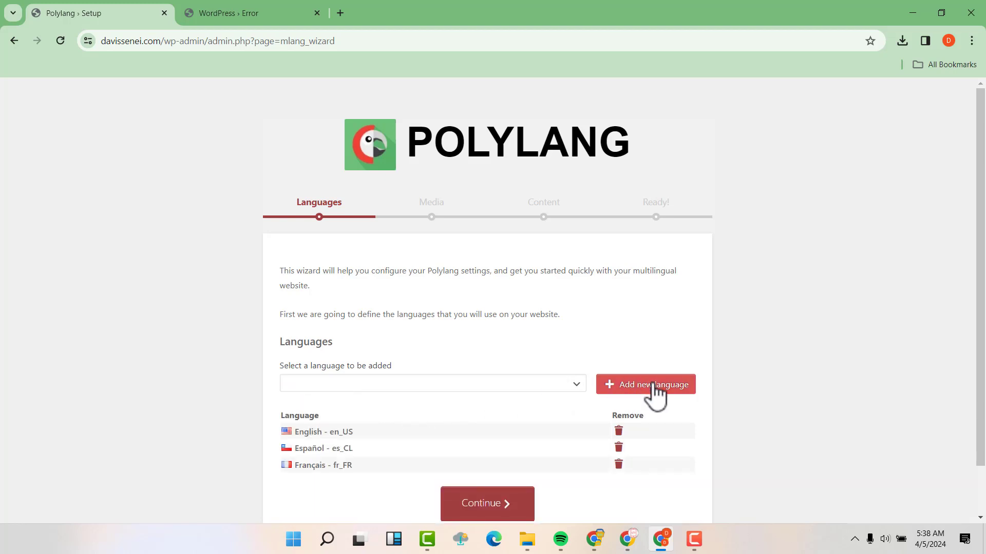
{"action": "left_click", "coordinate": [503, 510]}
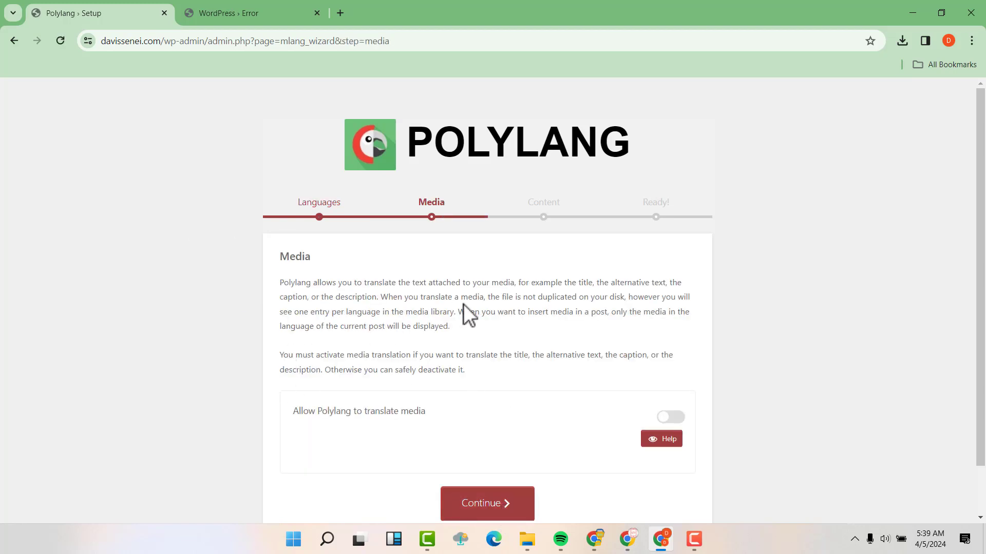
- Leave media translation off, assign English - en_US to content without a language, and finish the wizard by returning to the dashboard
{"action": "scroll", "coordinate": [463, 306], "scroll_direction": "down", "scroll_amount": 1}
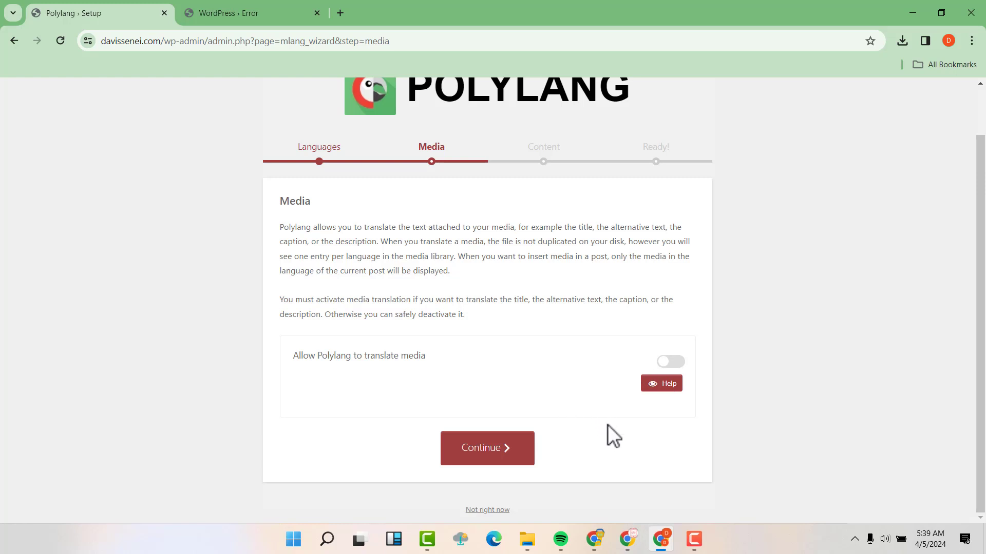
{"action": "left_click", "coordinate": [495, 448]}
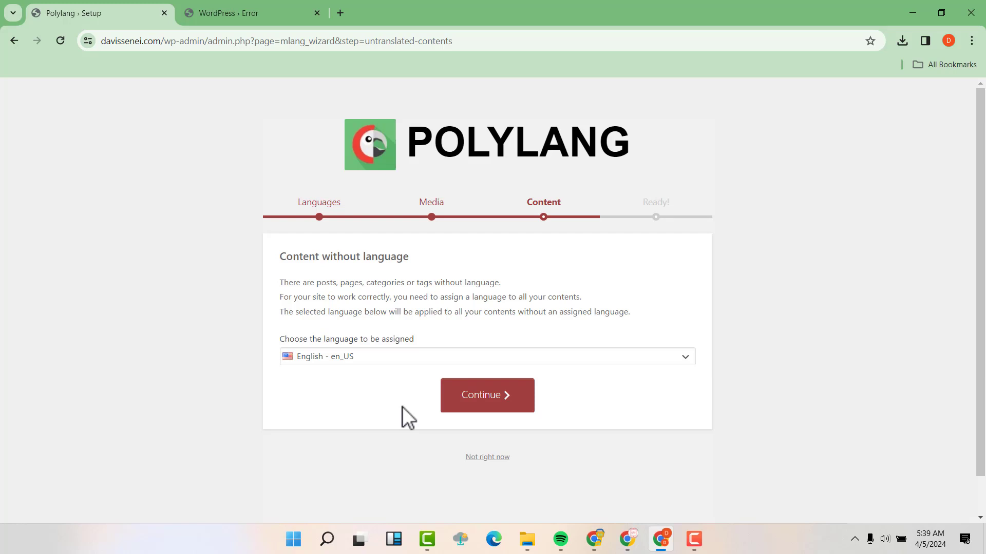
{"action": "left_click", "coordinate": [488, 402]}
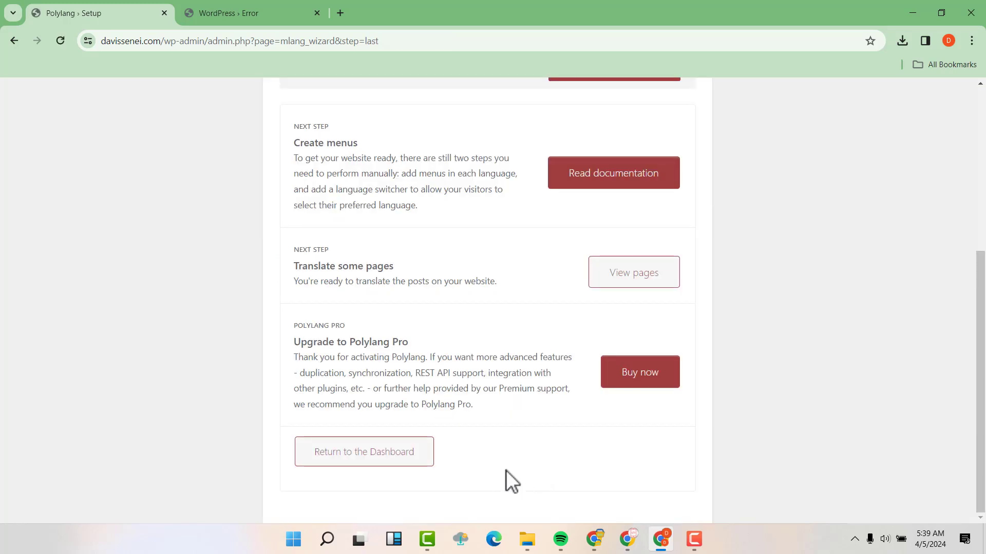
{"action": "left_click", "coordinate": [370, 454]}
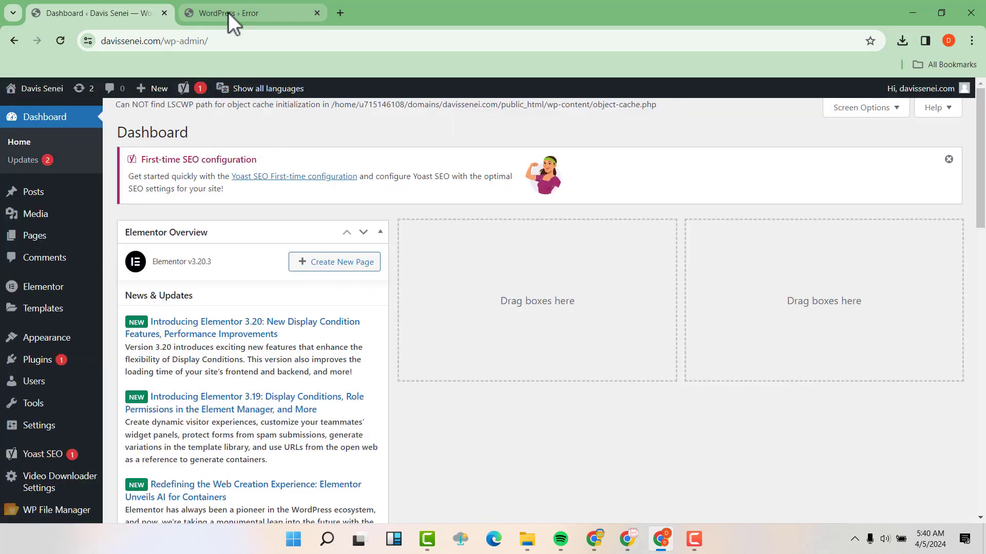
- Reload the live site's front page and look over the homepage content and language links
{"action": "left_click", "coordinate": [231, 11]}
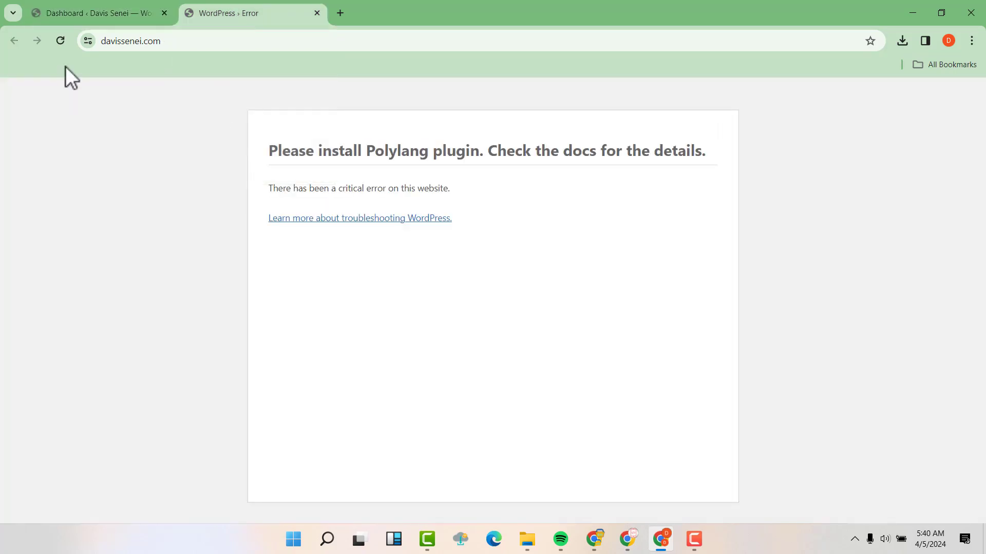
{"action": "left_click", "coordinate": [61, 41]}
{"action": "scroll", "coordinate": [364, 181], "scroll_direction": "down", "scroll_amount": 1}
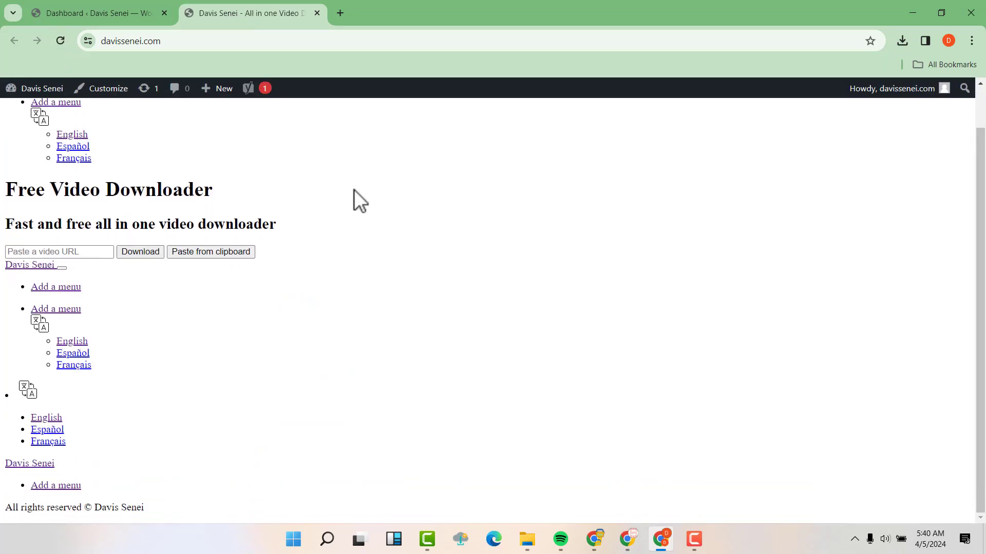
{"action": "scroll", "coordinate": [308, 280], "scroll_direction": "up", "scroll_amount": 1}
{"action": "scroll", "coordinate": [155, 312], "scroll_direction": "down", "scroll_amount": 1}
{"action": "scroll", "coordinate": [246, 329], "scroll_direction": "up", "scroll_amount": 1}
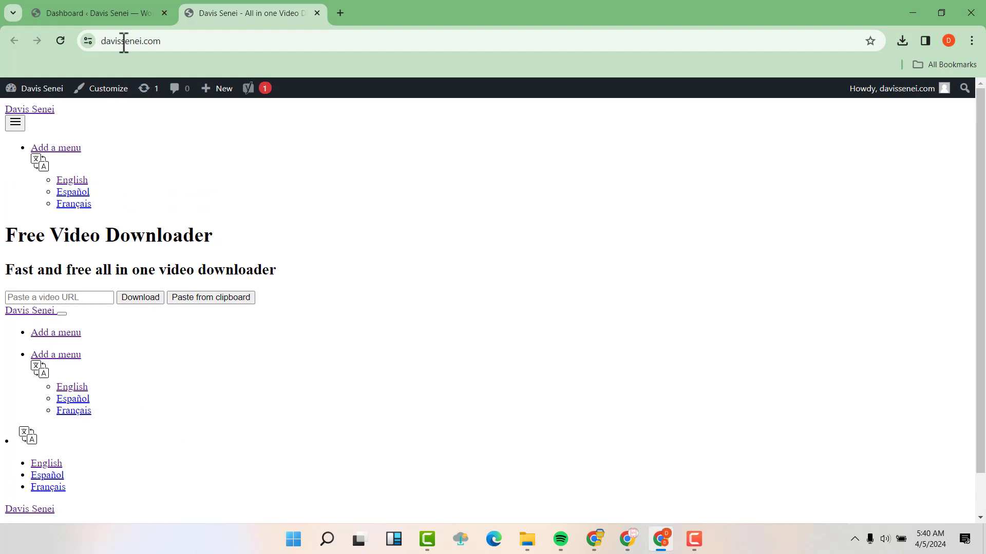
- In the Video Downloader Settings of the WordPress admin, enable Show M4A as MP3 and Hide dash videos
{"action": "left_click", "coordinate": [106, 11]}
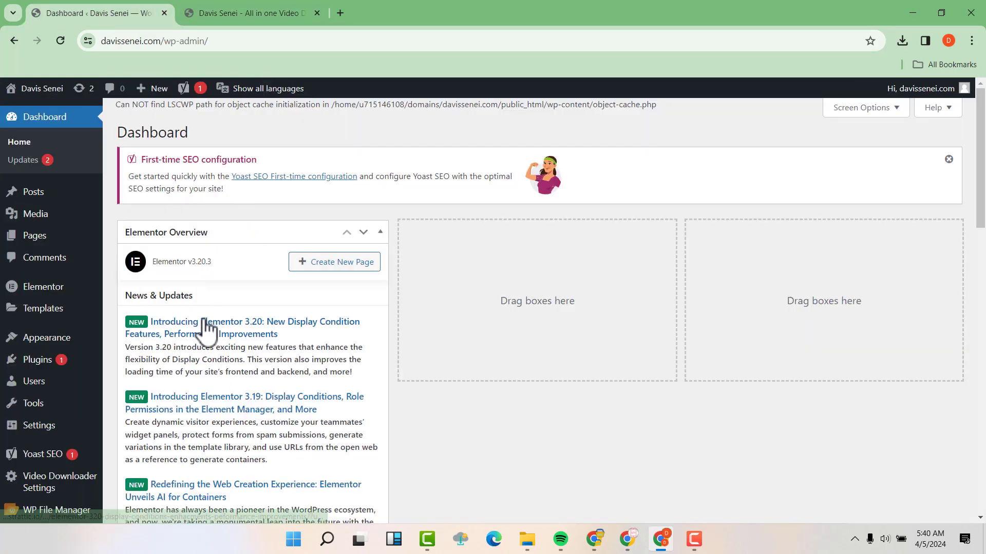
{"action": "scroll", "coordinate": [208, 329], "scroll_direction": "down", "scroll_amount": 1}
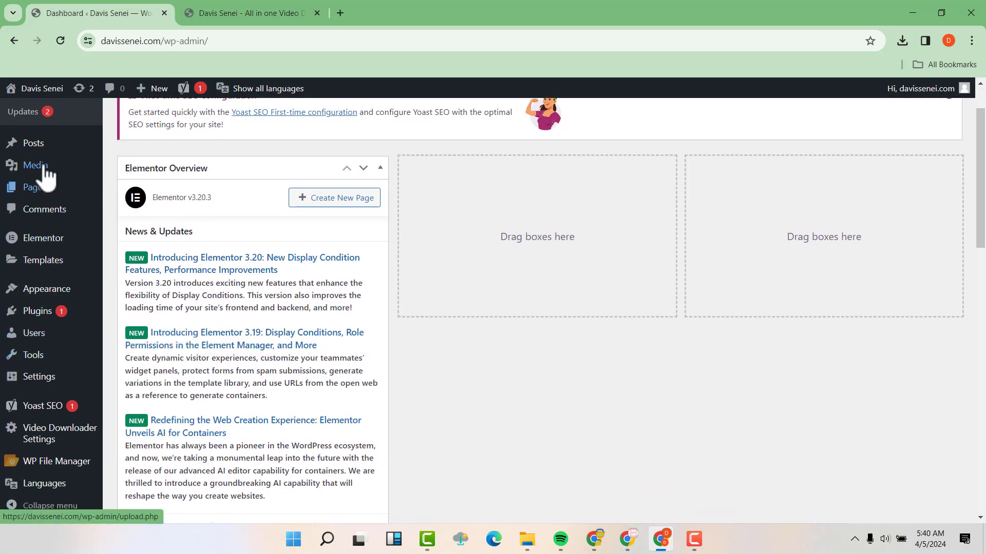
{"action": "left_click", "coordinate": [47, 443]}
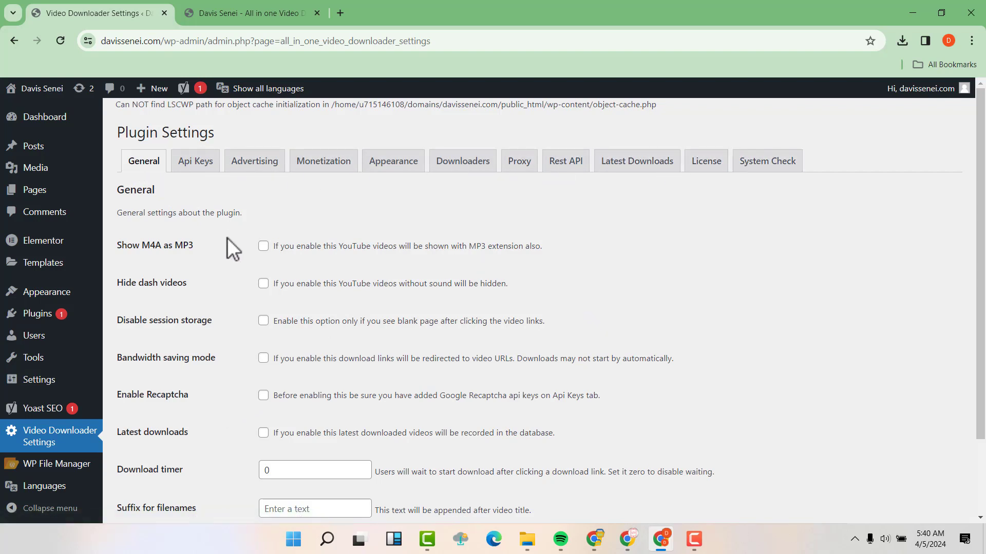
{"action": "left_click", "coordinate": [263, 247]}
{"action": "left_click", "coordinate": [263, 284]}
- Set the download timer to 5, enter the site owner's first name as the filename suffix, and save the general settings
{"action": "scroll", "coordinate": [246, 406], "scroll_direction": "down", "scroll_amount": 1}
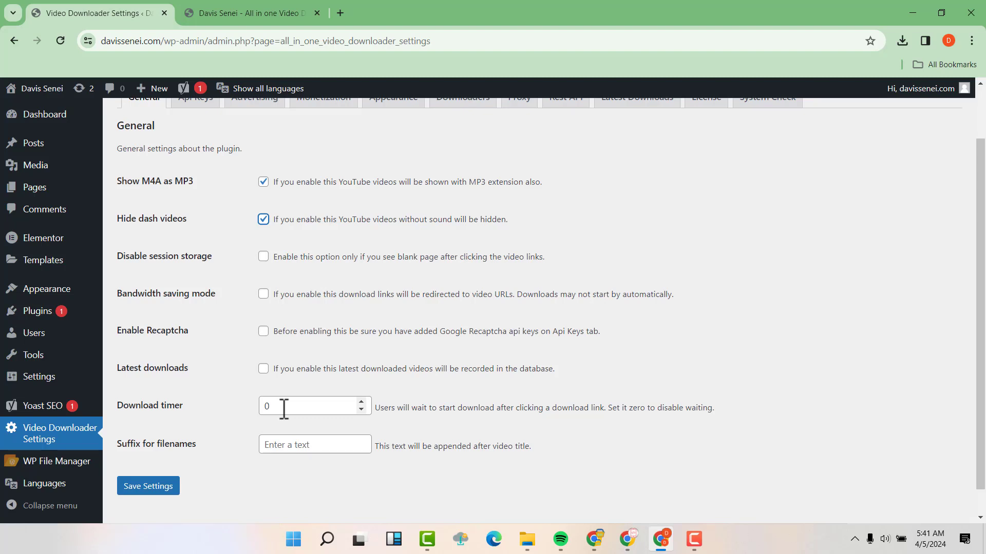
{"action": "left_click", "coordinate": [361, 403]}
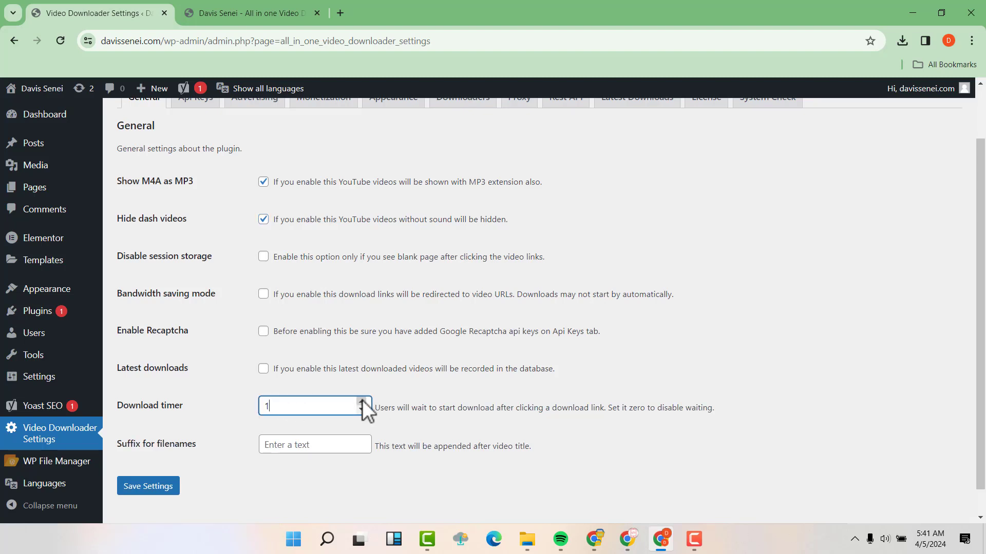
{"action": "left_click", "coordinate": [362, 402]}
{"action": "left_click", "coordinate": [362, 403]}
{"action": "left_click", "coordinate": [362, 402]}
{"action": "left_click", "coordinate": [266, 444]}
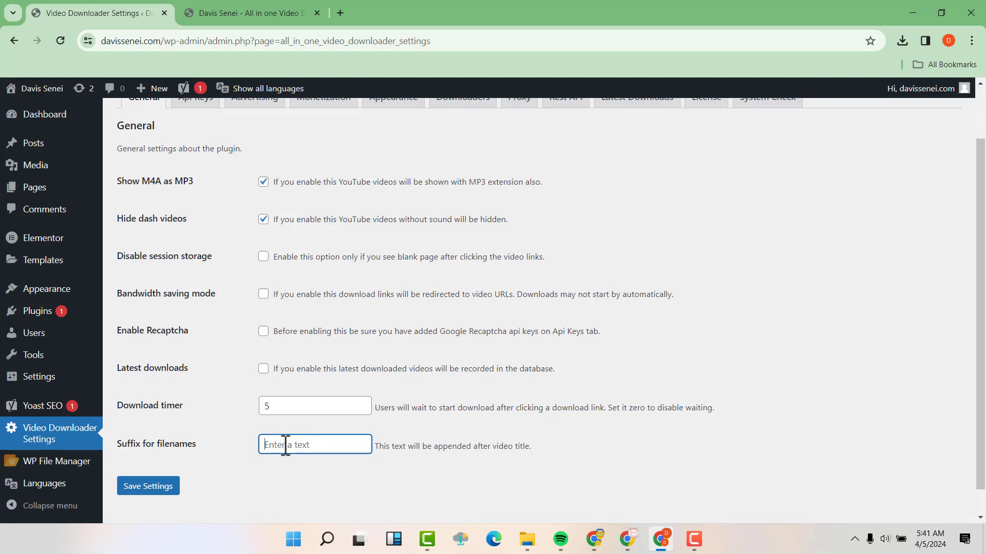
{"action": "type", "text": "Davis"}
{"action": "left_click", "coordinate": [301, 486]}
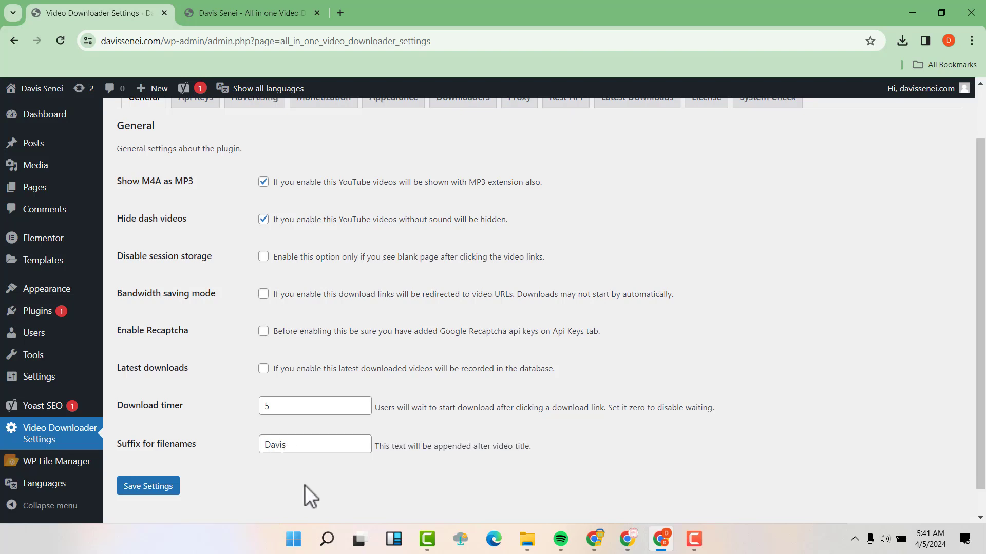
{"action": "left_click", "coordinate": [152, 490]}
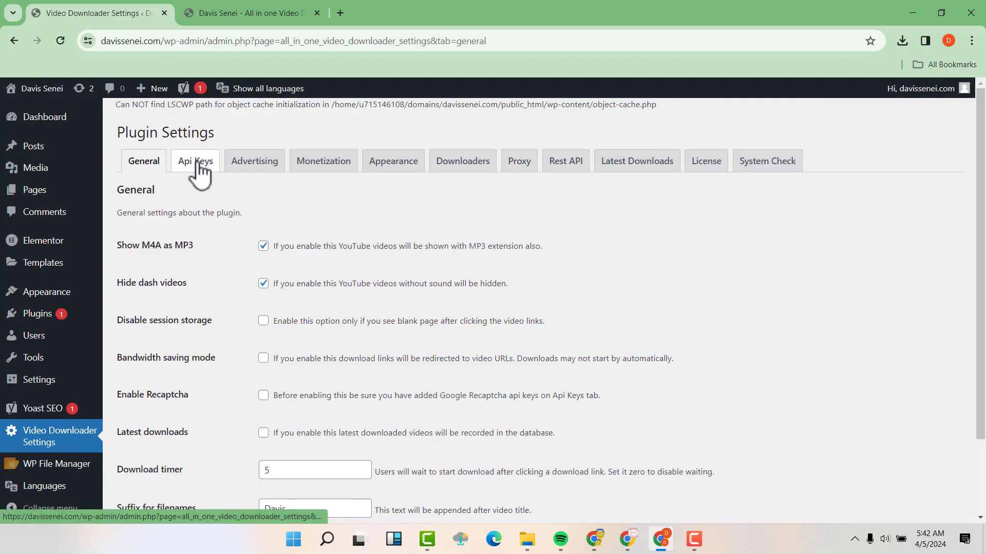
- Review the plugin's Api Keys settings and save them with all cookie, key and tracking code fields left empty
{"action": "left_click", "coordinate": [198, 165]}
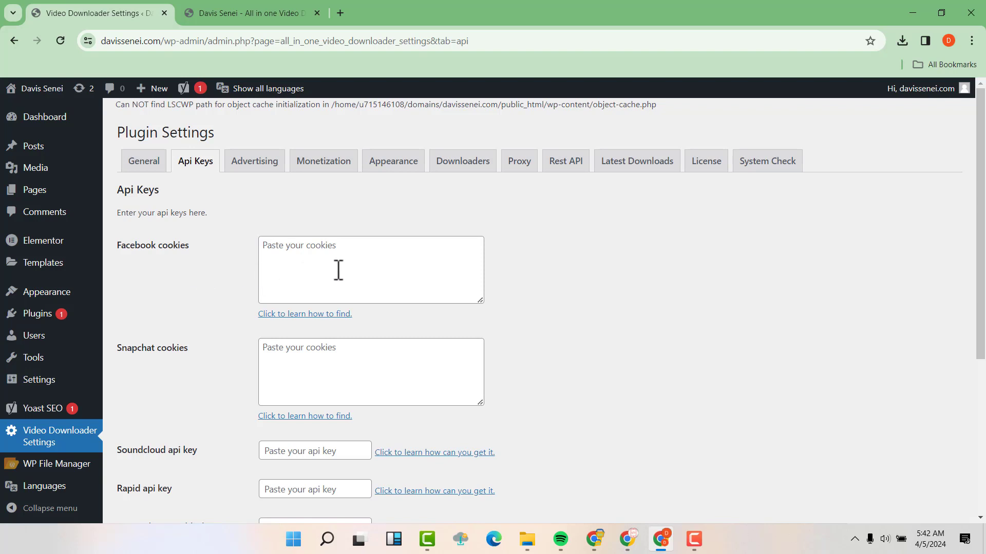
{"action": "scroll", "coordinate": [331, 282], "scroll_direction": "down", "scroll_amount": 1}
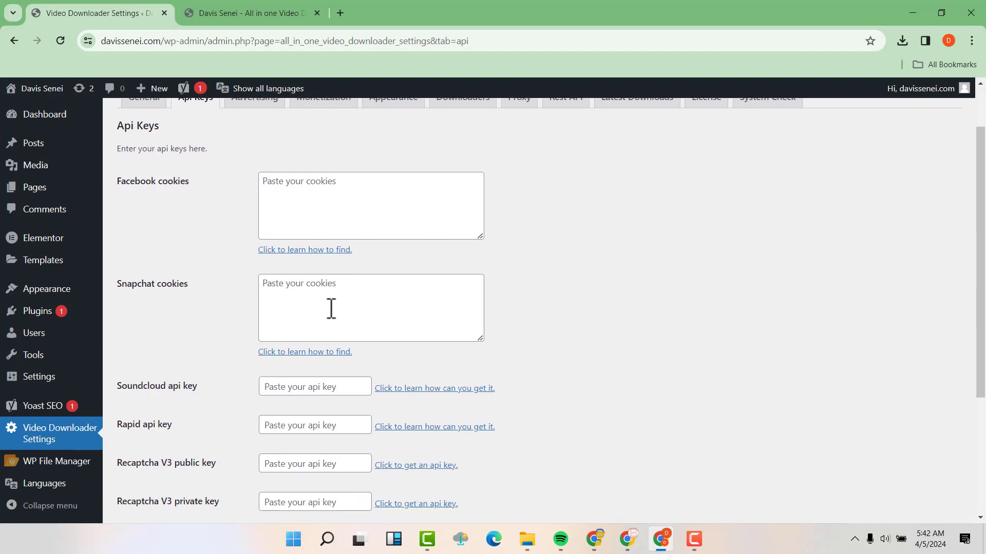
{"action": "scroll", "coordinate": [331, 308], "scroll_direction": "down", "scroll_amount": 3}
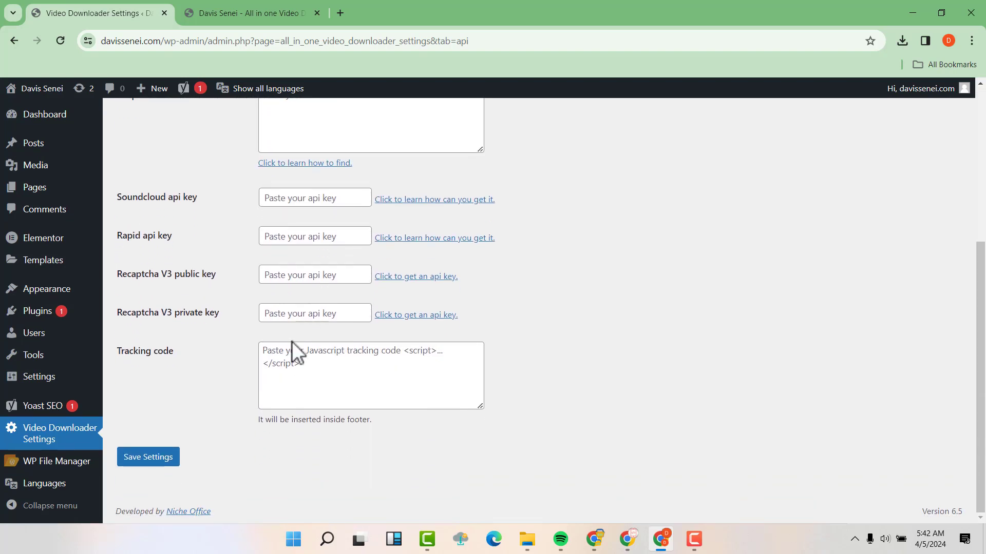
{"action": "left_click", "coordinate": [159, 458]}
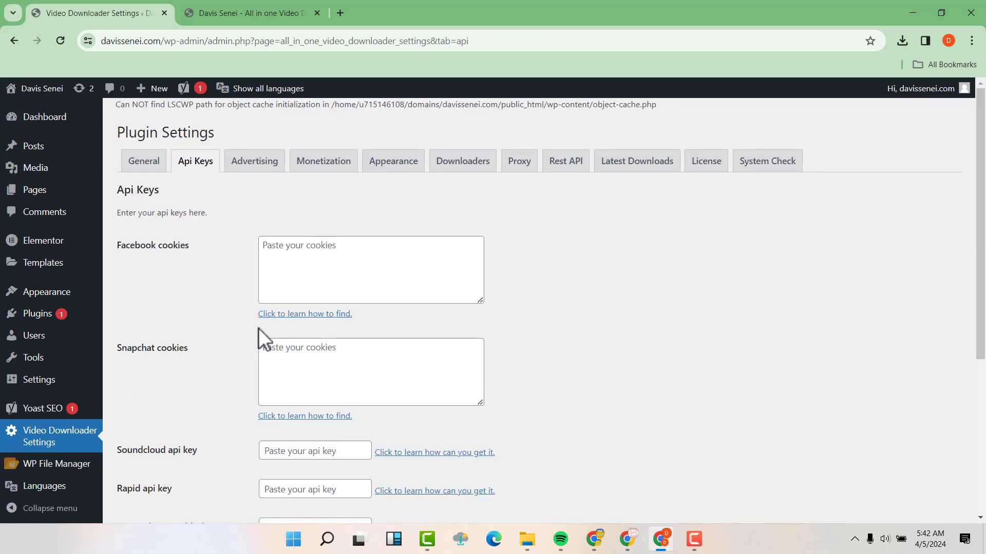
- Examine the placement of the four ad areas in the Advertising settings and the URL shortener options under Monetization
{"action": "left_click", "coordinate": [260, 162]}
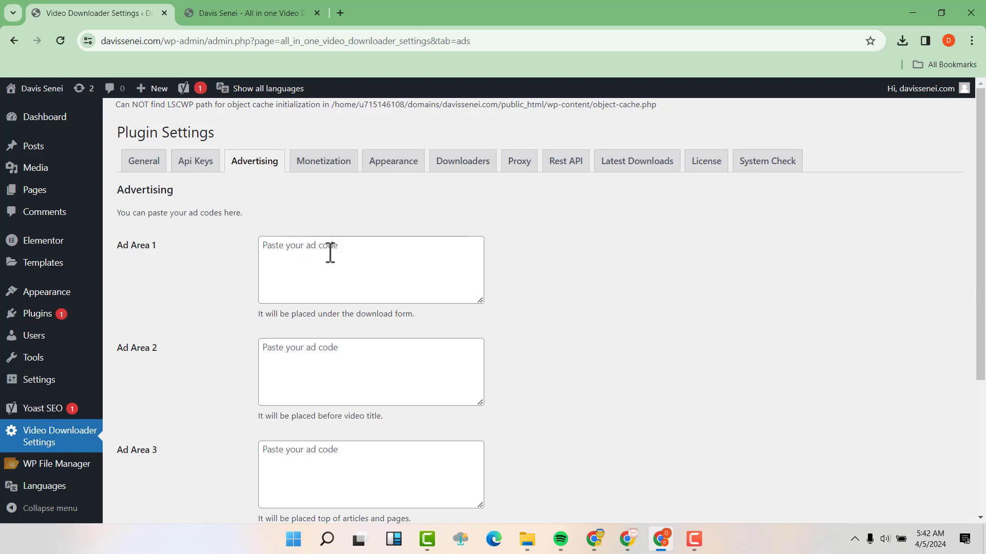
{"action": "left_click", "coordinate": [304, 257]}
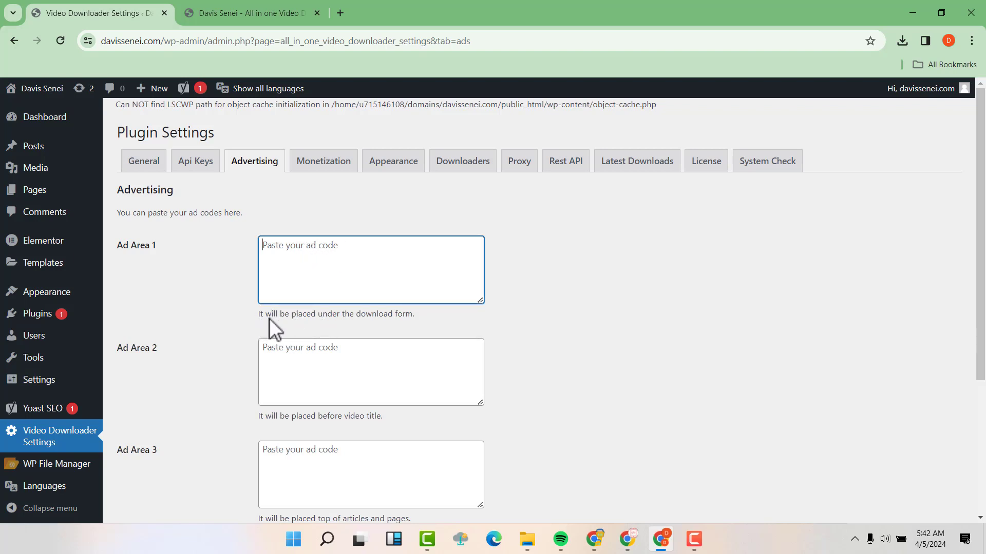
{"action": "scroll", "coordinate": [391, 316], "scroll_direction": "down", "scroll_amount": 1}
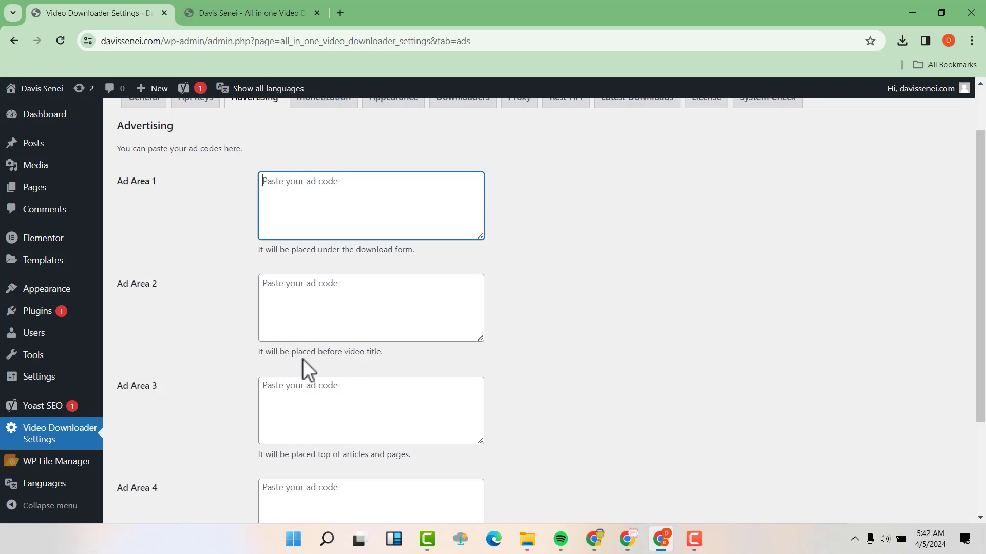
{"action": "scroll", "coordinate": [371, 347], "scroll_direction": "down", "scroll_amount": 1}
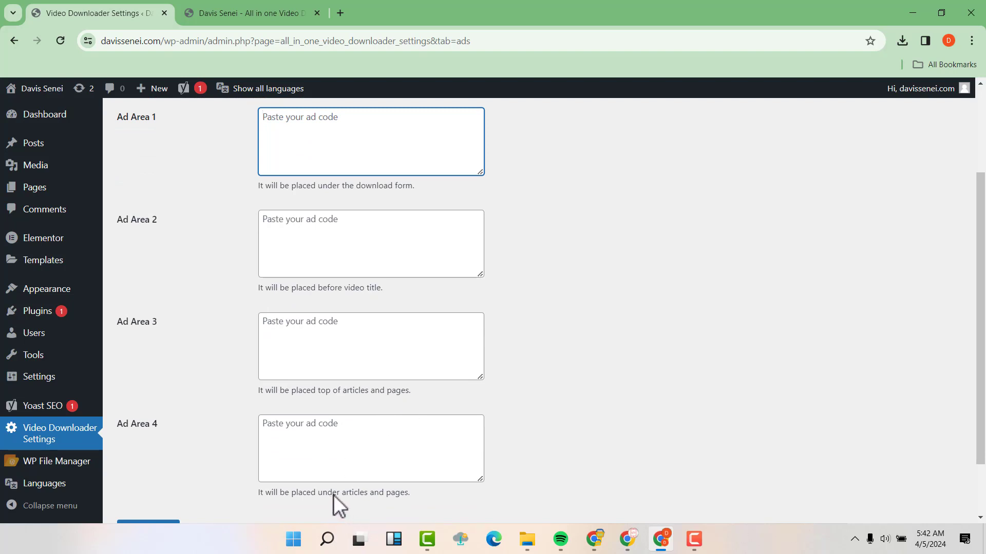
{"action": "scroll", "coordinate": [425, 465], "scroll_direction": "down", "scroll_amount": 1}
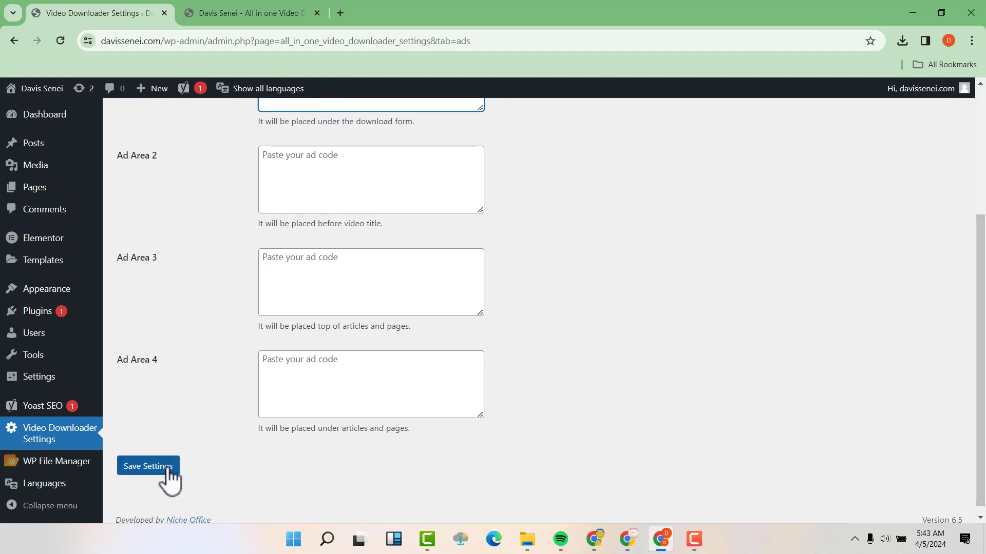
{"action": "scroll", "coordinate": [257, 318], "scroll_direction": "up", "scroll_amount": 3}
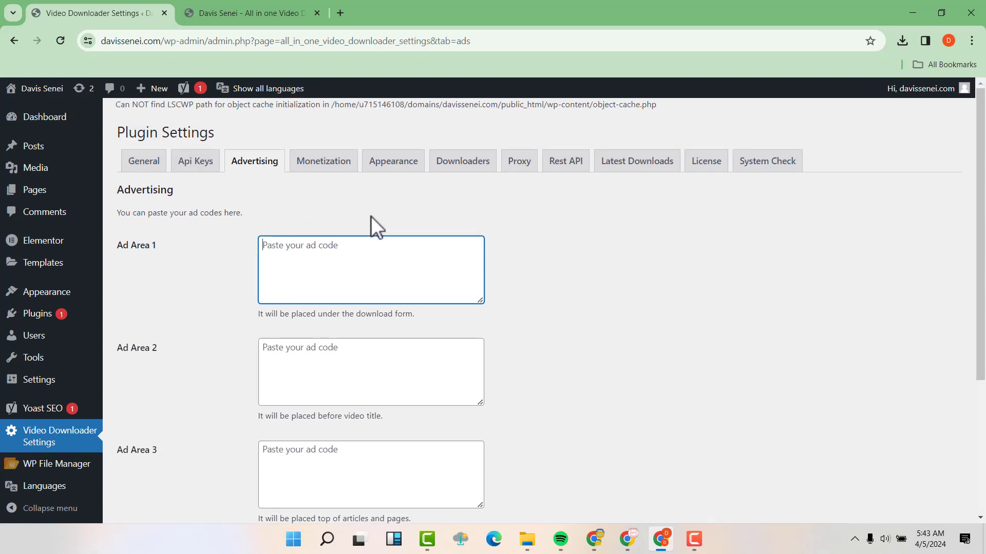
{"action": "left_click", "coordinate": [323, 164]}
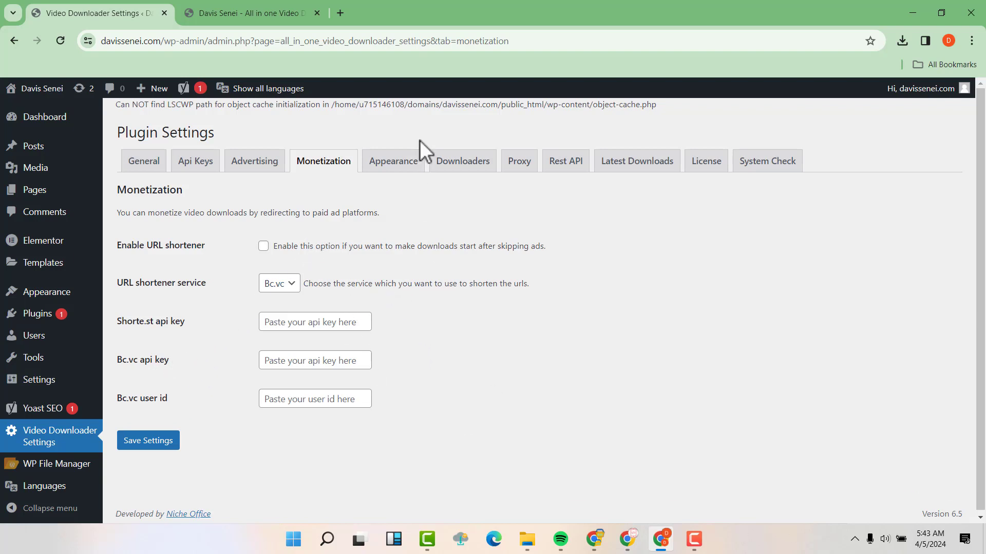
- Enable the how-to-download, features, supported sources, blog posts, social media buttons and header image options in the Appearance settings and save
{"action": "left_click", "coordinate": [394, 163]}
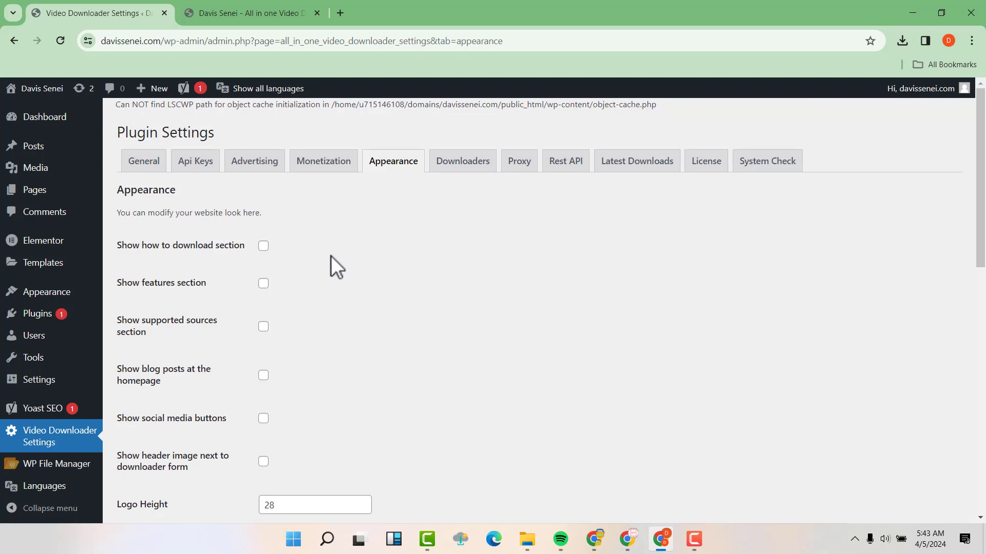
{"action": "left_click", "coordinate": [263, 248]}
{"action": "left_click", "coordinate": [264, 283]}
{"action": "left_click", "coordinate": [264, 327]}
{"action": "left_click", "coordinate": [263, 375]}
{"action": "left_click", "coordinate": [264, 419]}
{"action": "left_click", "coordinate": [264, 462]}
{"action": "scroll", "coordinate": [580, 270], "scroll_direction": "down", "scroll_amount": 20}
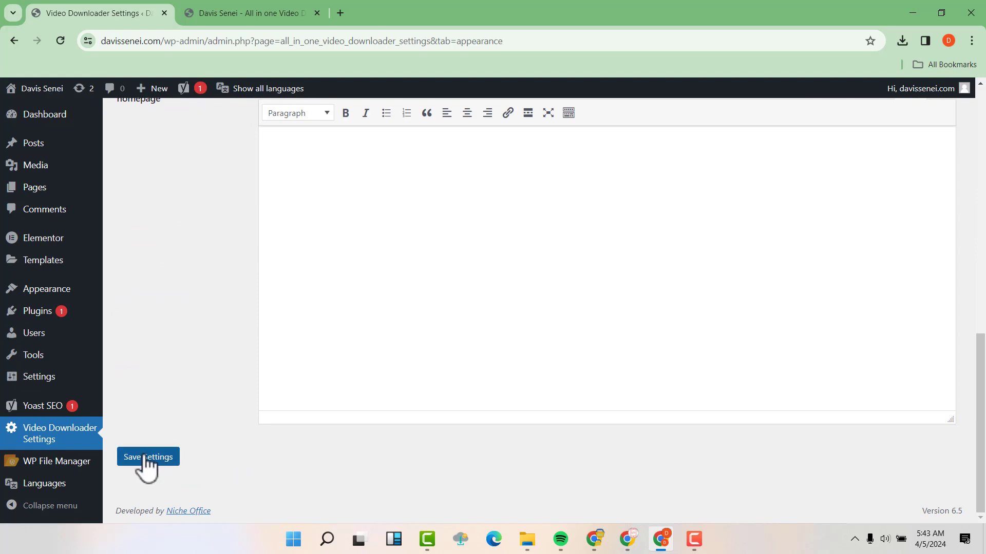
{"action": "left_click", "coordinate": [147, 458]}
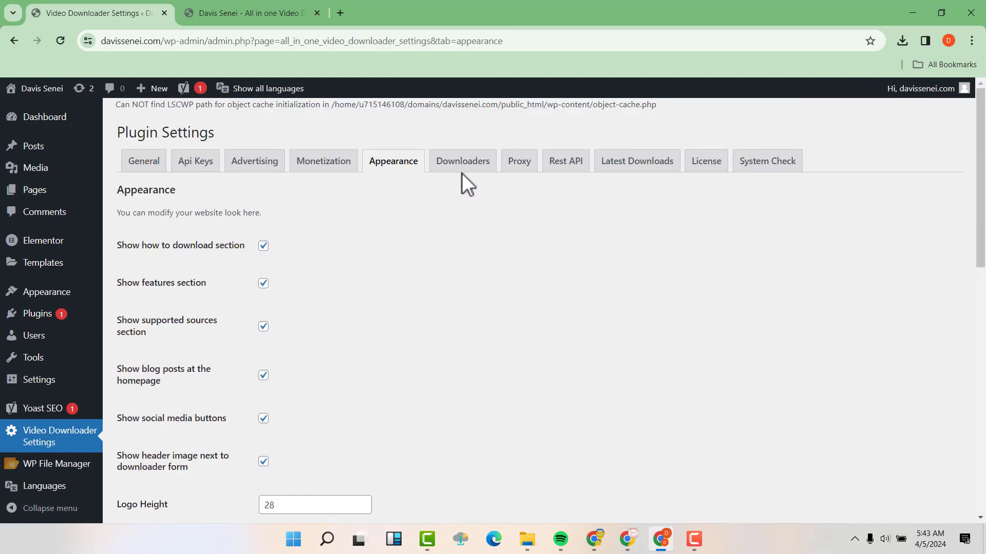
- Review the Downloaders settings from 9GAG to YouTube and save them with the default selection
{"action": "left_click", "coordinate": [463, 164]}
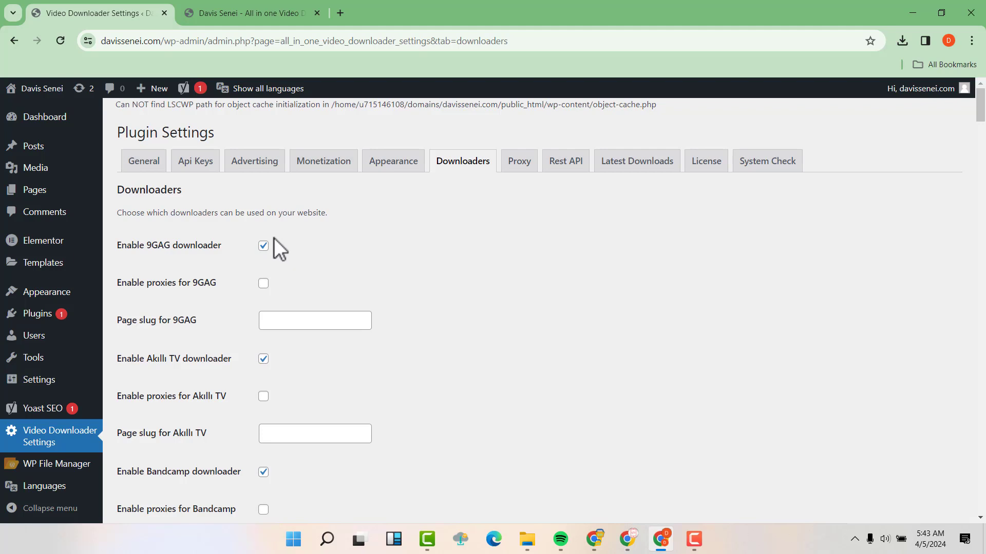
{"action": "scroll", "coordinate": [259, 264], "scroll_direction": "down", "scroll_amount": 5}
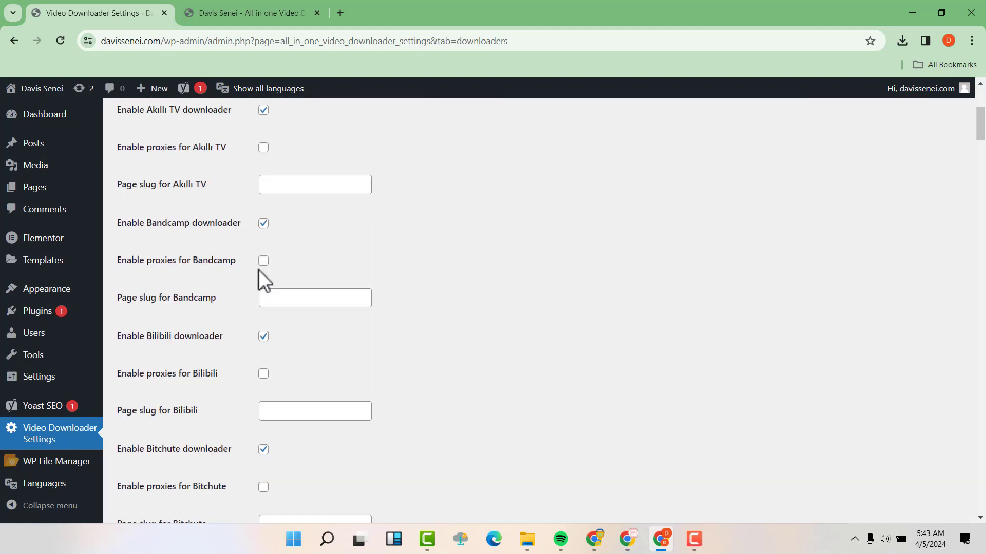
{"action": "scroll", "coordinate": [258, 270], "scroll_direction": "down", "scroll_amount": 20}
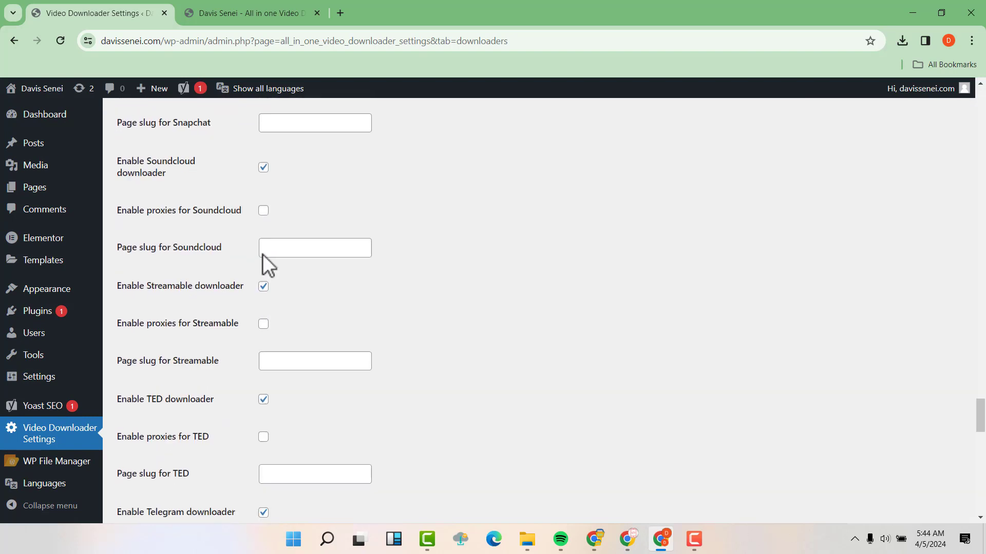
{"action": "scroll", "coordinate": [263, 255], "scroll_direction": "down", "scroll_amount": 20}
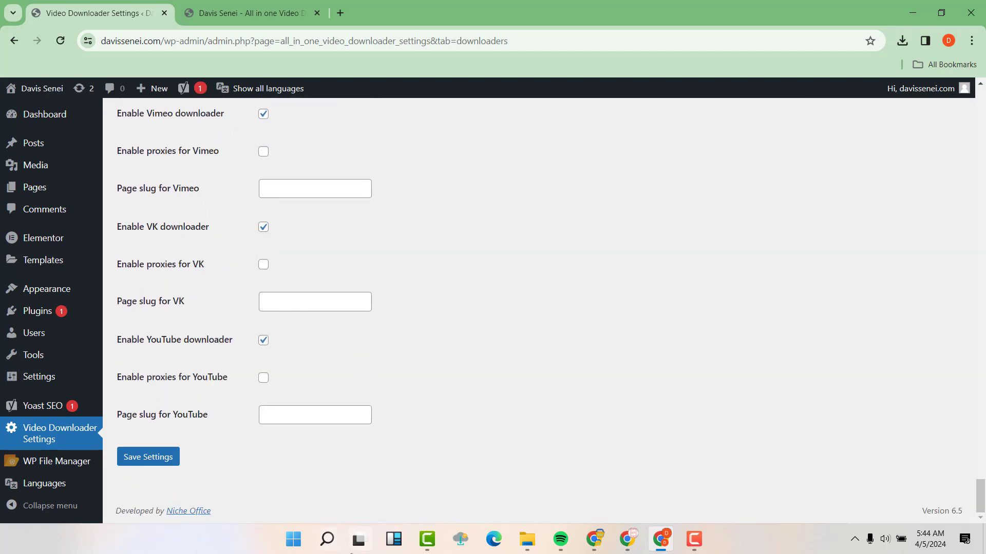
{"action": "left_click", "coordinate": [149, 458]}
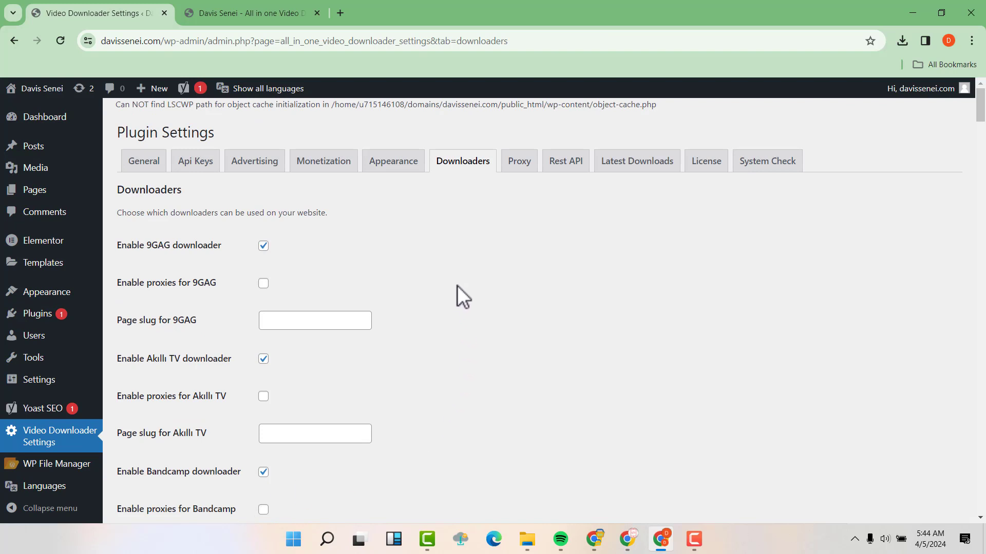
- Look through the plugin's Proxy, Rest API and Latest Downloads settings and check the server requirements in System Check
{"action": "left_click", "coordinate": [521, 165]}
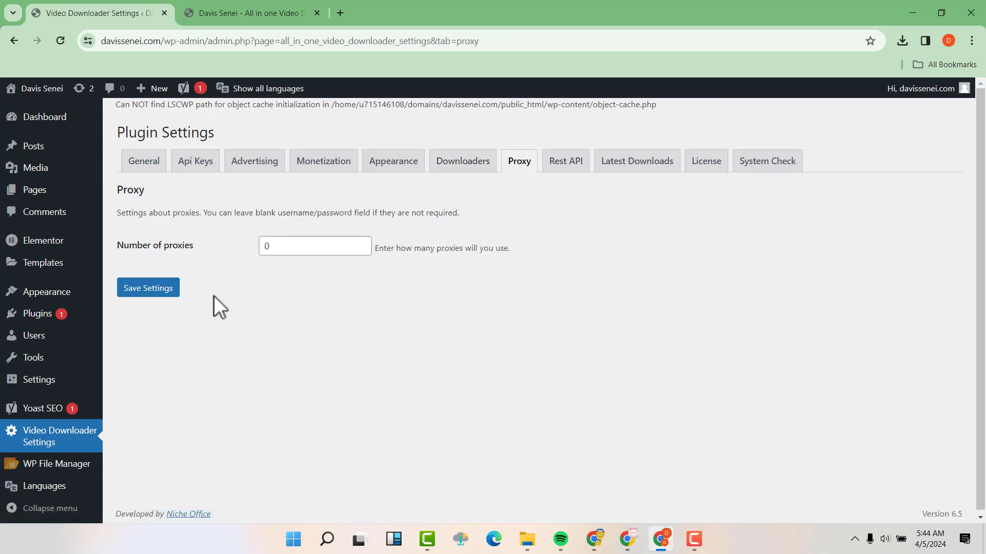
{"action": "left_click", "coordinate": [566, 162]}
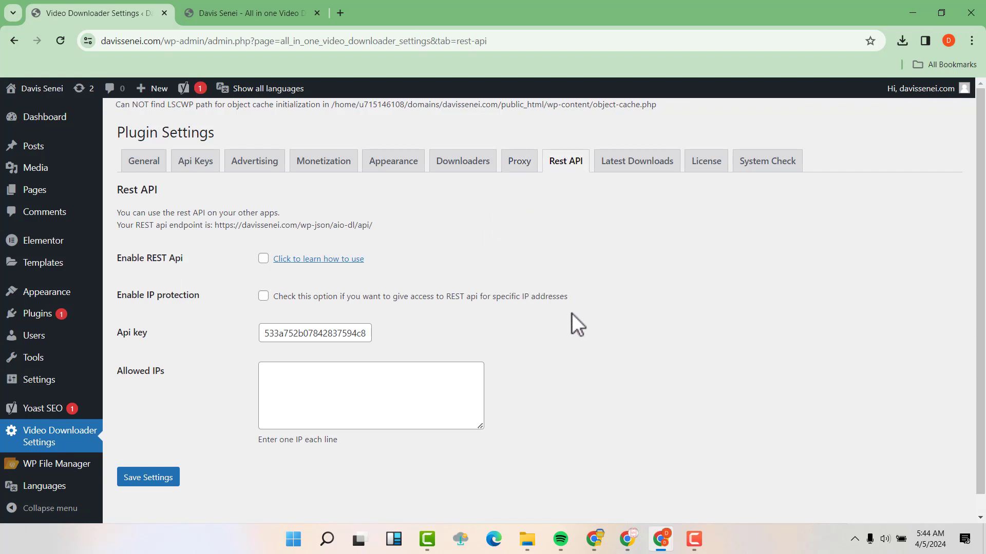
{"action": "left_click", "coordinate": [643, 164]}
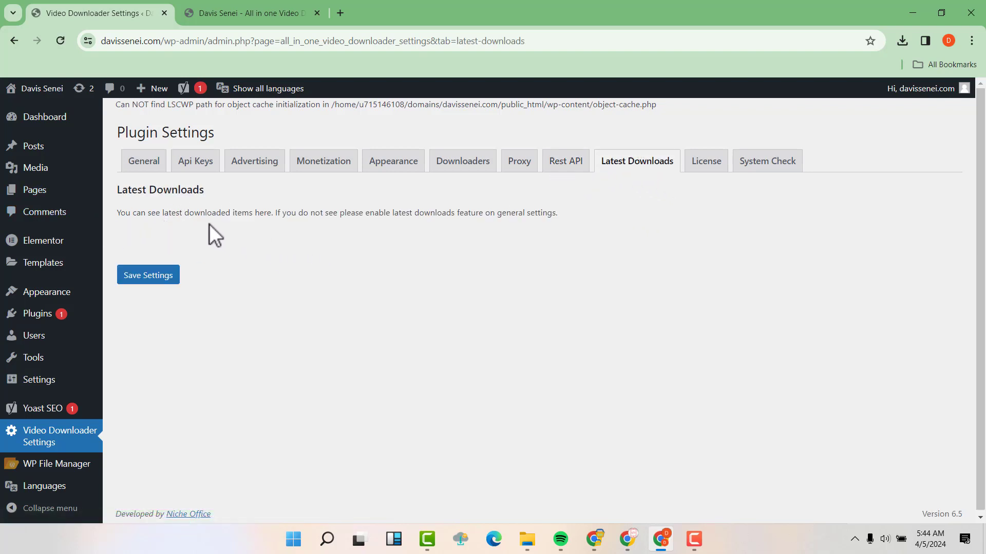
{"action": "left_click", "coordinate": [707, 174]}
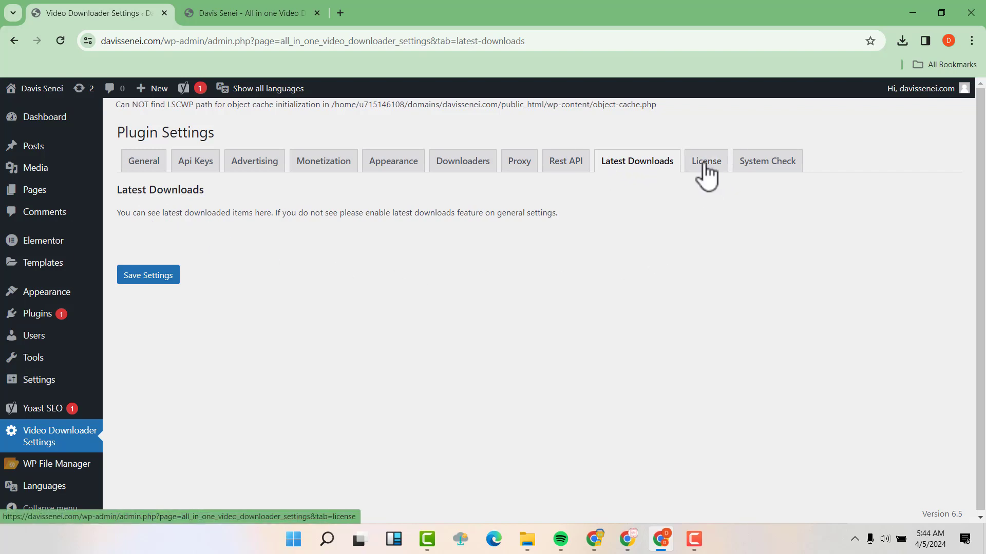
{"action": "left_click", "coordinate": [769, 170]}
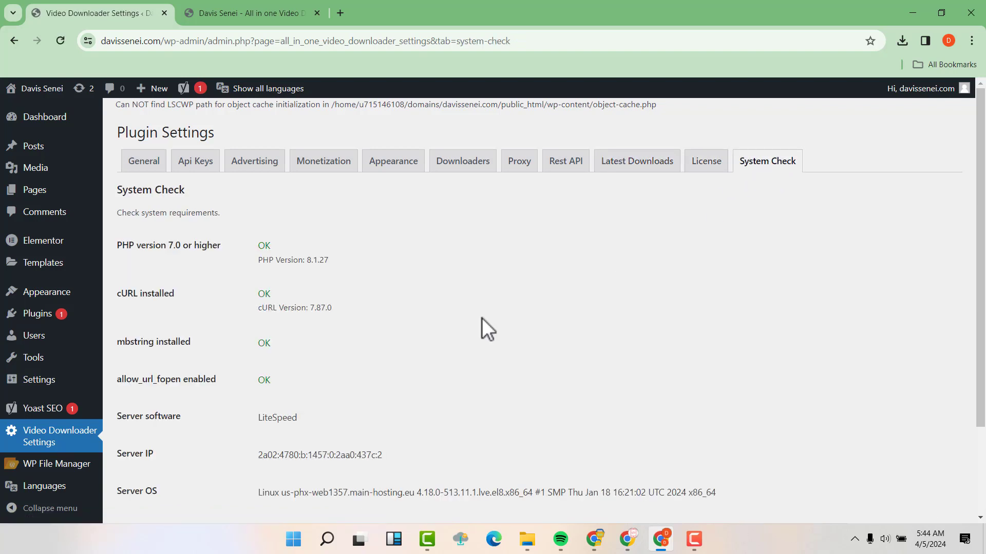
- Check the remaining server details in System Check and open the plugin's License settings
{"action": "scroll", "coordinate": [462, 303], "scroll_direction": "down", "scroll_amount": 3}
{"action": "scroll", "coordinate": [439, 290], "scroll_direction": "up", "scroll_amount": 2}
{"action": "left_click", "coordinate": [708, 164]}
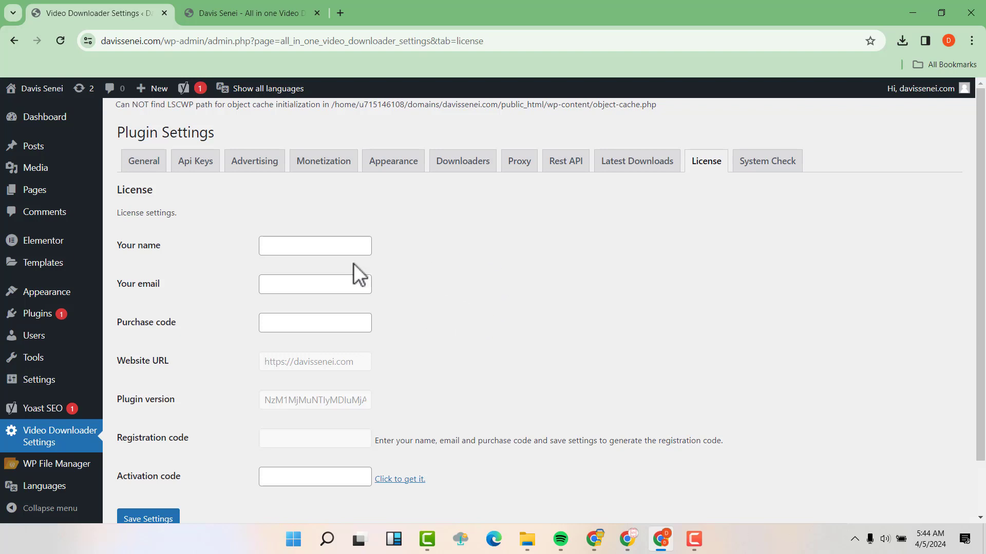
- Reload the website's front page and examine its header, supported sources list, feature descriptions and blog posts section
{"action": "left_click", "coordinate": [264, 9]}
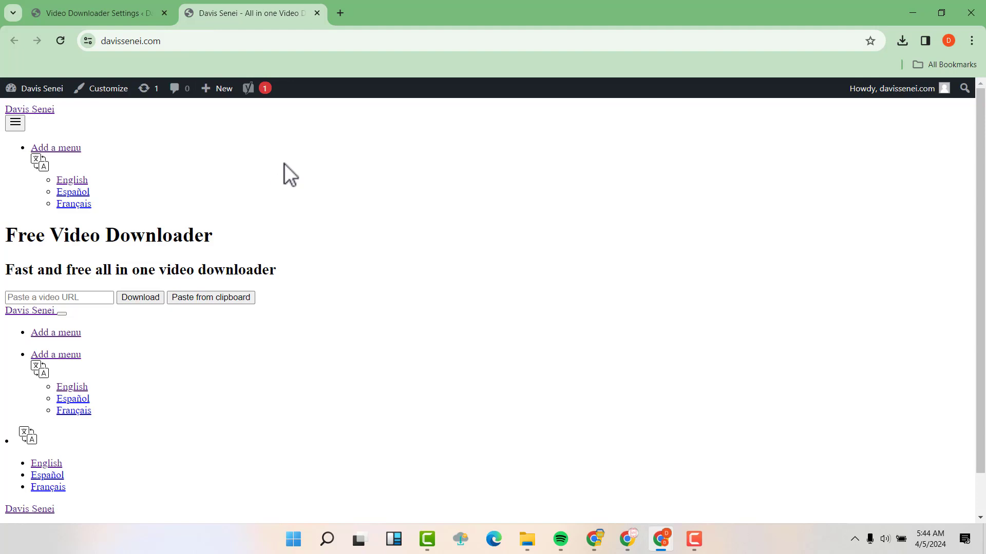
{"action": "left_click", "coordinate": [60, 41]}
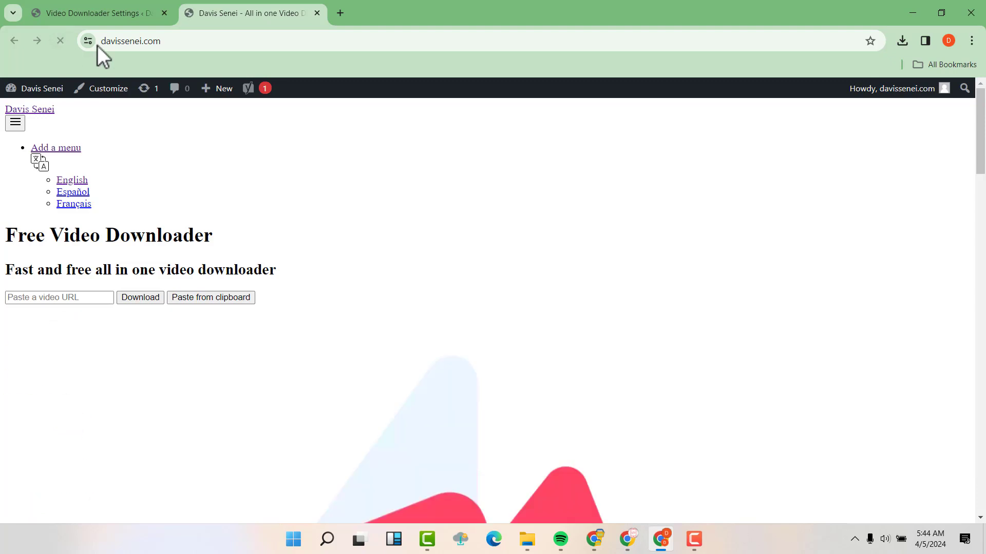
{"action": "scroll", "coordinate": [596, 203], "scroll_direction": "down", "scroll_amount": 10}
{"action": "scroll", "coordinate": [593, 187], "scroll_direction": "down", "scroll_amount": 20}
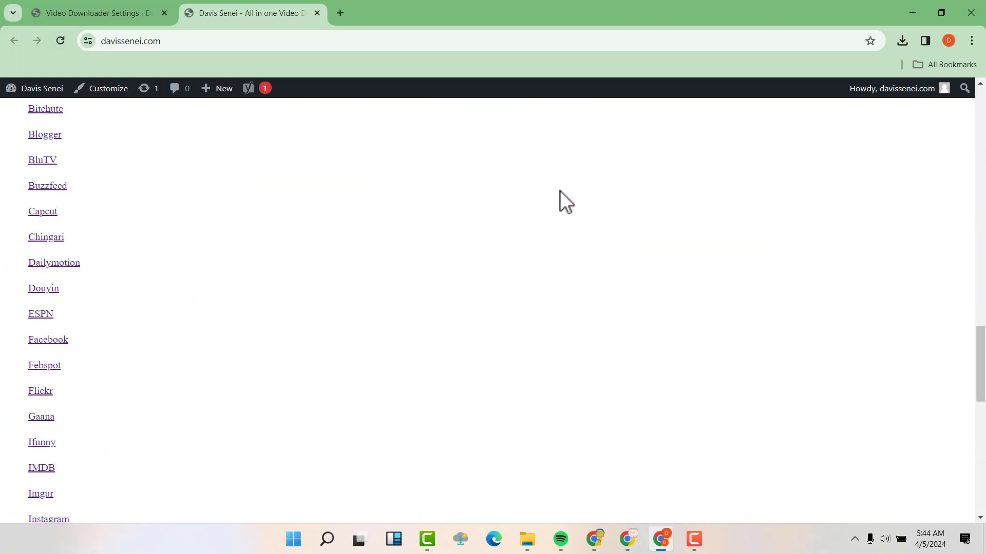
{"action": "scroll", "coordinate": [121, 234], "scroll_direction": "up", "scroll_amount": 7}
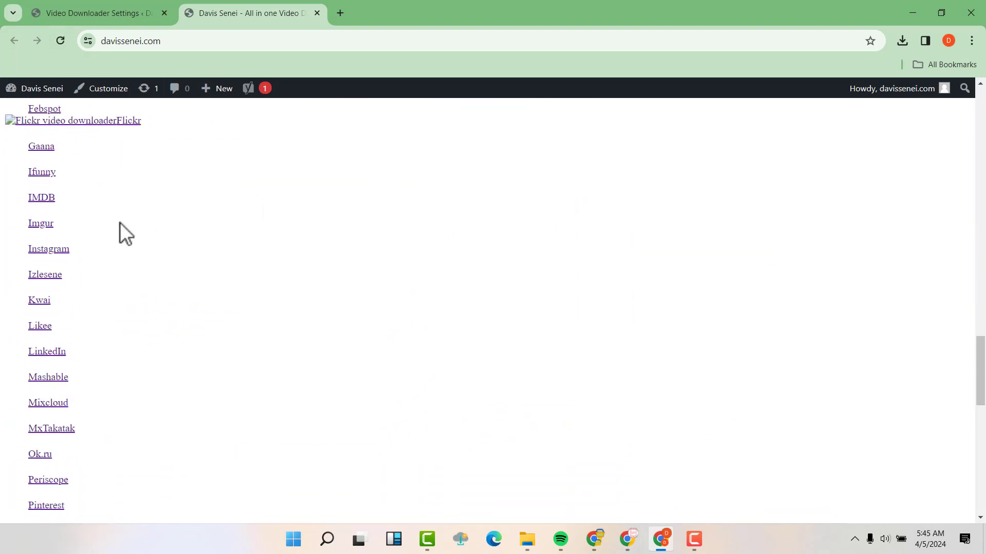
{"action": "scroll", "coordinate": [72, 329], "scroll_direction": "down", "scroll_amount": 15}
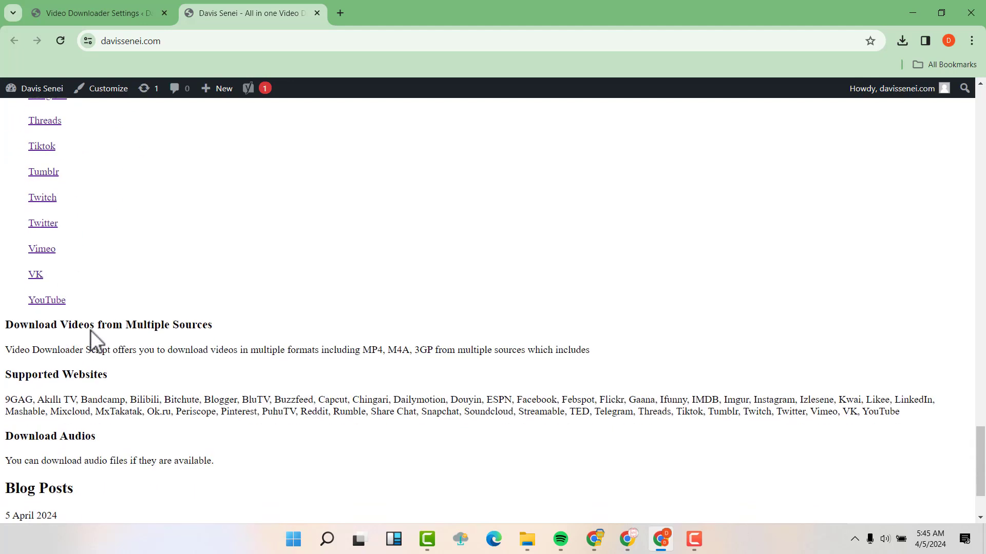
{"action": "scroll", "coordinate": [571, 264], "scroll_direction": "up", "scroll_amount": 20}
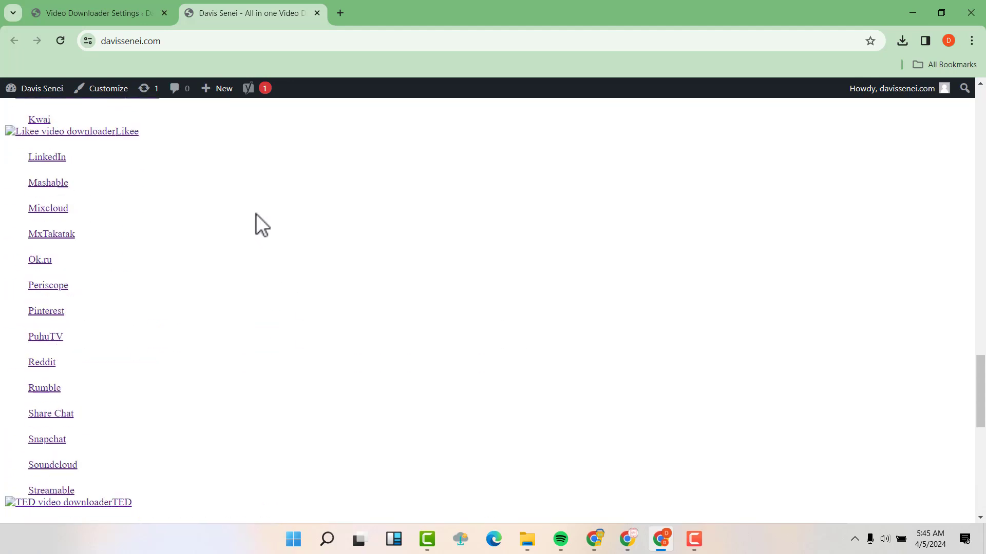
{"action": "scroll", "coordinate": [320, 234], "scroll_direction": "up", "scroll_amount": 10}
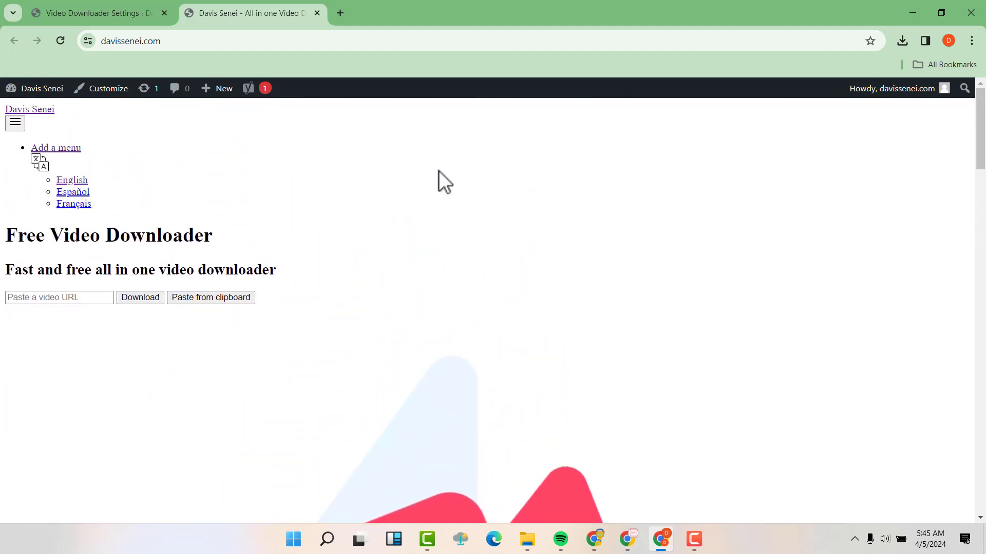
- Return to the plugin's License settings and enter the license holder's name and email
{"action": "left_click", "coordinate": [105, 10]}
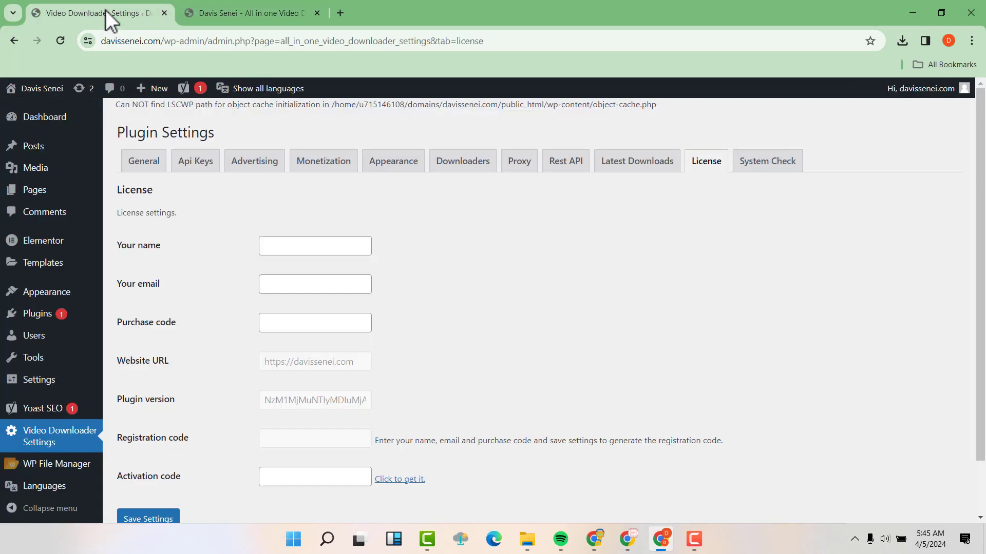
{"action": "left_click", "coordinate": [288, 245]}
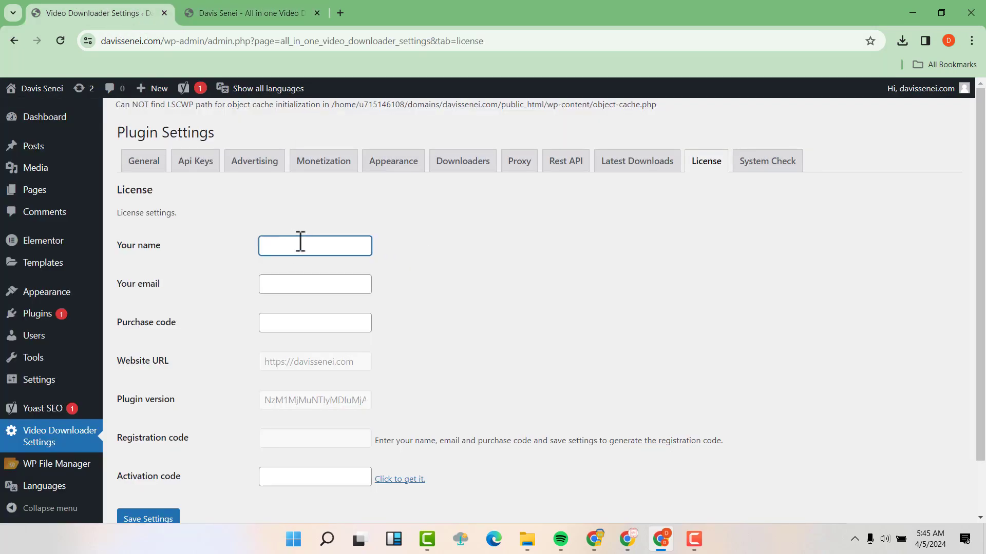
{"action": "type", "text": "Davis"}
{"action": "left_click", "coordinate": [306, 285]}
{"action": "key", "text": "ctrl+v"}
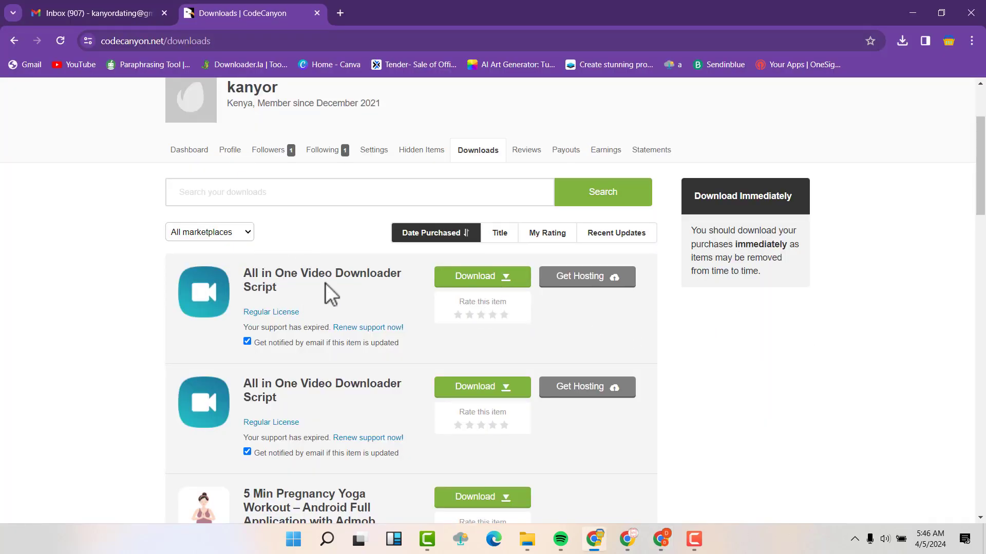
- Download the first All in One Video Downloader Script's text license certificate from CodeCanyon, and save its purchase code in the License settings
{"action": "left_click", "coordinate": [501, 281]}
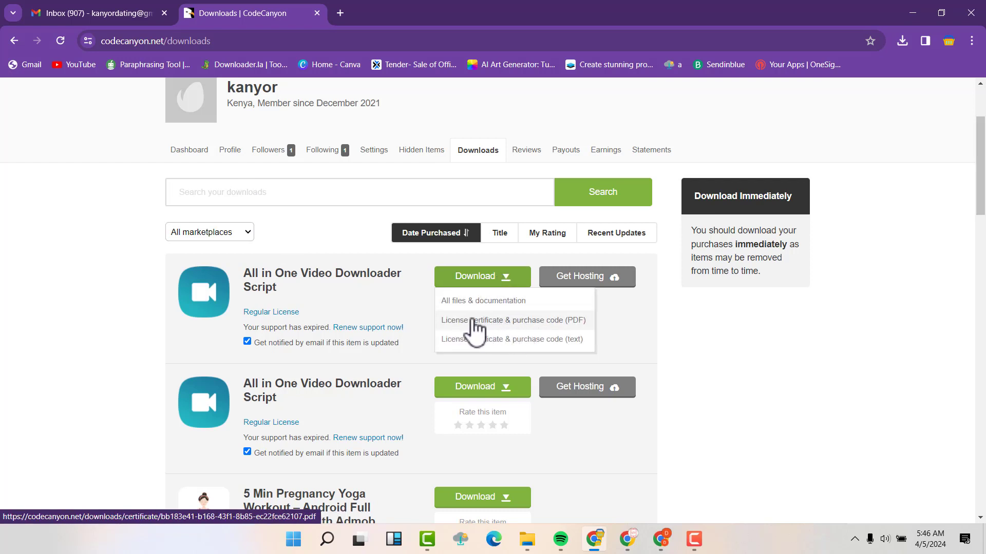
{"action": "left_click", "coordinate": [552, 340]}
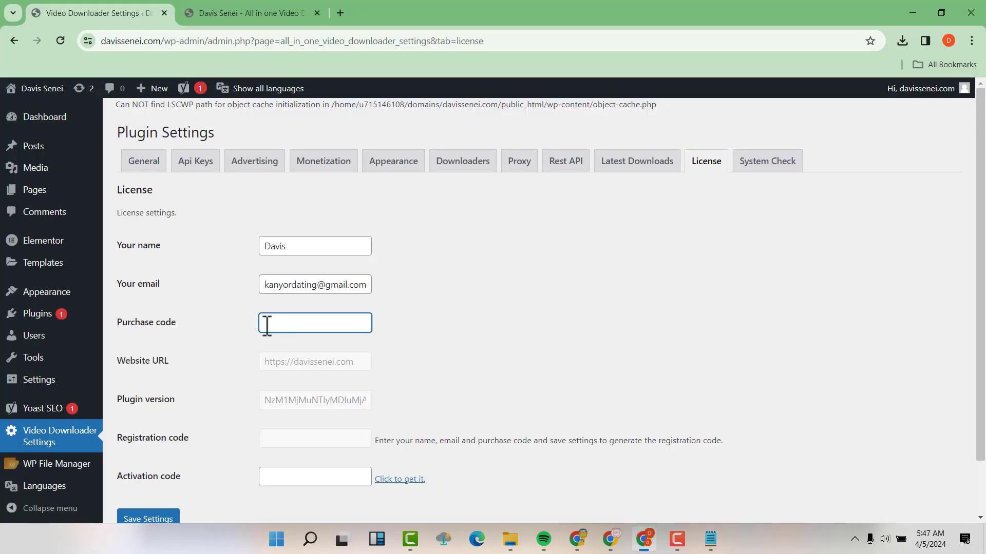
{"action": "key", "text": "ctrl+v"}
{"action": "scroll", "coordinate": [403, 313], "scroll_direction": "down", "scroll_amount": 1}
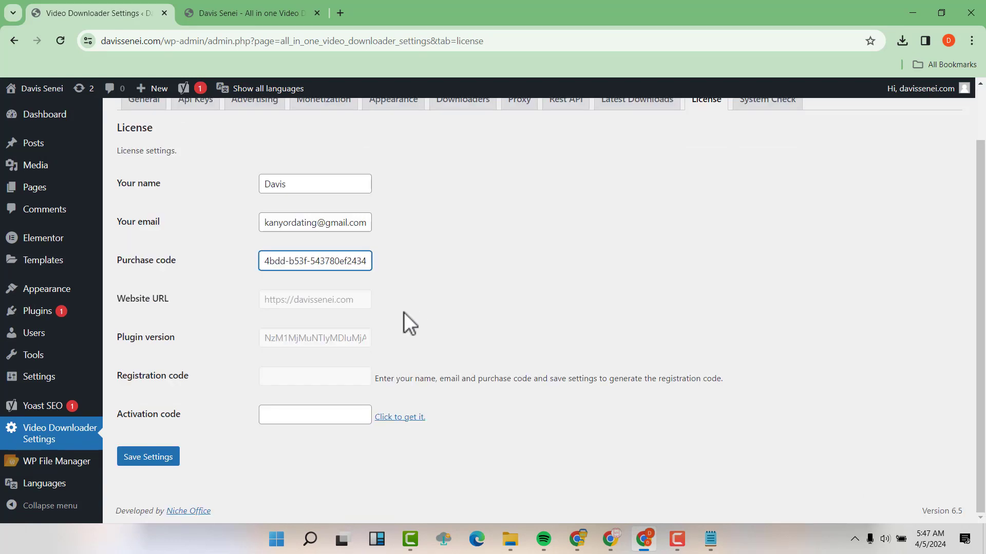
{"action": "left_click", "coordinate": [160, 463]}
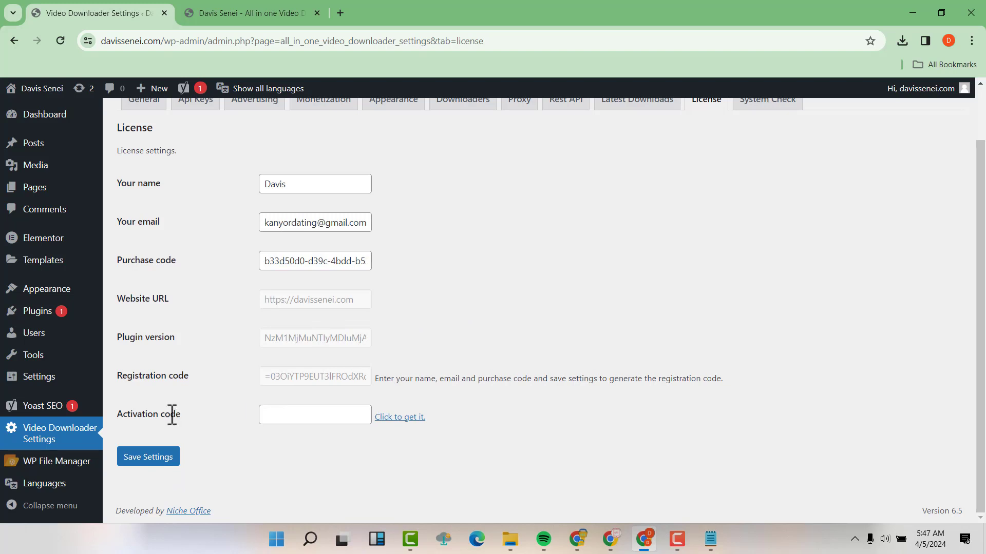
- Open the plugin's license activation page and copy the registration code from the License settings
{"action": "left_click", "coordinate": [404, 419]}
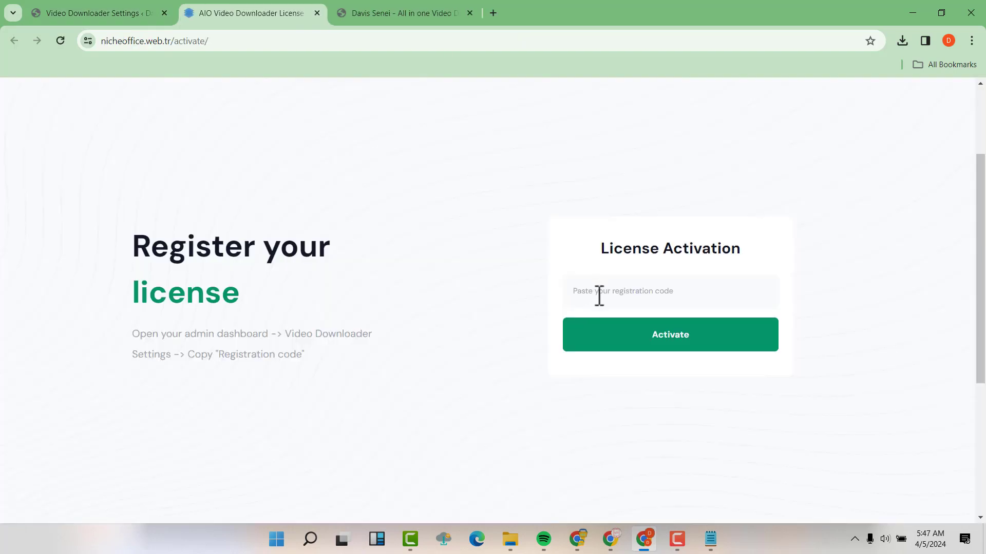
{"action": "left_click", "coordinate": [600, 293]}
{"action": "left_click", "coordinate": [98, 15]}
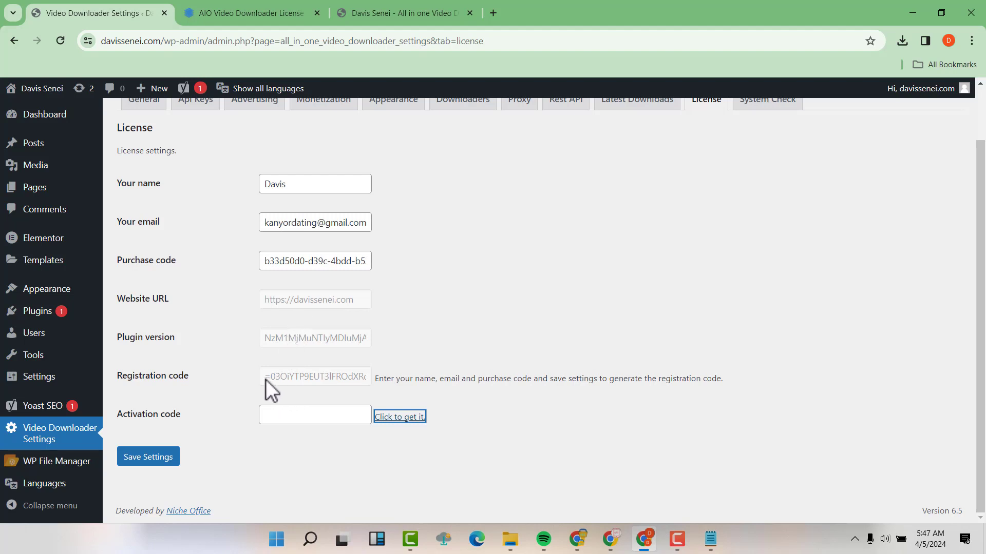
{"action": "left_click_drag", "start_coordinate": [265, 379], "coordinate": [353, 374]}
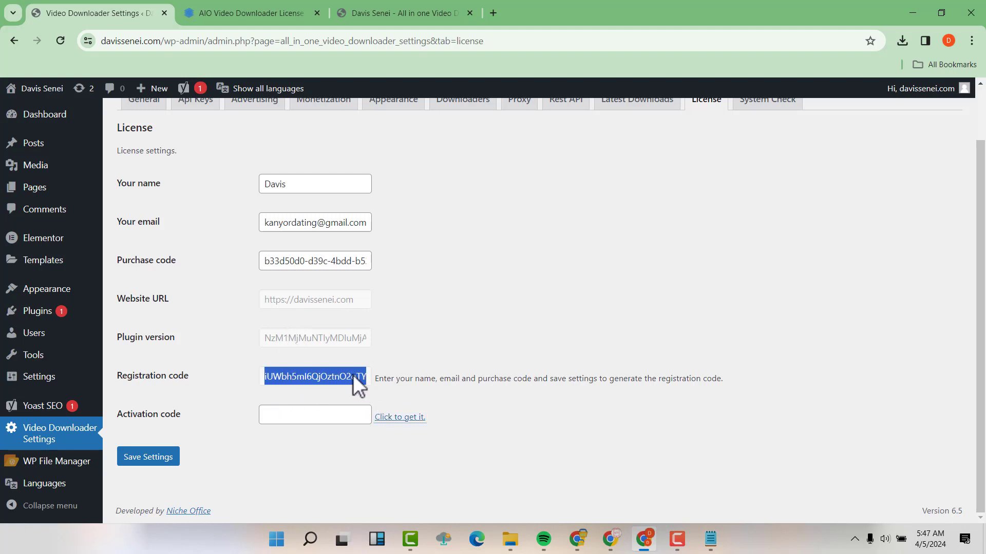
{"action": "right_click", "coordinate": [354, 377]}
{"action": "left_click", "coordinate": [381, 245]}
- Paste the registration code into the License Activation form and generate the activation code
{"action": "left_click", "coordinate": [248, 12]}
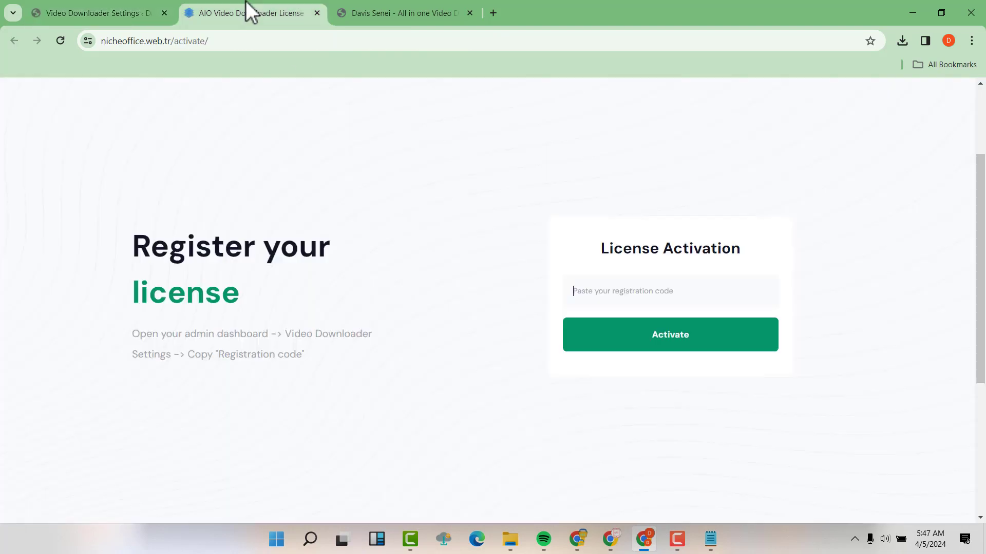
{"action": "right_click", "coordinate": [601, 296]}
{"action": "left_click", "coordinate": [631, 228]}
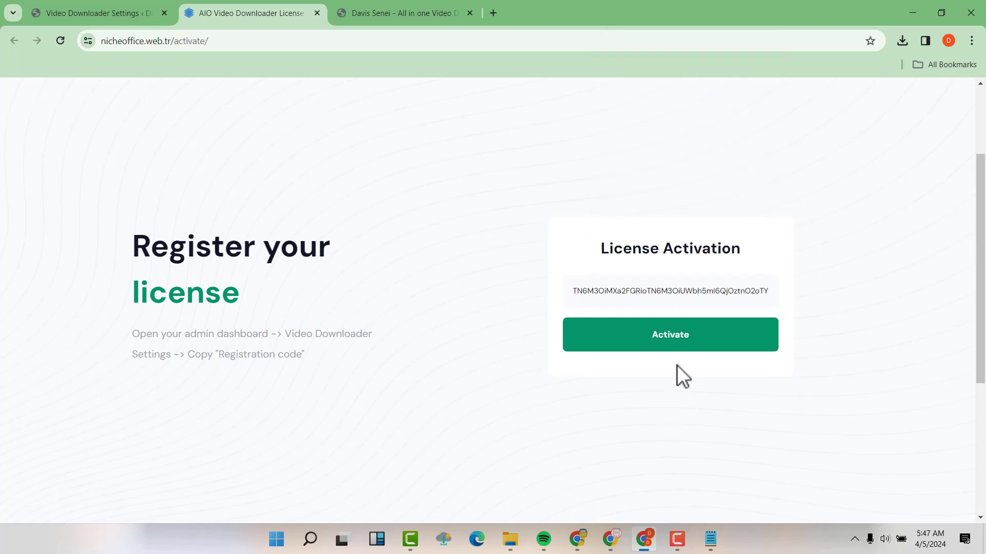
{"action": "left_click", "coordinate": [687, 340]}
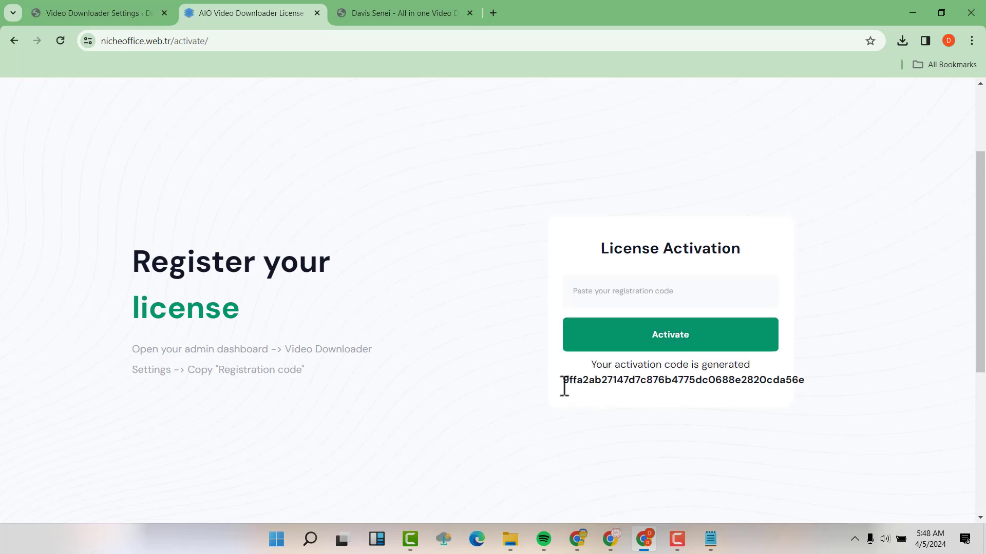
- Copy the generated activation code, paste it into the plugin's License settings and save them
{"action": "left_click_drag", "start_coordinate": [562, 381], "coordinate": [794, 389]}
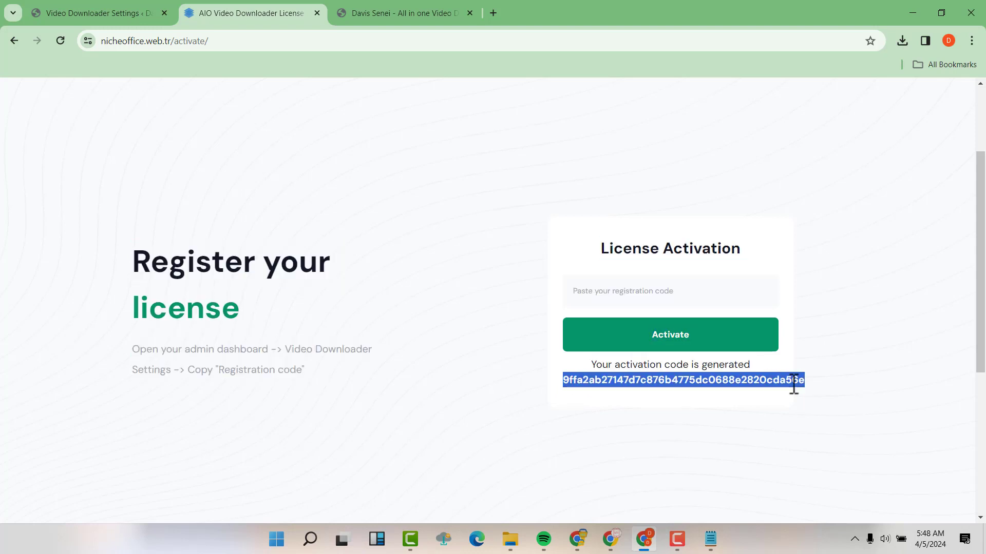
{"action": "left_click", "coordinate": [69, 8]}
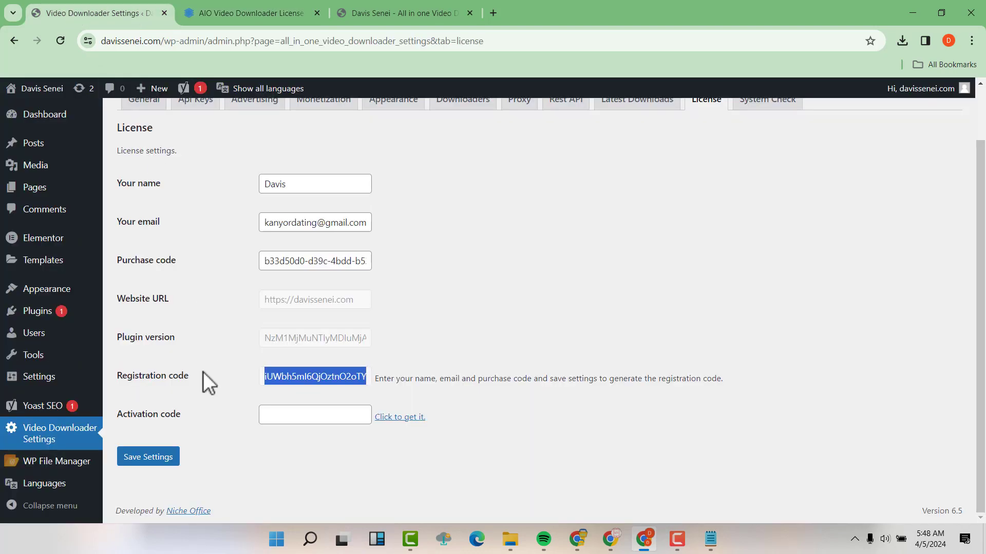
{"action": "left_click", "coordinate": [295, 415]}
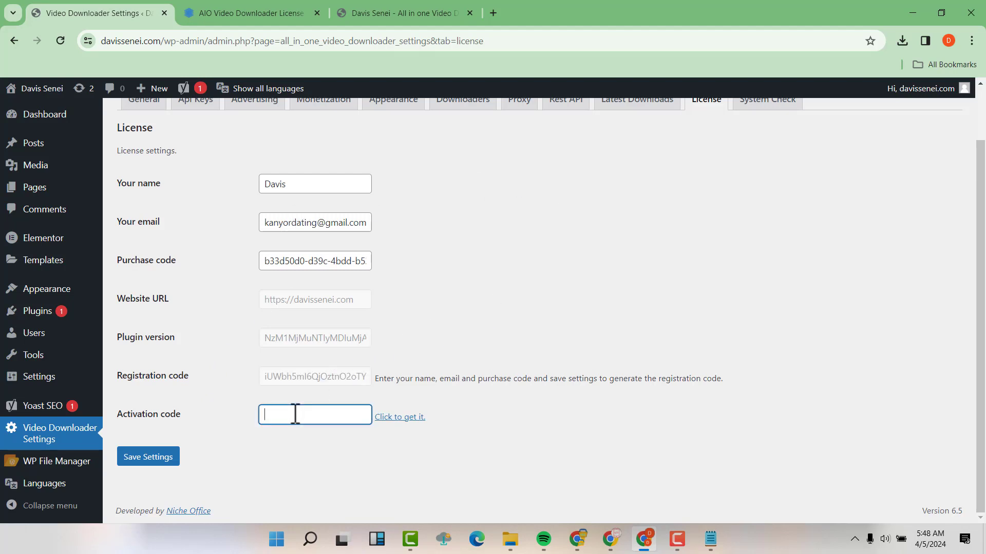
{"action": "key", "text": "ctrl+v"}
{"action": "left_click", "coordinate": [169, 458]}
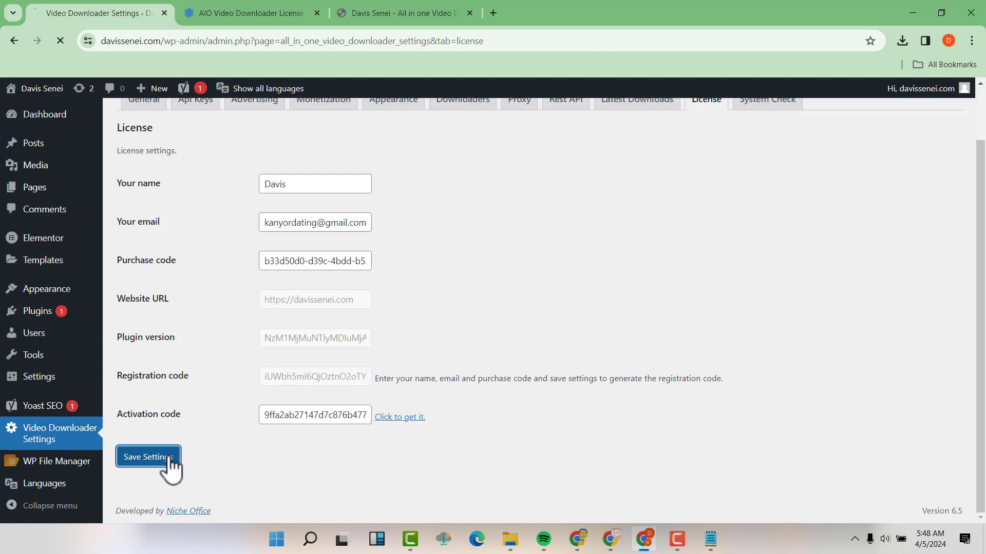
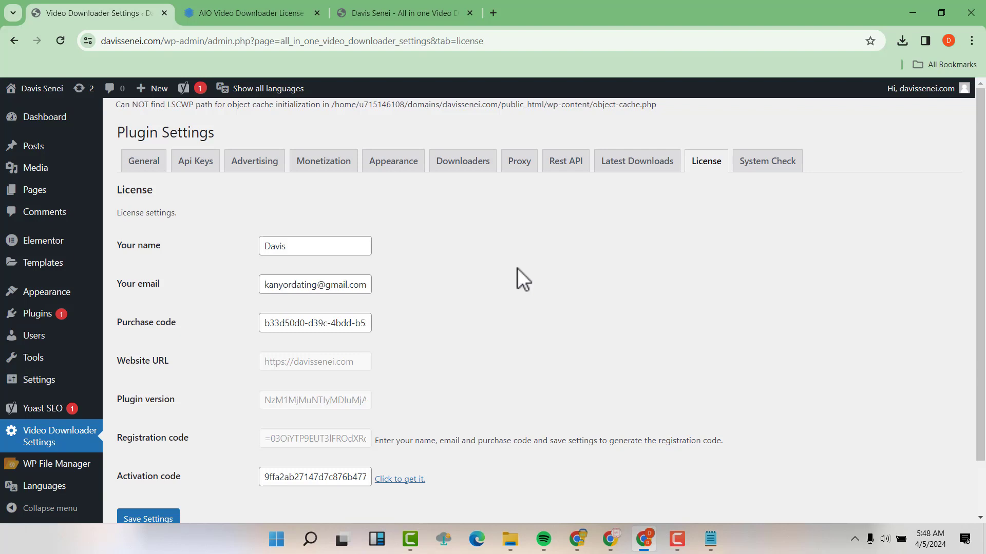
- Open the website's front end in a new browser tab and switch to a tab showing its home page
{"action": "mouse_move", "coordinate": [19, 92]}
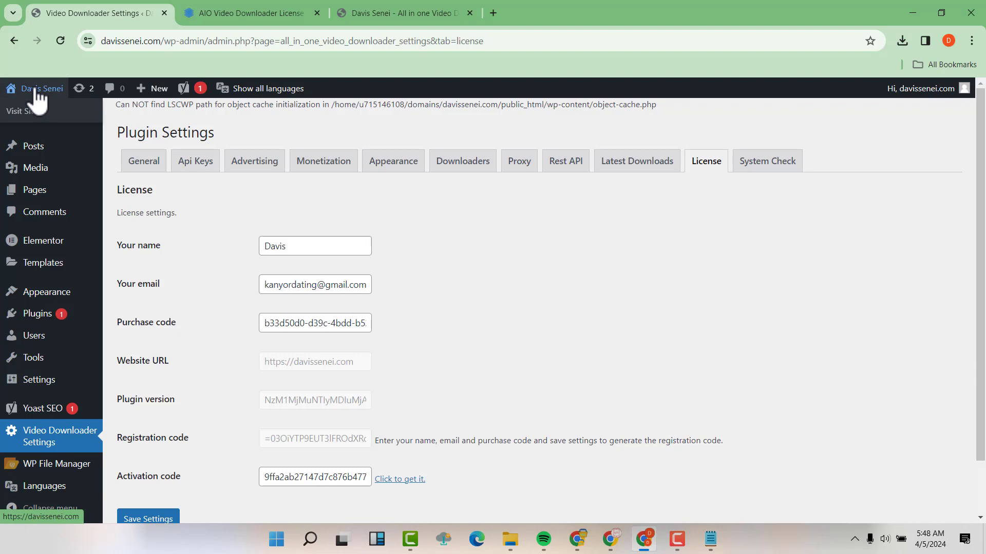
{"action": "right_click", "coordinate": [24, 114]}
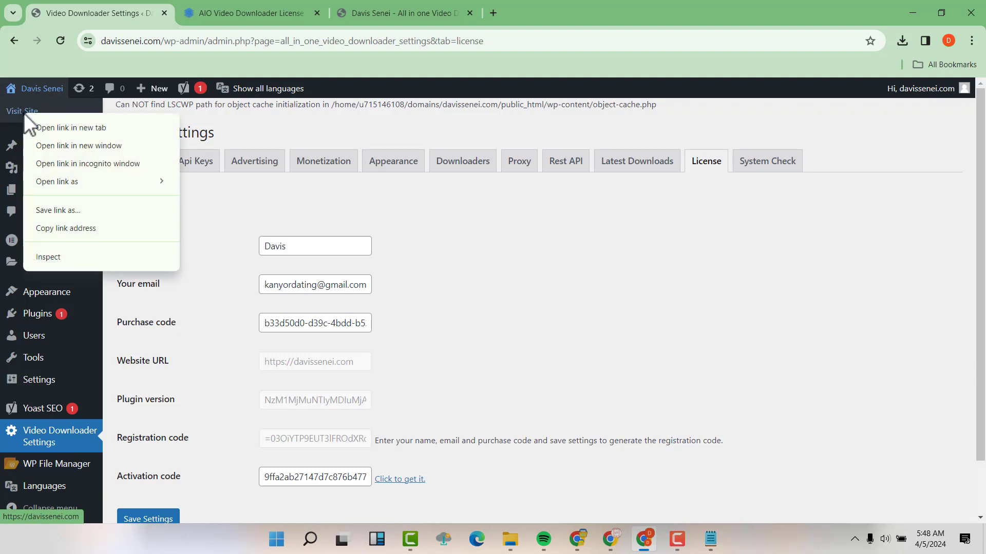
{"action": "left_click", "coordinate": [78, 127]}
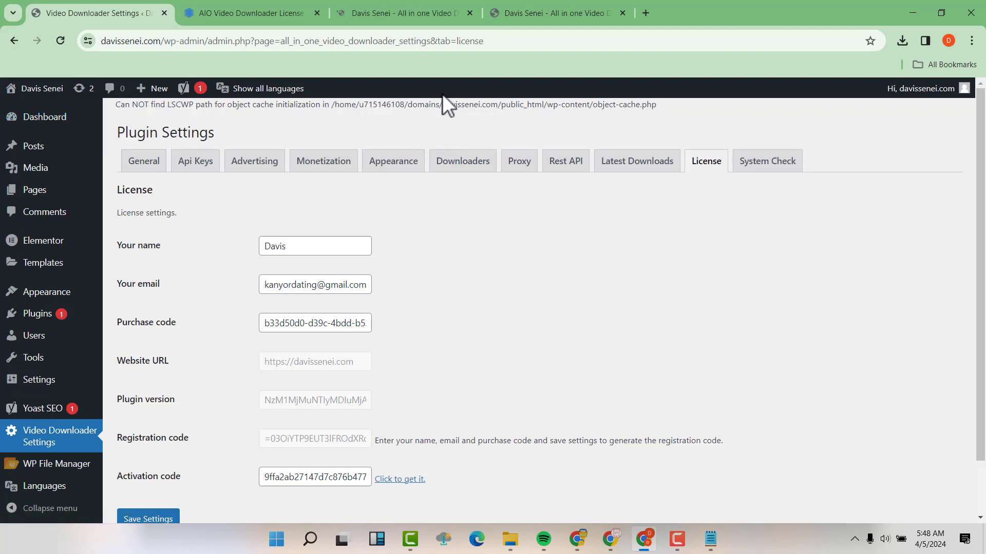
{"action": "left_click", "coordinate": [414, 12]}
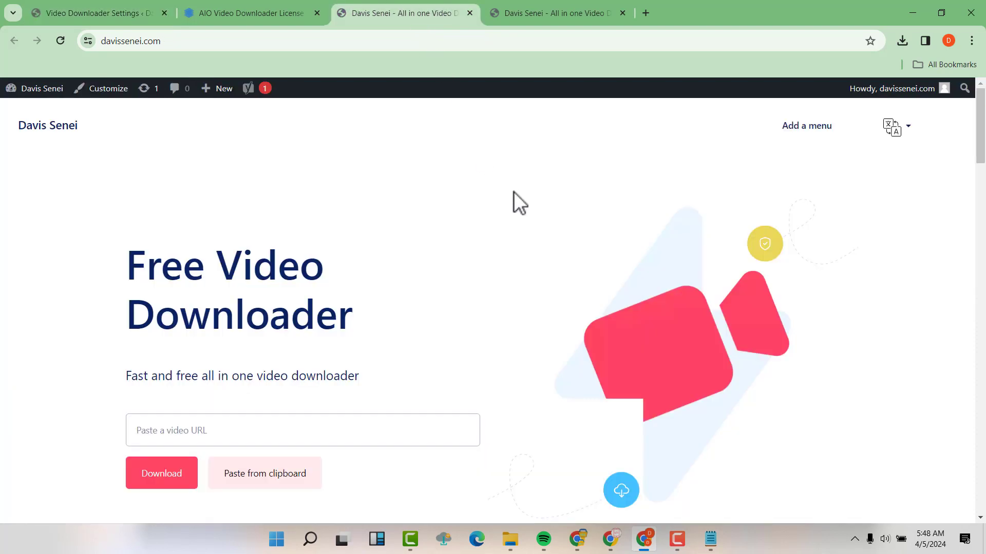
- Examine the video downloader home page, including its supported sources grid, blog posts section and footer
{"action": "scroll", "coordinate": [513, 192], "scroll_direction": "down", "scroll_amount": 4}
{"action": "scroll", "coordinate": [514, 190], "scroll_direction": "down", "scroll_amount": 5}
{"action": "scroll", "coordinate": [514, 190], "scroll_direction": "down", "scroll_amount": 10}
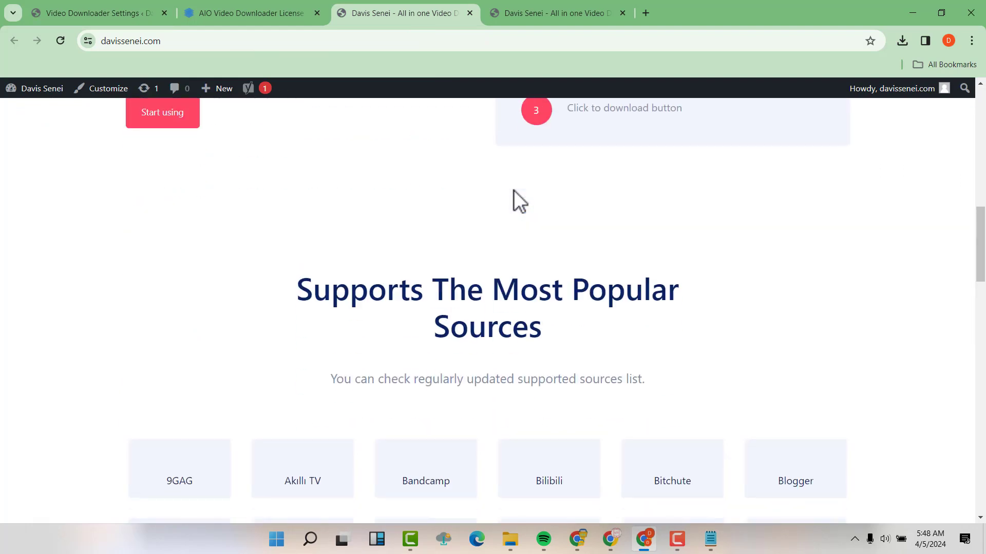
{"action": "scroll", "coordinate": [506, 179], "scroll_direction": "up", "scroll_amount": 1}
{"action": "scroll", "coordinate": [506, 180], "scroll_direction": "up", "scroll_amount": 14}
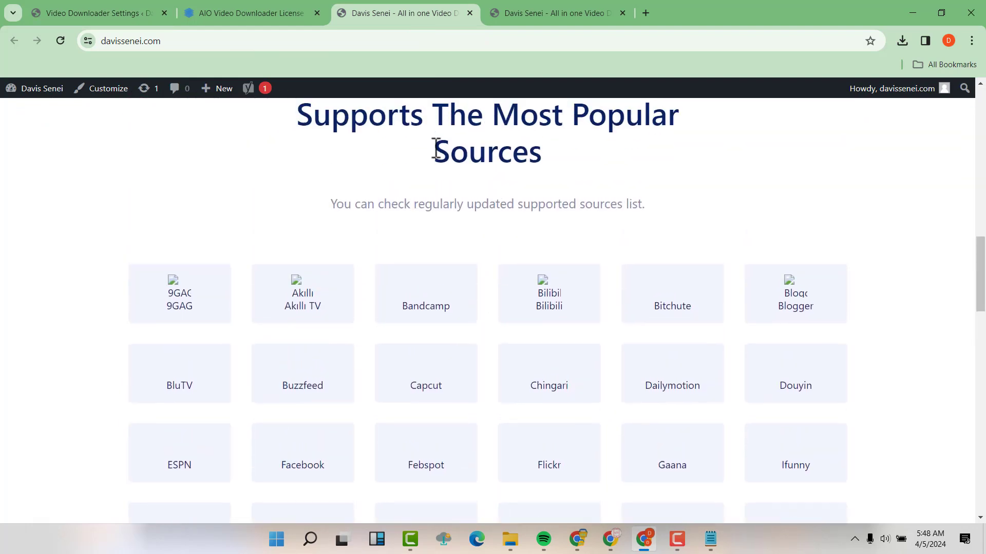
{"action": "scroll", "coordinate": [539, 202], "scroll_direction": "down", "scroll_amount": 7}
{"action": "scroll", "coordinate": [546, 213], "scroll_direction": "down", "scroll_amount": 8}
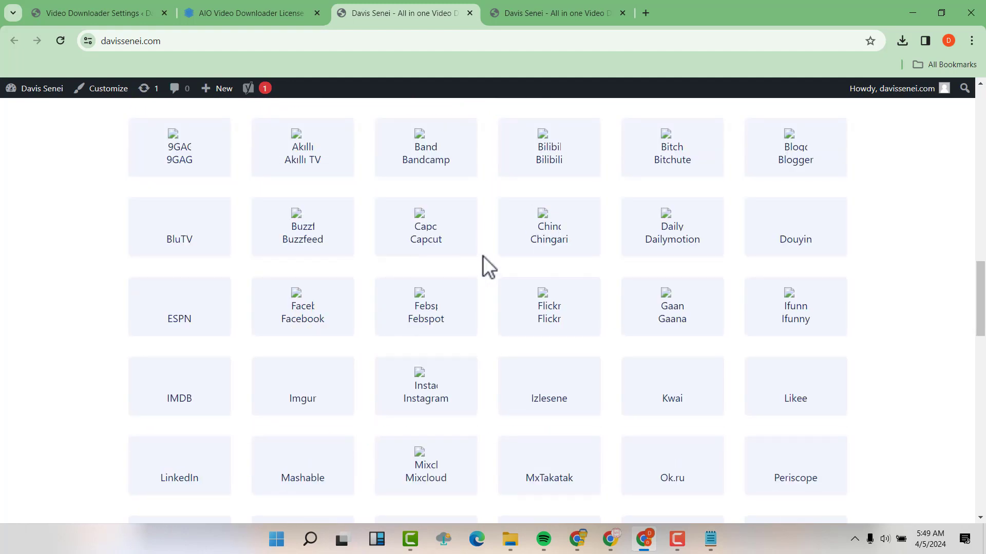
{"action": "scroll", "coordinate": [571, 277], "scroll_direction": "down", "scroll_amount": 3}
{"action": "scroll", "coordinate": [570, 272], "scroll_direction": "down", "scroll_amount": 15}
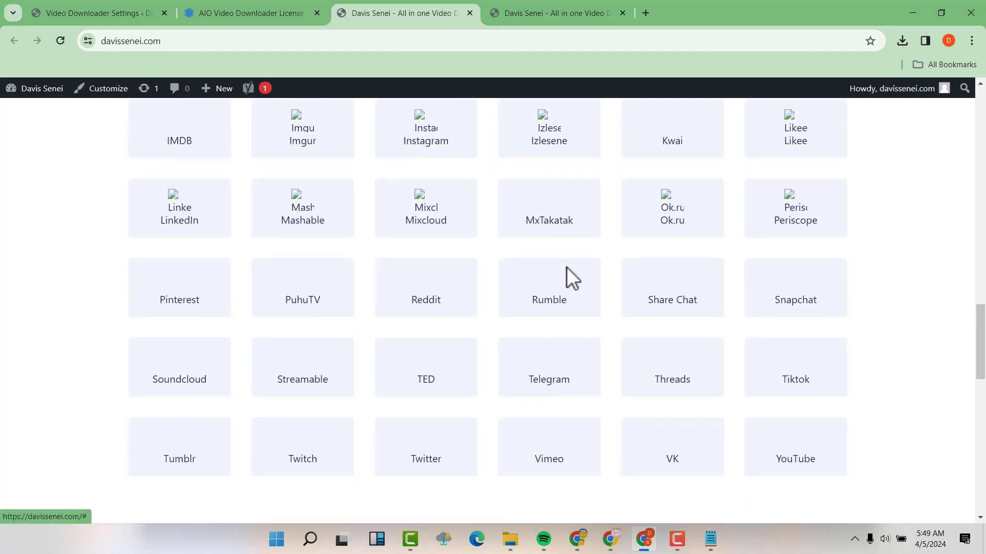
{"action": "scroll", "coordinate": [565, 266], "scroll_direction": "up", "scroll_amount": 15}
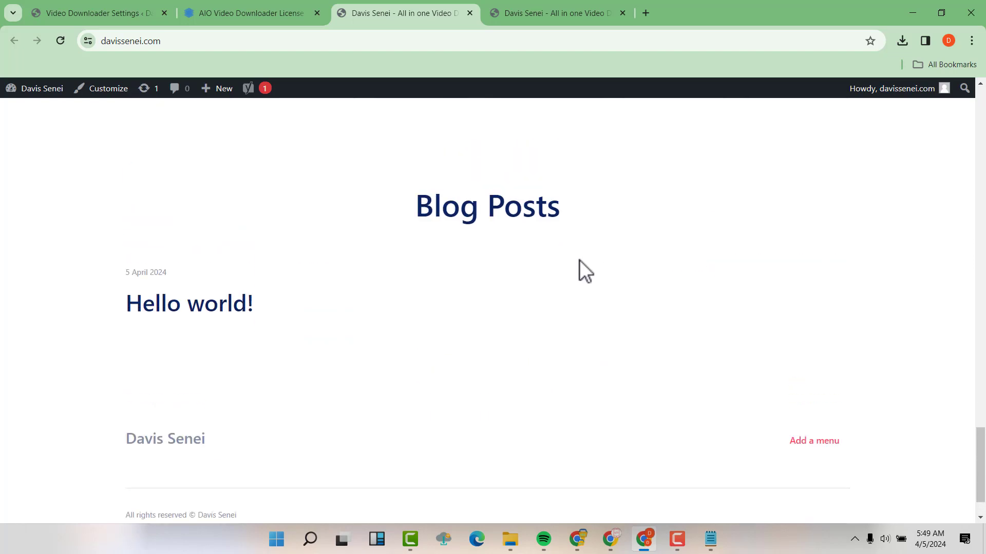
{"action": "scroll", "coordinate": [706, 226], "scroll_direction": "up", "scroll_amount": 15}
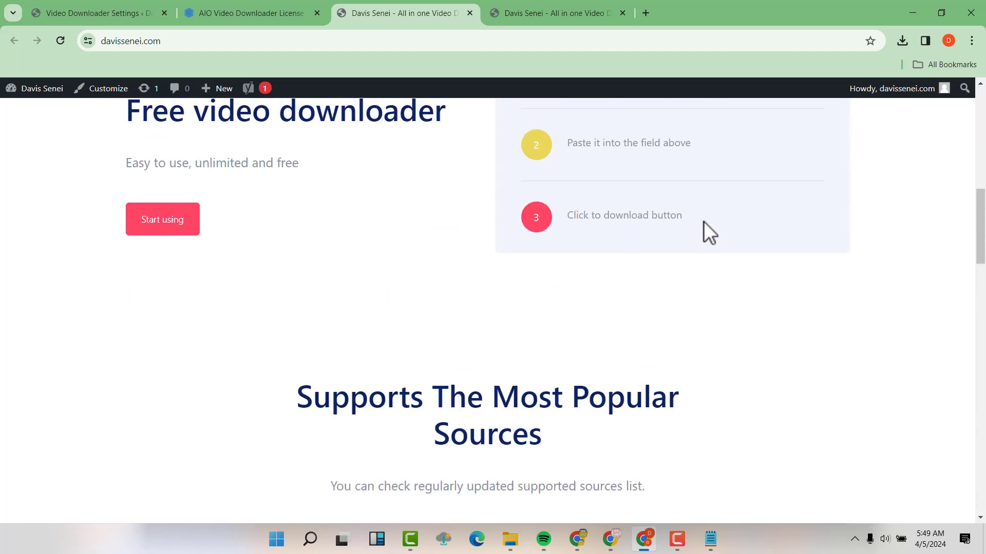
{"action": "scroll", "coordinate": [473, 257], "scroll_direction": "up", "scroll_amount": 1}
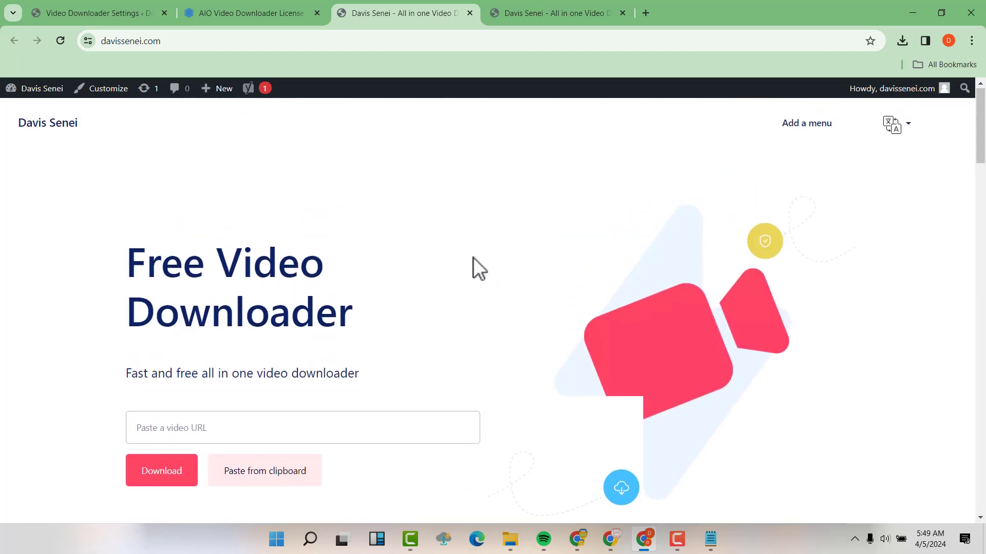
{"action": "scroll", "coordinate": [483, 248], "scroll_direction": "down", "scroll_amount": 1}
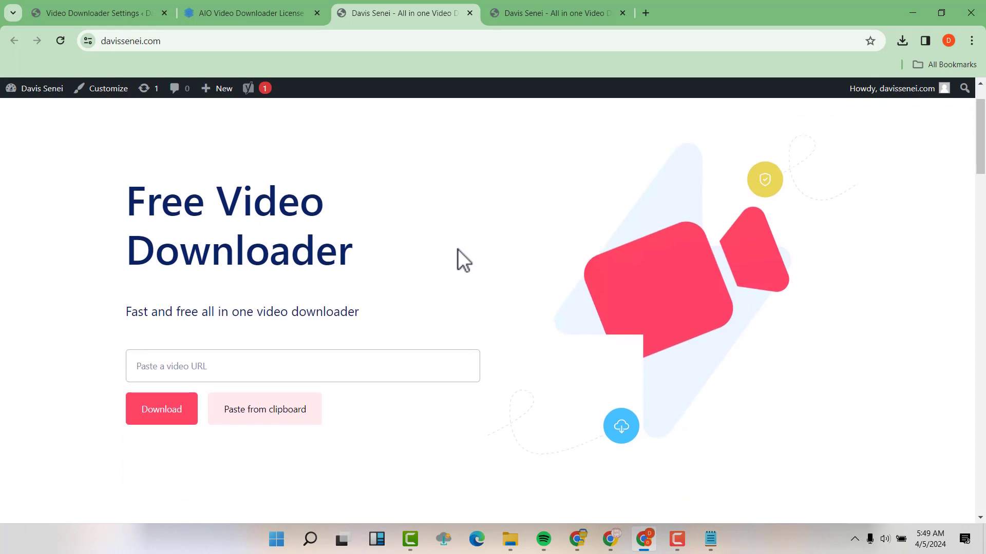
{"action": "scroll", "coordinate": [446, 257], "scroll_direction": "down", "scroll_amount": 10}
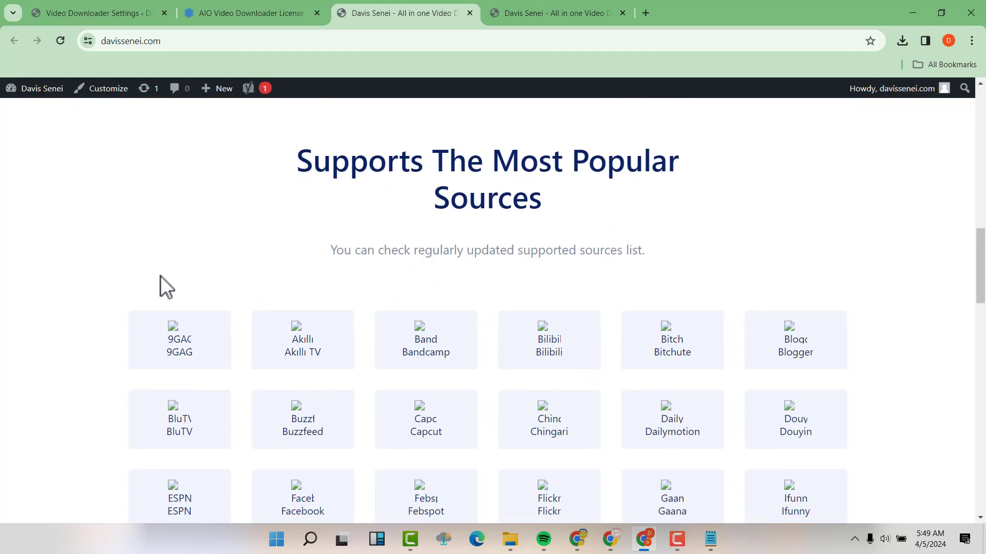
{"action": "scroll", "coordinate": [770, 318], "scroll_direction": "down", "scroll_amount": 7}
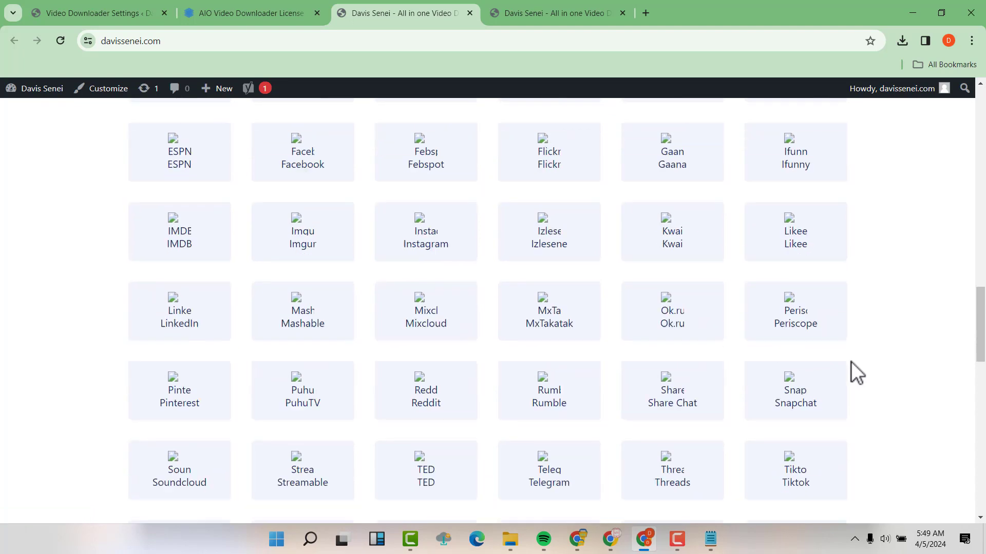
{"action": "scroll", "coordinate": [728, 313], "scroll_direction": "up", "scroll_amount": 6}
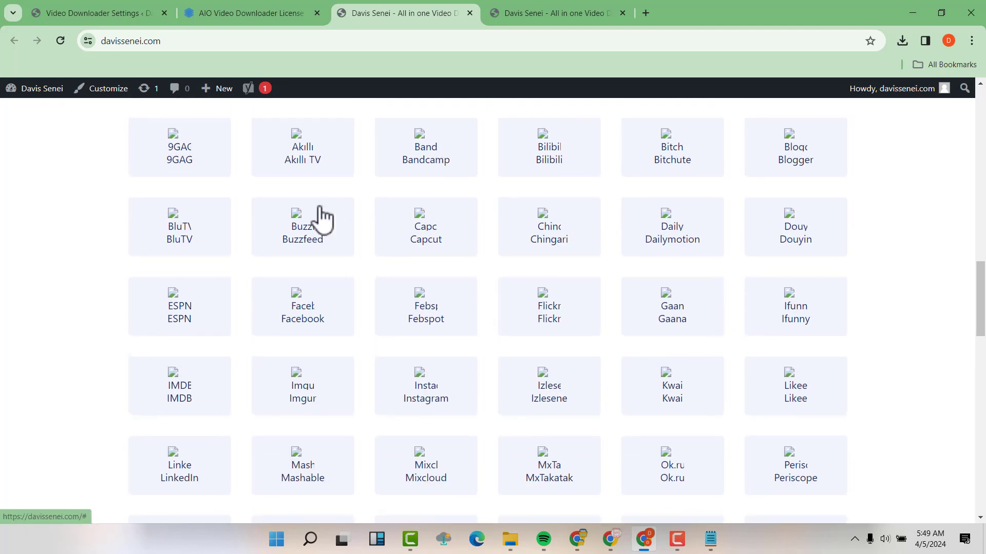
{"action": "scroll", "coordinate": [843, 292], "scroll_direction": "down", "scroll_amount": 7}
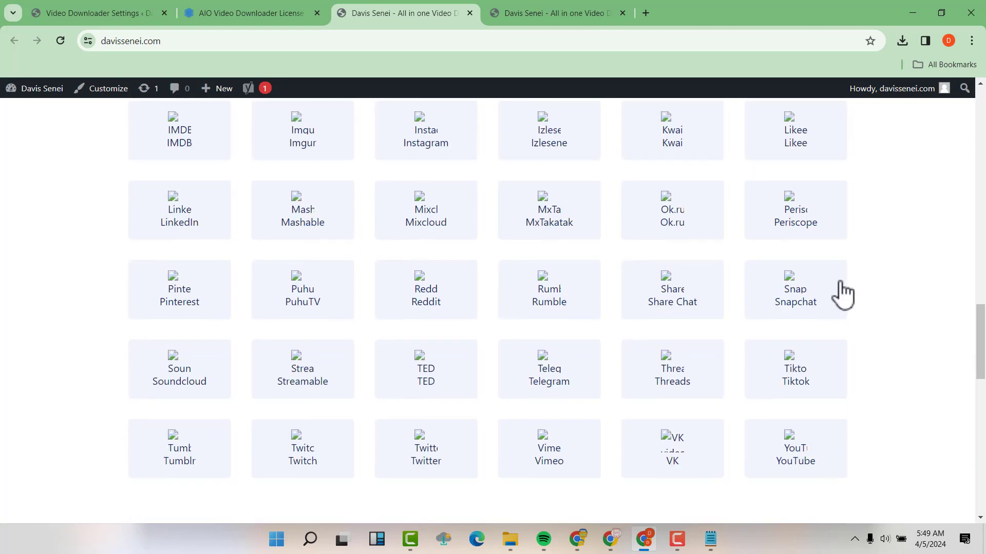
{"action": "scroll", "coordinate": [844, 295], "scroll_direction": "down", "scroll_amount": 3}
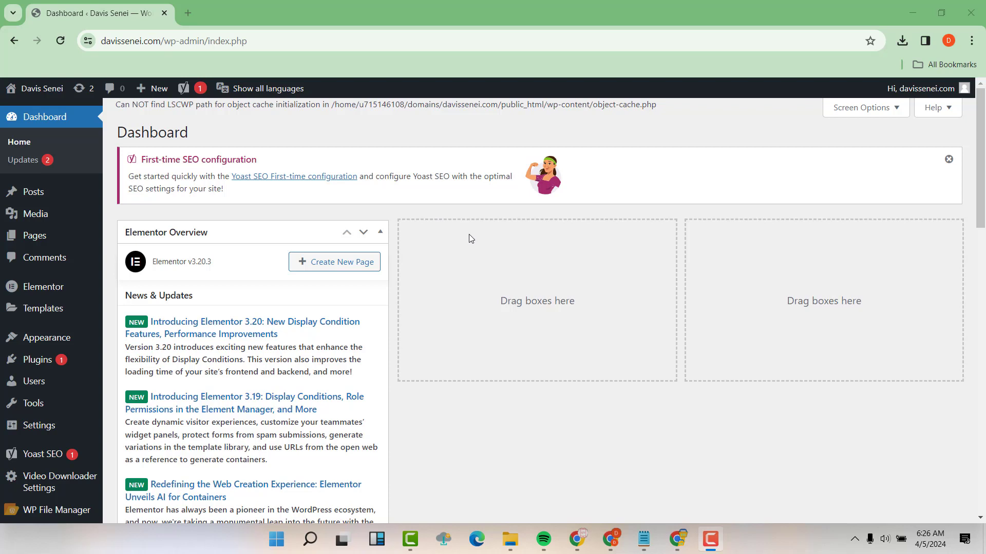
- Create a new page in a separate browser tab and title it "Facebook Video Downloader"
{"action": "mouse_move", "coordinate": [57, 241]}
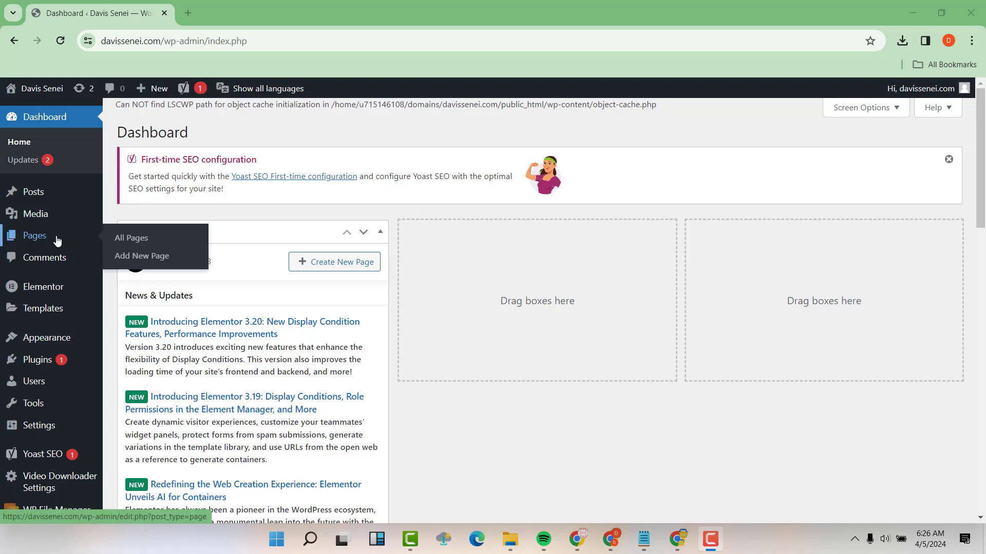
{"action": "right_click", "coordinate": [155, 257]}
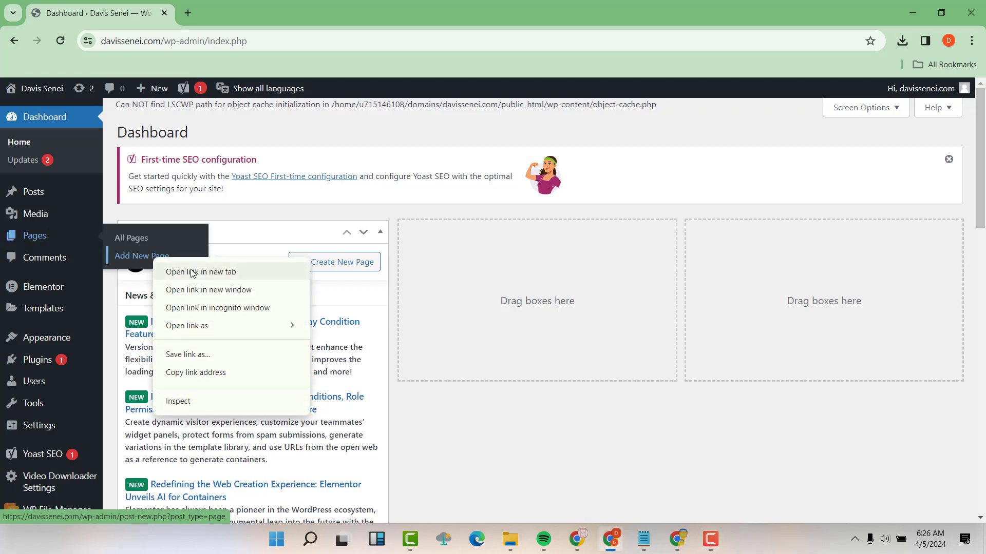
{"action": "left_click", "coordinate": [194, 272]}
{"action": "left_click", "coordinate": [213, 10]}
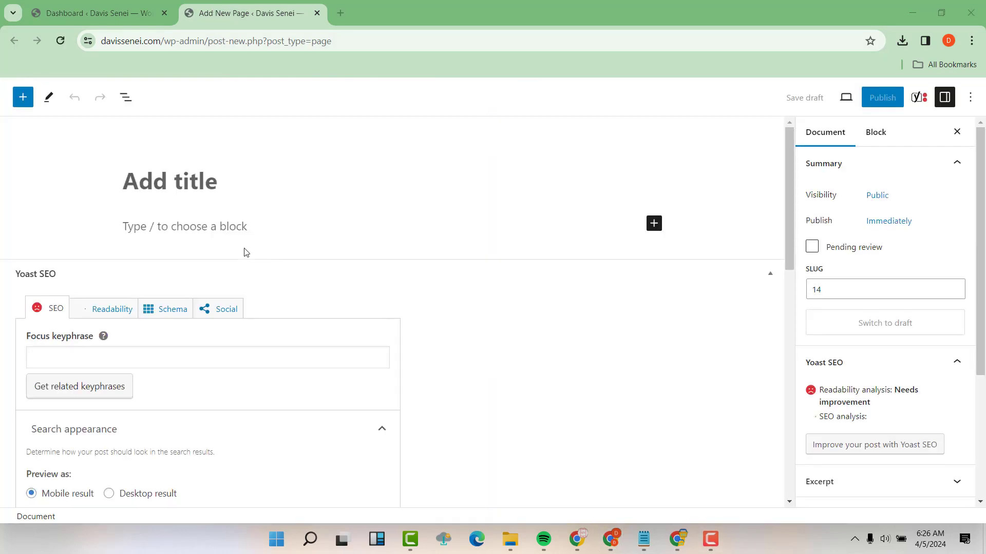
{"action": "left_click", "coordinate": [154, 201]}
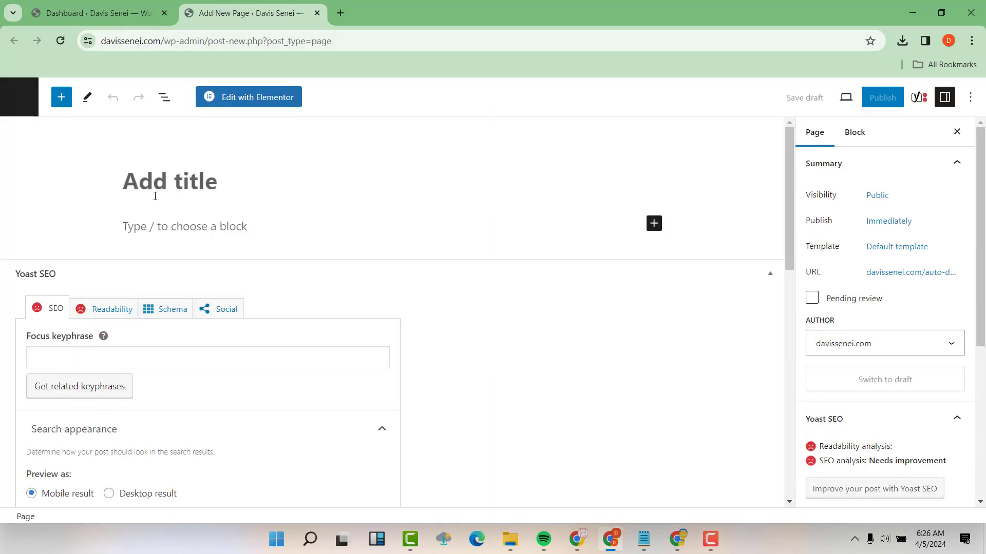
{"action": "type", "text": "Facebook Video Downloader"}
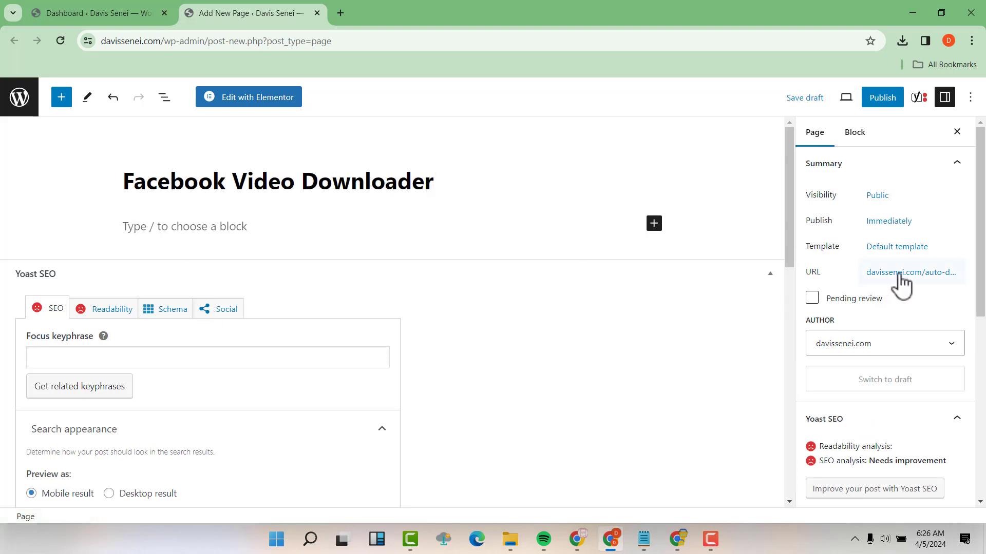
- Upload the fb image from the Downloads folder and set it as the page's featured image
{"action": "scroll", "coordinate": [903, 288], "scroll_direction": "down", "scroll_amount": 3}
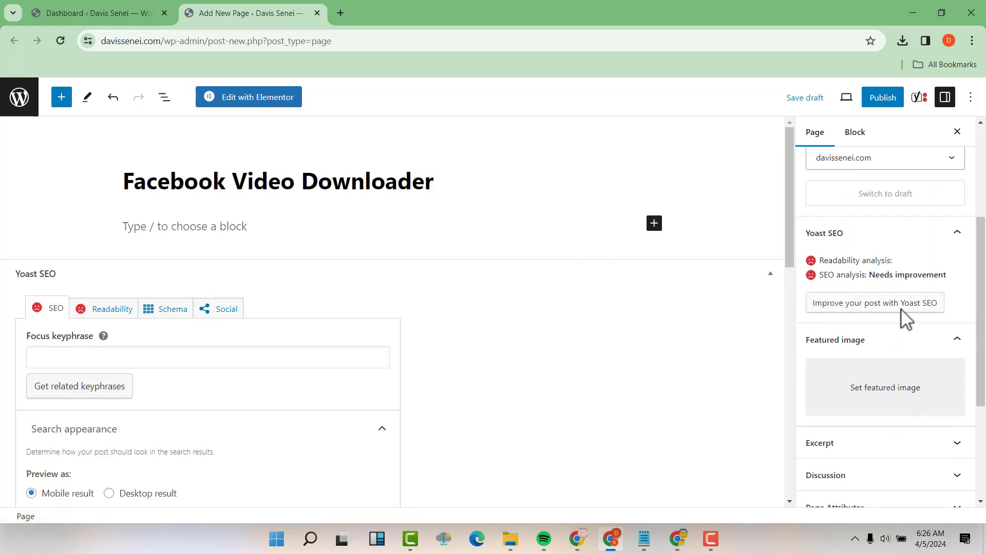
{"action": "left_click", "coordinate": [871, 389]}
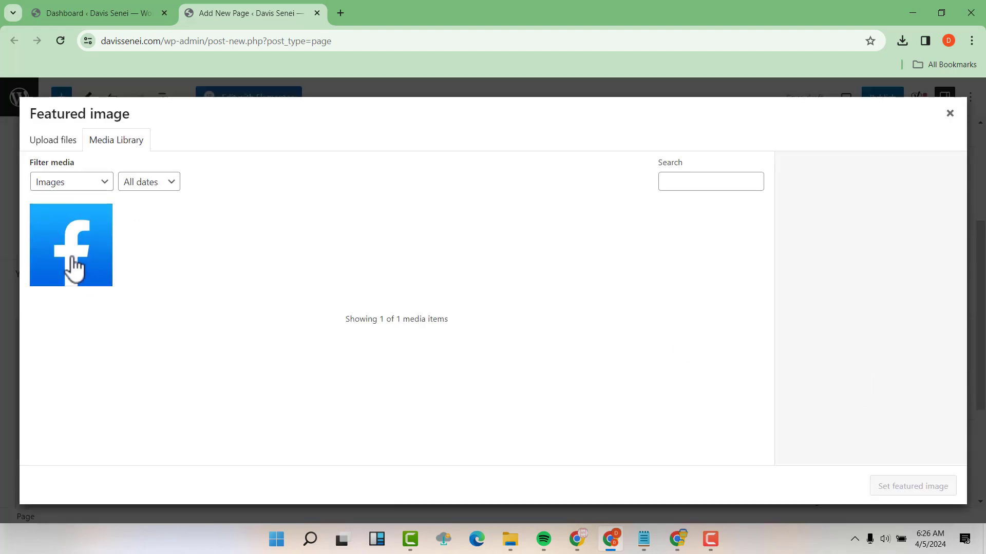
{"action": "left_click", "coordinate": [68, 148]}
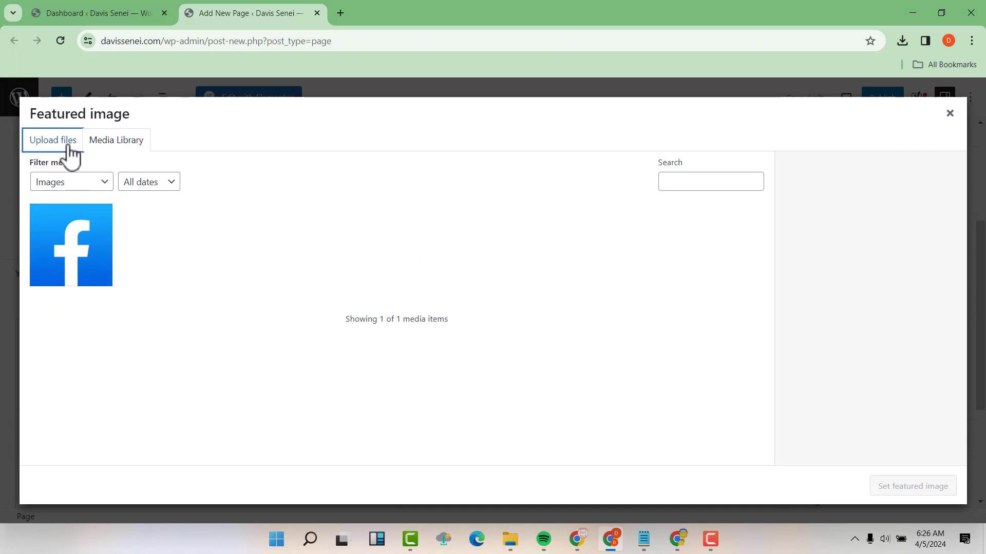
{"action": "left_click", "coordinate": [503, 315]}
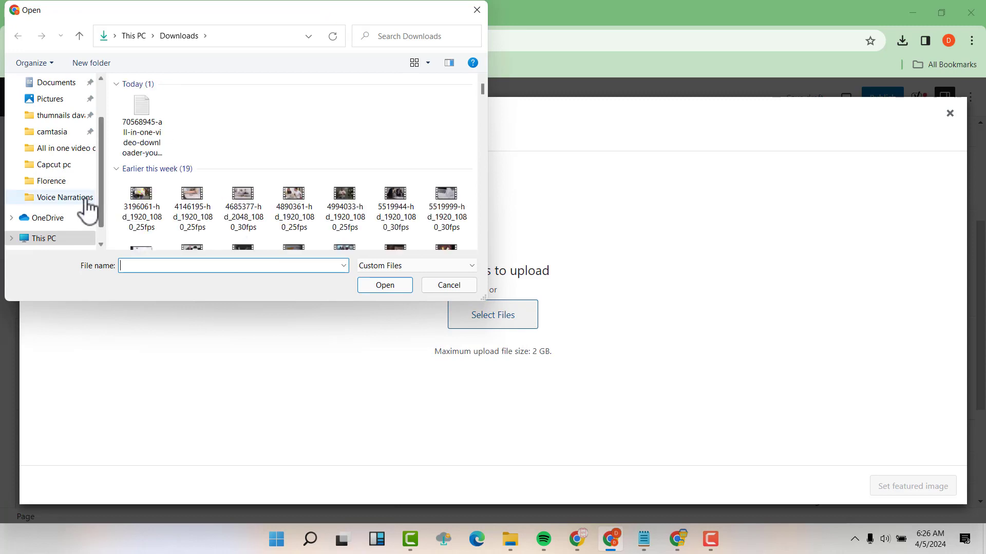
{"action": "scroll", "coordinate": [56, 91], "scroll_direction": "up", "scroll_amount": 2}
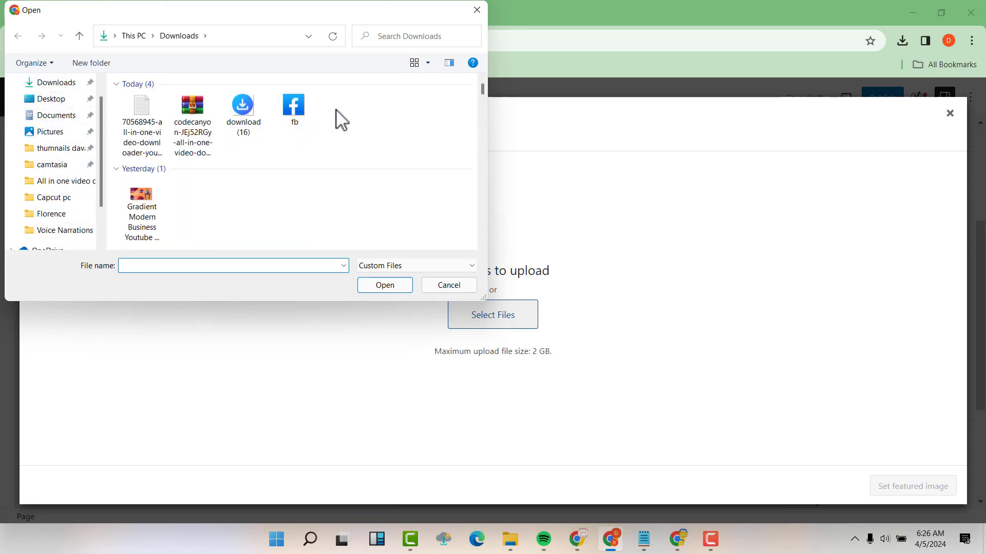
{"action": "left_click", "coordinate": [305, 109]}
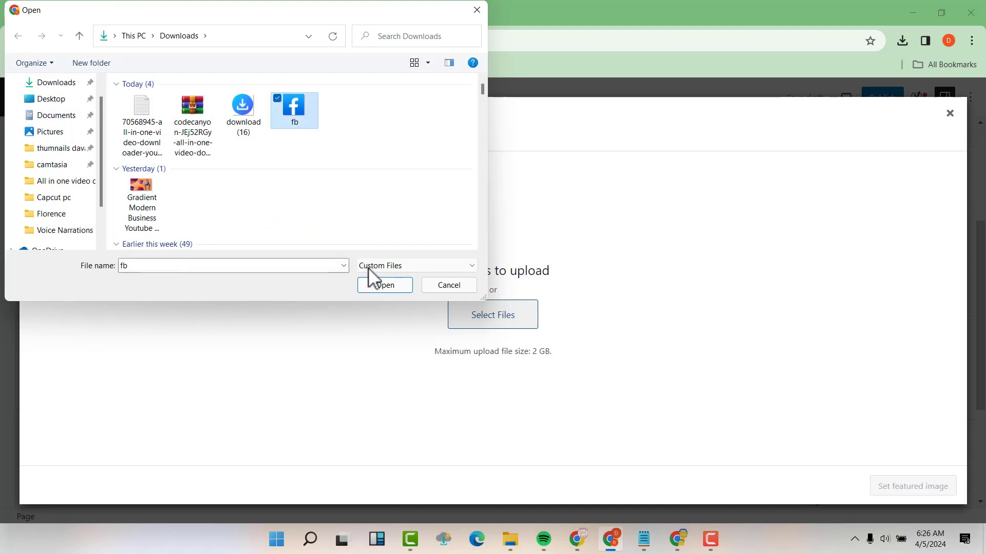
{"action": "left_click", "coordinate": [384, 285]}
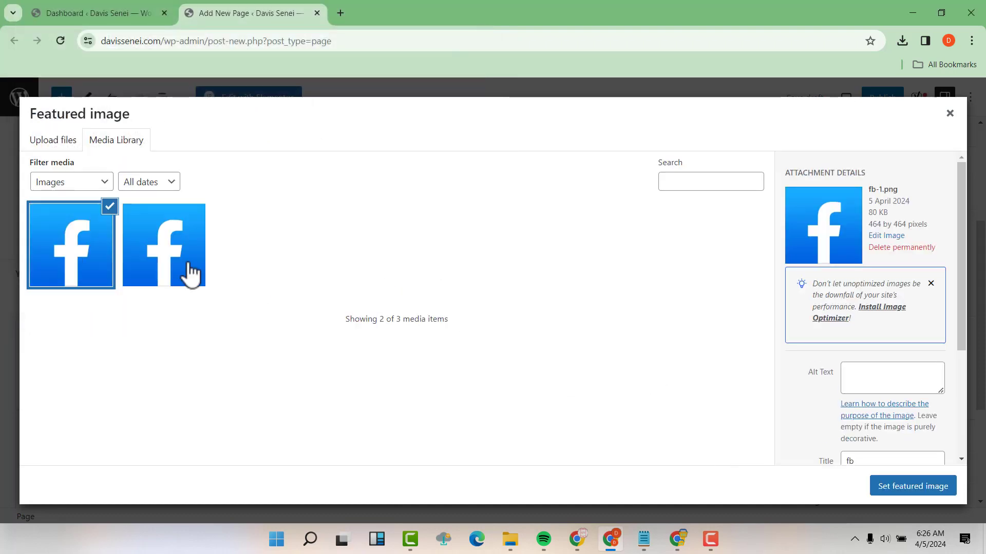
{"action": "left_click", "coordinate": [906, 493]}
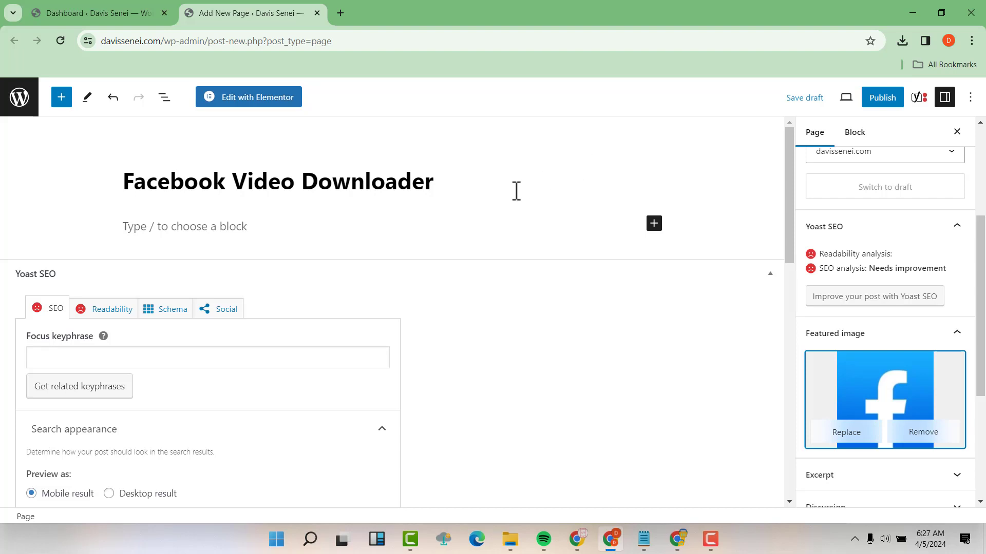
- Publish the Facebook Video Downloader page immediately with public visibility
{"action": "scroll", "coordinate": [454, 292], "scroll_direction": "down", "scroll_amount": 6}
{"action": "scroll", "coordinate": [433, 364], "scroll_direction": "down", "scroll_amount": 7}
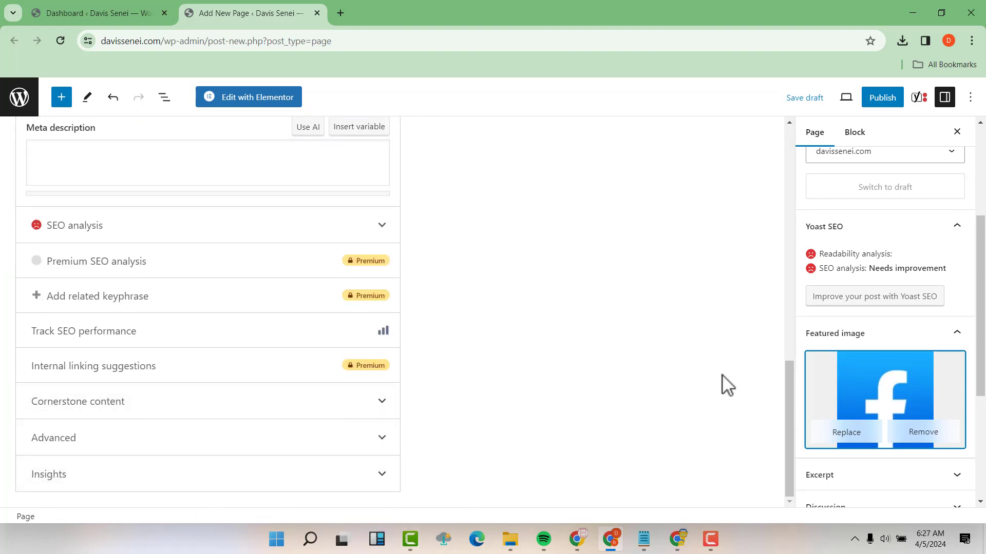
{"action": "left_click", "coordinate": [890, 106]}
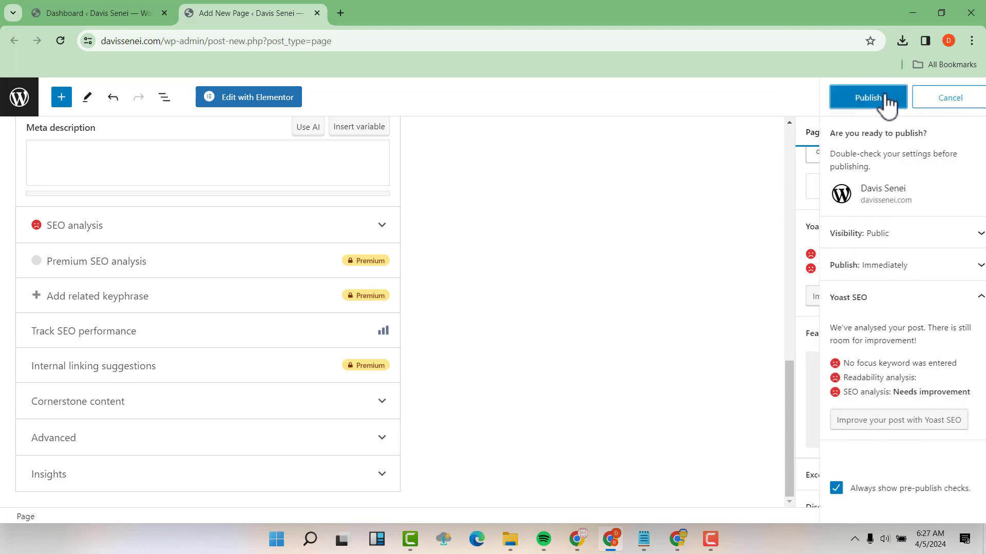
{"action": "left_click", "coordinate": [874, 99]}
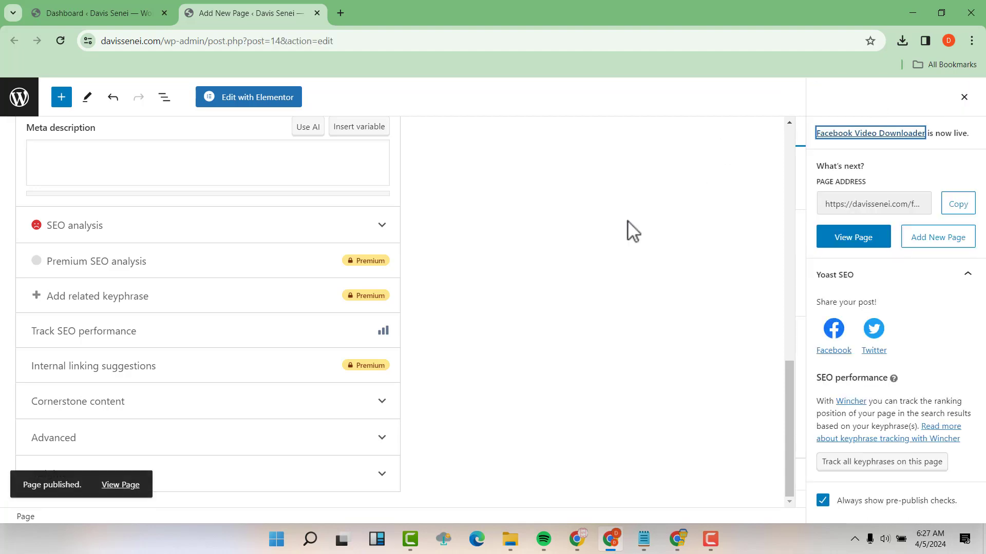
- Open the published Facebook Video Downloader page in a new browser tab
{"action": "left_click", "coordinate": [117, 486]}
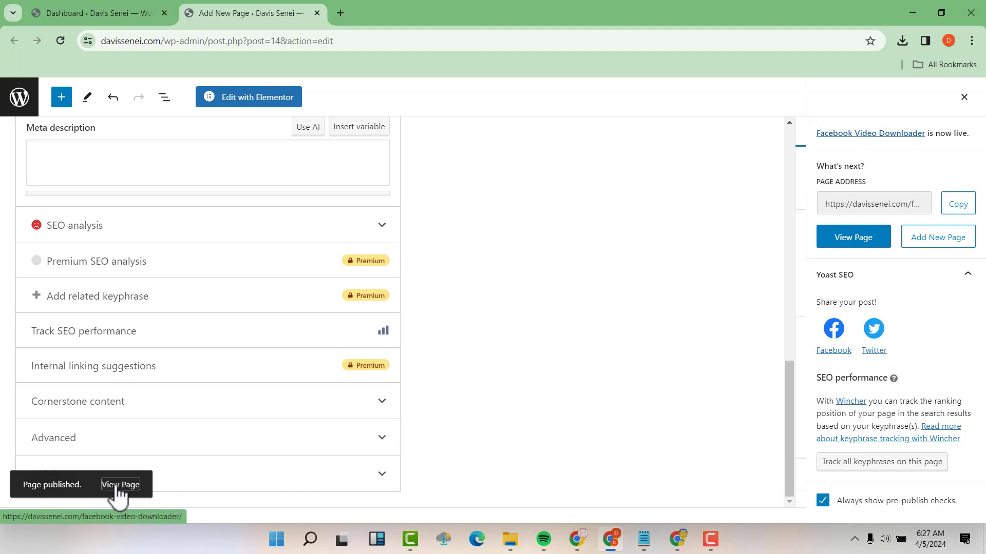
{"action": "right_click", "coordinate": [117, 486]}
{"action": "left_click", "coordinate": [156, 341]}
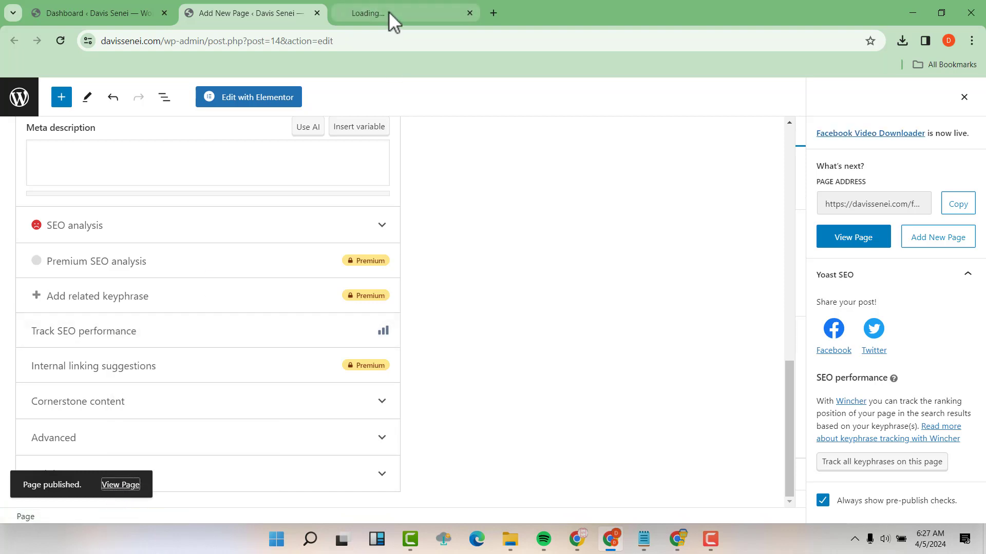
- Look over the published Facebook Video Downloader page, and close the post-publish panel in its editor
{"action": "left_click", "coordinate": [388, 9]}
{"action": "scroll", "coordinate": [351, 294], "scroll_direction": "down", "scroll_amount": 1}
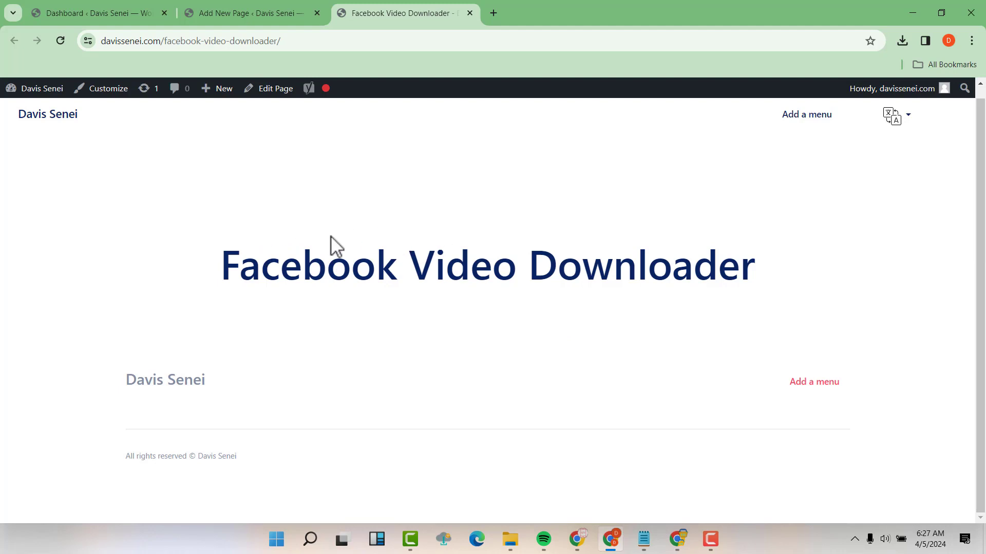
{"action": "left_click", "coordinate": [264, 7]}
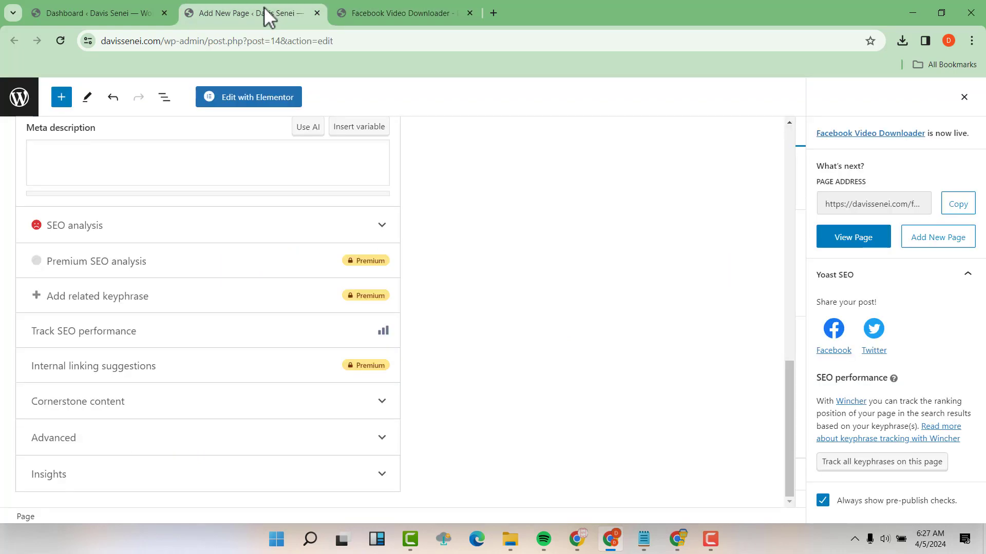
{"action": "scroll", "coordinate": [662, 255], "scroll_direction": "up", "scroll_amount": 4}
{"action": "scroll", "coordinate": [662, 255], "scroll_direction": "up", "scroll_amount": 5}
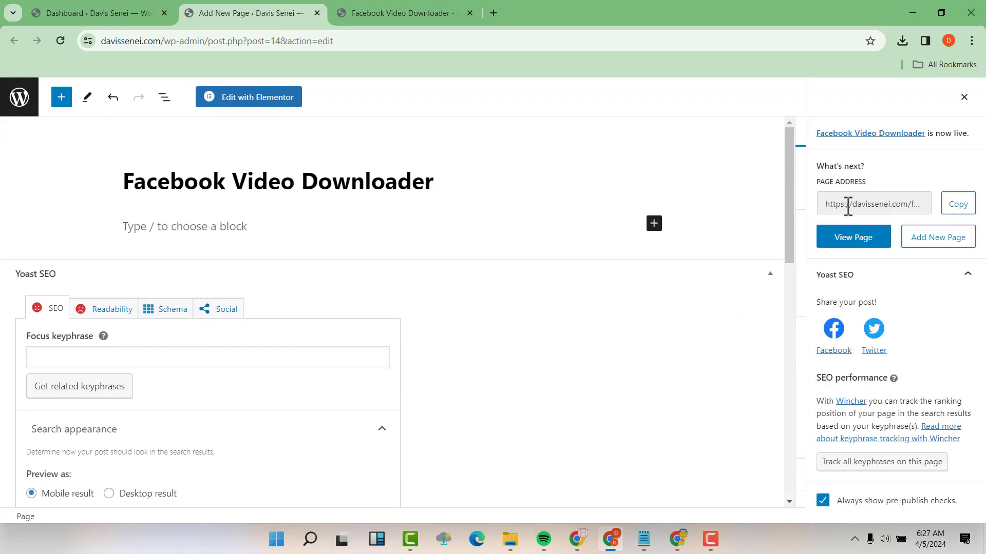
{"action": "left_click", "coordinate": [965, 97]}
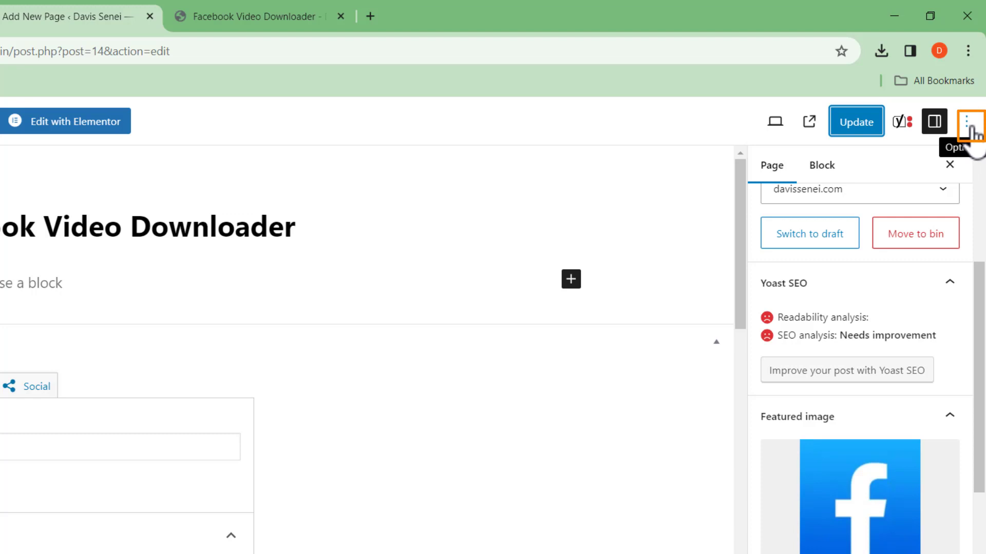
- Enable Custom fields in the editor's general preferences and reload the page to show them
{"action": "left_click", "coordinate": [968, 127]}
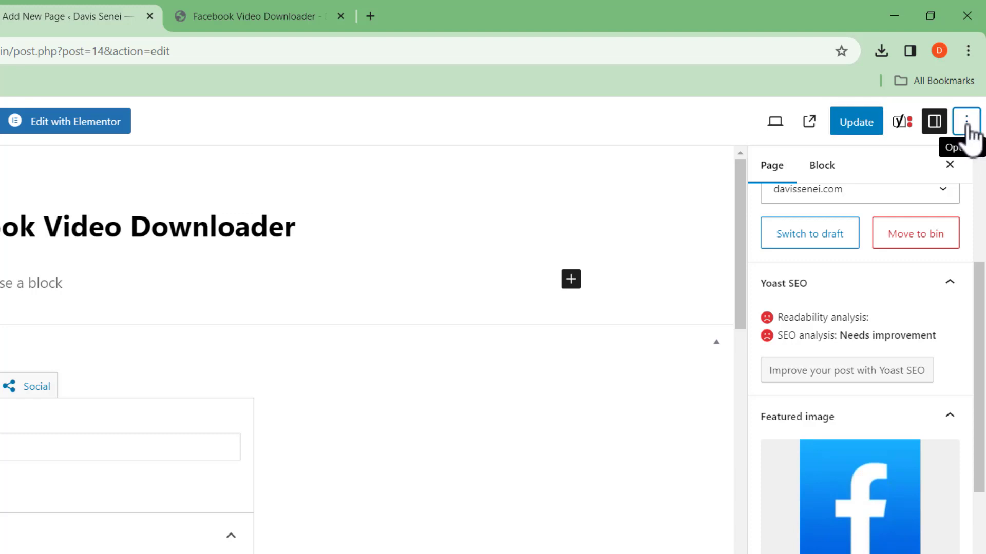
{"action": "scroll", "coordinate": [757, 270], "scroll_direction": "down", "scroll_amount": 1}
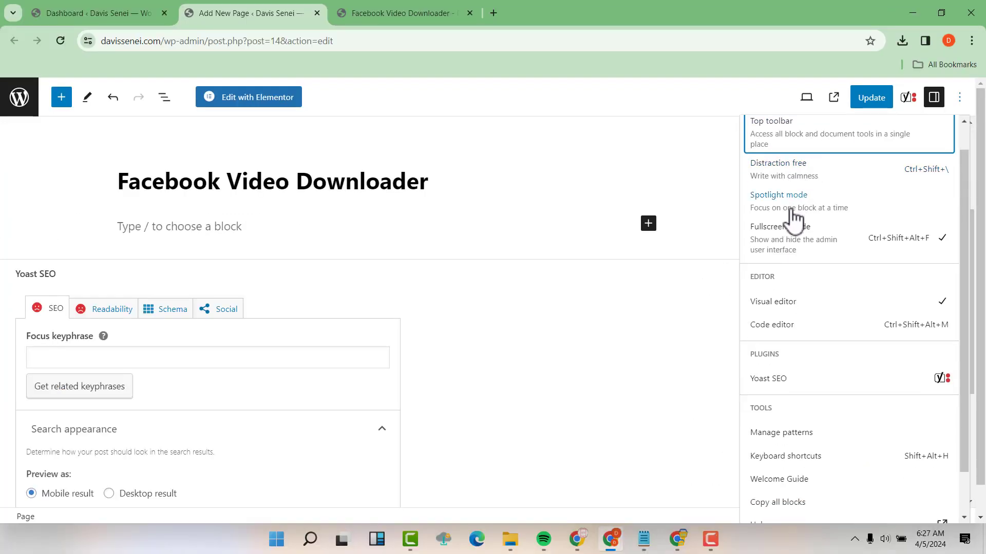
{"action": "scroll", "coordinate": [794, 216], "scroll_direction": "down", "scroll_amount": 2}
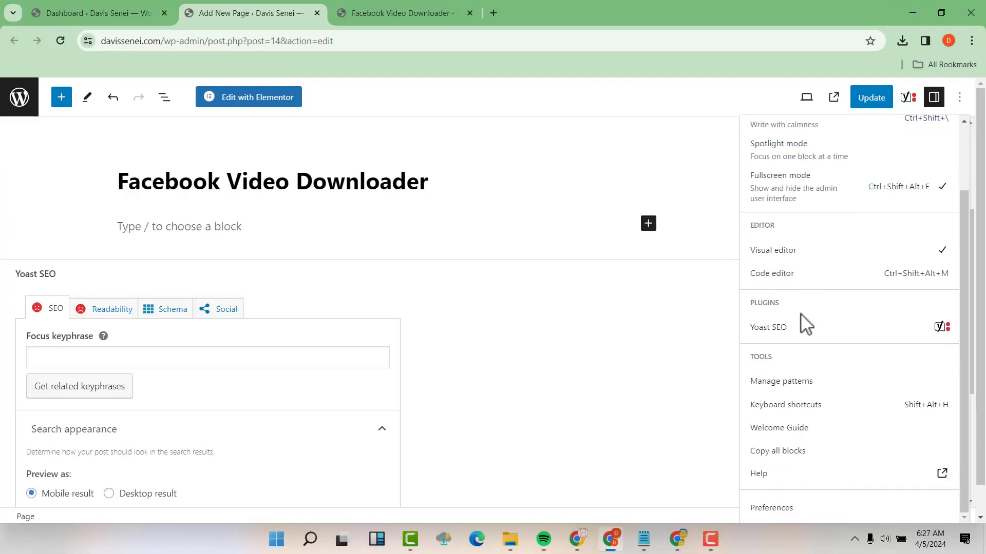
{"action": "left_click", "coordinate": [777, 508]}
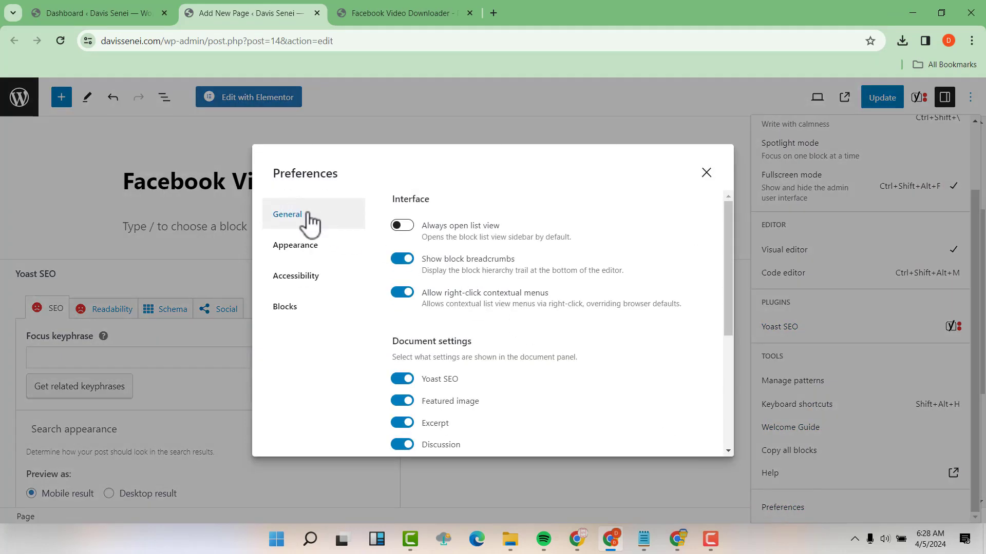
{"action": "scroll", "coordinate": [447, 308], "scroll_direction": "down", "scroll_amount": 4}
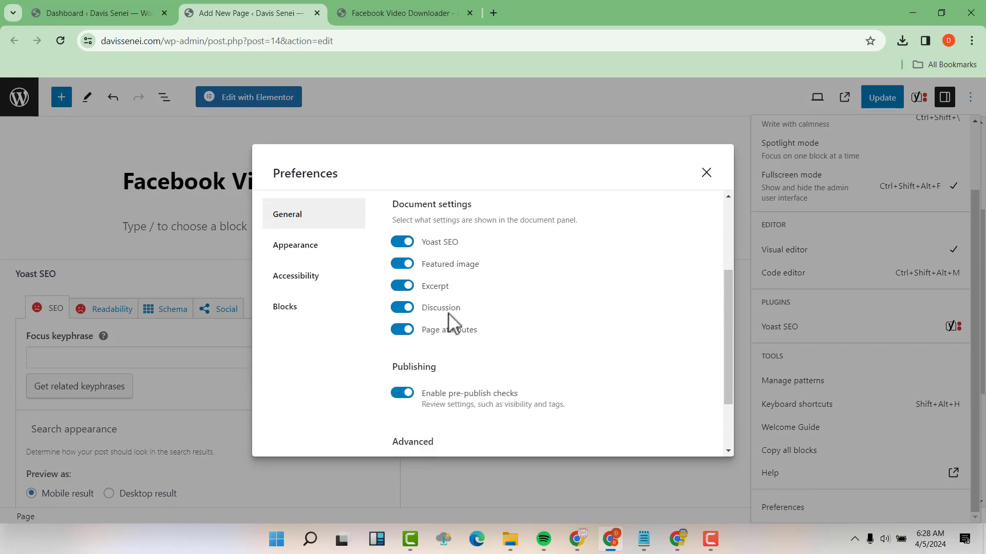
{"action": "scroll", "coordinate": [408, 419], "scroll_direction": "down", "scroll_amount": 1}
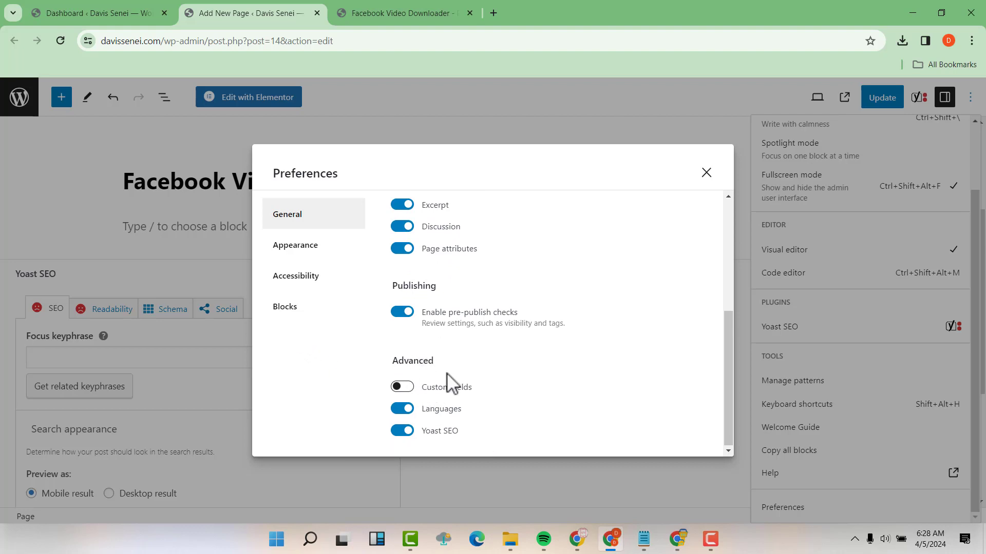
{"action": "left_click", "coordinate": [402, 388]}
{"action": "scroll", "coordinate": [528, 389], "scroll_direction": "down", "scroll_amount": 1}
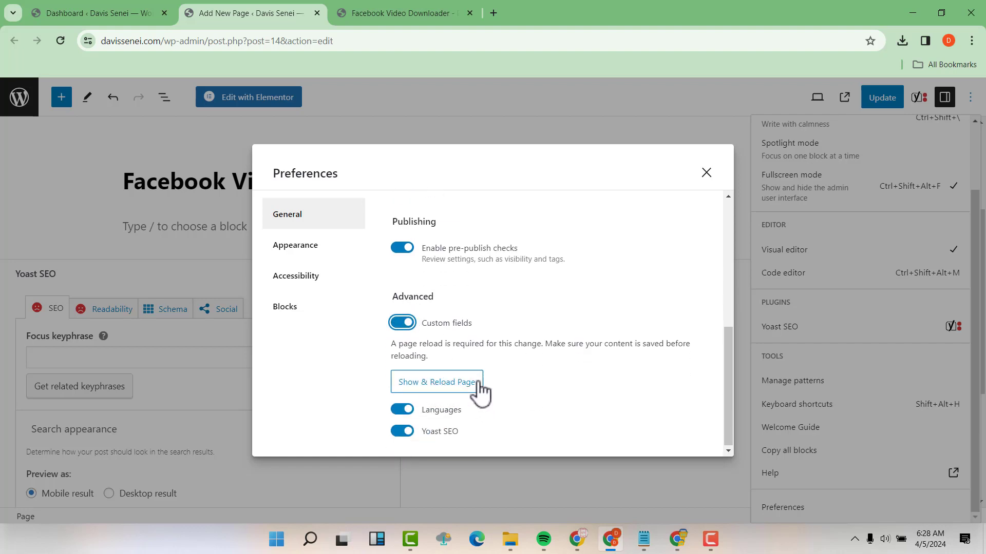
{"action": "left_click", "coordinate": [440, 385]}
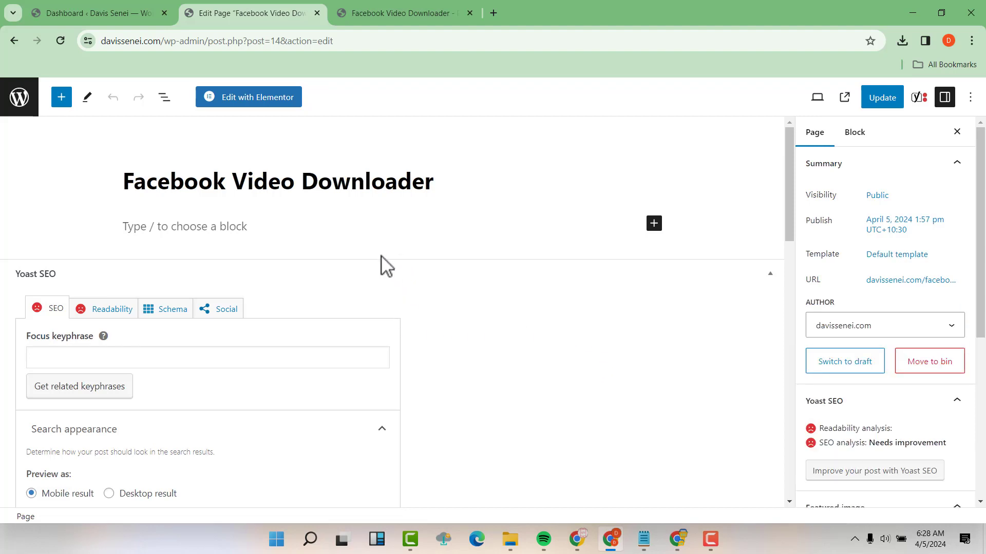
- Add a new custom field named "Facebook Video Downloader" with an empty value to the page
{"action": "scroll", "coordinate": [370, 273], "scroll_direction": "down", "scroll_amount": 15}
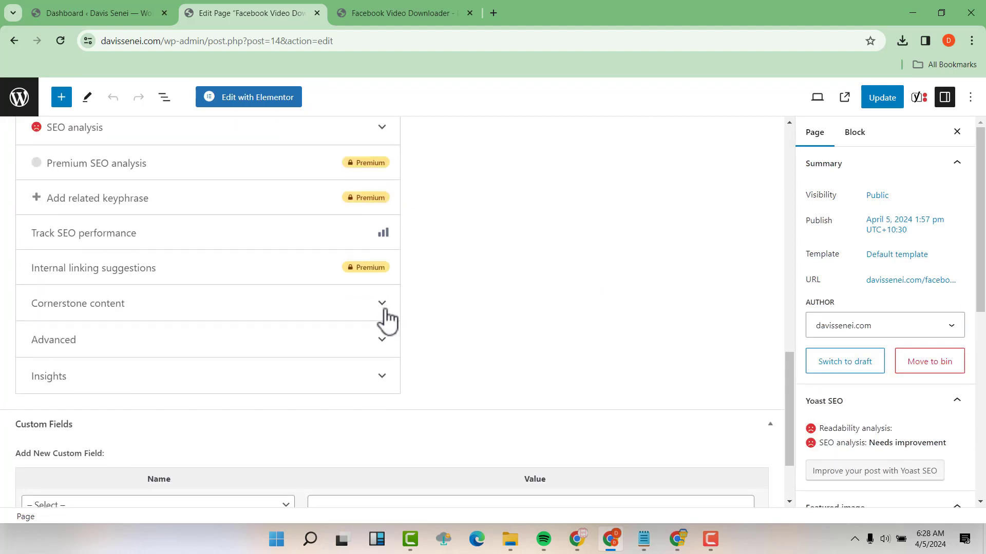
{"action": "scroll", "coordinate": [387, 318], "scroll_direction": "down", "scroll_amount": 2}
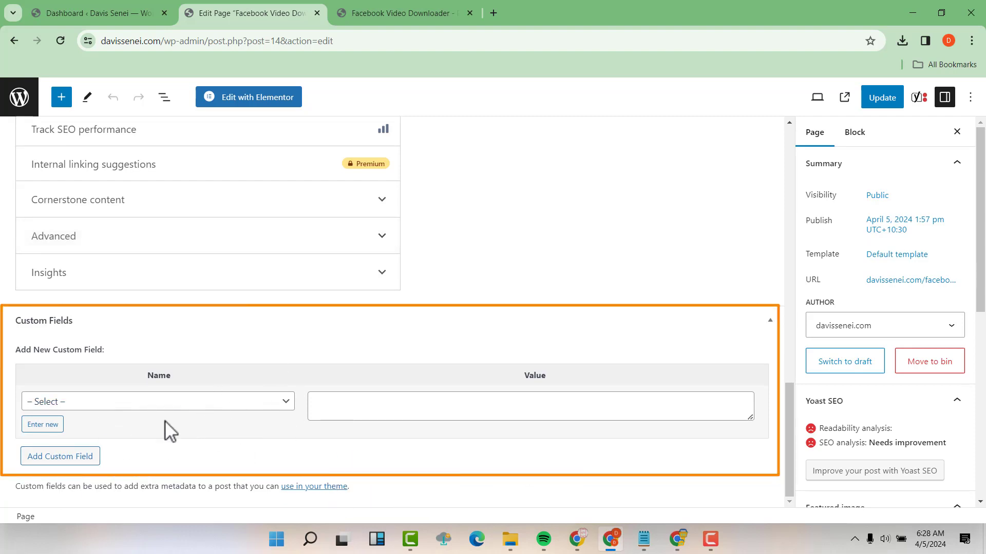
{"action": "left_click", "coordinate": [43, 426]}
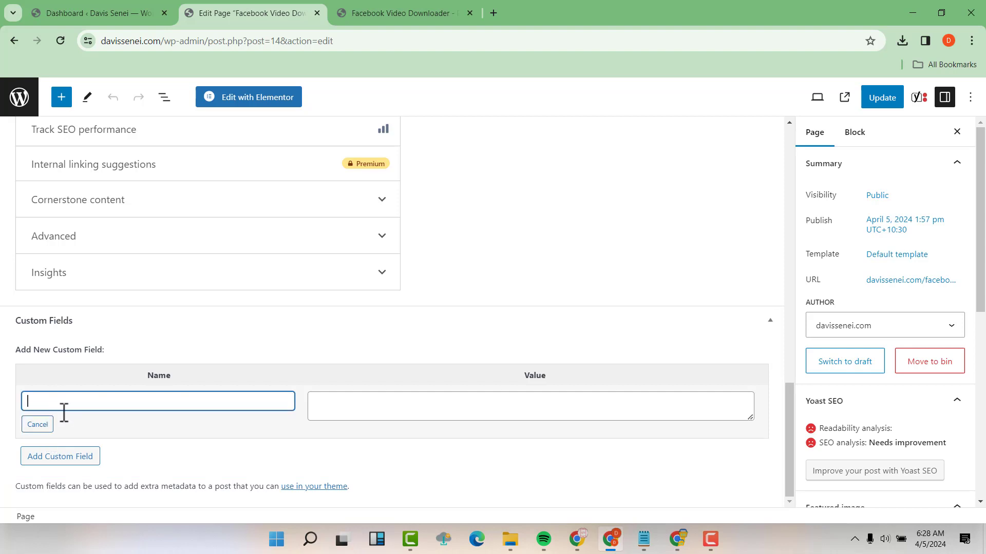
{"action": "type", "text": "Facebook Video Downloader"}
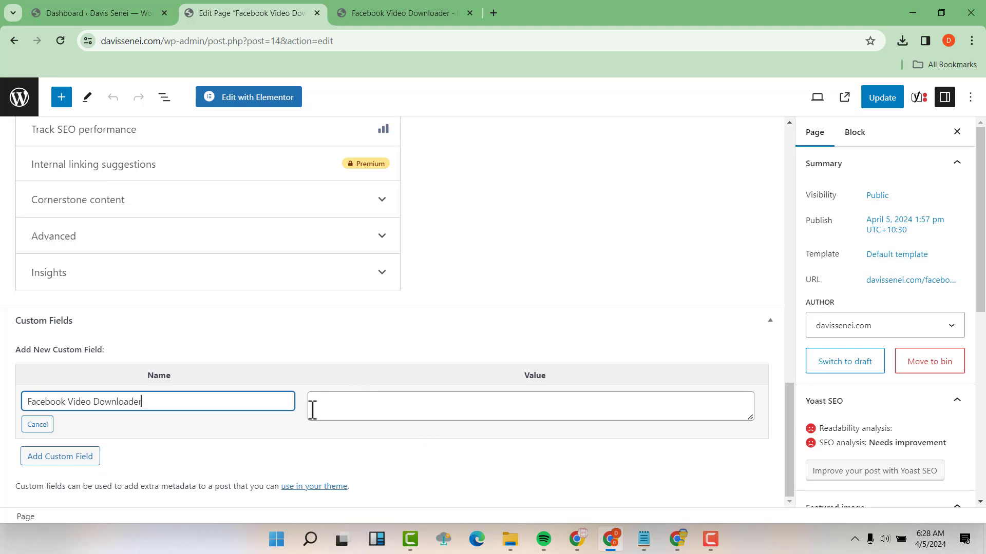
{"action": "left_click", "coordinate": [73, 459]}
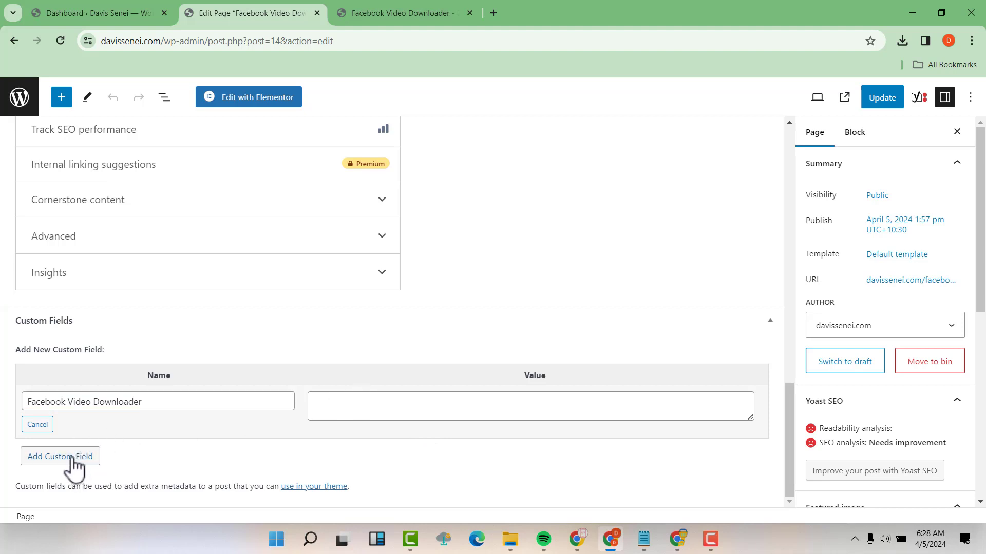
- Enter a second custom field named "show_download_form" with the value 1 and update the page
{"action": "scroll", "coordinate": [88, 432], "scroll_direction": "down", "scroll_amount": 1}
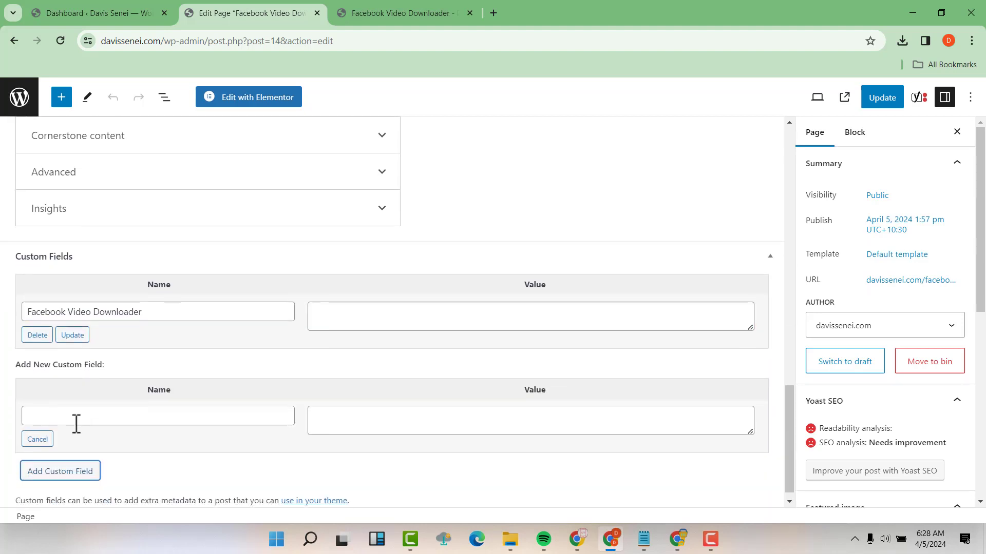
{"action": "left_click", "coordinate": [62, 416]}
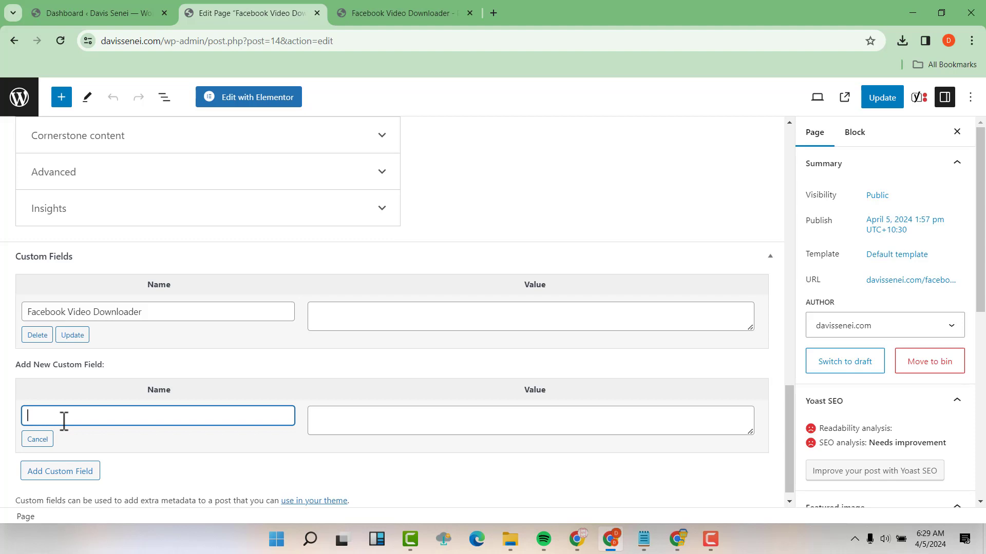
{"action": "type", "text": "show_download_form"}
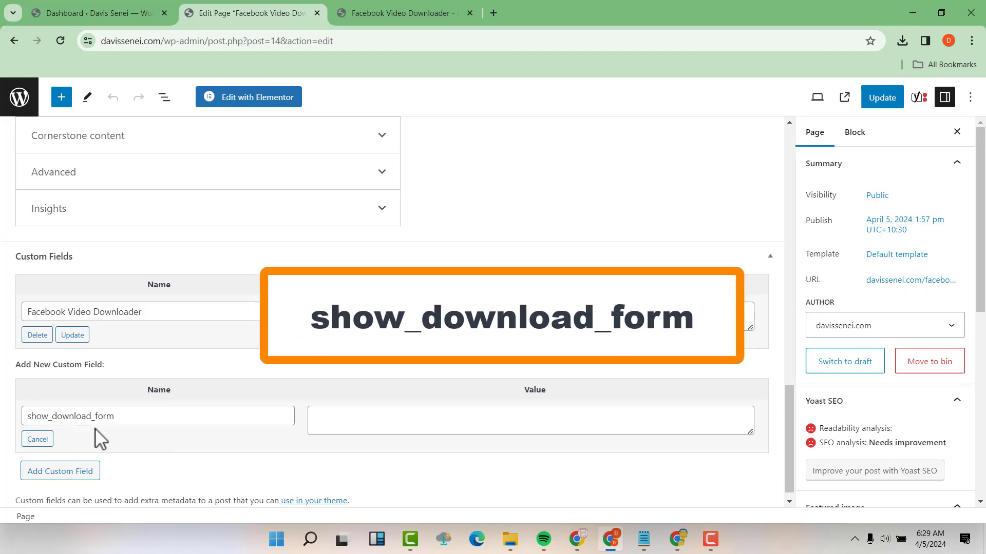
{"action": "left_click", "coordinate": [349, 421]}
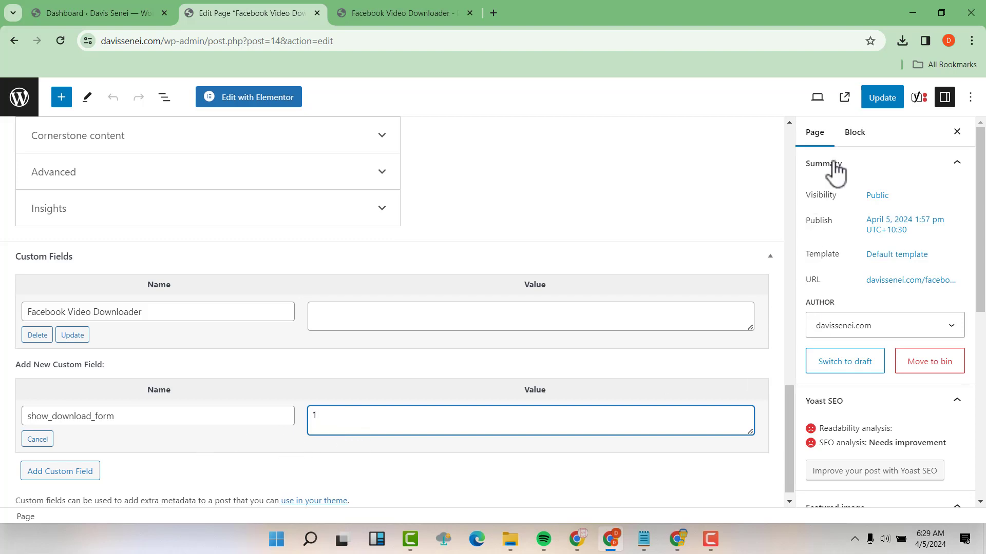
{"action": "left_click", "coordinate": [884, 98]}
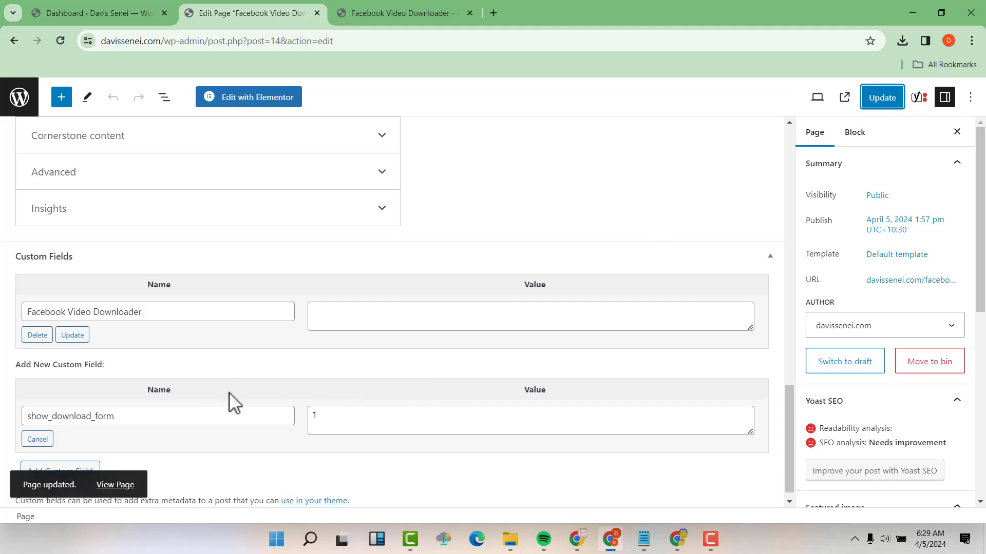
- Reload the published Facebook Video Downloader page and examine its download form, featured image and how-to section
{"action": "left_click", "coordinate": [400, 11]}
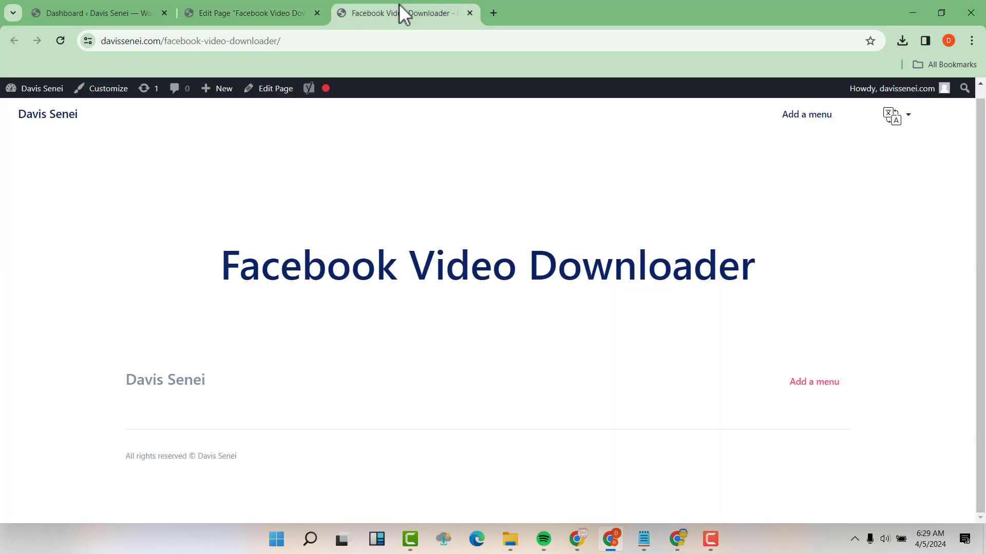
{"action": "left_click", "coordinate": [61, 39]}
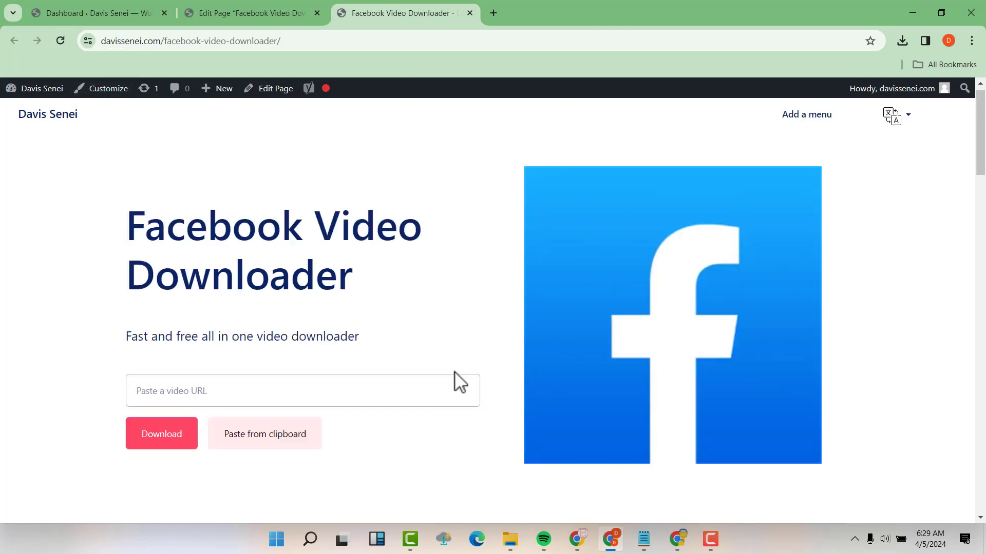
{"action": "scroll", "coordinate": [648, 225], "scroll_direction": "down", "scroll_amount": 3}
{"action": "scroll", "coordinate": [649, 224], "scroll_direction": "up", "scroll_amount": 3}
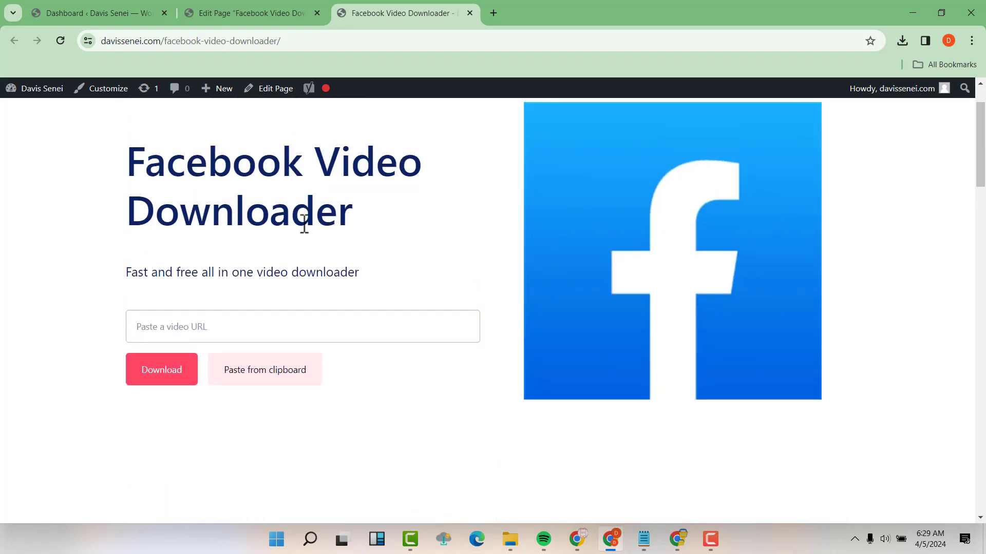
{"action": "scroll", "coordinate": [380, 272], "scroll_direction": "down", "scroll_amount": 15}
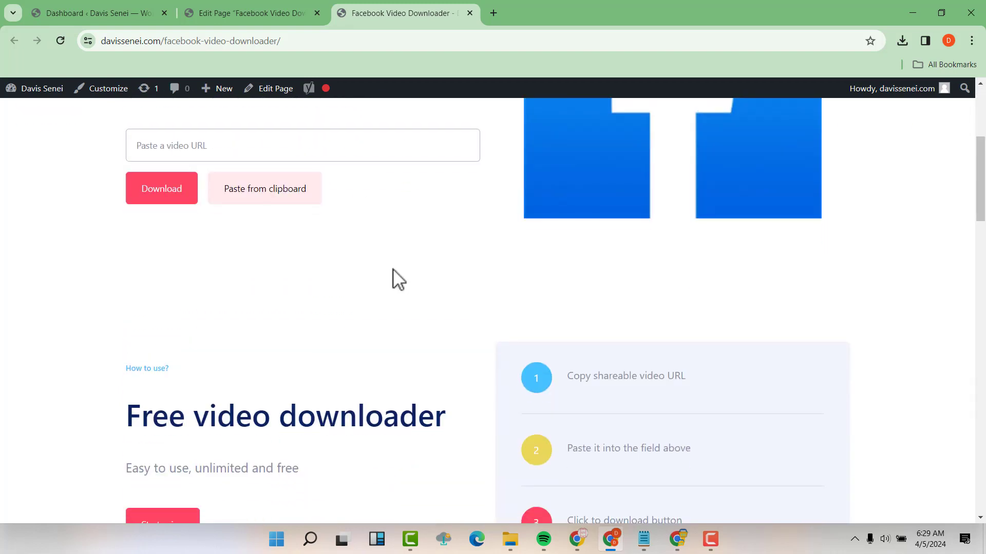
{"action": "scroll", "coordinate": [410, 287], "scroll_direction": "up", "scroll_amount": 15}
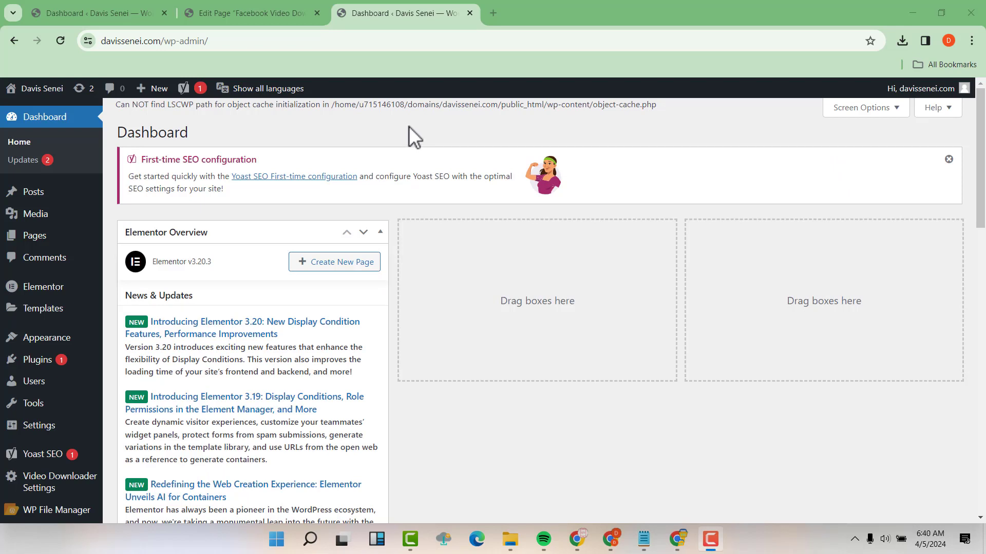
- Create another new page in a separate browser tab and title it "All In One Video Downloader"
{"action": "mouse_move", "coordinate": [37, 237]}
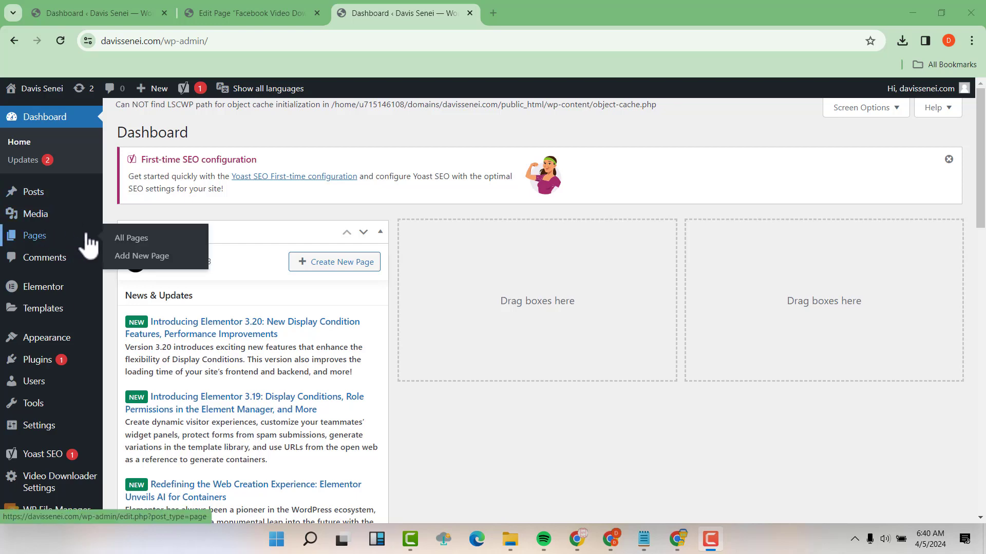
{"action": "right_click", "coordinate": [136, 256]}
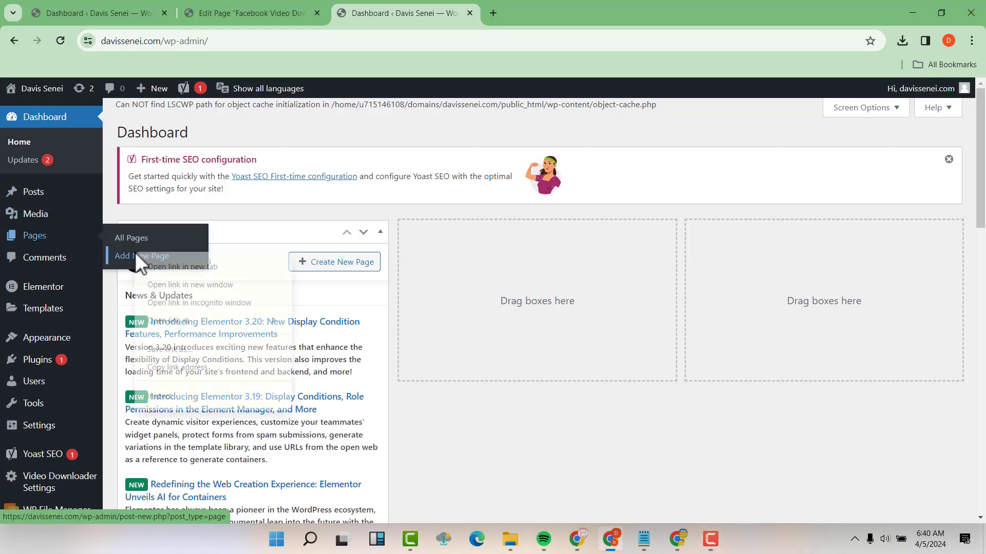
{"action": "left_click", "coordinate": [188, 264]}
{"action": "left_click", "coordinate": [527, 8]}
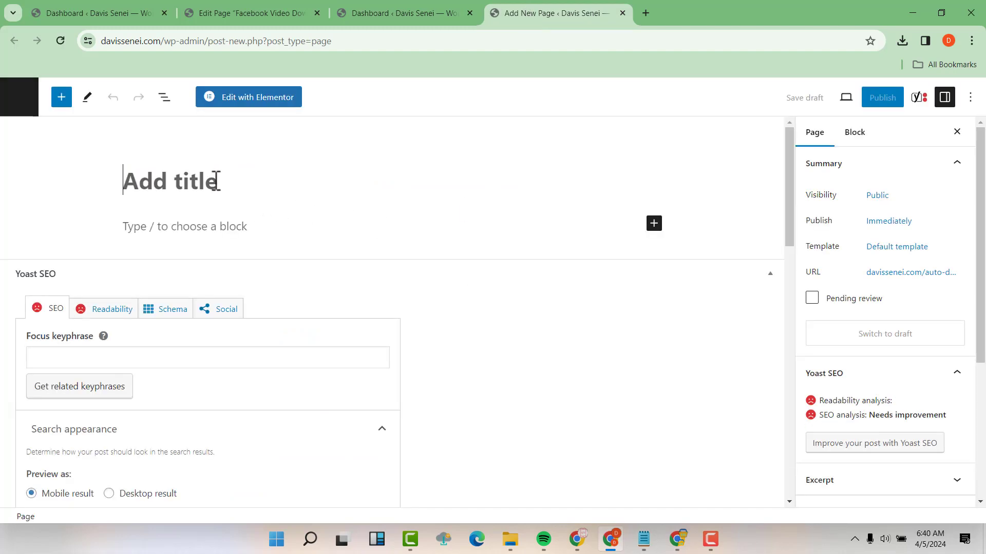
{"action": "type", "text": "Al"}
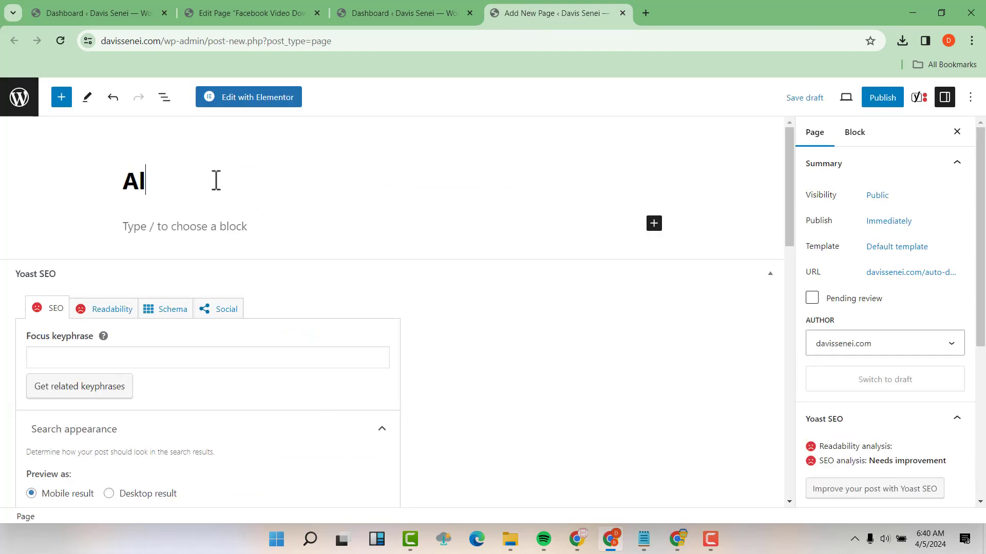
{"action": "type", "text": "l In One "}
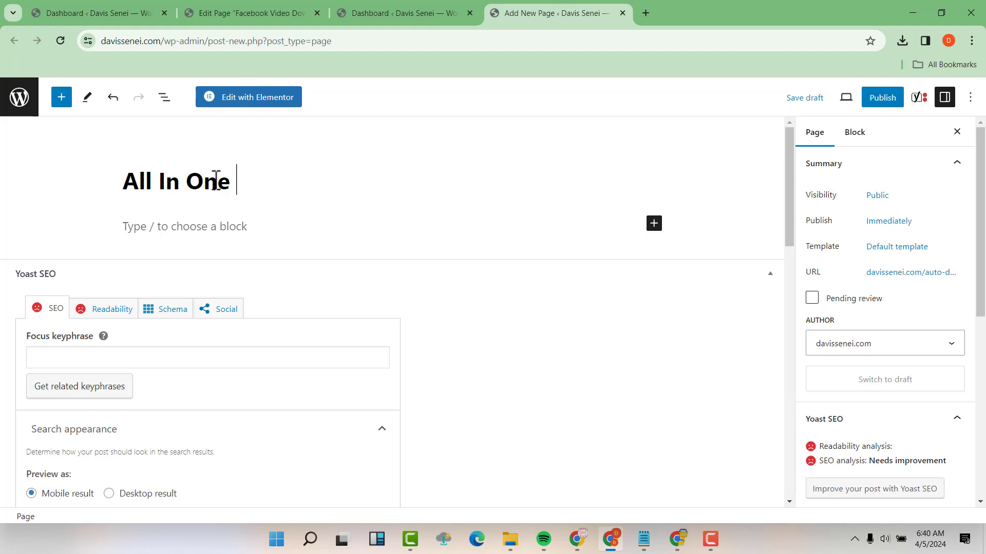
{"action": "type", "text": "Video Downloader"}
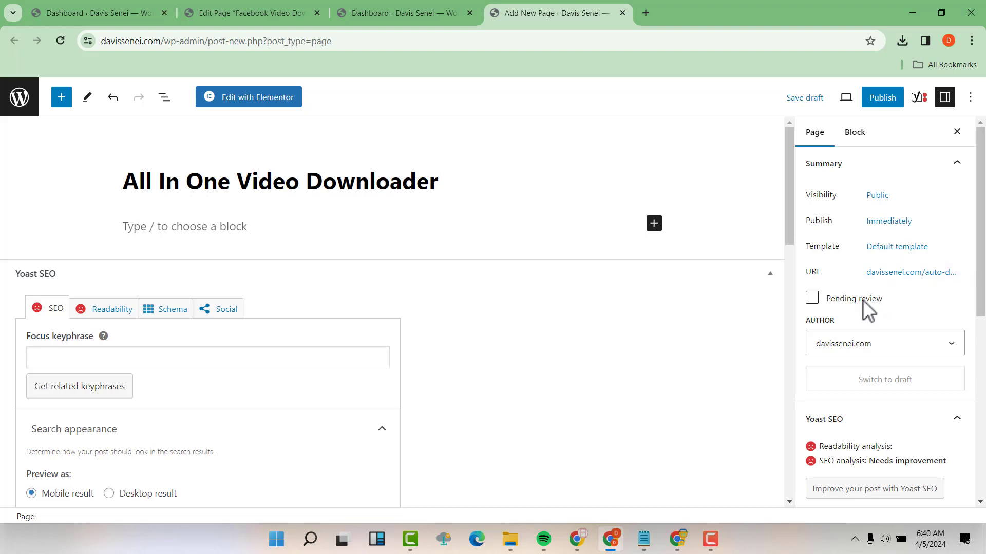
- Upload "Blue Gradient Modern Freelancer YouTube Thumbnail (3)" from the Downloads folder and set it as the page's featured image
{"action": "scroll", "coordinate": [867, 311], "scroll_direction": "down", "scroll_amount": 3}
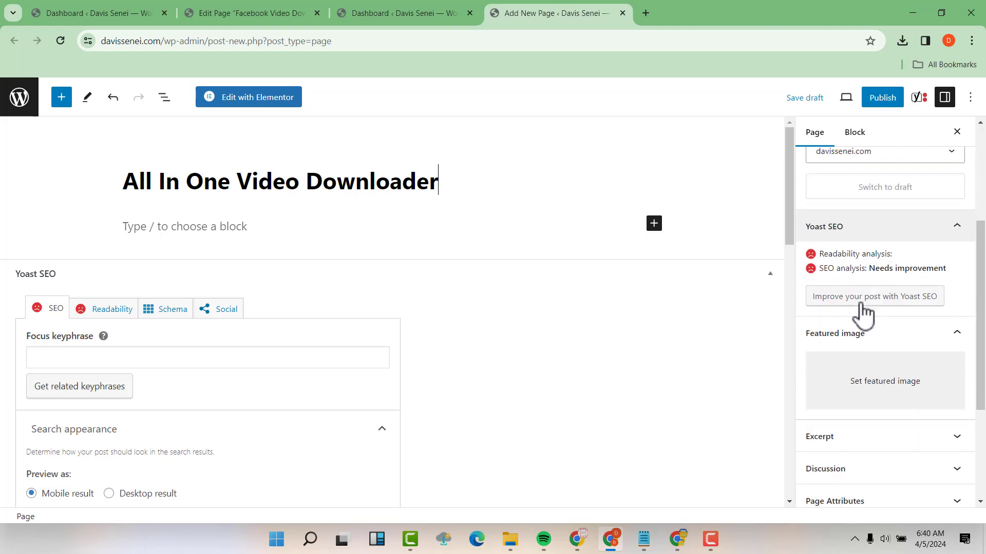
{"action": "left_click", "coordinate": [867, 394]}
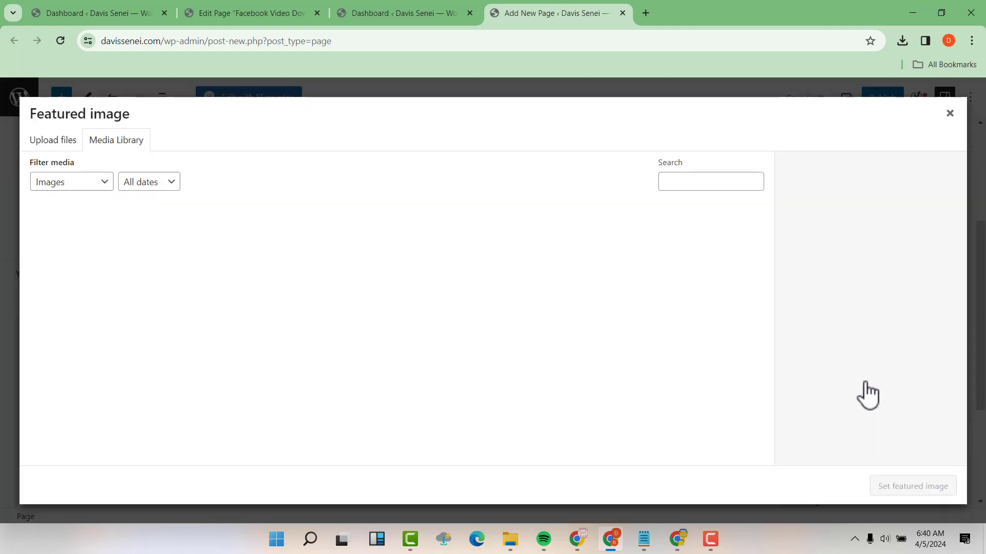
{"action": "left_click", "coordinate": [66, 144]}
{"action": "left_click", "coordinate": [499, 321]}
{"action": "left_click", "coordinate": [198, 118]}
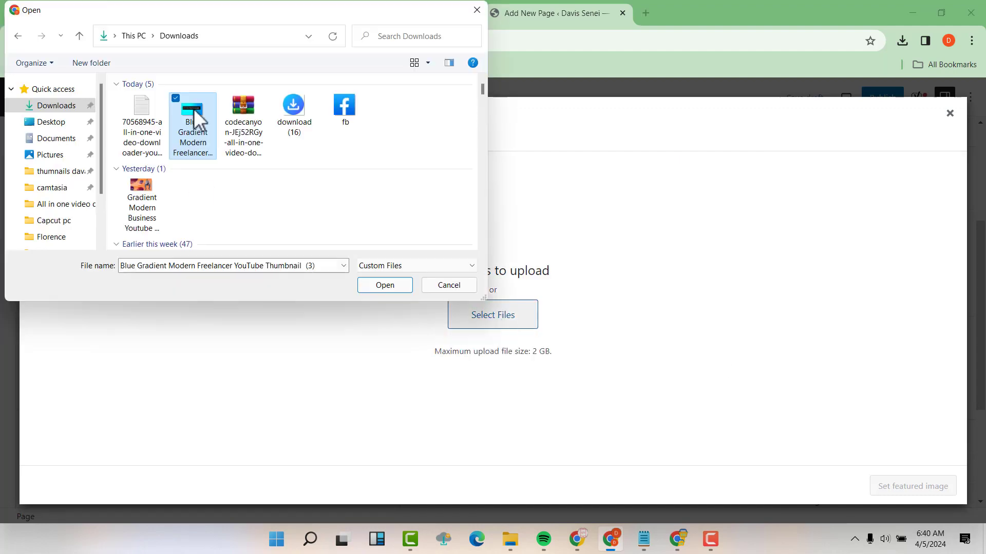
{"action": "left_click", "coordinate": [392, 283]}
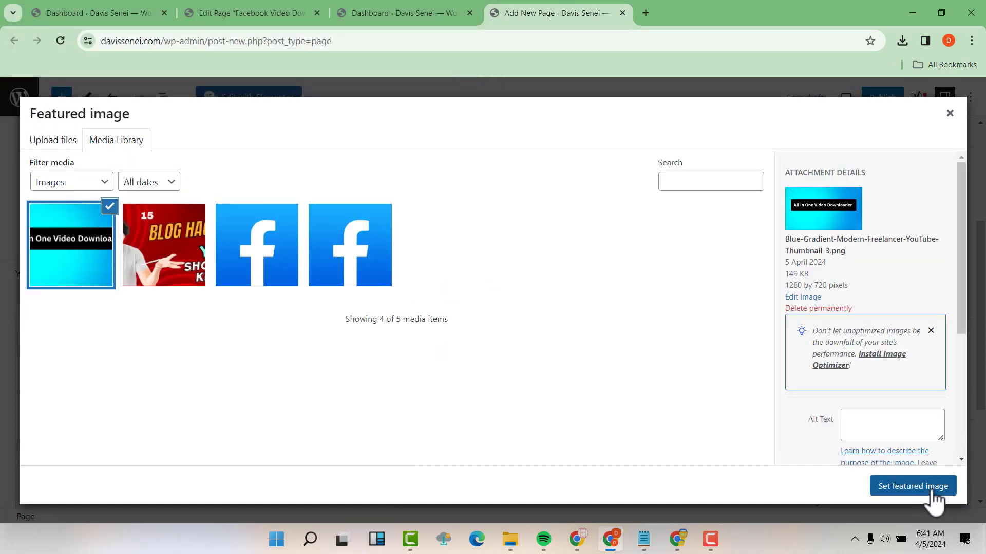
{"action": "left_click", "coordinate": [912, 487]}
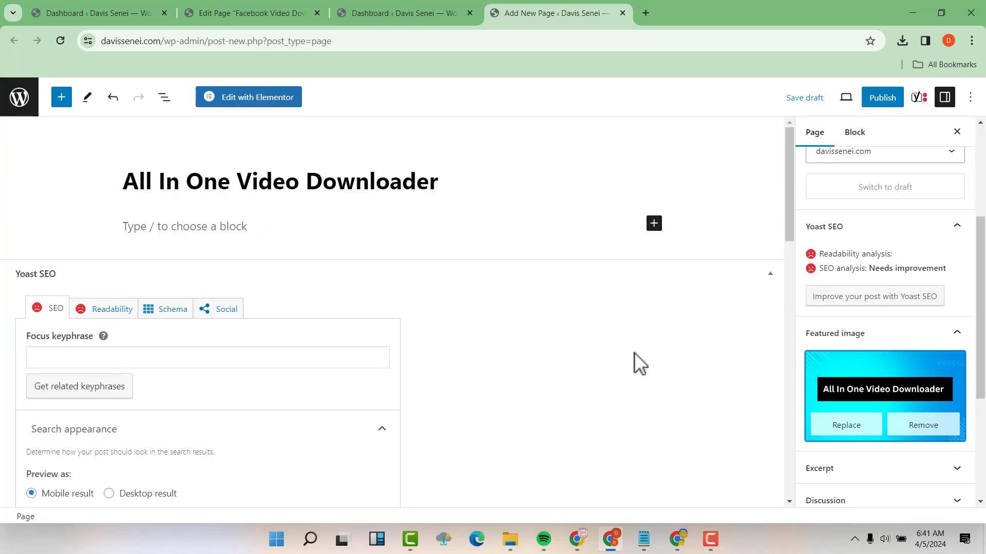
- Add a new custom field named "All In One Video Downloader" with an empty value to the page
{"action": "scroll", "coordinate": [470, 355], "scroll_direction": "down", "scroll_amount": 10}
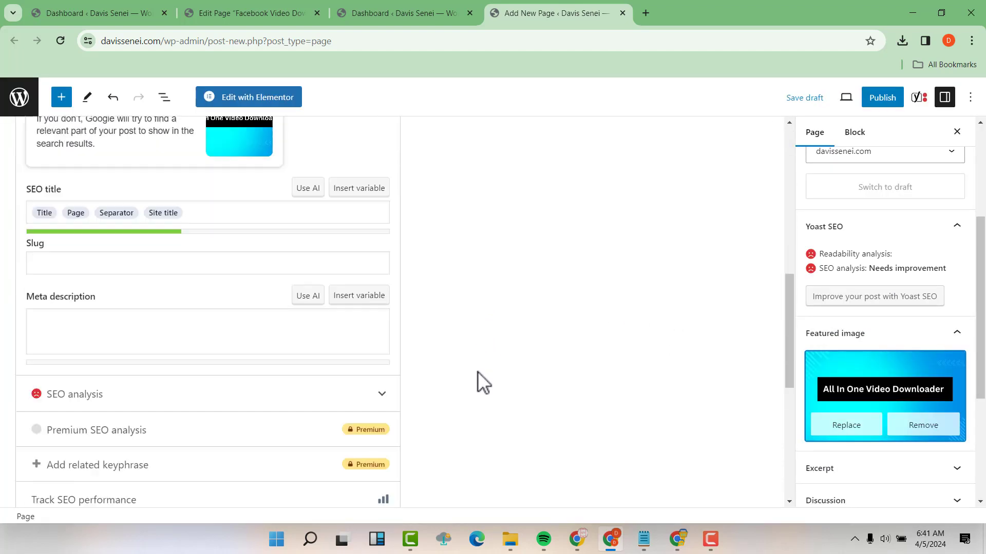
{"action": "scroll", "coordinate": [477, 371], "scroll_direction": "down", "scroll_amount": 3}
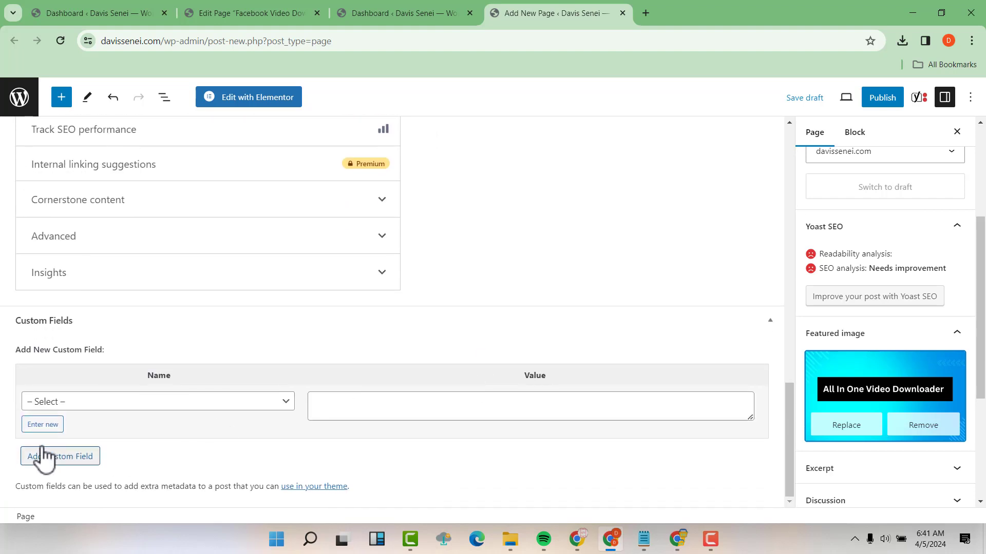
{"action": "left_click", "coordinate": [42, 429]}
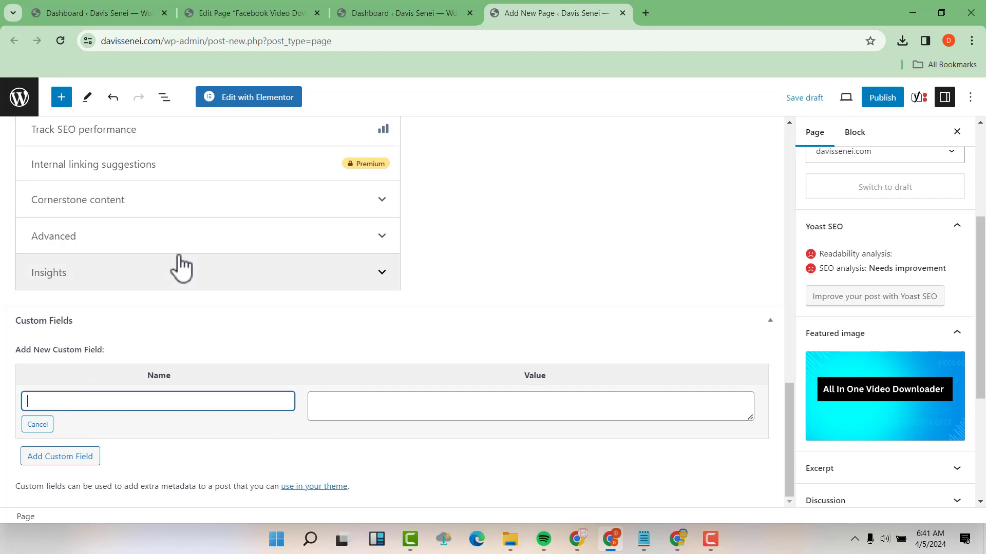
{"action": "type", "text": "All In One Video Downloader"}
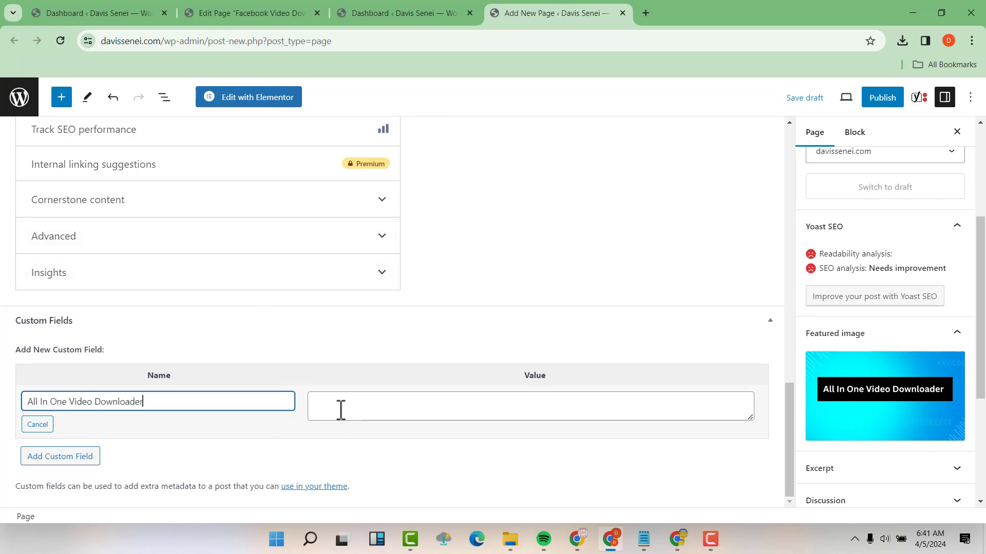
{"action": "left_click", "coordinate": [70, 458]}
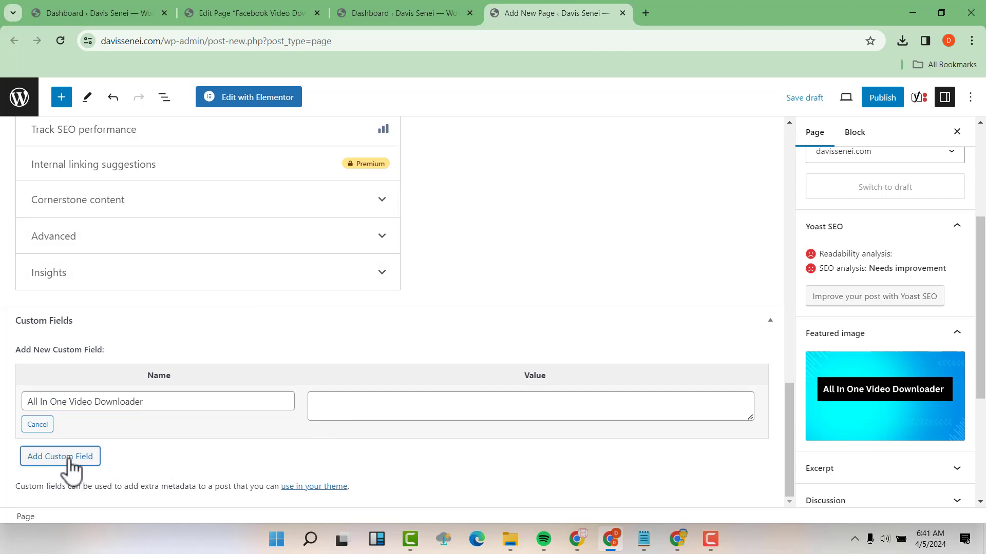
- Enter a second custom field named "show_download_form" with the value 1 and publish the page
{"action": "left_click", "coordinate": [68, 481]}
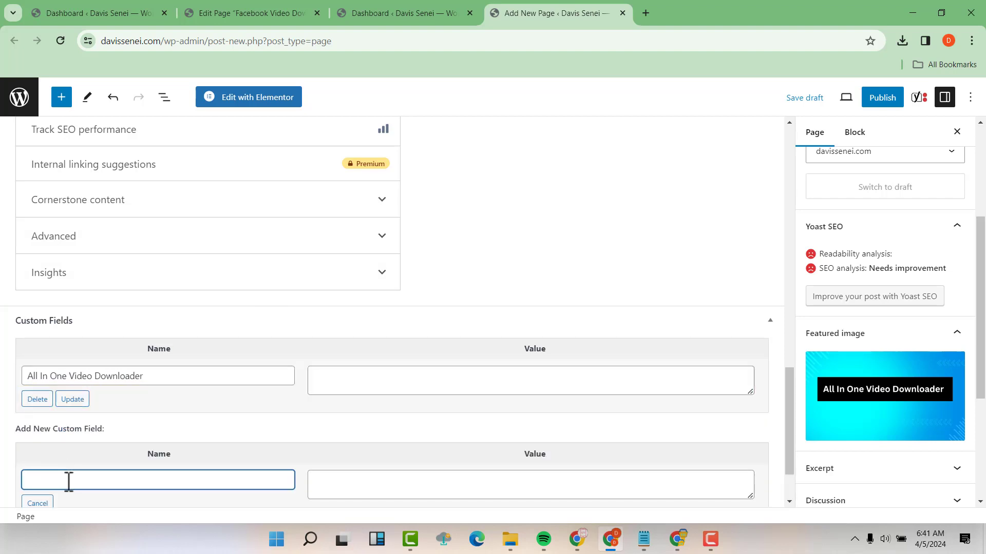
{"action": "type", "text": "show_download_form"}
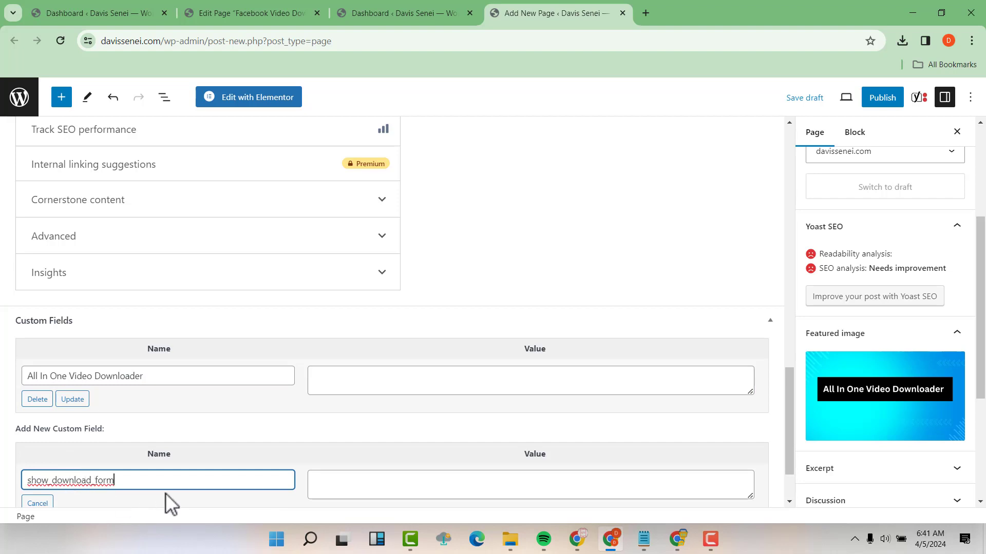
{"action": "left_click", "coordinate": [135, 504]}
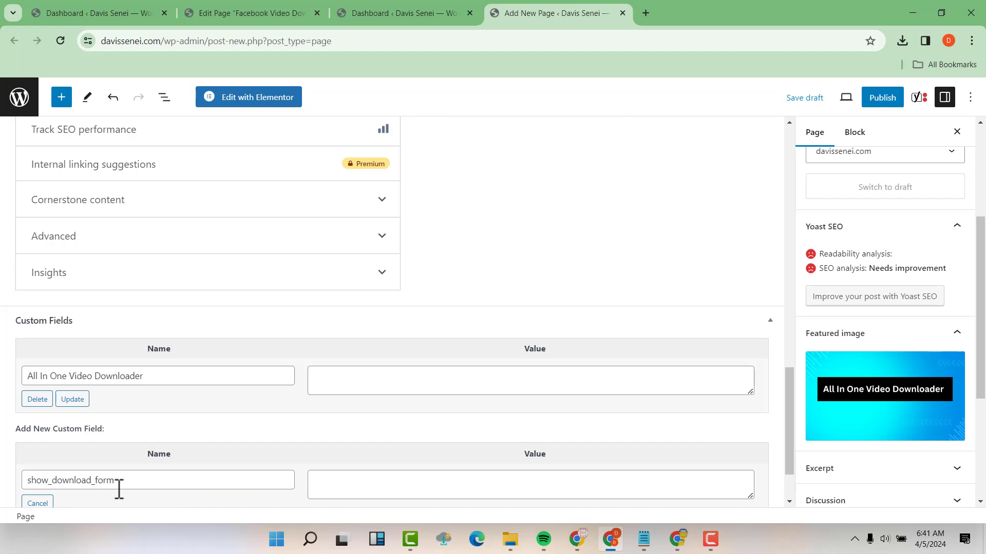
{"action": "left_click", "coordinate": [342, 489]}
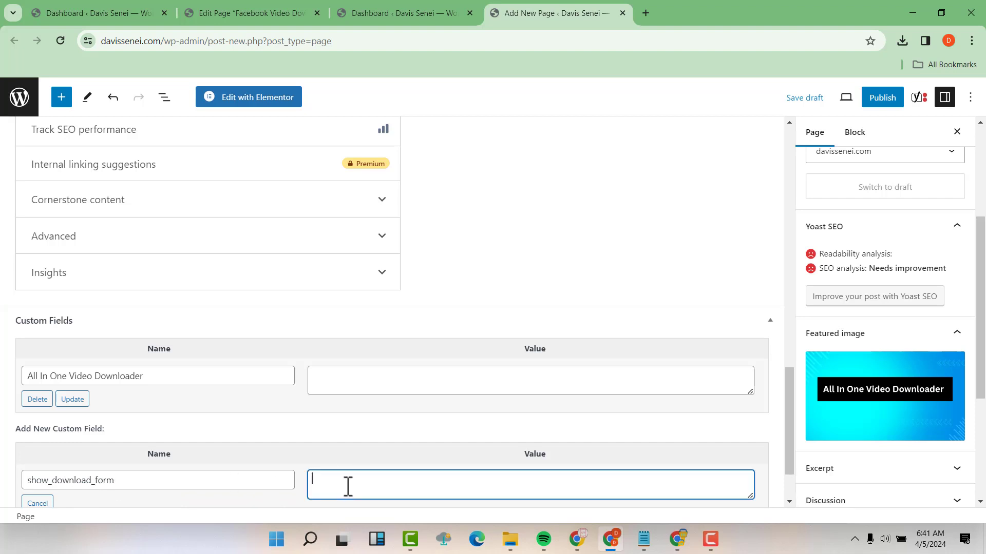
{"action": "type", "text": "1"}
{"action": "left_click", "coordinate": [258, 504]}
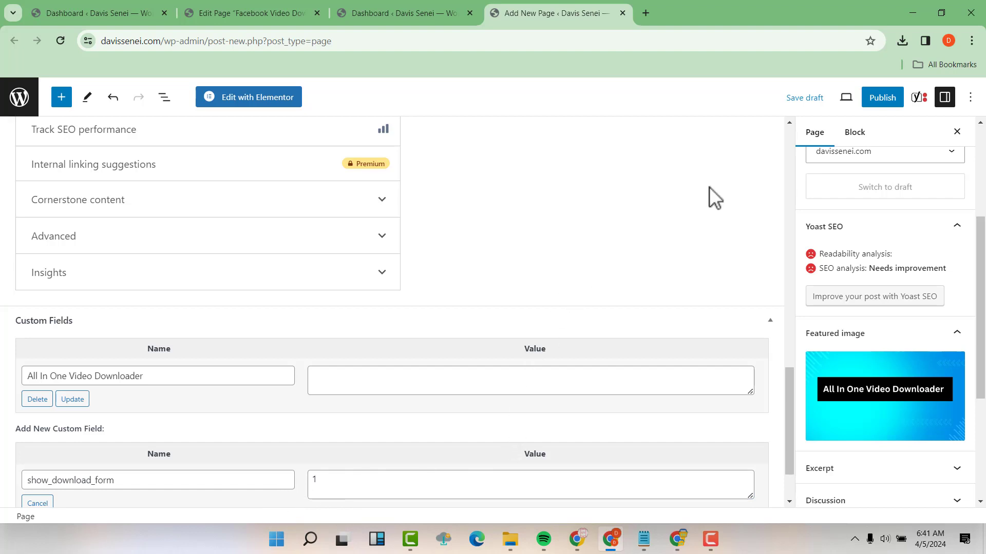
{"action": "left_click", "coordinate": [890, 105]}
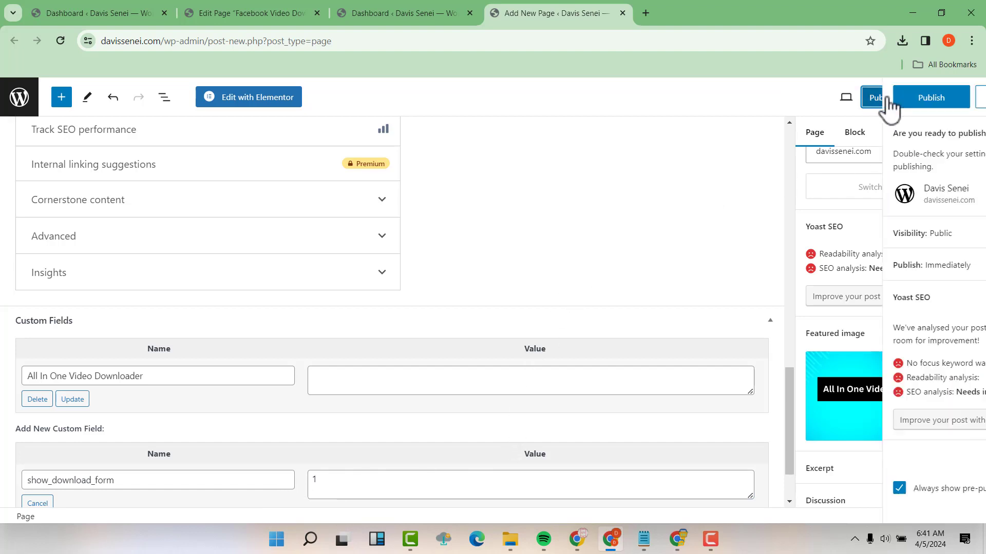
{"action": "left_click", "coordinate": [873, 102]}
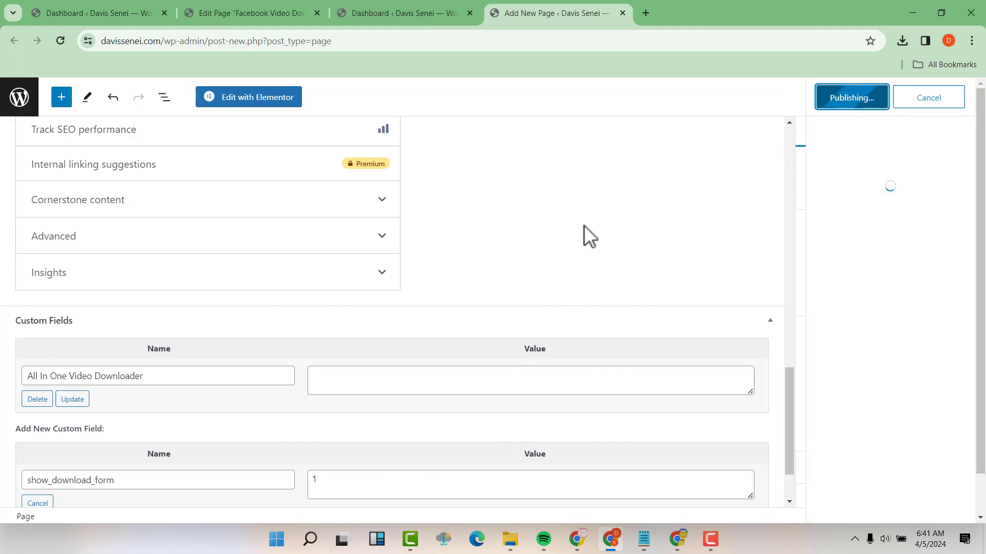
- Open the published All In One Video Downloader page in a new browser tab and examine its download form and featured image
{"action": "scroll", "coordinate": [639, 252], "scroll_direction": "up", "scroll_amount": 10}
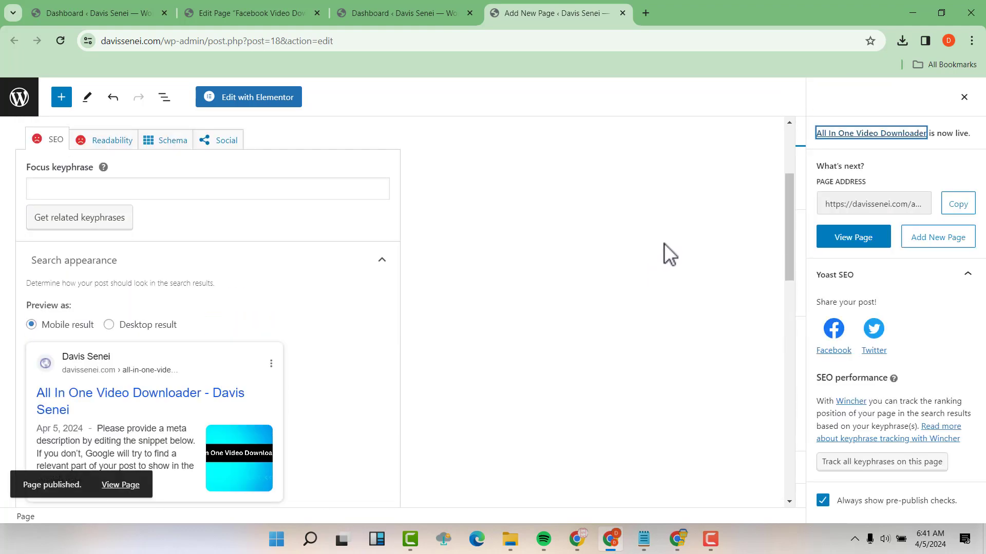
{"action": "right_click", "coordinate": [134, 487]}
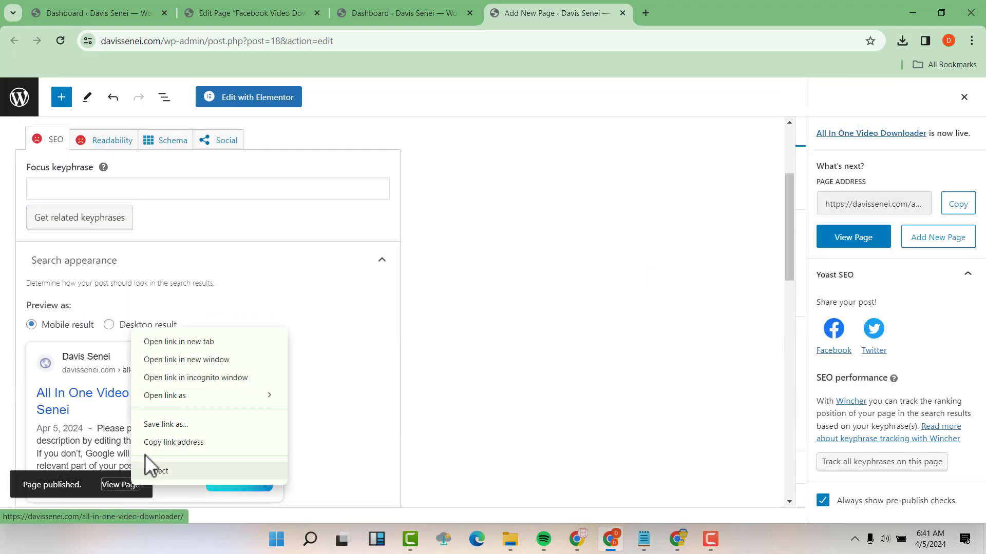
{"action": "left_click", "coordinate": [189, 343]}
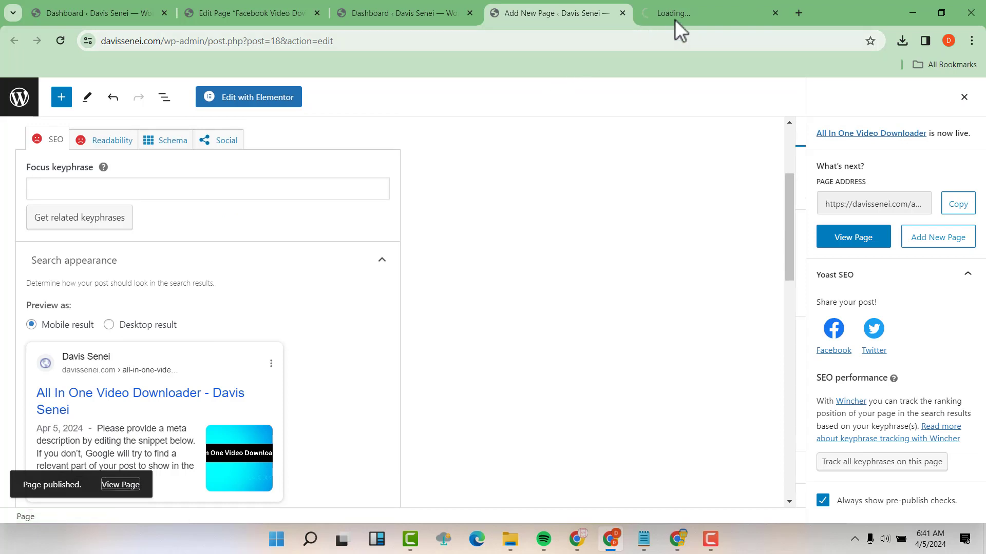
{"action": "left_click", "coordinate": [688, 5]}
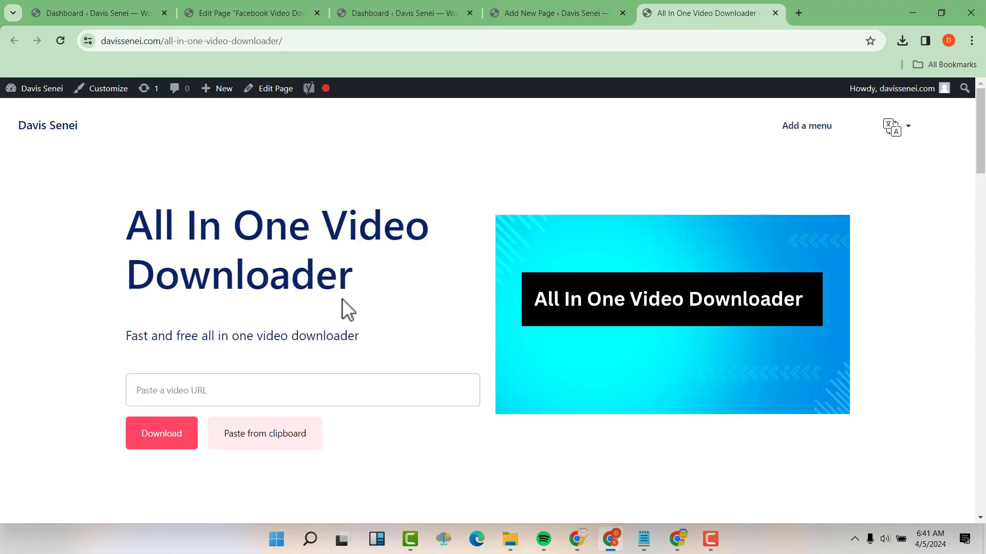
{"action": "scroll", "coordinate": [287, 202], "scroll_direction": "down", "scroll_amount": 1}
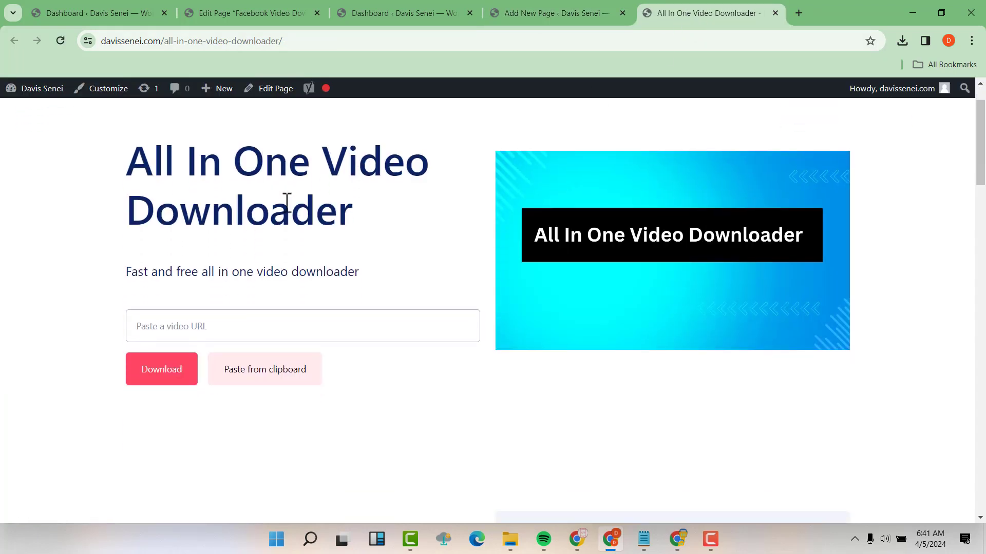
{"action": "scroll", "coordinate": [282, 204], "scroll_direction": "up", "scroll_amount": 1}
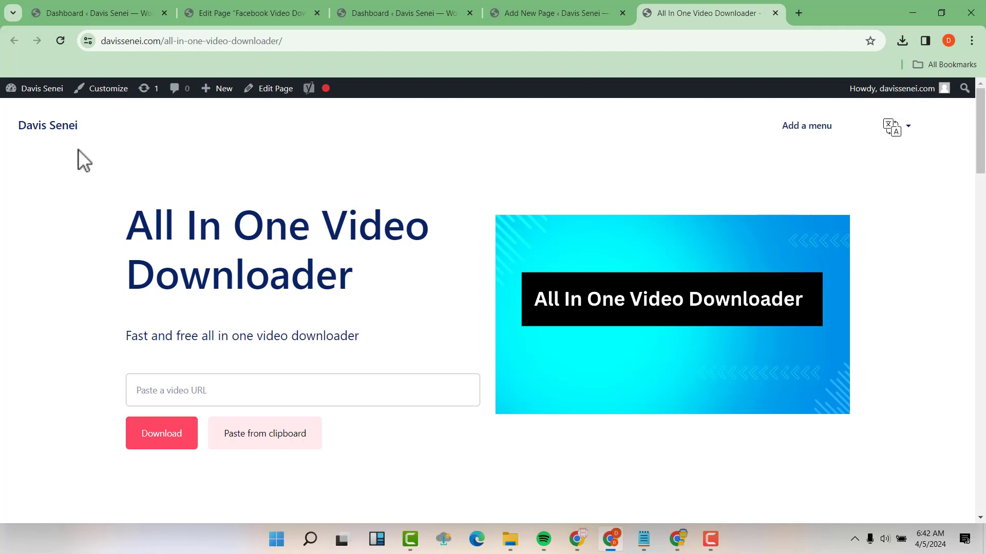
- Go to the site's homepage and examine its default Free Video Downloader layout
{"action": "left_click", "coordinate": [49, 128]}
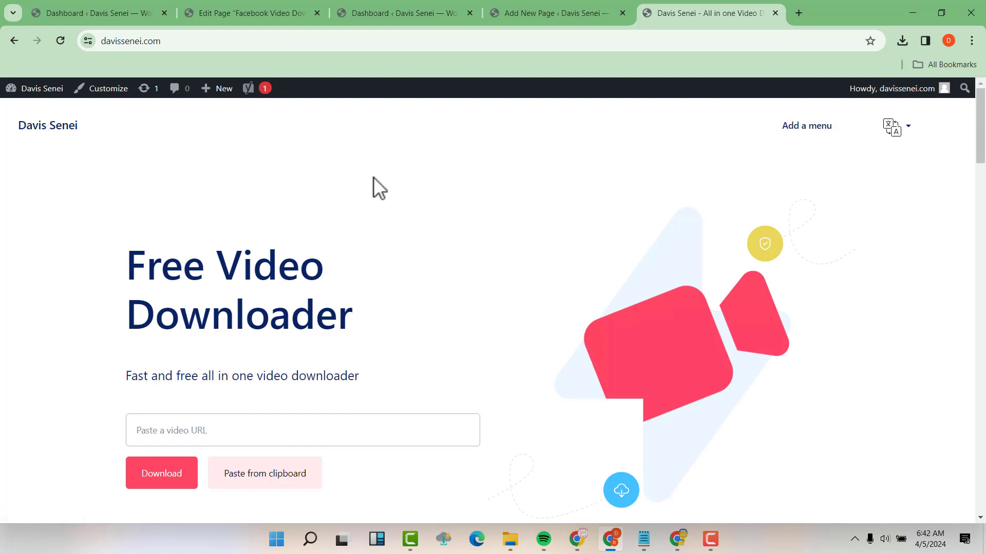
{"action": "scroll", "coordinate": [396, 207], "scroll_direction": "down", "scroll_amount": 6}
{"action": "scroll", "coordinate": [441, 219], "scroll_direction": "up", "scroll_amount": 5}
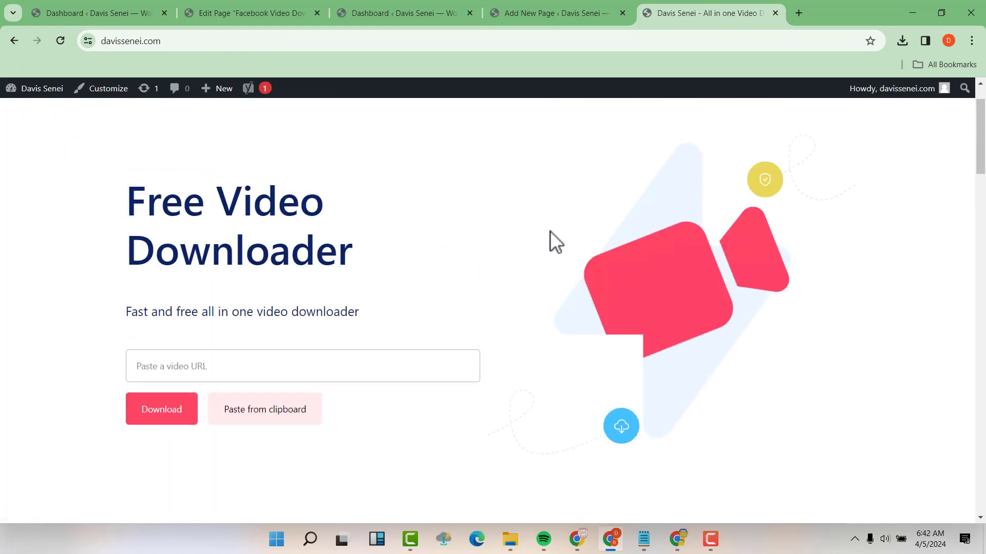
{"action": "scroll", "coordinate": [550, 231], "scroll_direction": "up", "scroll_amount": 1}
{"action": "scroll", "coordinate": [503, 223], "scroll_direction": "down", "scroll_amount": 2}
{"action": "scroll", "coordinate": [522, 207], "scroll_direction": "up", "scroll_amount": 2}
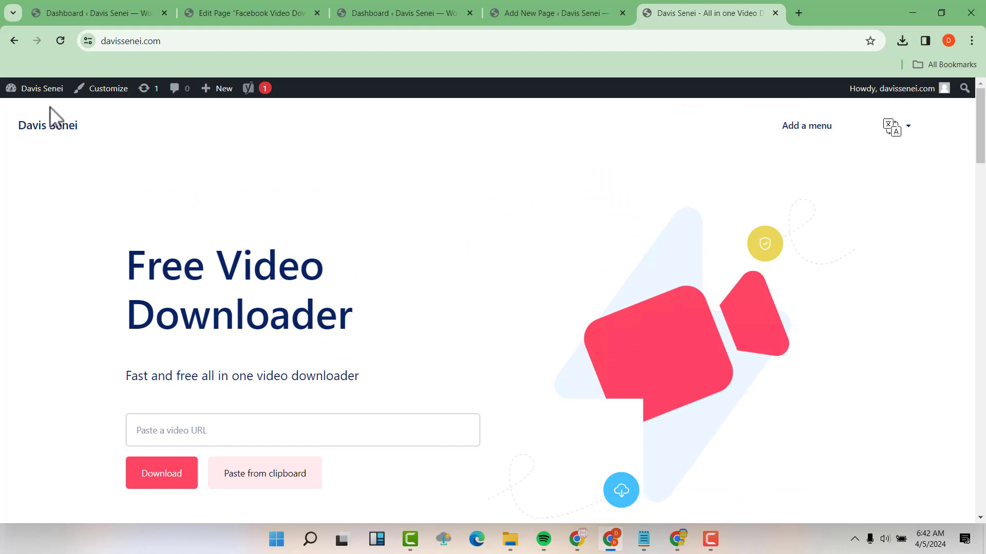
- In the dashboard's Reading Settings, make the homepage a static page, choose "All In One Video Downloader" and save the changes
{"action": "mouse_move", "coordinate": [39, 92]}
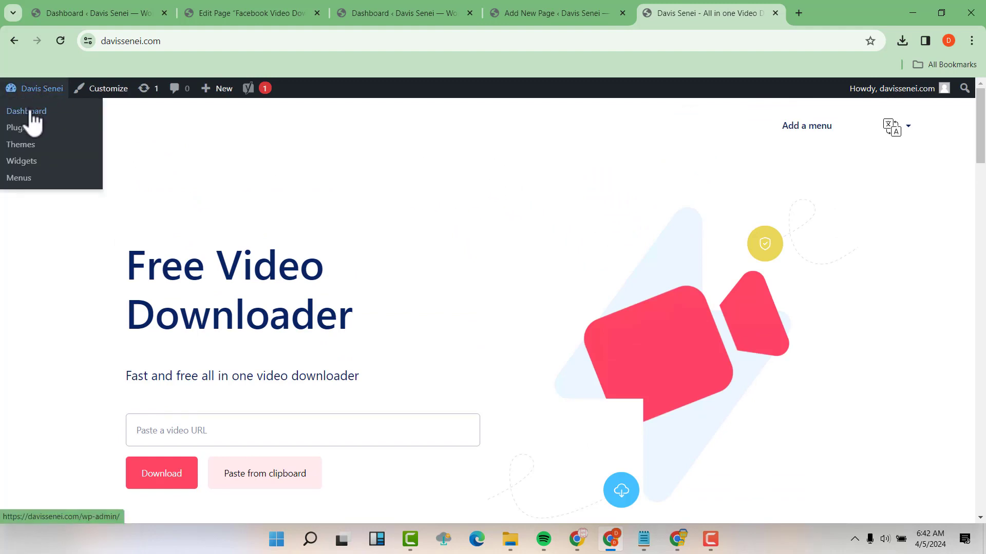
{"action": "left_click", "coordinate": [30, 113]}
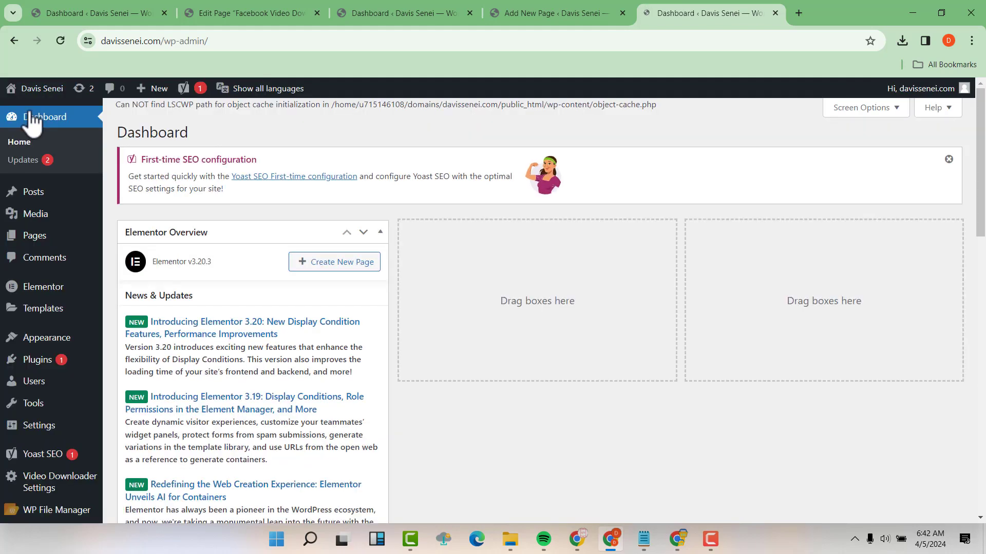
{"action": "scroll", "coordinate": [41, 257], "scroll_direction": "down", "scroll_amount": 5}
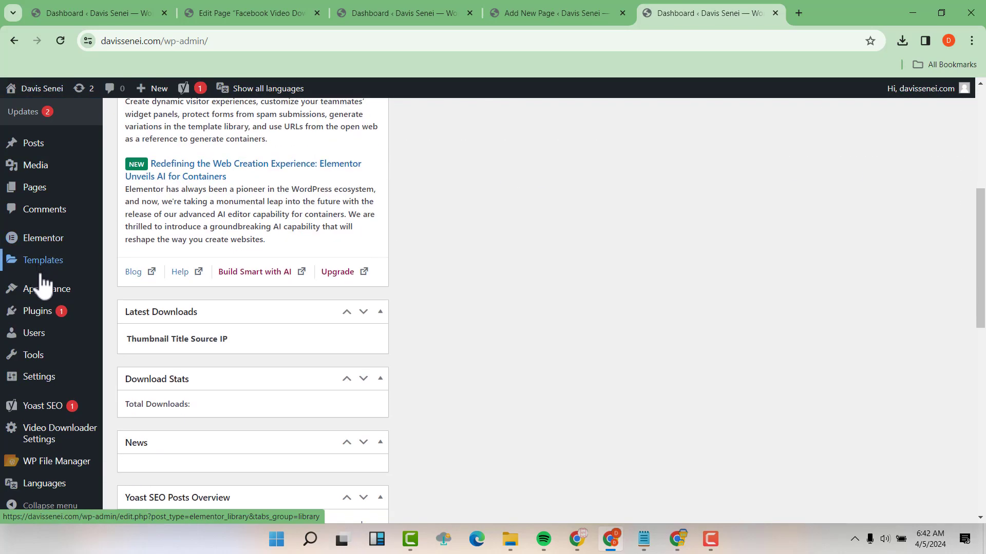
{"action": "mouse_move", "coordinate": [65, 380]}
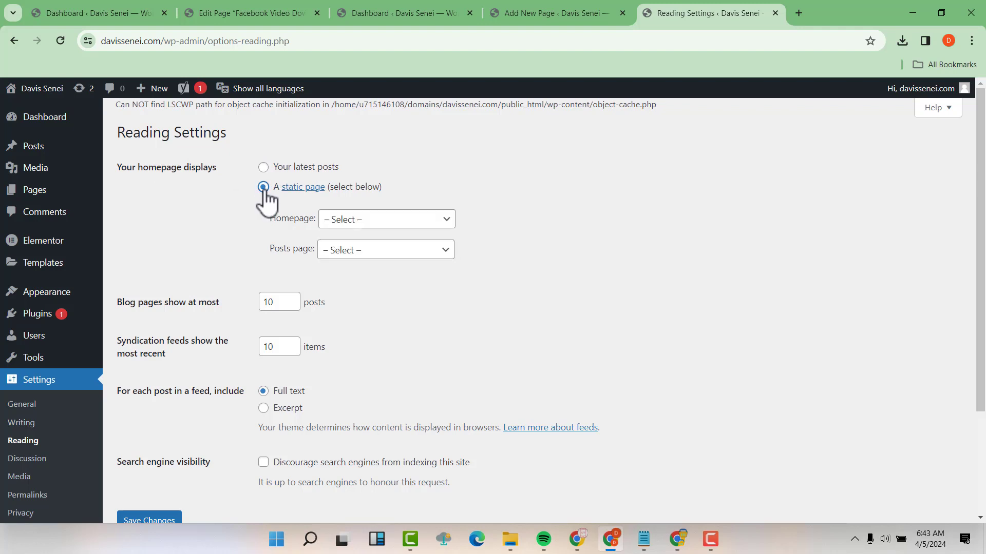
{"action": "left_click", "coordinate": [375, 224]}
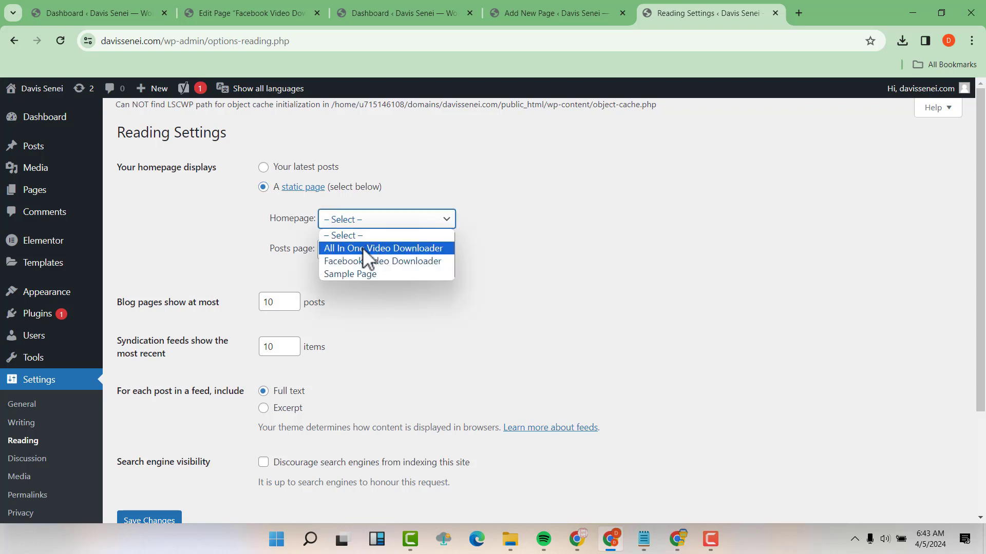
{"action": "left_click", "coordinate": [366, 251]}
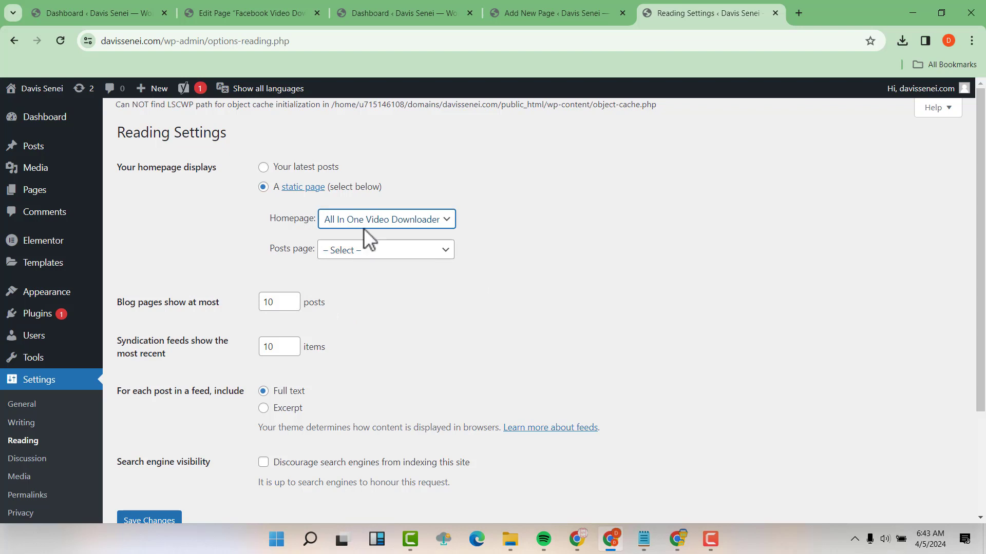
{"action": "scroll", "coordinate": [358, 307], "scroll_direction": "down", "scroll_amount": 3}
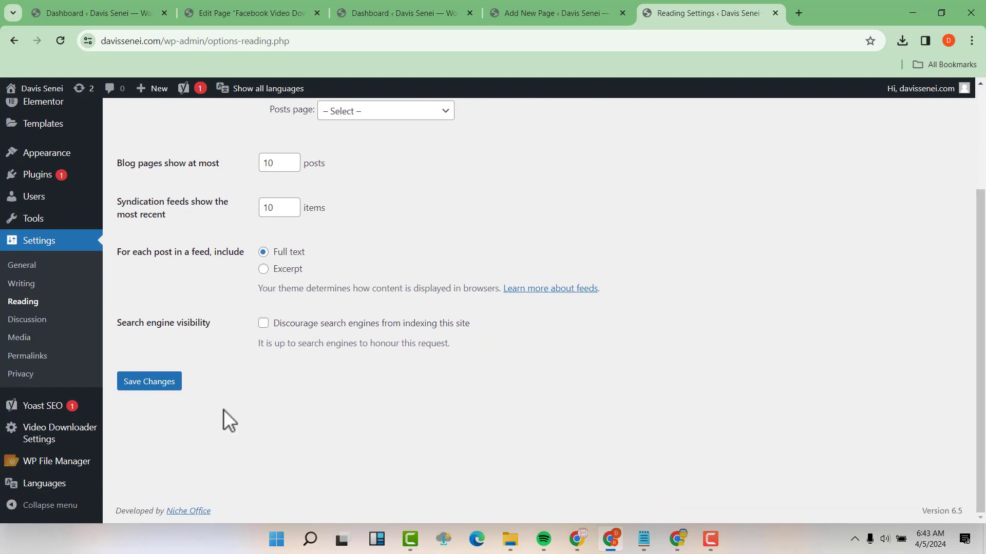
{"action": "left_click", "coordinate": [161, 385]}
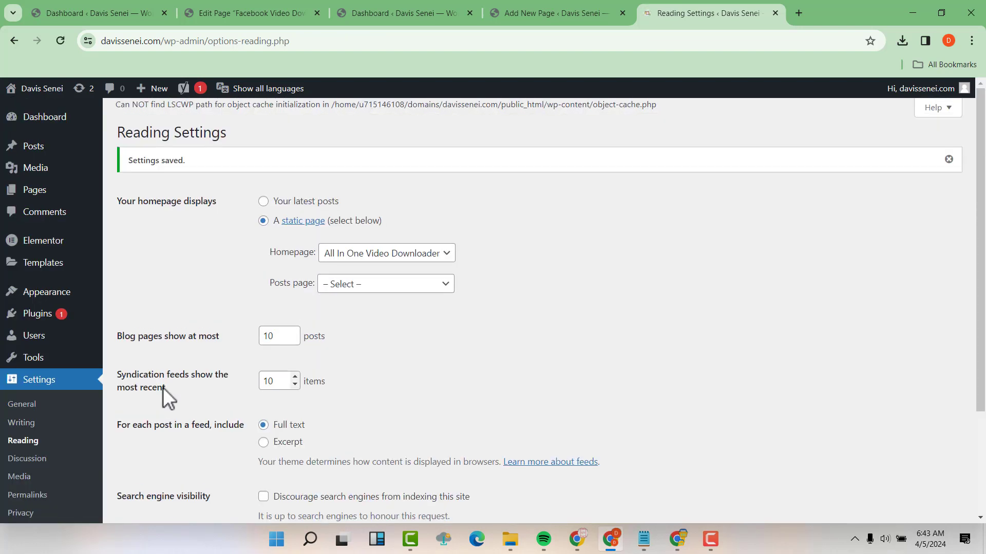
- Open the site's homepage in a new browser tab and examine its All In One Video Downloader layout
{"action": "mouse_move", "coordinate": [36, 88]}
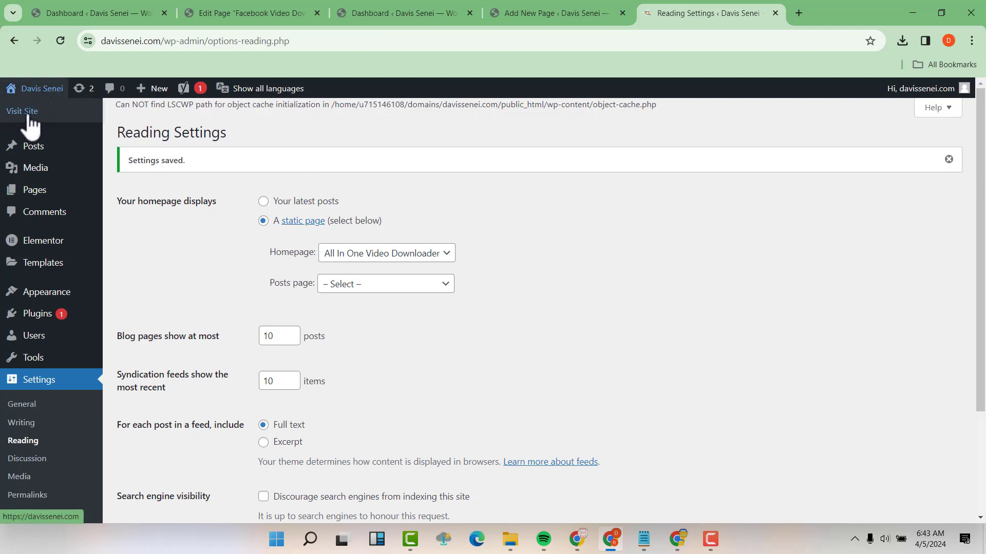
{"action": "right_click", "coordinate": [29, 118]}
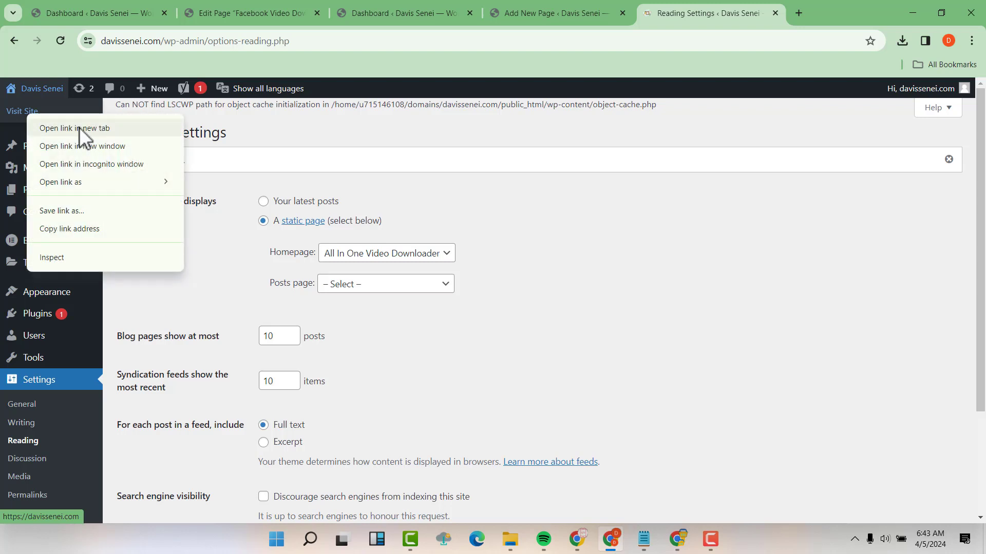
{"action": "left_click", "coordinate": [79, 127]}
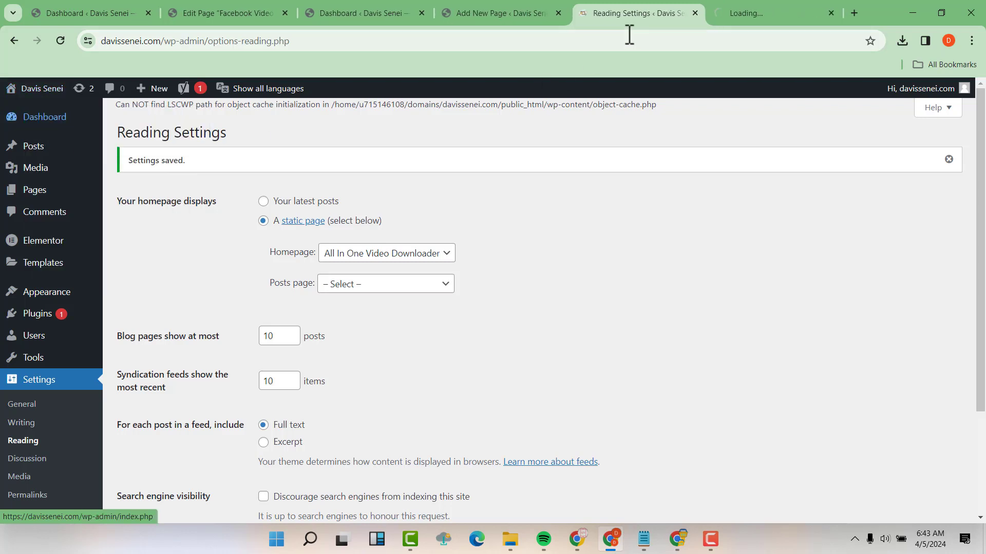
{"action": "left_click", "coordinate": [753, 11]}
{"action": "scroll", "coordinate": [334, 183], "scroll_direction": "down", "scroll_amount": 3}
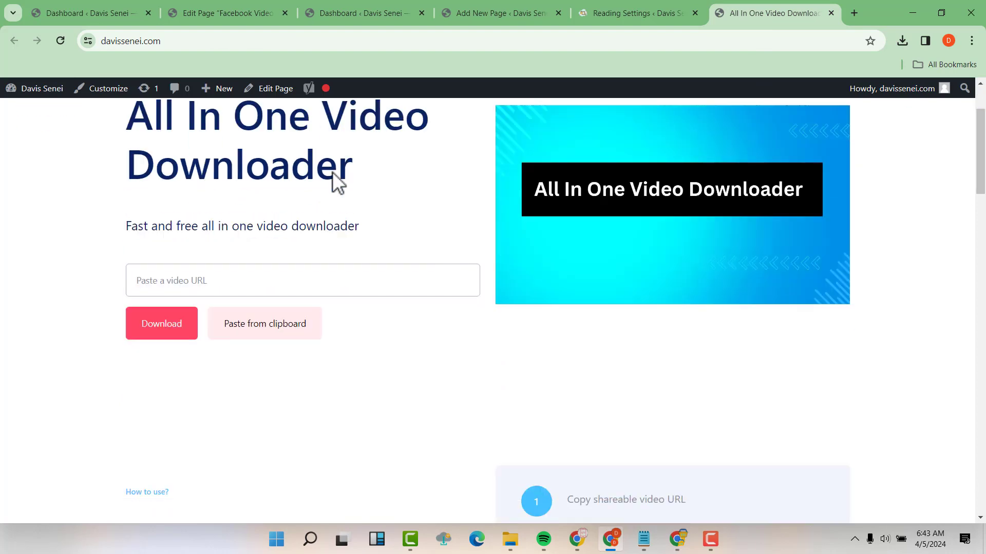
{"action": "scroll", "coordinate": [338, 185], "scroll_direction": "up", "scroll_amount": 2}
{"action": "scroll", "coordinate": [354, 190], "scroll_direction": "down", "scroll_amount": 2}
{"action": "scroll", "coordinate": [357, 187], "scroll_direction": "up", "scroll_amount": 3}
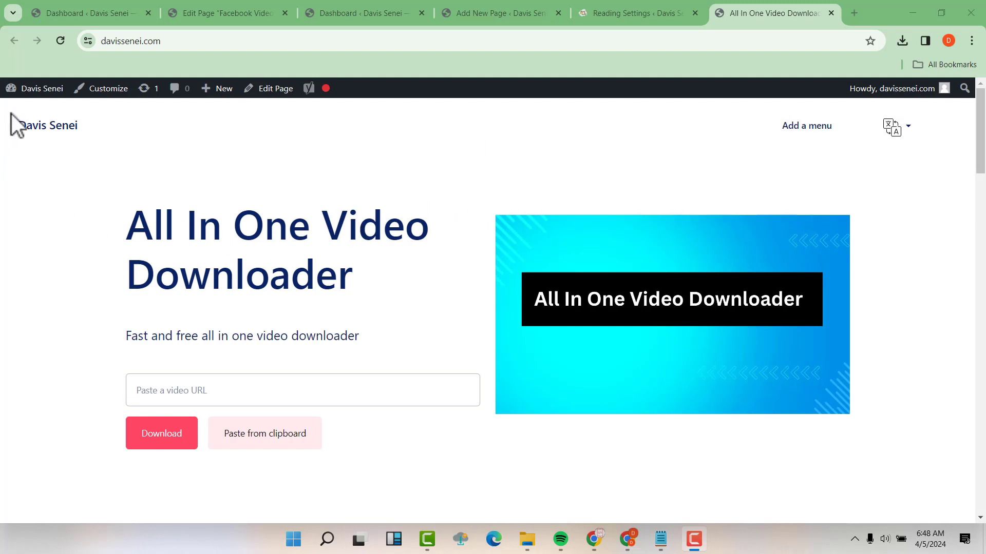
- From the dashboard, create a new page titled "Blog" in a new browser tab and publish it without custom fields
{"action": "left_click", "coordinate": [28, 114]}
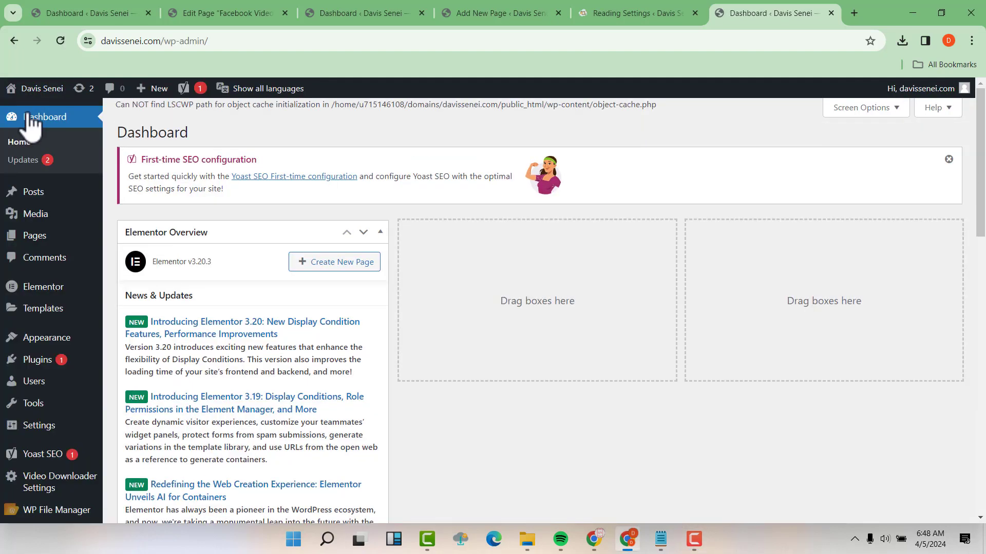
{"action": "mouse_move", "coordinate": [34, 237]}
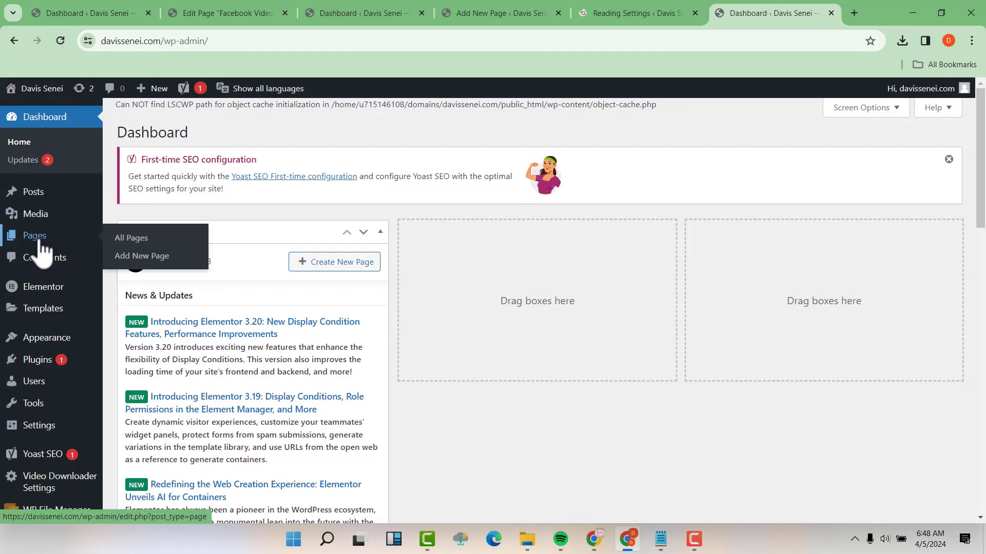
{"action": "right_click", "coordinate": [136, 258]}
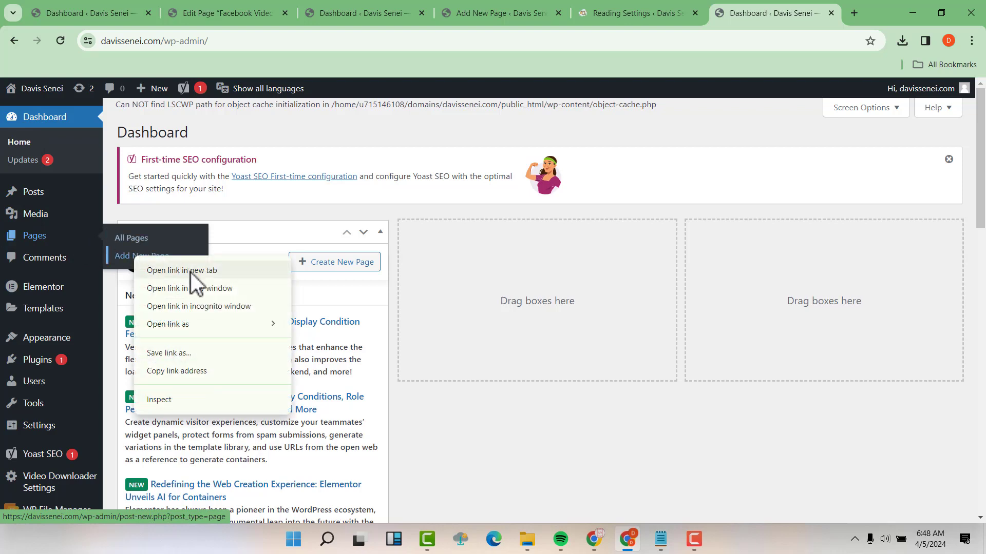
{"action": "left_click", "coordinate": [190, 270]}
{"action": "left_click", "coordinate": [751, 8]}
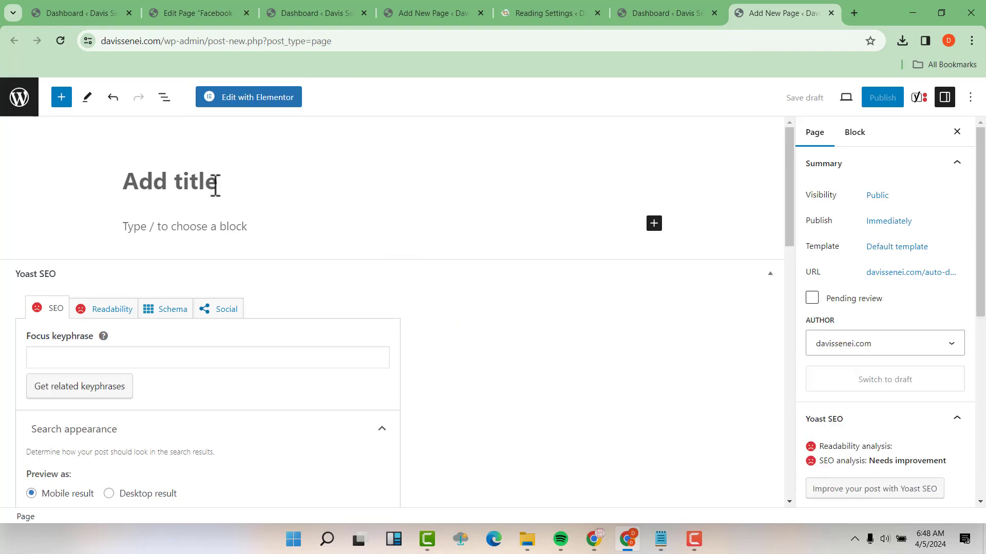
{"action": "type", "text": "Blo"}
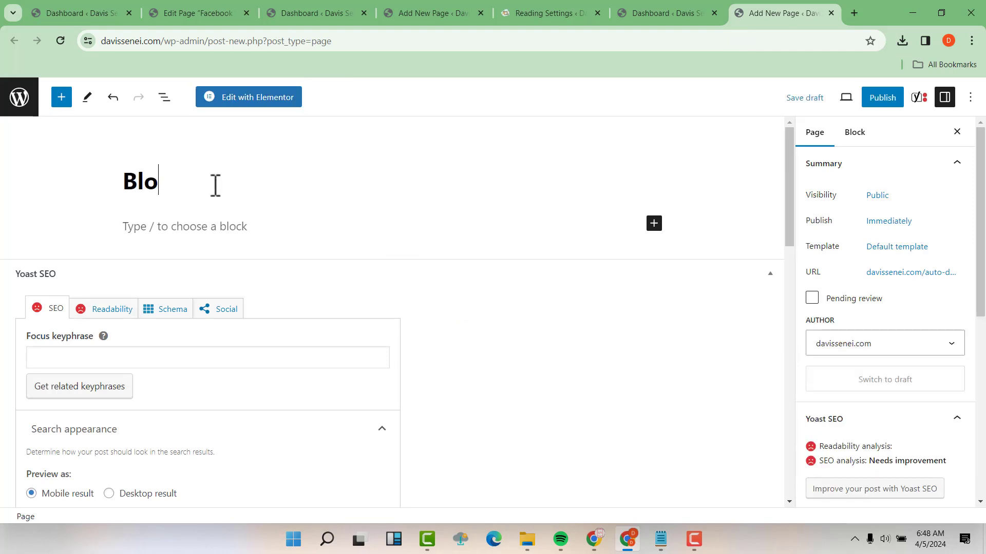
{"action": "type", "text": "g"}
{"action": "scroll", "coordinate": [215, 400], "scroll_direction": "down", "scroll_amount": 12}
{"action": "scroll", "coordinate": [128, 454], "scroll_direction": "down", "scroll_amount": 5}
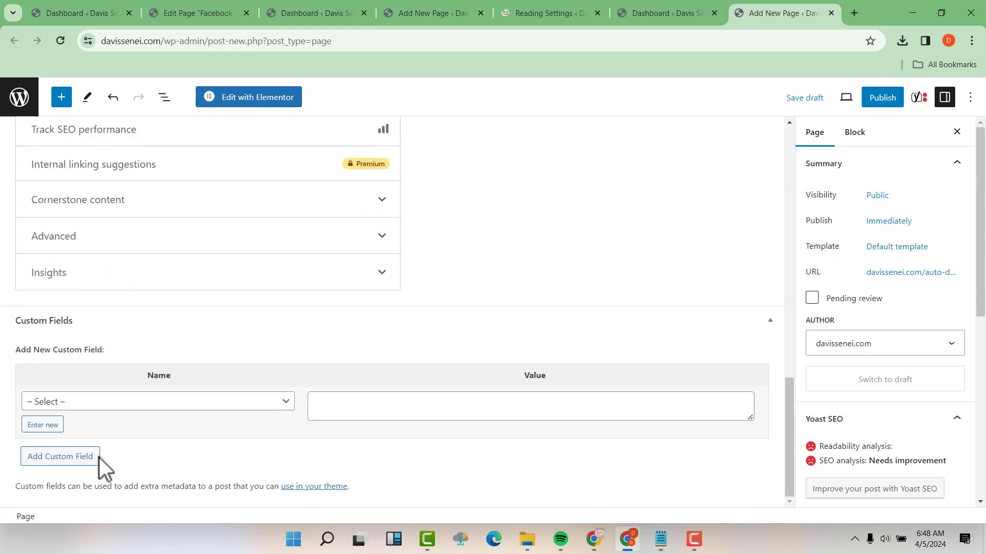
{"action": "scroll", "coordinate": [468, 263], "scroll_direction": "up", "scroll_amount": 15}
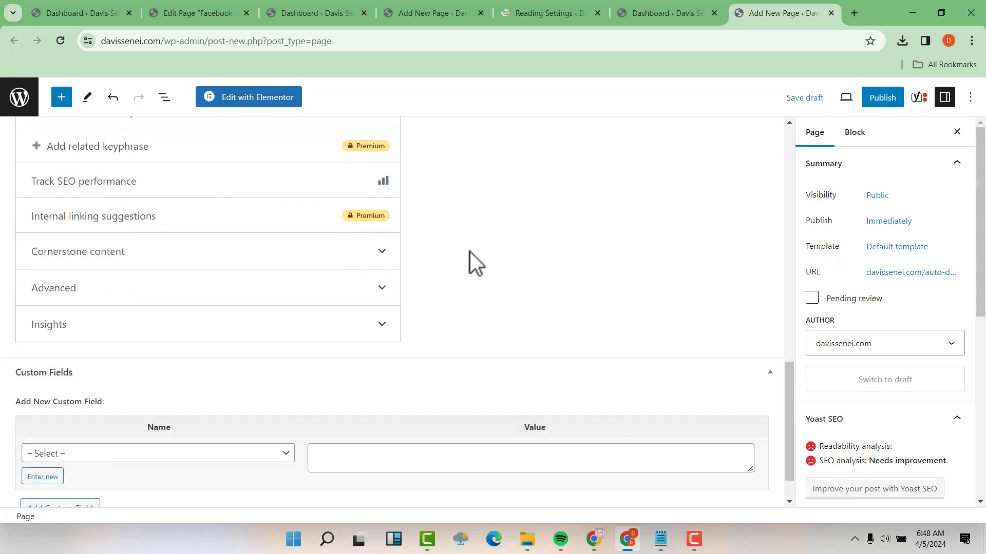
{"action": "left_click", "coordinate": [882, 99]}
{"action": "left_click", "coordinate": [877, 99]}
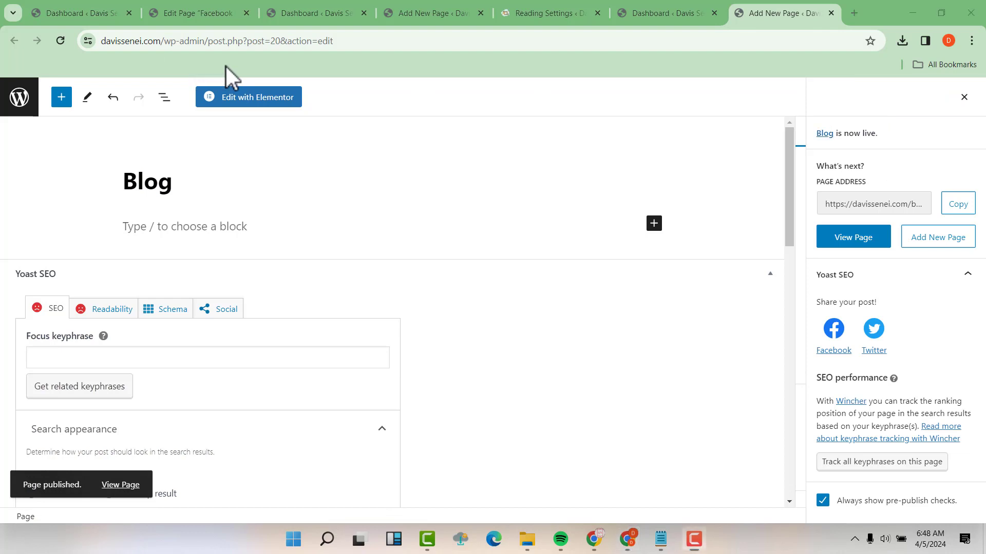
- In the dashboard's Reading Settings, choose "Blog" as the posts page and save the changes
{"action": "left_click", "coordinate": [25, 102]}
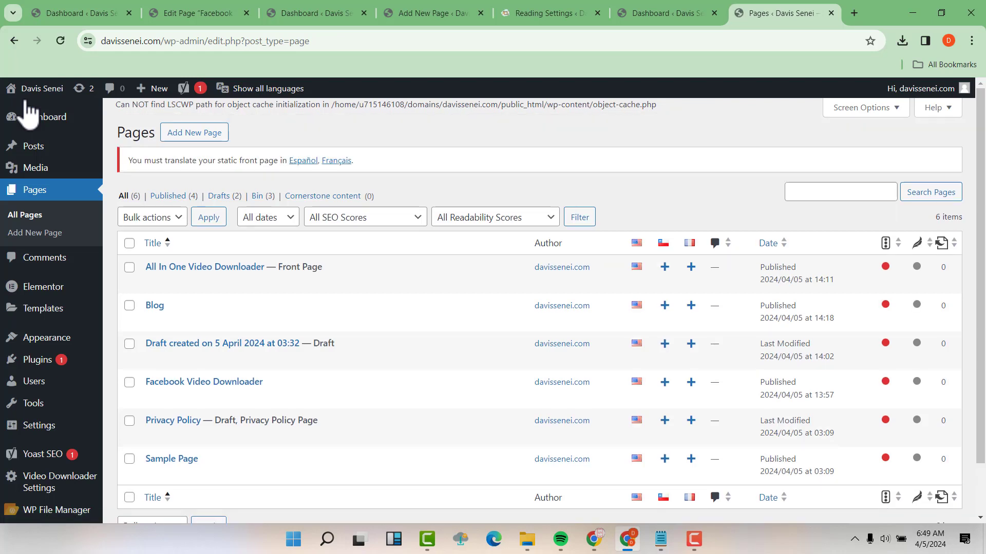
{"action": "scroll", "coordinate": [49, 282], "scroll_direction": "down", "scroll_amount": 1}
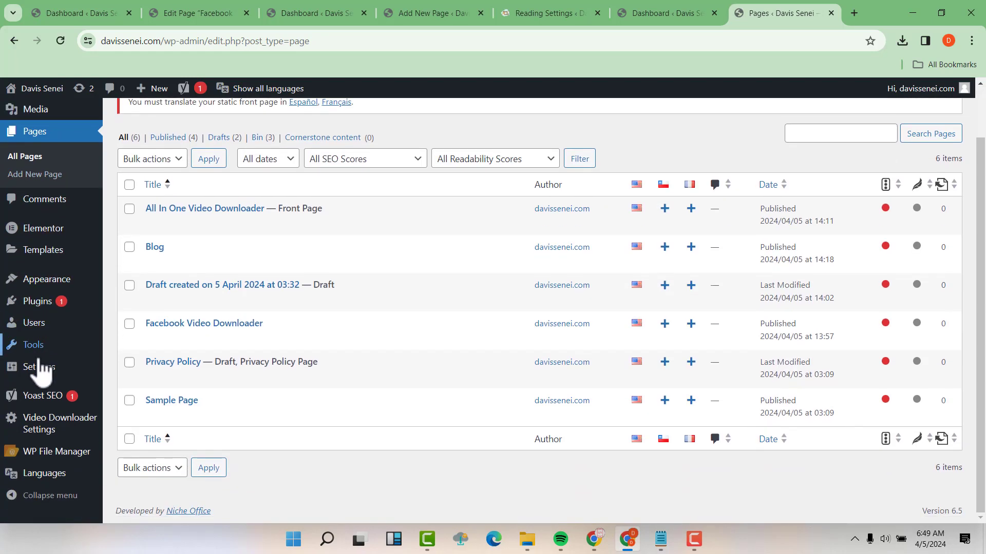
{"action": "mouse_move", "coordinate": [39, 375]}
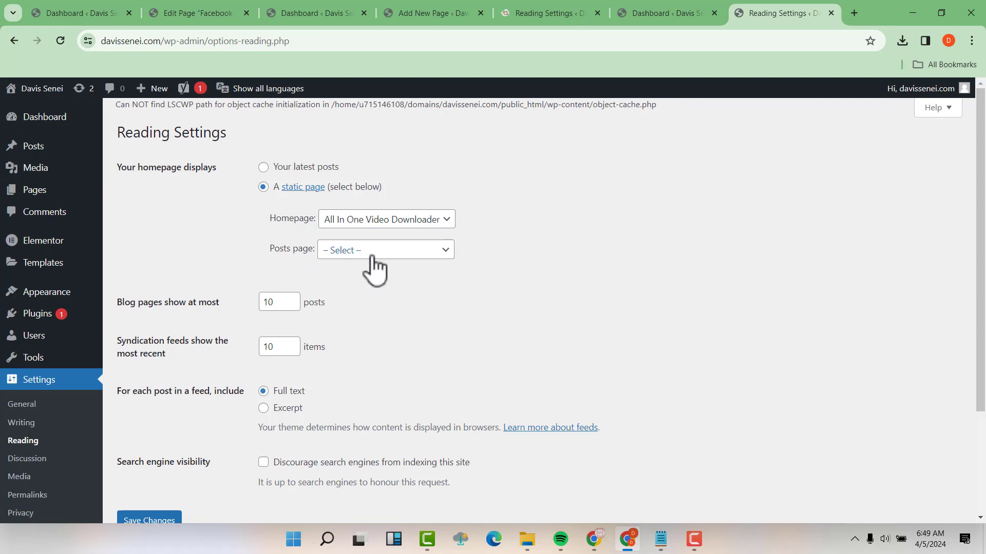
{"action": "left_click", "coordinate": [403, 252]}
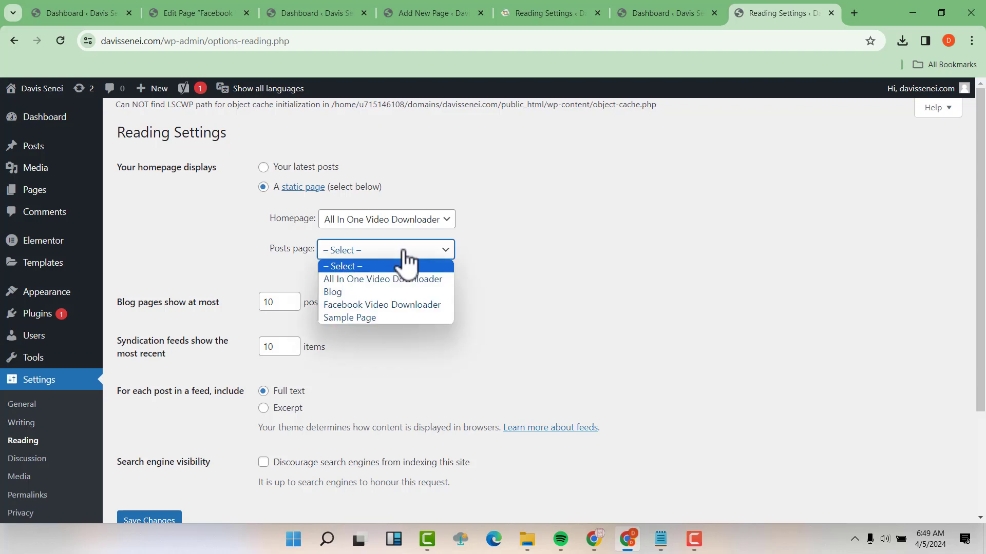
{"action": "left_click", "coordinate": [341, 293]}
{"action": "scroll", "coordinate": [405, 293], "scroll_direction": "down", "scroll_amount": 2}
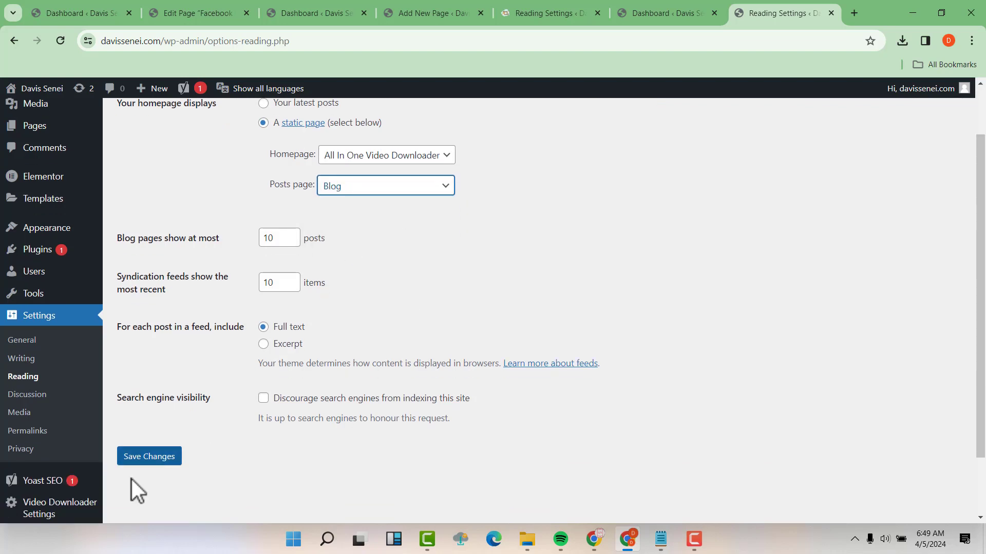
{"action": "left_click", "coordinate": [146, 458]}
{"action": "left_click", "coordinate": [146, 459]}
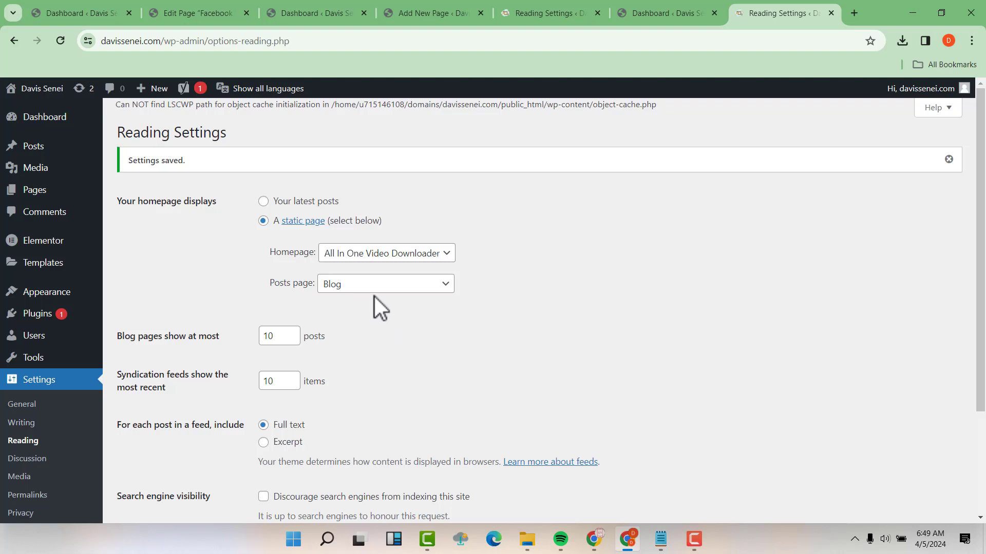
- Add a new post titled "sample 1" with no body text and publish it
{"action": "mouse_move", "coordinate": [37, 152]}
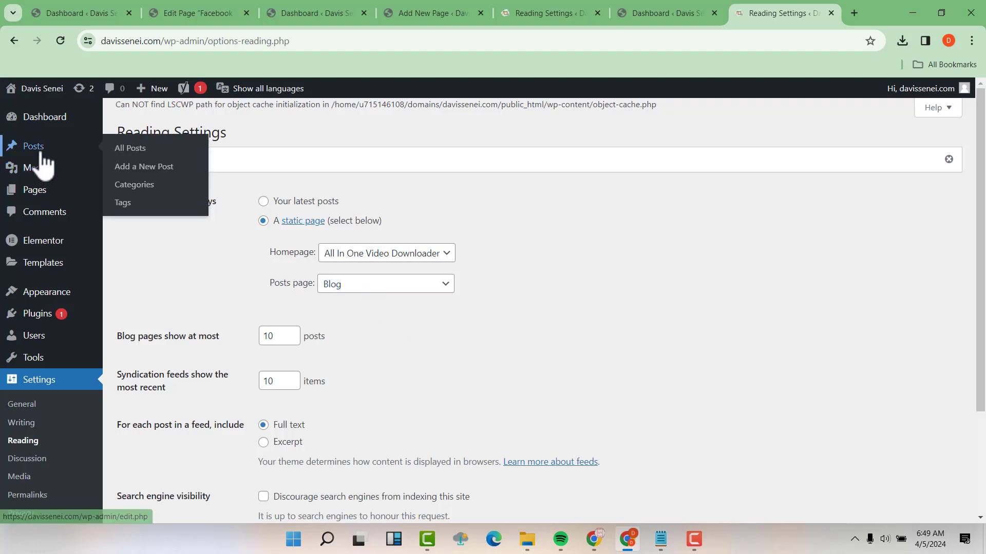
{"action": "left_click", "coordinate": [152, 169]}
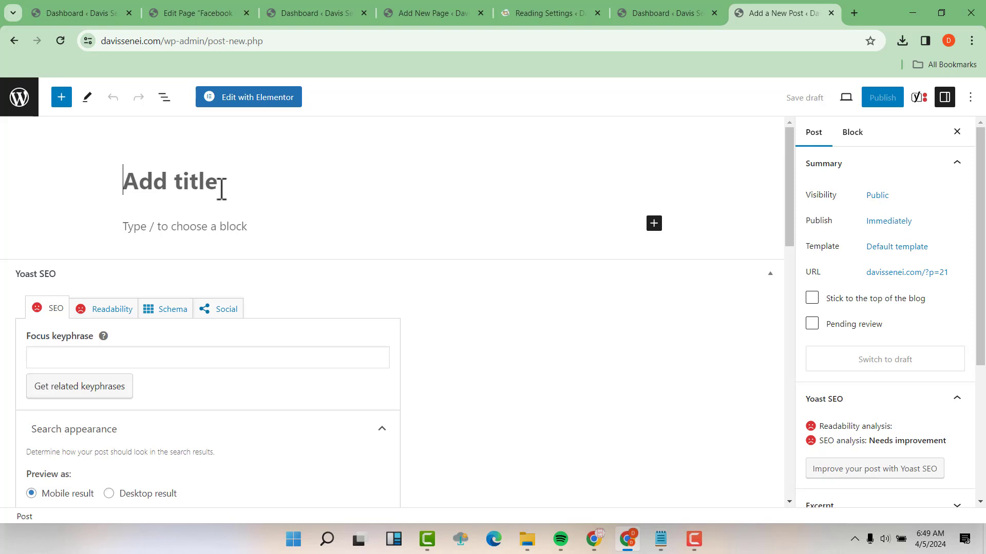
{"action": "type", "text": "sample 1"}
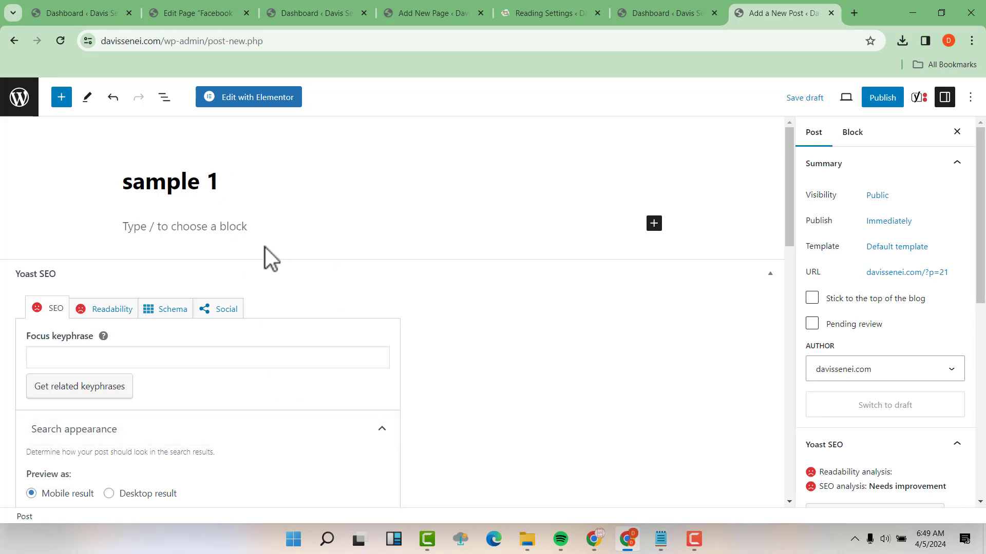
{"action": "left_click", "coordinate": [226, 227]}
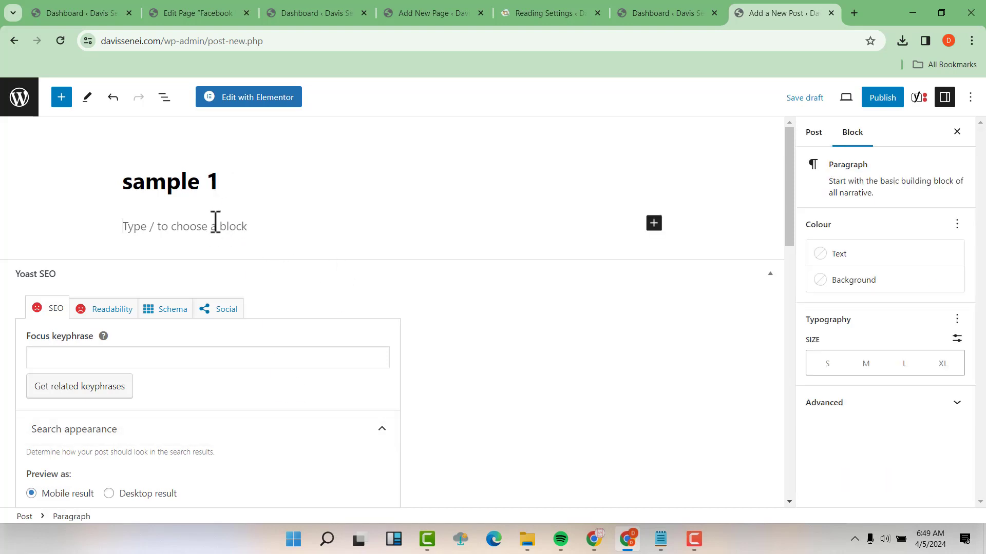
{"action": "left_click", "coordinate": [884, 101]}
{"action": "left_click", "coordinate": [879, 100]}
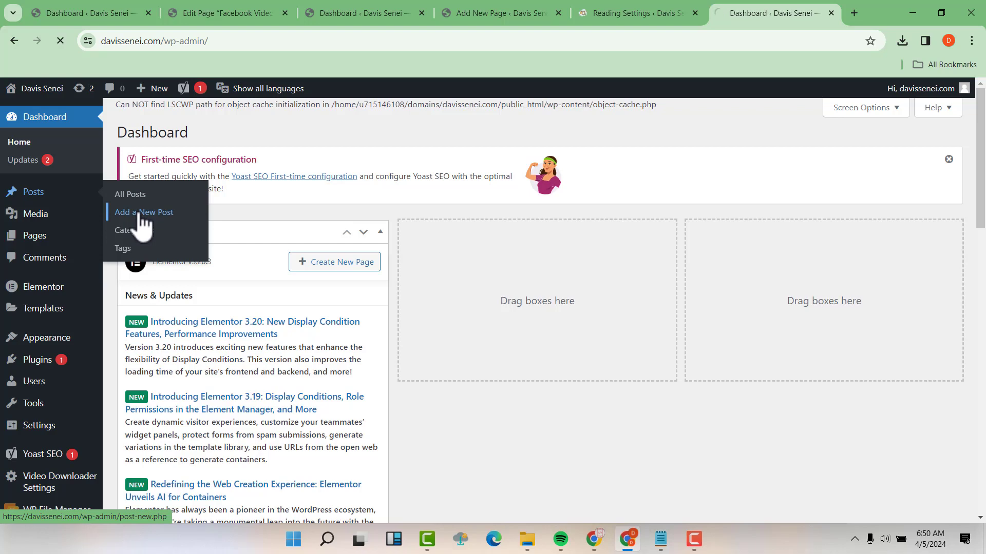
- Add another new post titled "sample 2" and publish it
{"action": "left_click", "coordinate": [139, 213]}
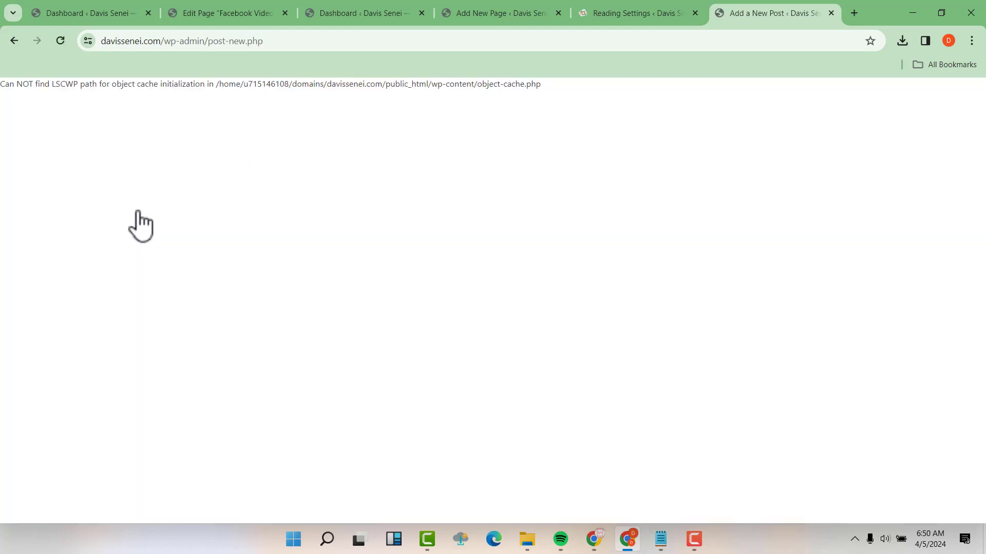
{"action": "type", "text": "sa"}
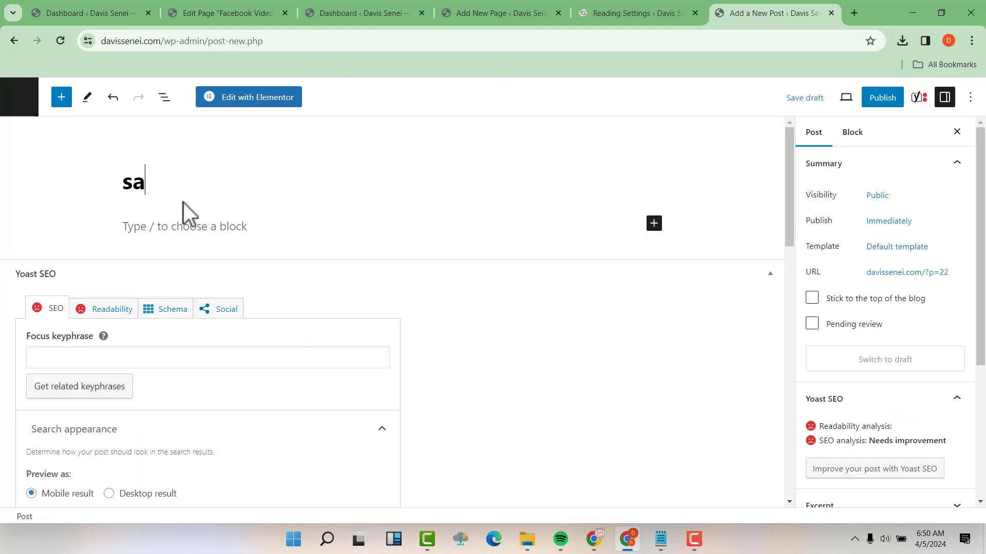
{"action": "type", "text": "mple 2"}
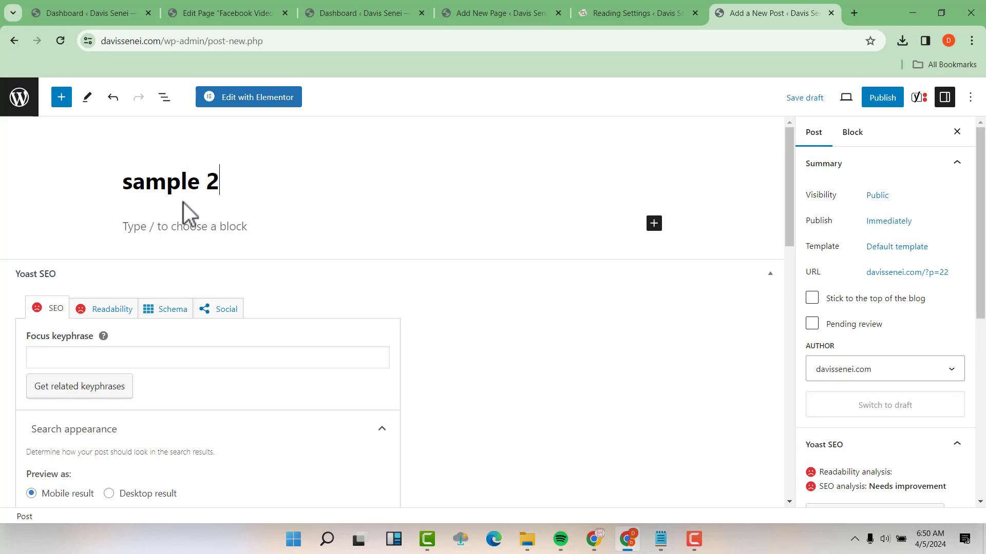
{"action": "left_click", "coordinate": [883, 98]}
{"action": "left_click", "coordinate": [882, 97]}
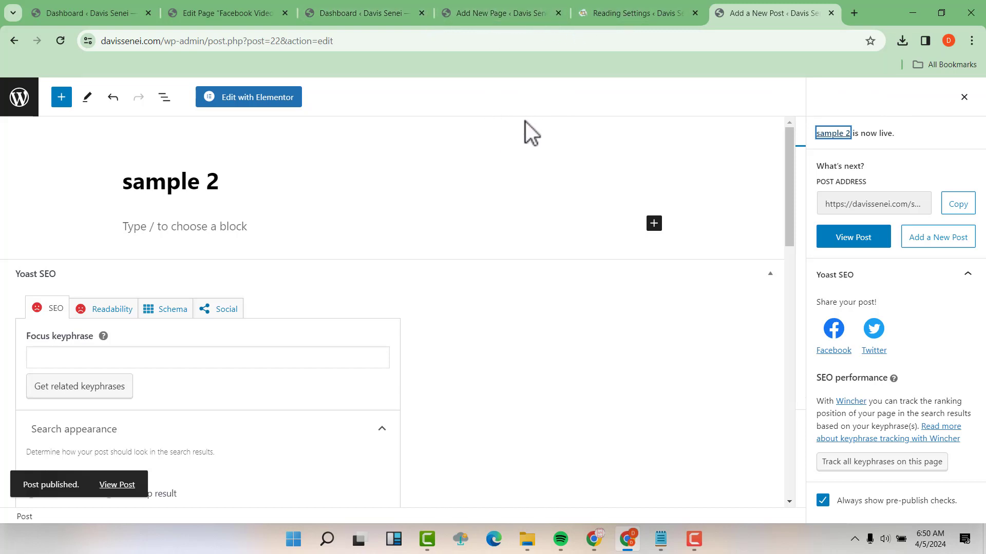
- From the list of all pages, view the Blog page in a new browser tab and examine its posts
{"action": "left_click", "coordinate": [22, 99]}
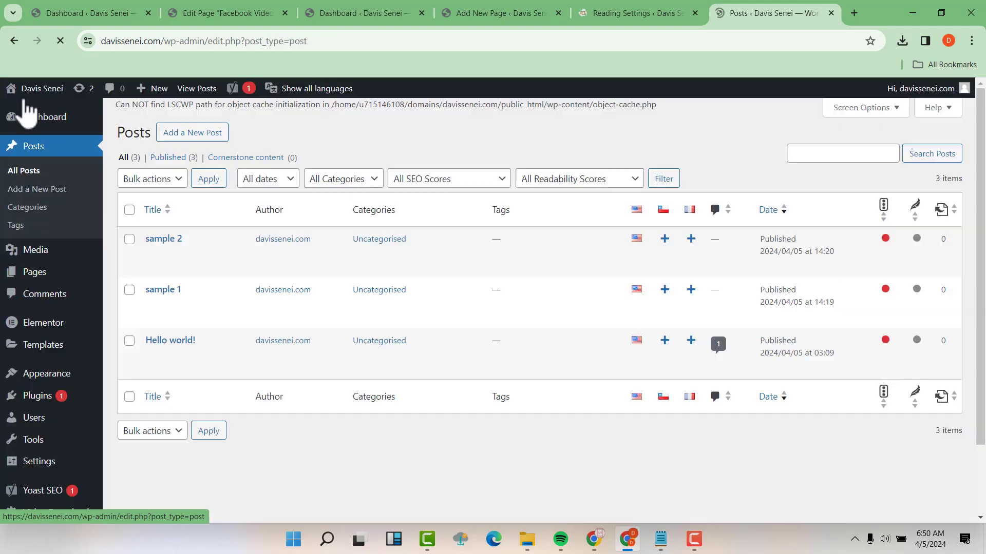
{"action": "mouse_move", "coordinate": [44, 275]}
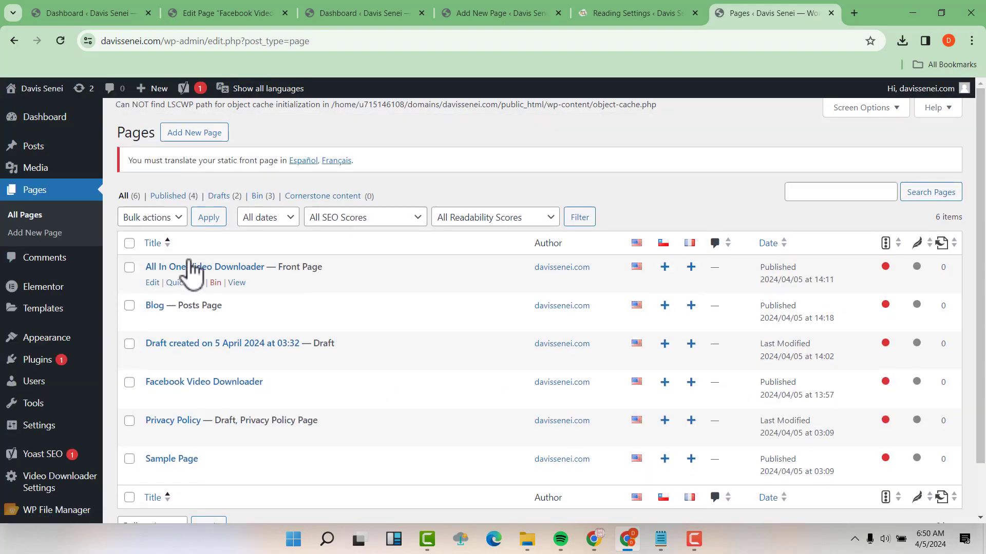
{"action": "scroll", "coordinate": [194, 273], "scroll_direction": "down", "scroll_amount": 2}
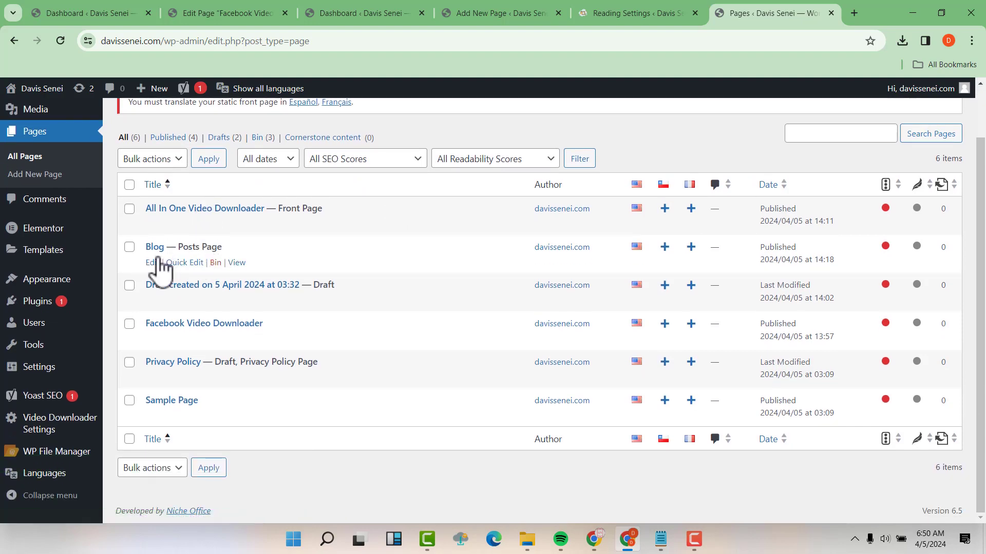
{"action": "right_click", "coordinate": [236, 263]}
{"action": "left_click", "coordinate": [276, 275]}
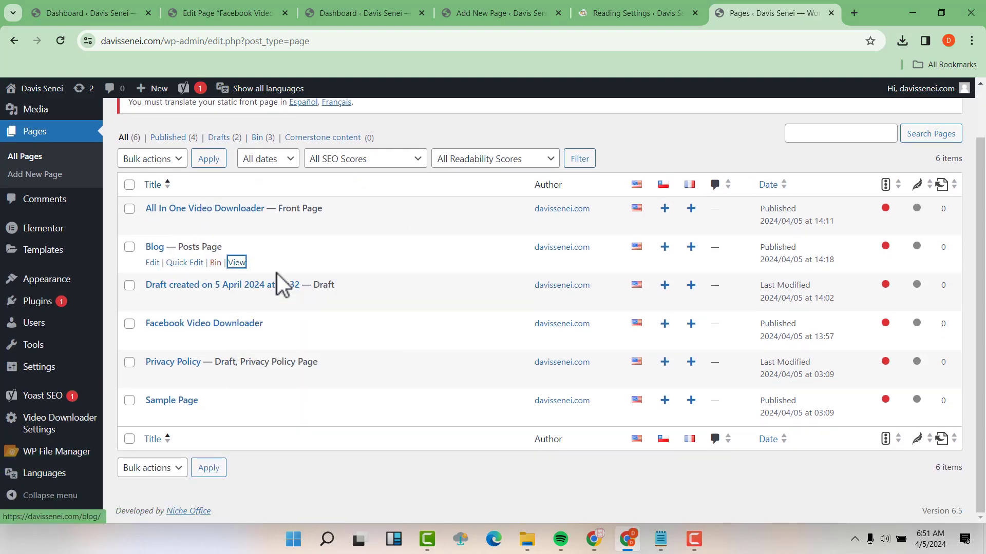
{"action": "left_click", "coordinate": [767, 18]}
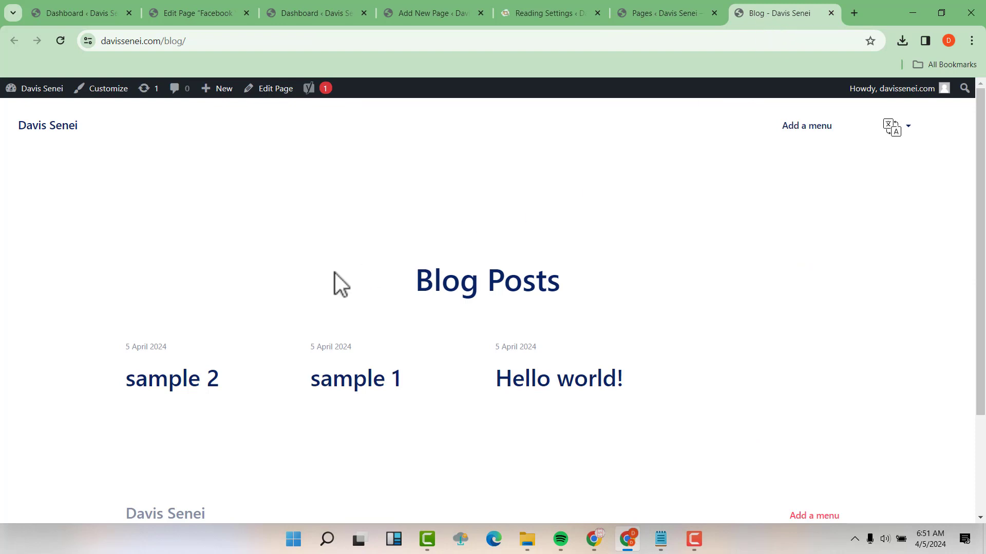
{"action": "scroll", "coordinate": [308, 280], "scroll_direction": "down", "scroll_amount": 3}
{"action": "scroll", "coordinate": [316, 277], "scroll_direction": "up", "scroll_amount": 1}
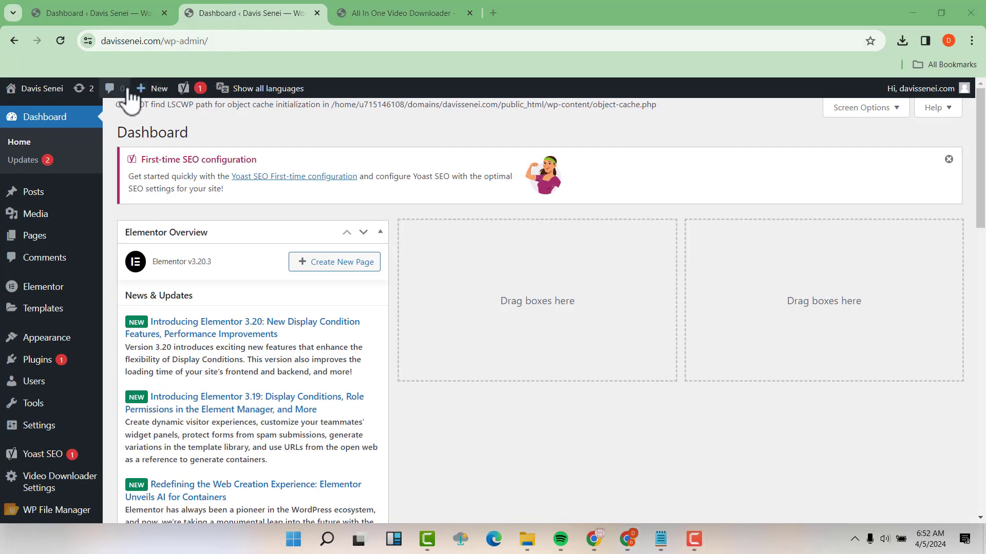
- Create a menu named "Primary Menu" with new top-level pages added automatically and Primary English as its display location
{"action": "mouse_move", "coordinate": [35, 343]}
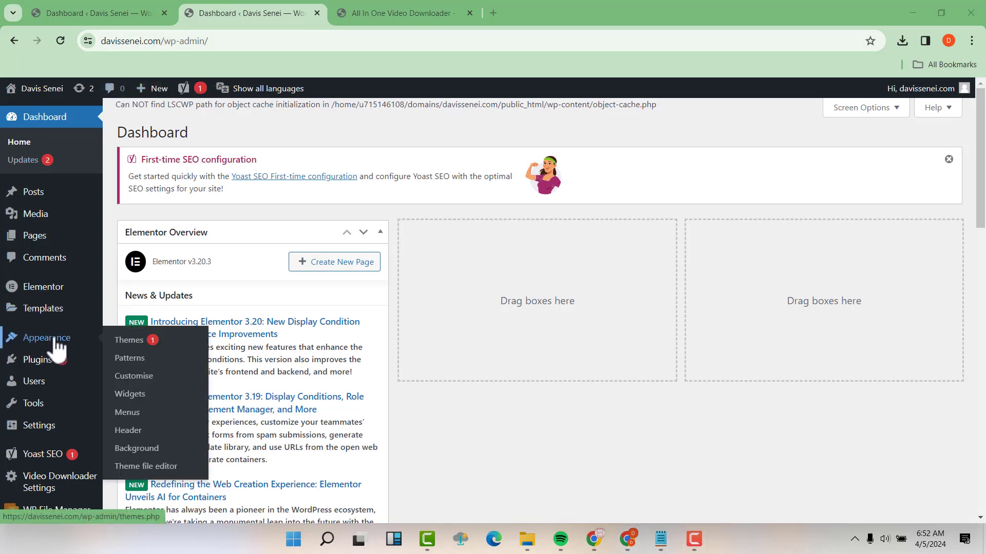
{"action": "left_click", "coordinate": [127, 413]}
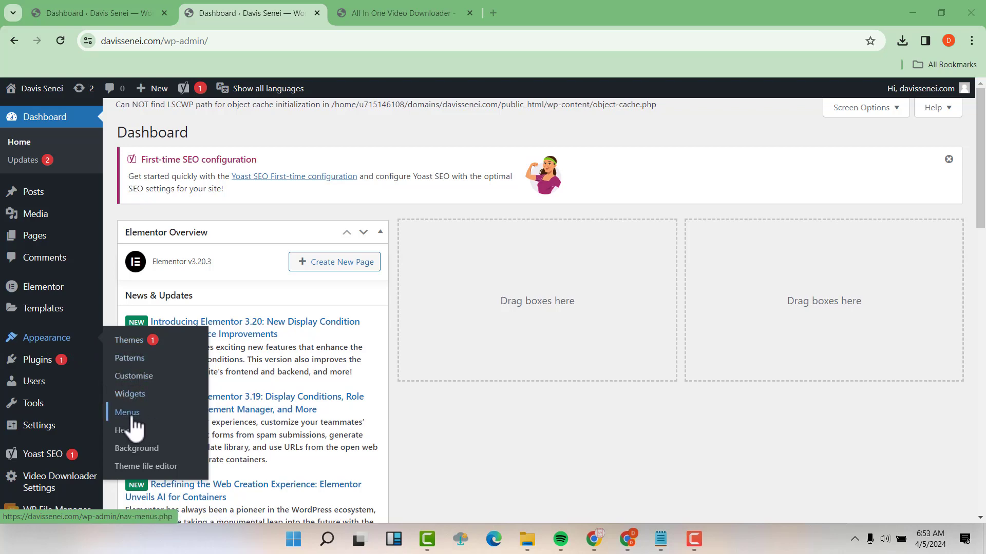
{"action": "type", "text": "Primary Menu"}
{"action": "scroll", "coordinate": [585, 293], "scroll_direction": "down", "scroll_amount": 1}
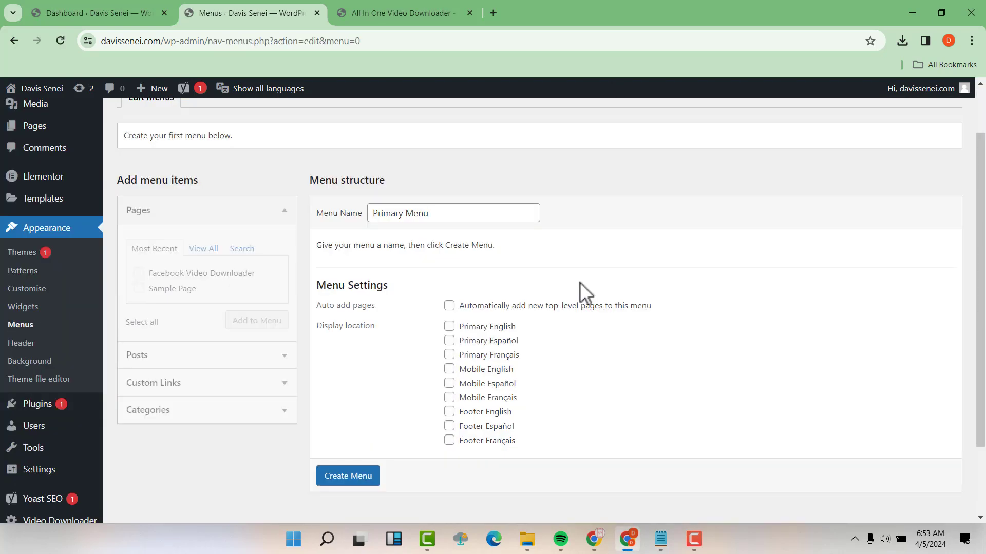
{"action": "left_click", "coordinate": [449, 308]}
{"action": "left_click", "coordinate": [450, 328]}
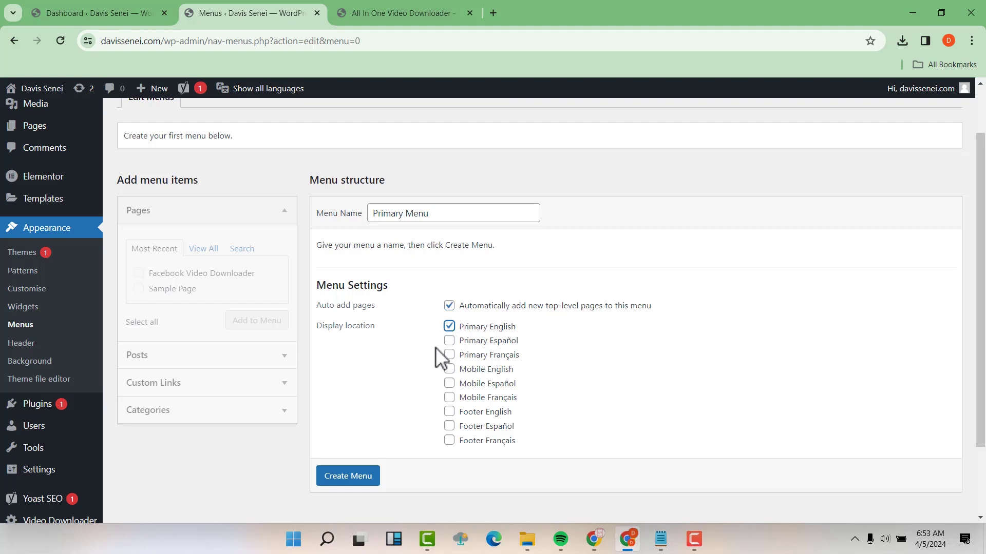
{"action": "left_click", "coordinate": [366, 488]}
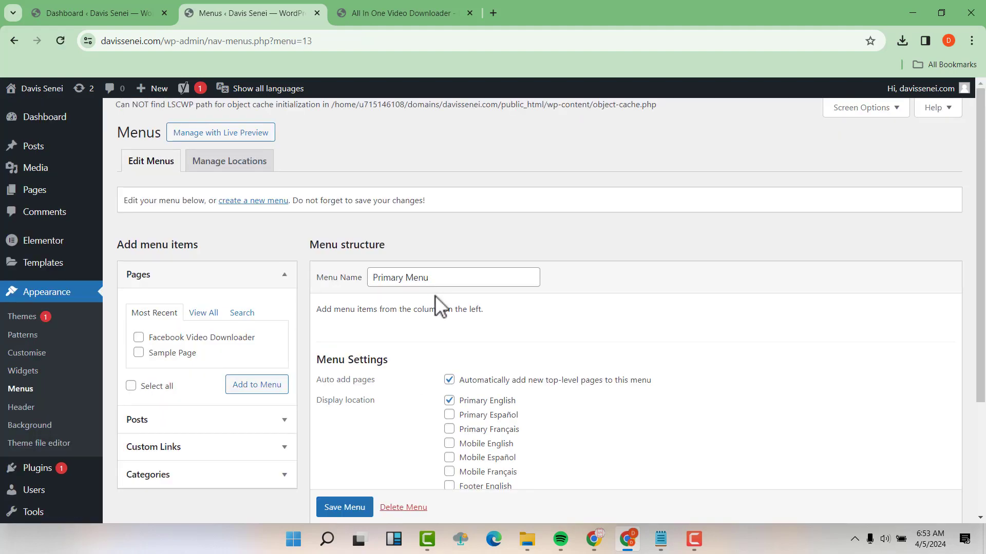
- Add the Blog, Facebook Video Downloader and Sample Page pages to the Primary Menu and save the menu
{"action": "scroll", "coordinate": [439, 307], "scroll_direction": "down", "scroll_amount": 3}
{"action": "scroll", "coordinate": [420, 294], "scroll_direction": "up", "scroll_amount": 1}
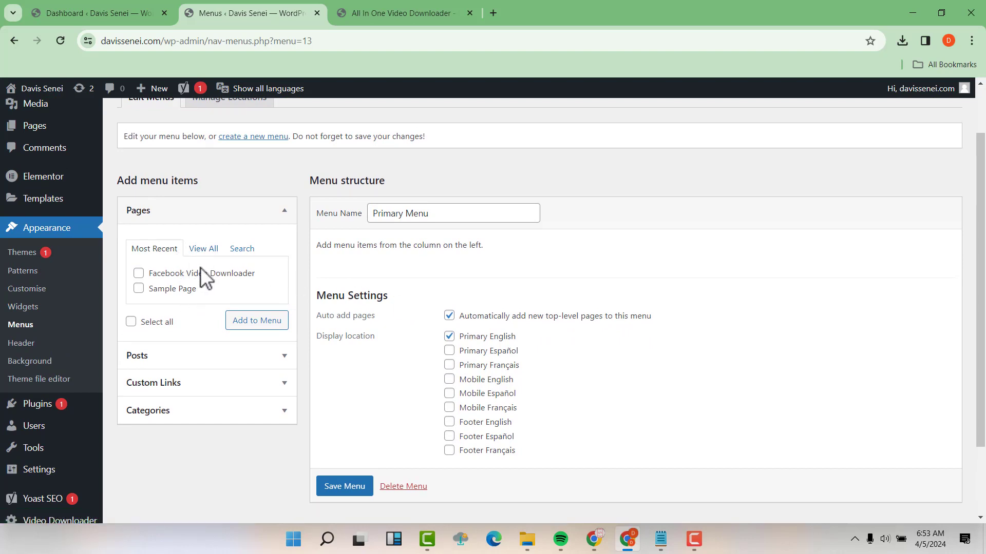
{"action": "left_click", "coordinate": [205, 250]}
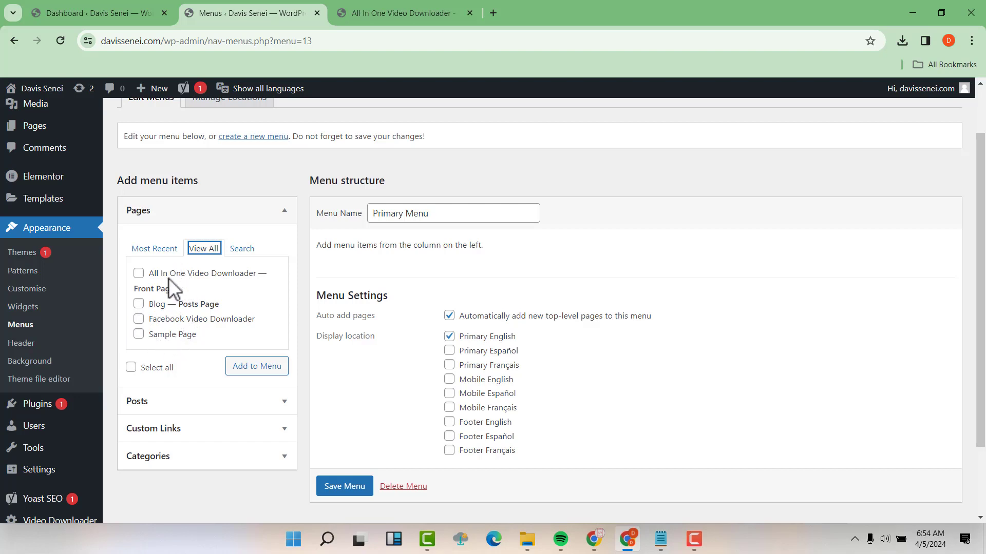
{"action": "left_click", "coordinate": [139, 304]}
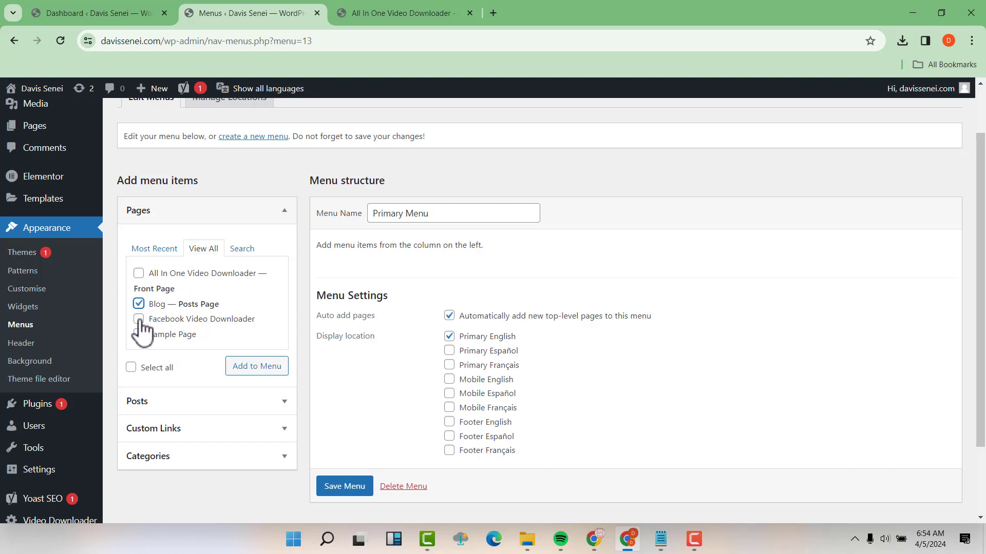
{"action": "left_click", "coordinate": [139, 320]}
{"action": "left_click", "coordinate": [139, 336]}
{"action": "left_click", "coordinate": [266, 369]}
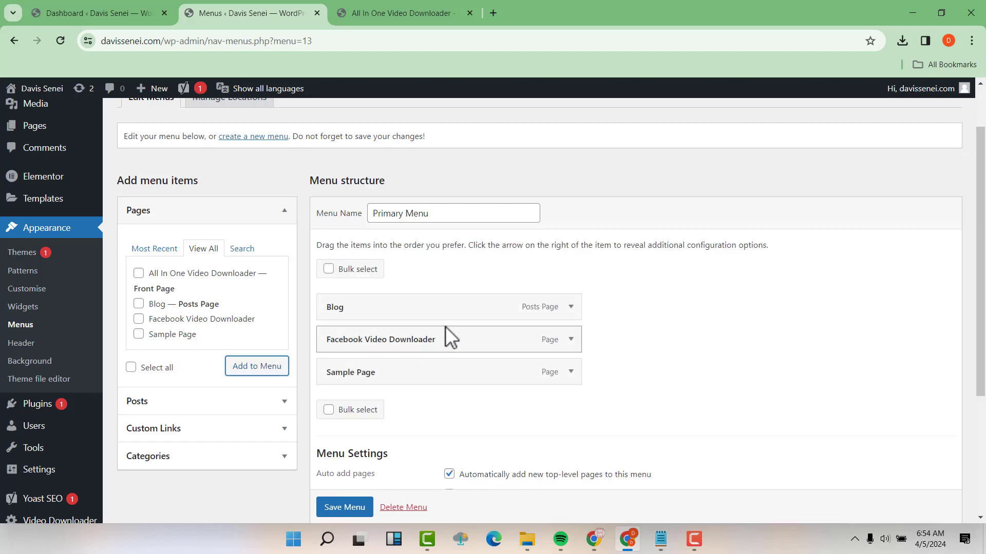
{"action": "scroll", "coordinate": [493, 361], "scroll_direction": "down", "scroll_amount": 1}
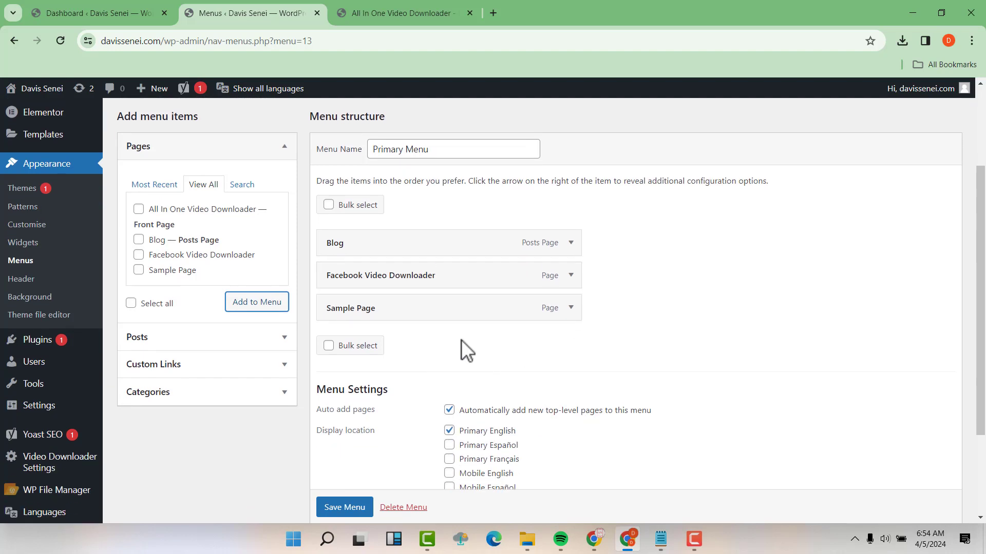
{"action": "scroll", "coordinate": [357, 516], "scroll_direction": "down", "scroll_amount": 1}
{"action": "left_click", "coordinate": [356, 509]}
{"action": "scroll", "coordinate": [472, 369], "scroll_direction": "down", "scroll_amount": 1}
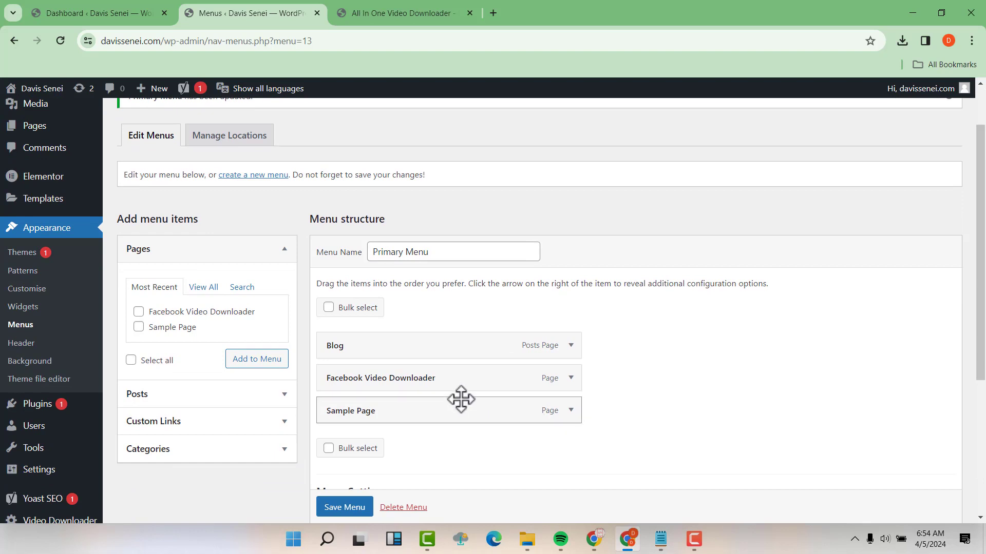
- On the live site, follow the header menu's Blog and Facebook Video Downloader links and examine both pages
{"action": "left_click", "coordinate": [417, 10]}
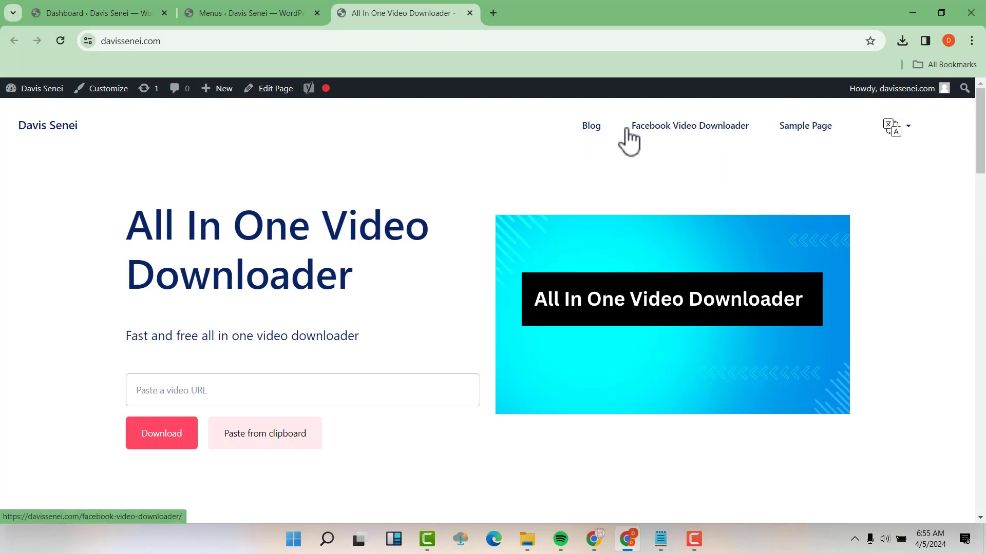
{"action": "left_click", "coordinate": [595, 129]}
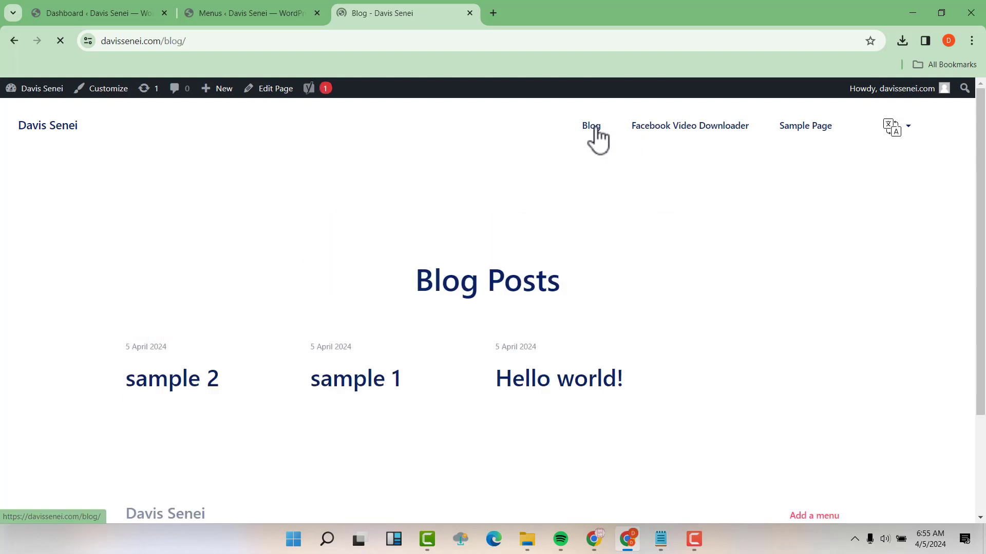
{"action": "scroll", "coordinate": [510, 253], "scroll_direction": "down", "scroll_amount": 3}
{"action": "scroll", "coordinate": [554, 242], "scroll_direction": "up", "scroll_amount": 3}
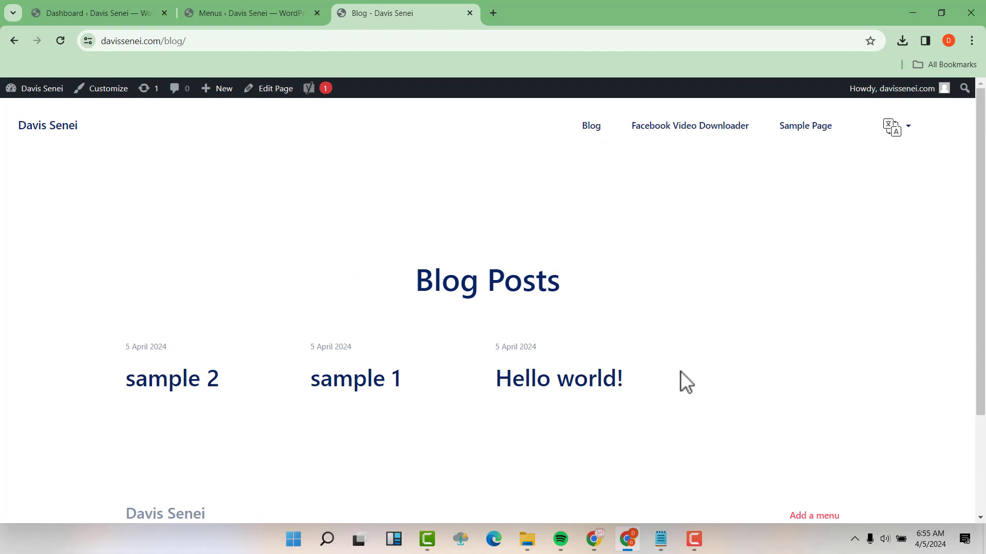
{"action": "left_click", "coordinate": [673, 127]}
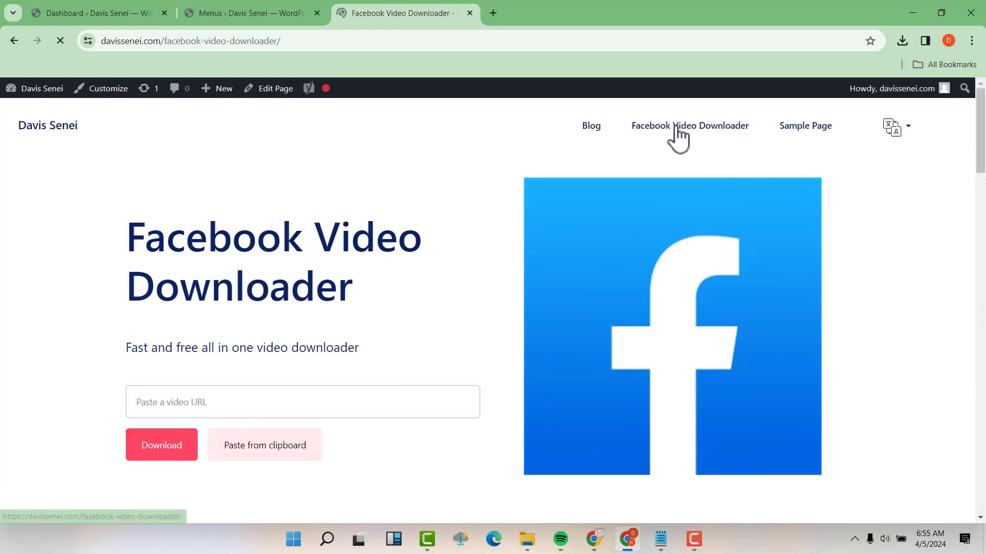
{"action": "scroll", "coordinate": [529, 313], "scroll_direction": "down", "scroll_amount": 1}
{"action": "scroll", "coordinate": [530, 316], "scroll_direction": "up", "scroll_amount": 1}
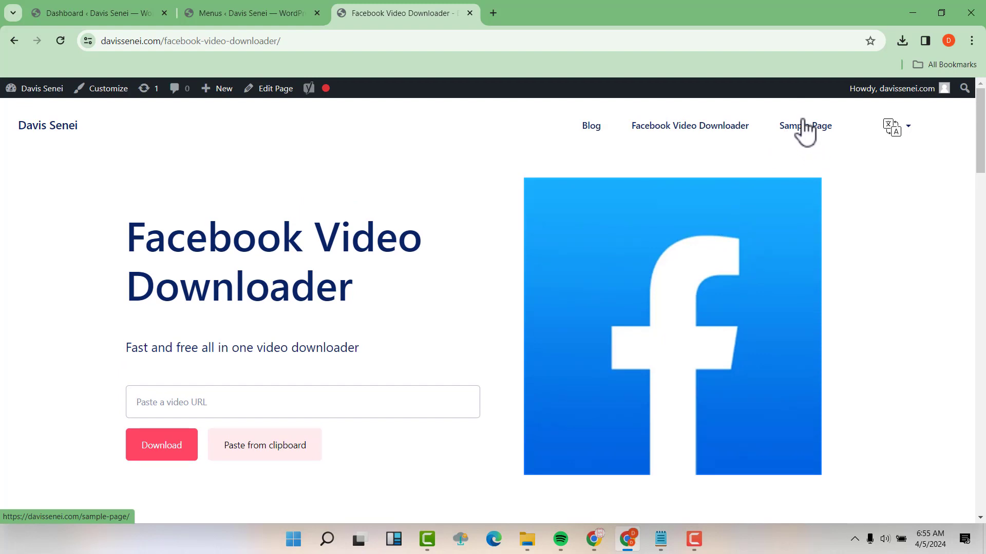
- Examine the language choices offered by the language switcher in the site's header
{"action": "left_click", "coordinate": [912, 132]}
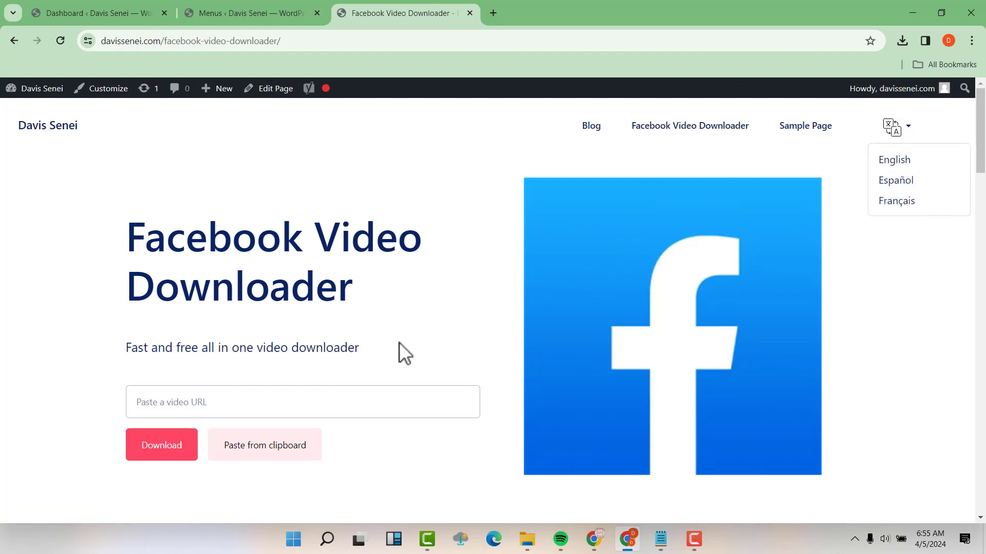
{"action": "scroll", "coordinate": [447, 344], "scroll_direction": "down", "scroll_amount": 1}
{"action": "scroll", "coordinate": [447, 344], "scroll_direction": "up", "scroll_amount": 1}
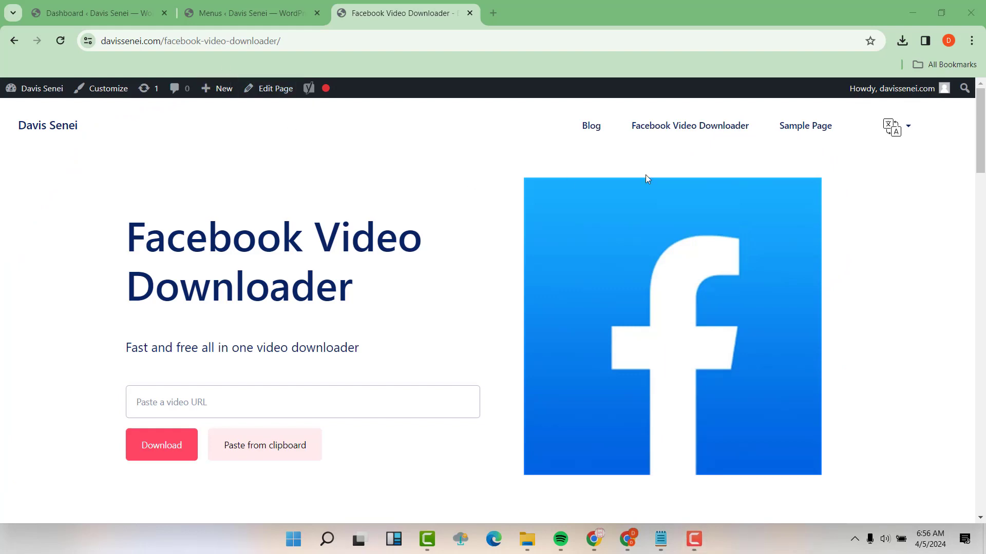
{"action": "left_click", "coordinate": [907, 131]}
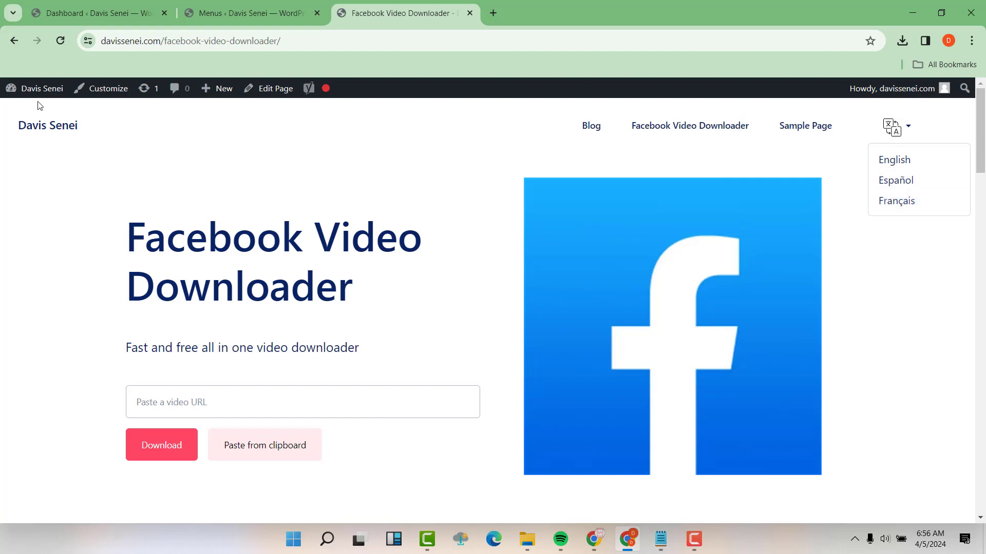
- From the dashboard's list of all pages, start a Spanish translation of the All In One Video Downloader page in a new browser tab
{"action": "mouse_move", "coordinate": [35, 97]}
{"action": "left_click", "coordinate": [38, 114]}
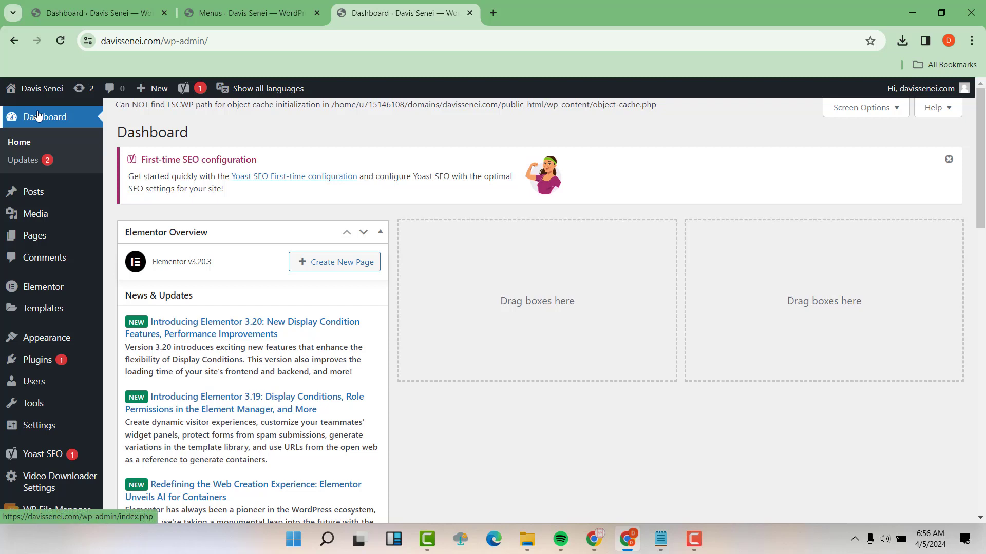
{"action": "mouse_move", "coordinate": [51, 237]}
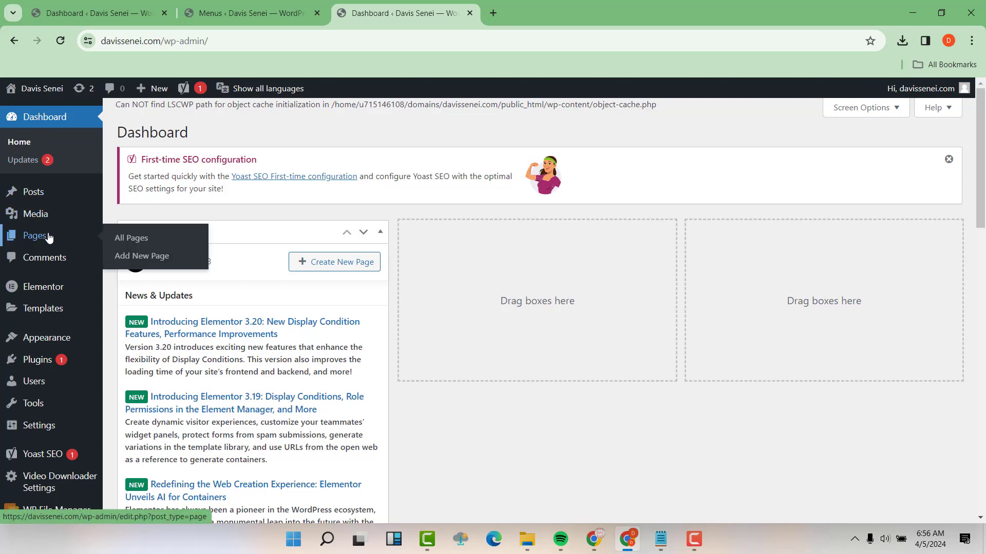
{"action": "left_click", "coordinate": [139, 239]}
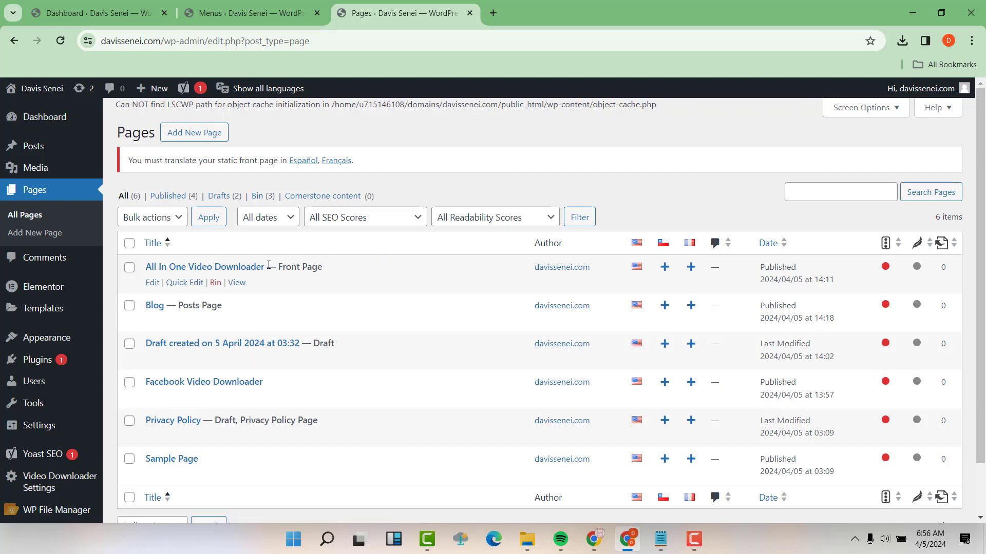
{"action": "right_click", "coordinate": [665, 268]}
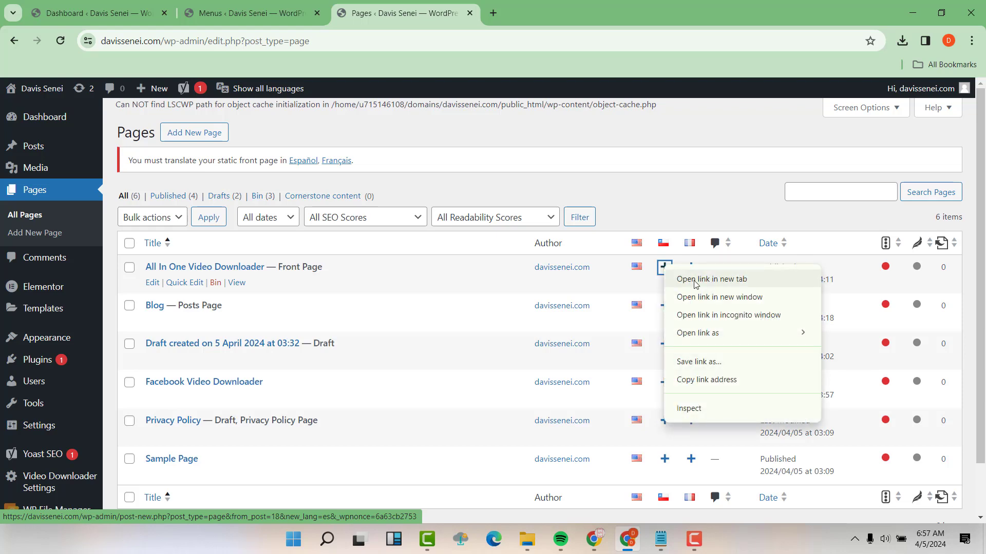
{"action": "left_click", "coordinate": [711, 279]}
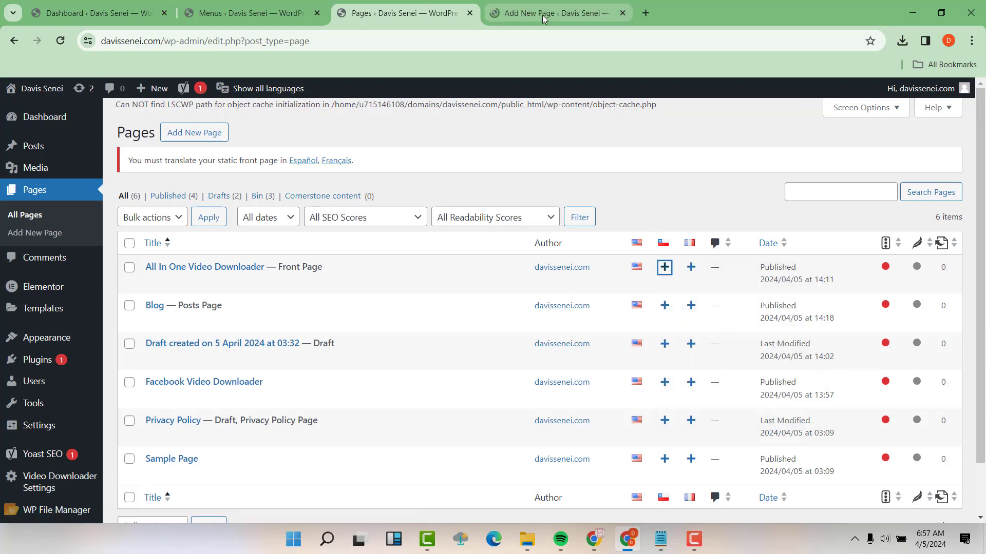
{"action": "left_click", "coordinate": [543, 15]}
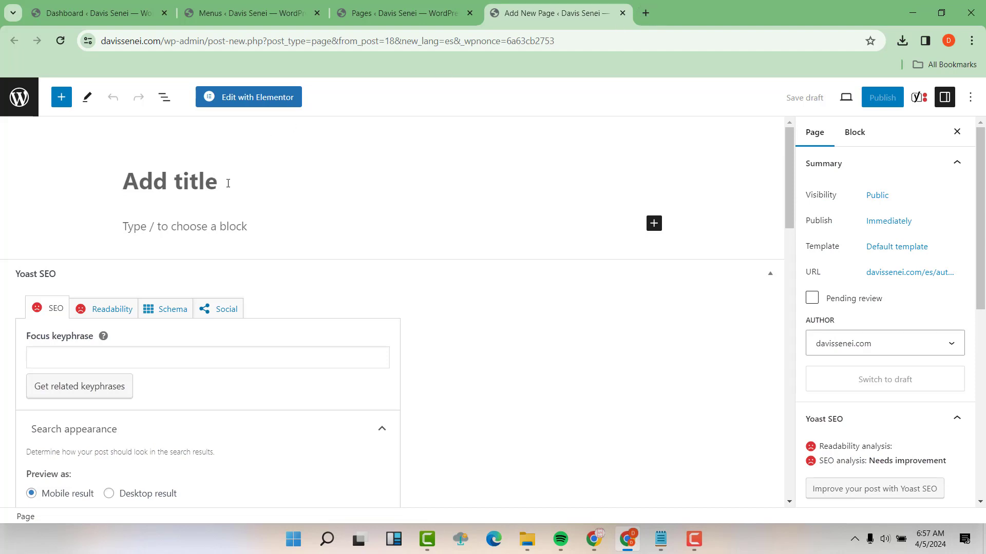
- Prepare a blank browser tab, and check the language and translation settings of the new Spanish page
{"action": "left_click", "coordinate": [647, 13]}
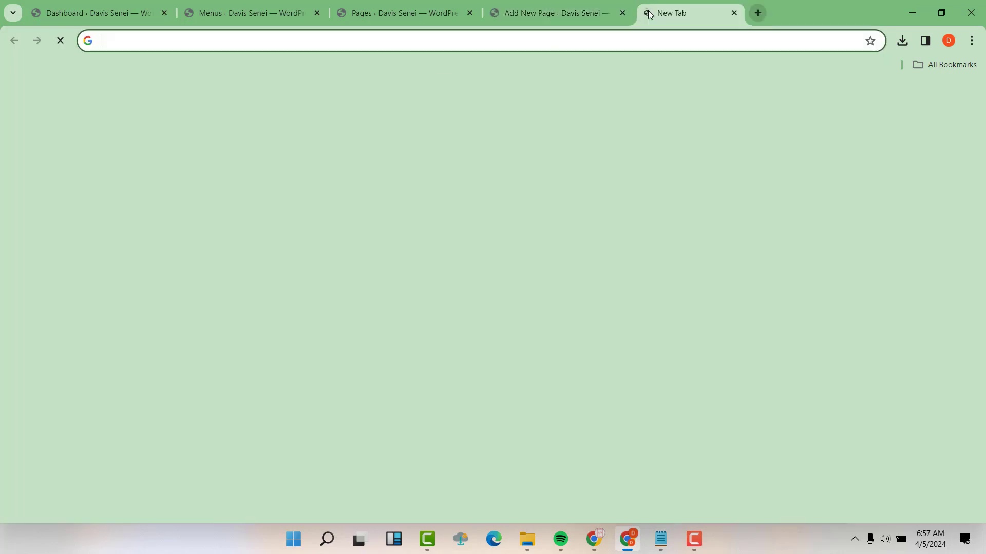
{"action": "left_click", "coordinate": [553, 12]}
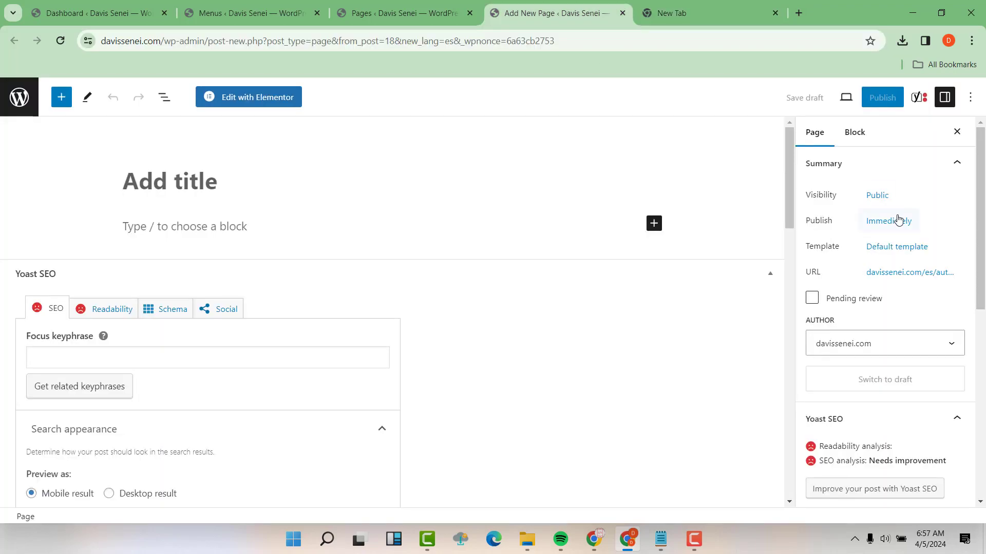
{"action": "scroll", "coordinate": [961, 370], "scroll_direction": "down", "scroll_amount": 2}
{"action": "scroll", "coordinate": [932, 369], "scroll_direction": "down", "scroll_amount": 4}
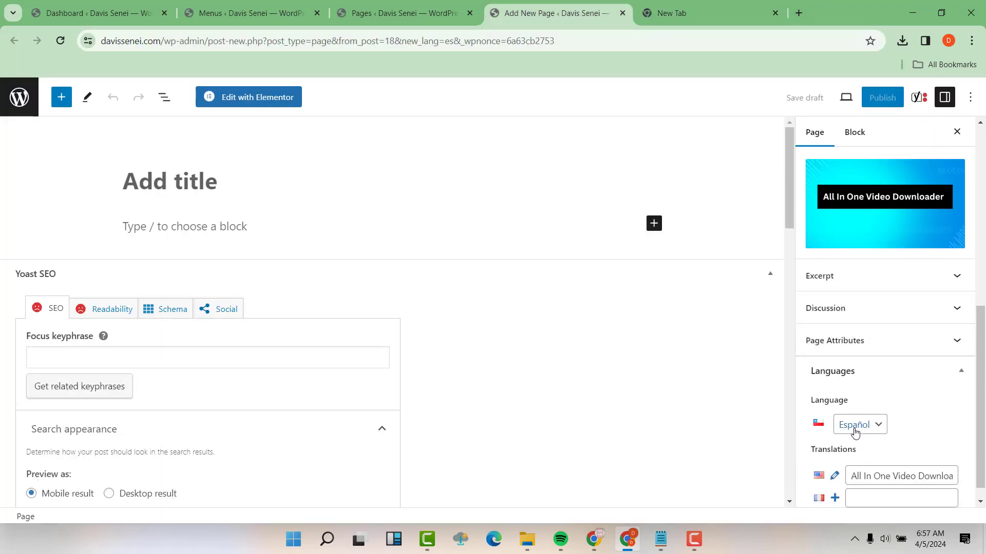
{"action": "scroll", "coordinate": [909, 398], "scroll_direction": "down", "scroll_amount": 1}
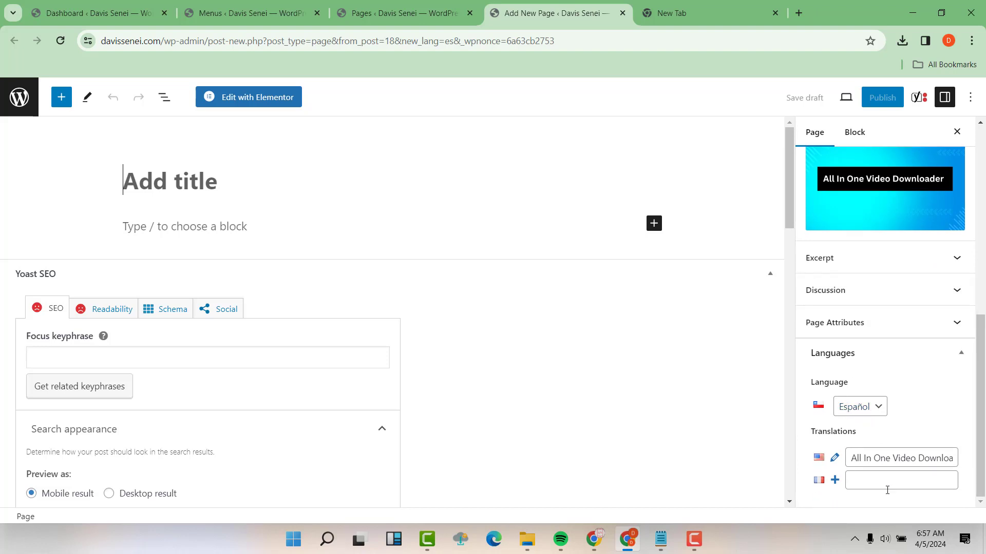
- Search Google for "english to español", translate "All In One Video Downloader" into Spanish and copy the translation
{"action": "left_click", "coordinate": [689, 6]}
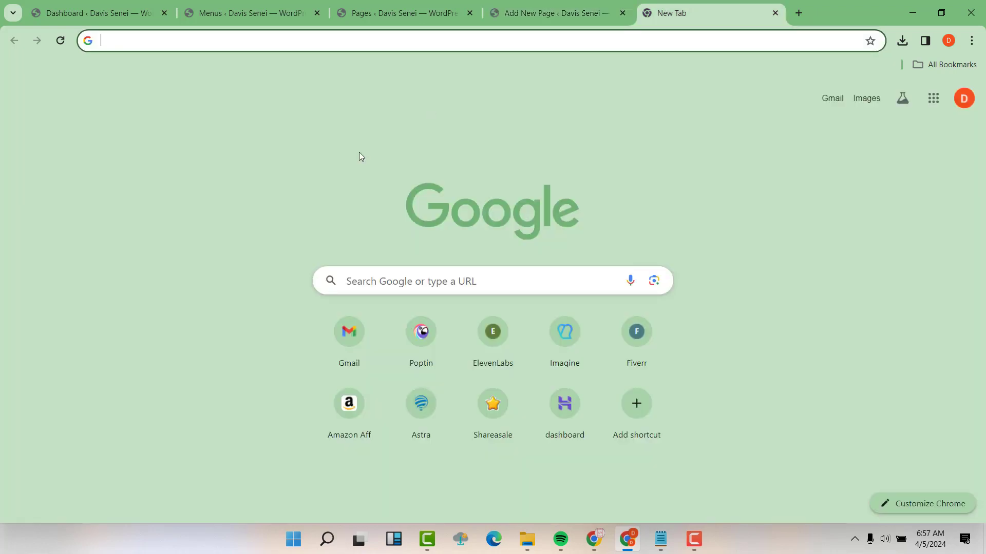
{"action": "type", "text": "english to esp"}
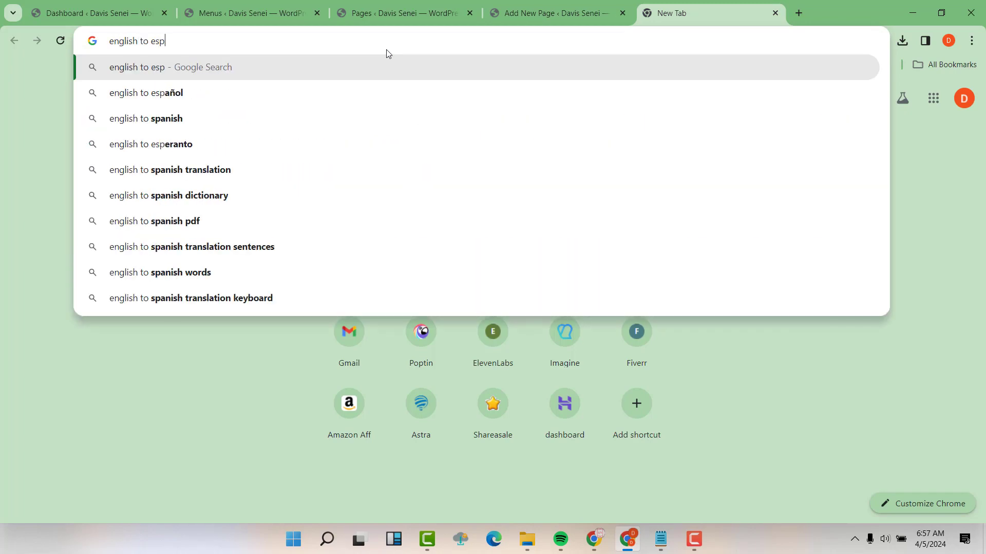
{"action": "key", "text": "Down"}
{"action": "key", "text": "Return"}
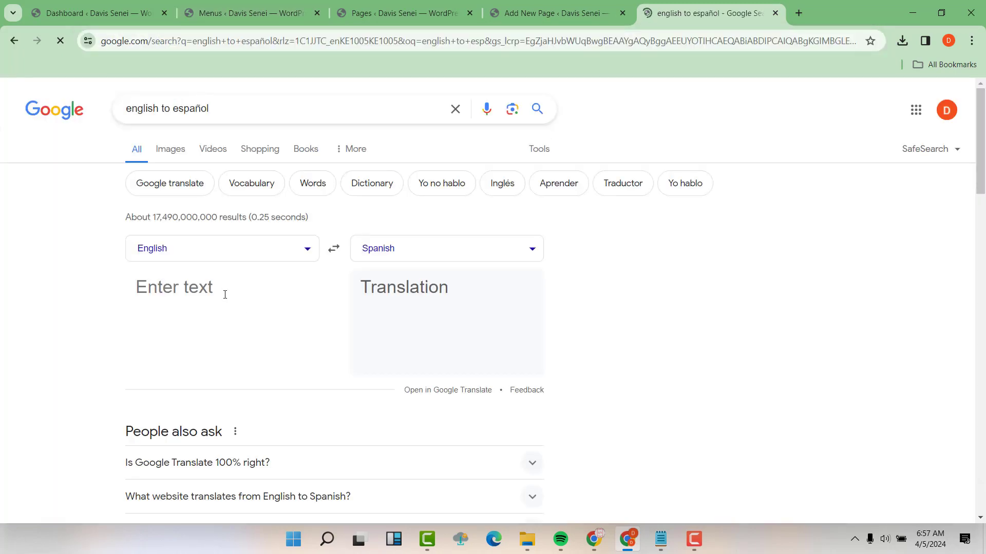
{"action": "type", "text": "All In One Video Downloader"}
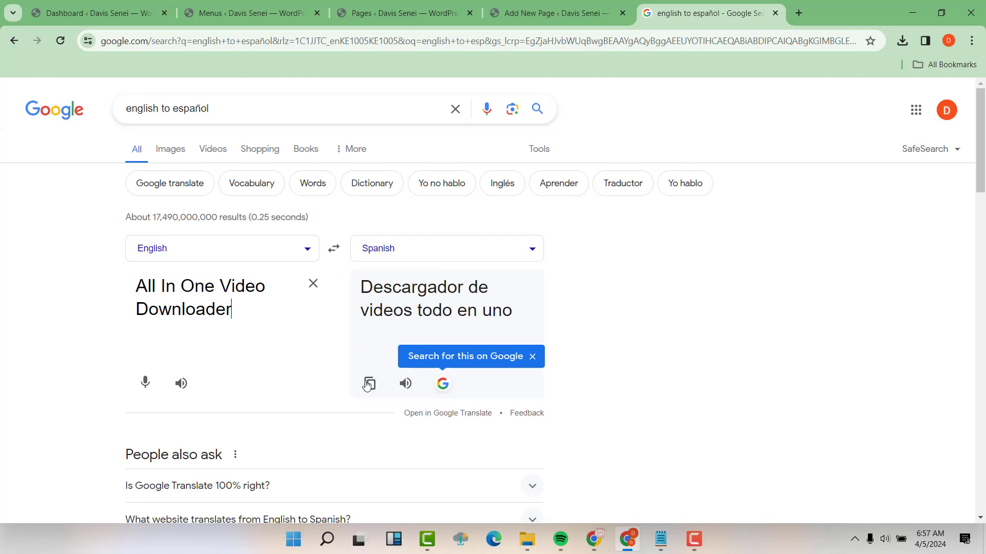
{"action": "left_click", "coordinate": [369, 383]}
- Paste the copied translation "Descargador de videos todo en uno" as the title of the new Spanish page
{"action": "left_click", "coordinate": [549, 4]}
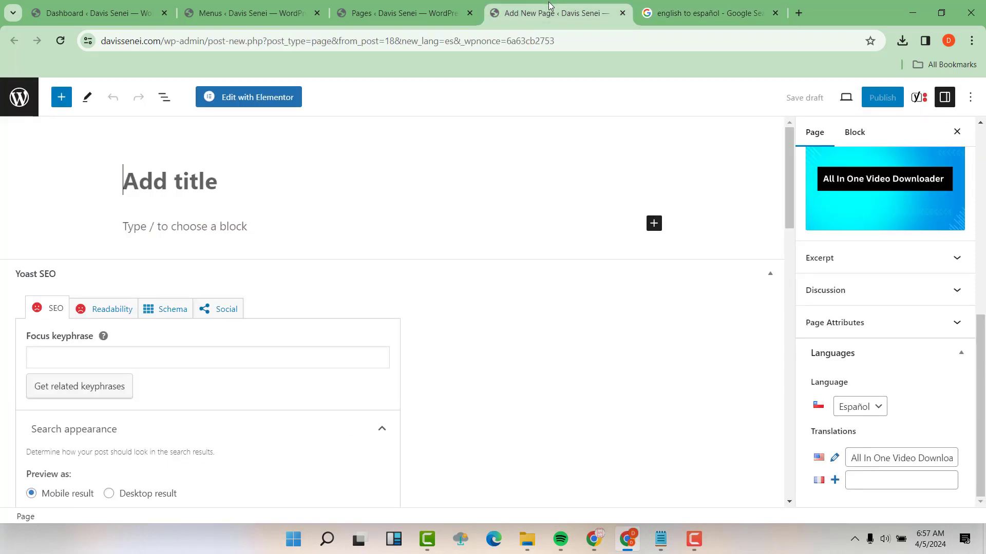
{"action": "left_click", "coordinate": [159, 172]}
{"action": "key", "text": "ctrl+v"}
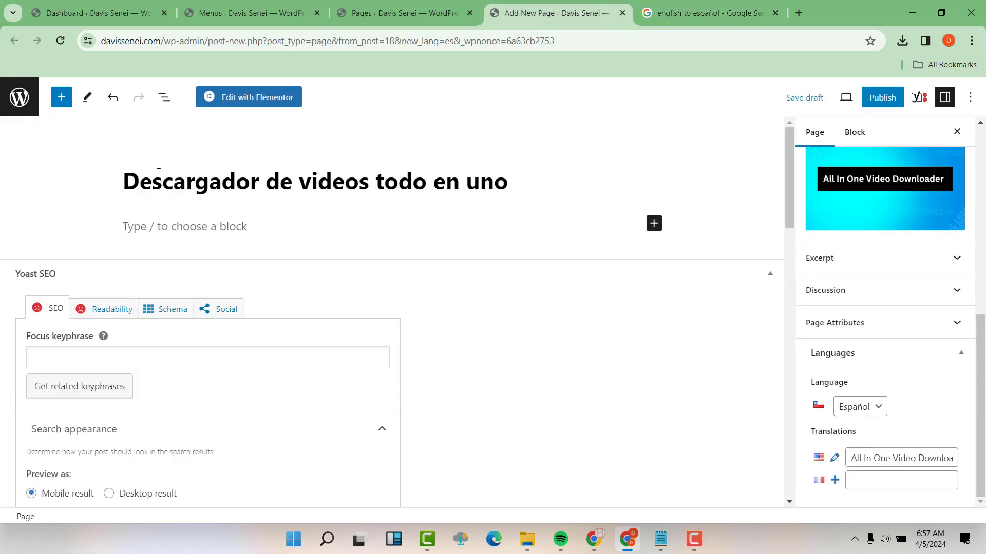
- Review the settings of the Spanish page "Descargador de videos todo en uno", publish it and close its browser tab
{"action": "scroll", "coordinate": [427, 262], "scroll_direction": "down", "scroll_amount": 15}
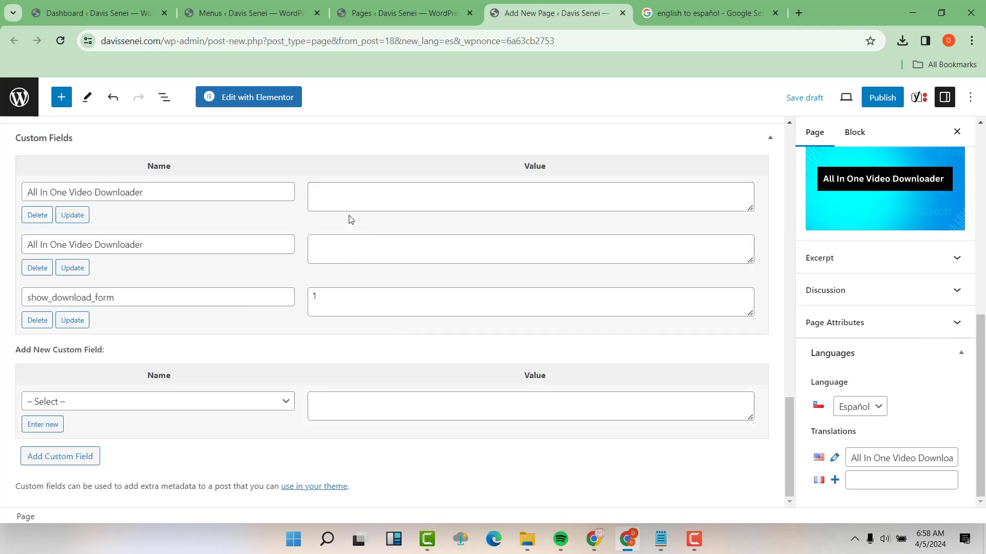
{"action": "scroll", "coordinate": [484, 223], "scroll_direction": "up", "scroll_amount": 15}
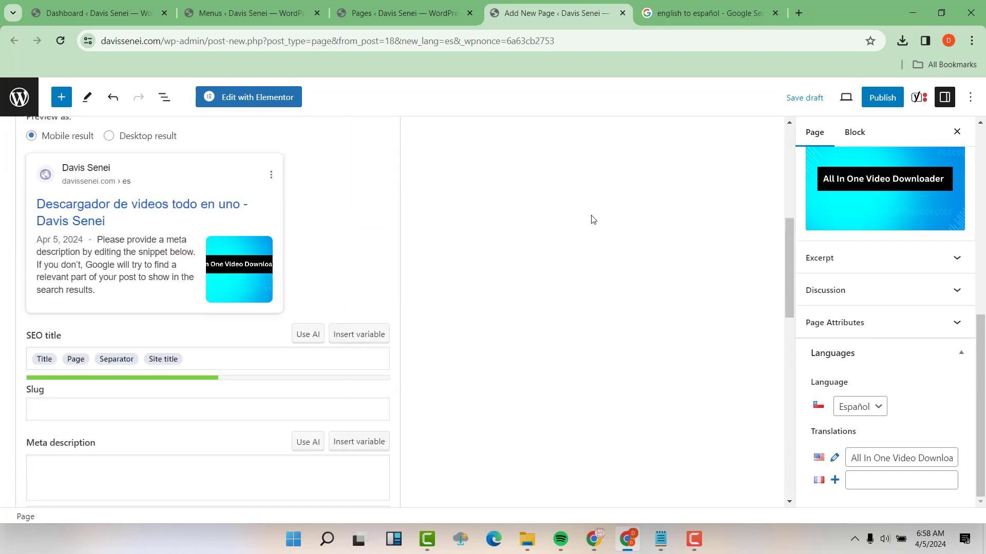
{"action": "mouse_move", "coordinate": [892, 197]}
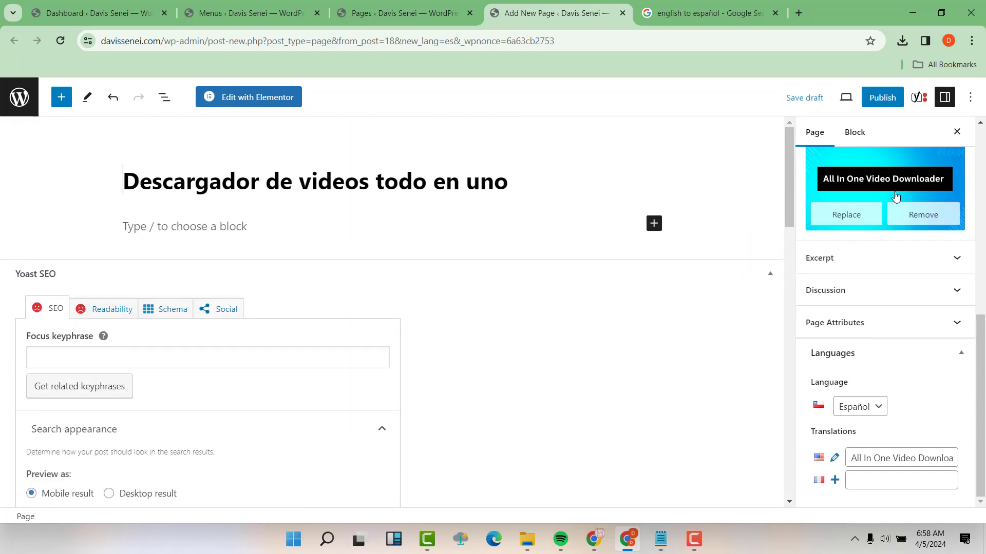
{"action": "scroll", "coordinate": [896, 199], "scroll_direction": "up", "scroll_amount": 1}
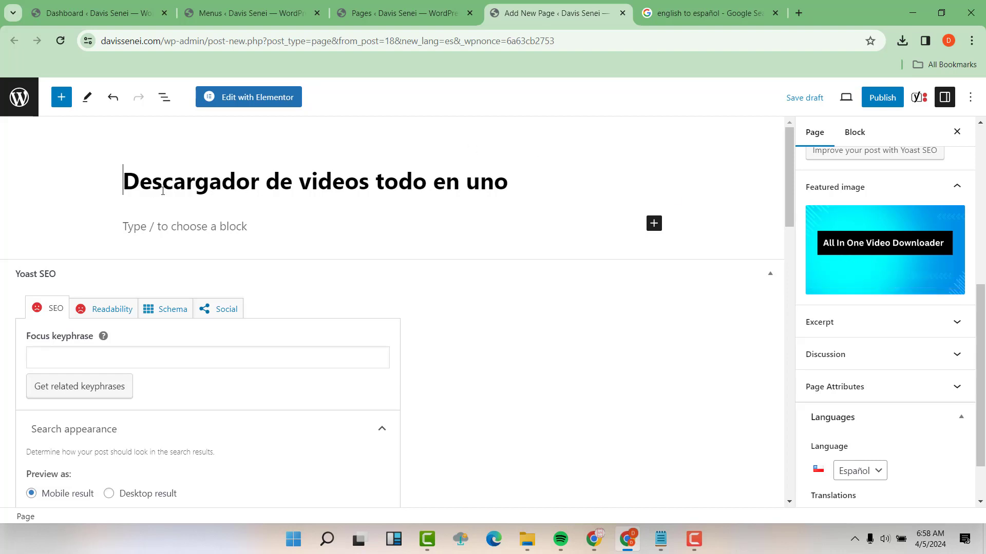
{"action": "mouse_move", "coordinate": [852, 265]}
{"action": "scroll", "coordinate": [806, 154], "scroll_direction": "up", "scroll_amount": 4}
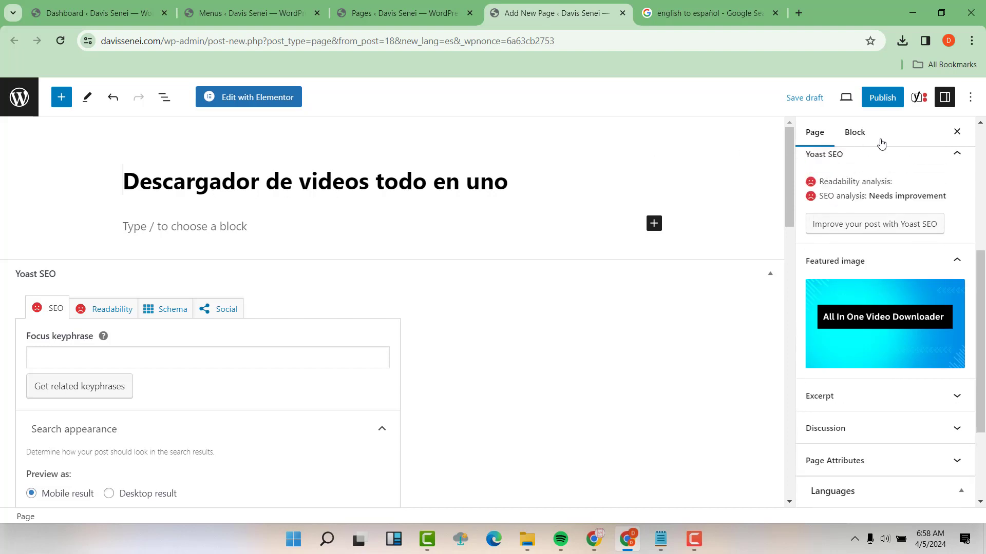
{"action": "left_click", "coordinate": [885, 96]}
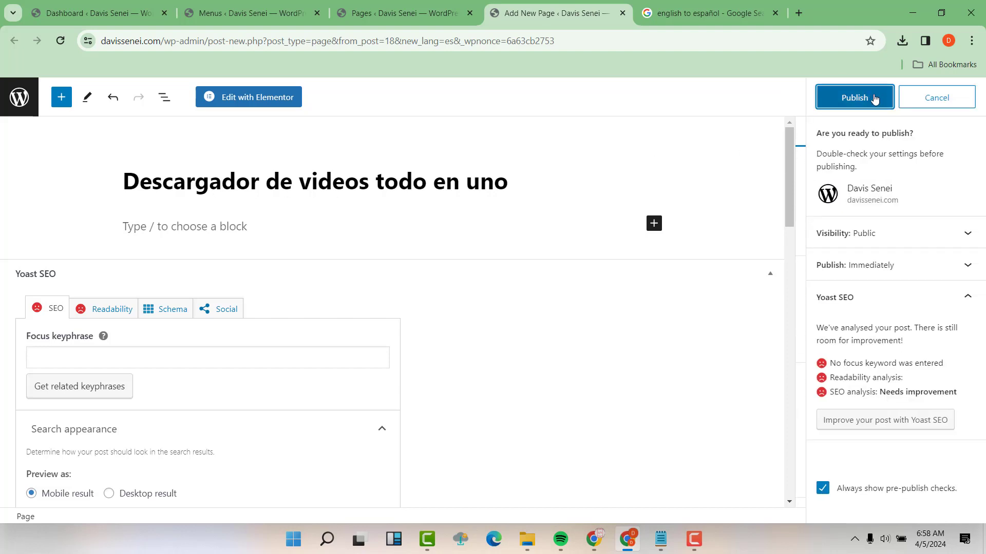
{"action": "left_click", "coordinate": [874, 98]}
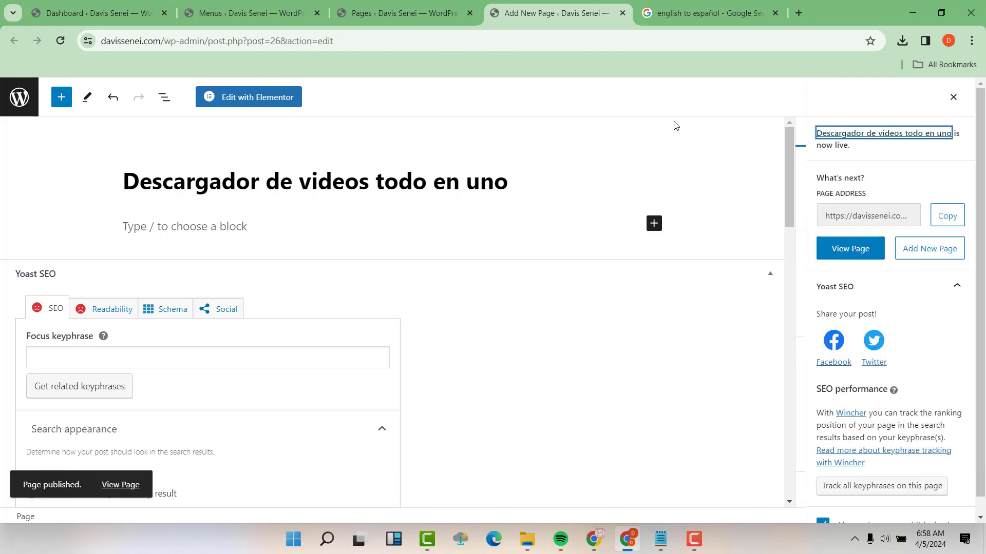
{"action": "left_click", "coordinate": [623, 14]}
- Reload the list of all pages and start a French translation of the All In One Video Downloader page in a new browser tab
{"action": "left_click", "coordinate": [403, 13]}
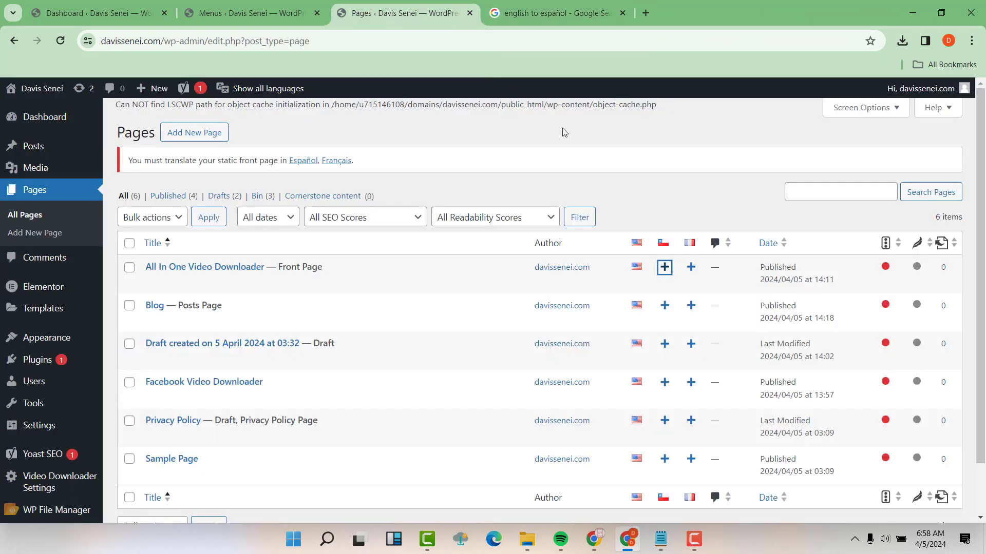
{"action": "left_click", "coordinate": [61, 42]}
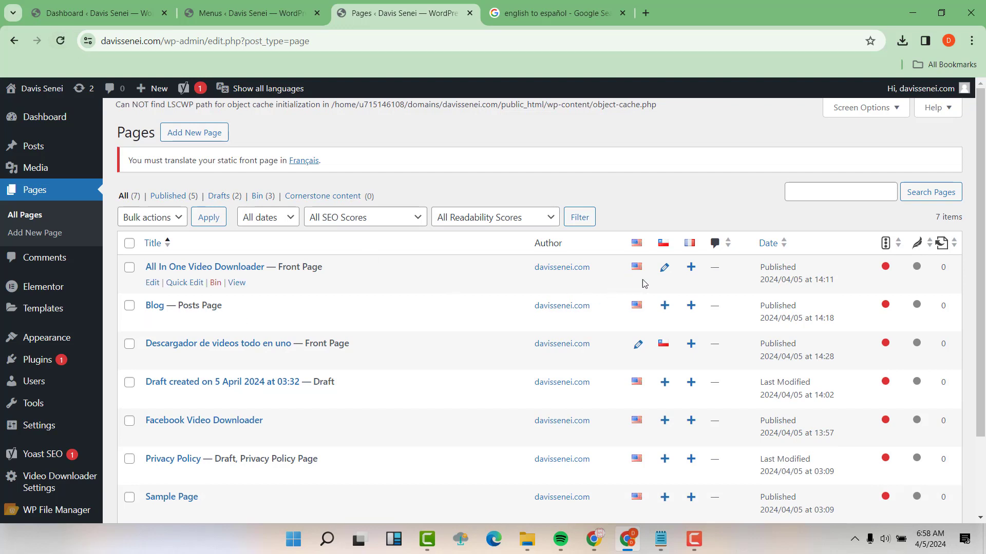
{"action": "left_click", "coordinate": [665, 268]}
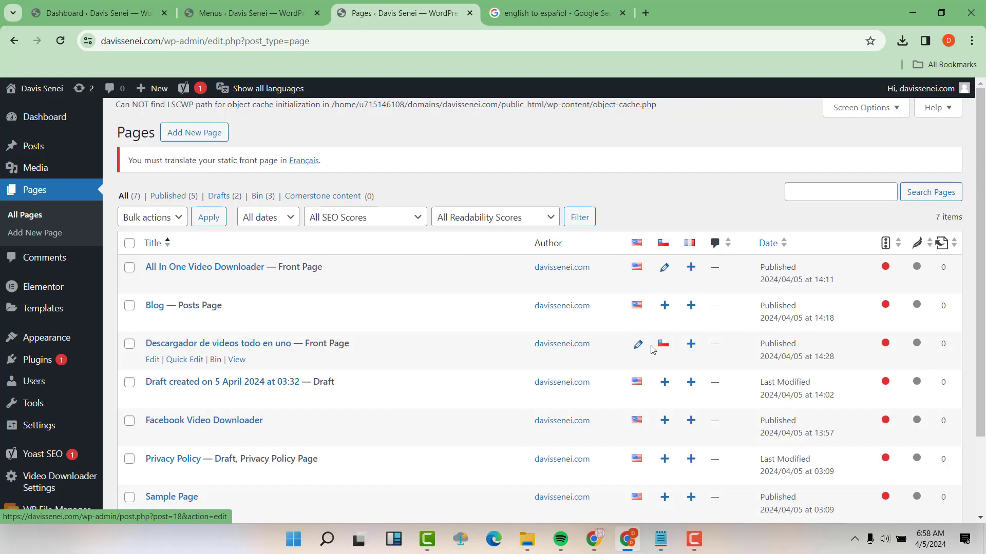
{"action": "right_click", "coordinate": [692, 270]}
{"action": "left_click", "coordinate": [718, 281]}
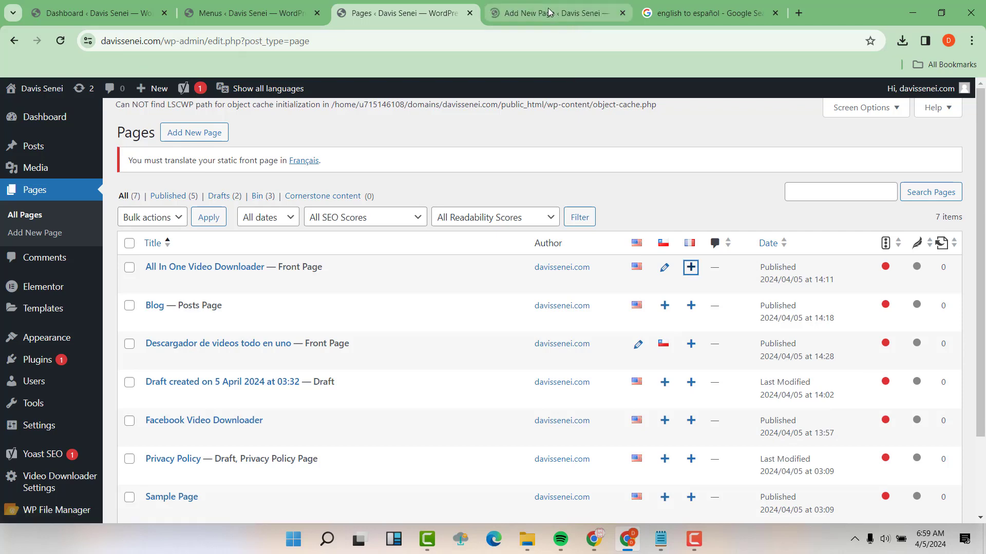
{"action": "left_click", "coordinate": [550, 14]}
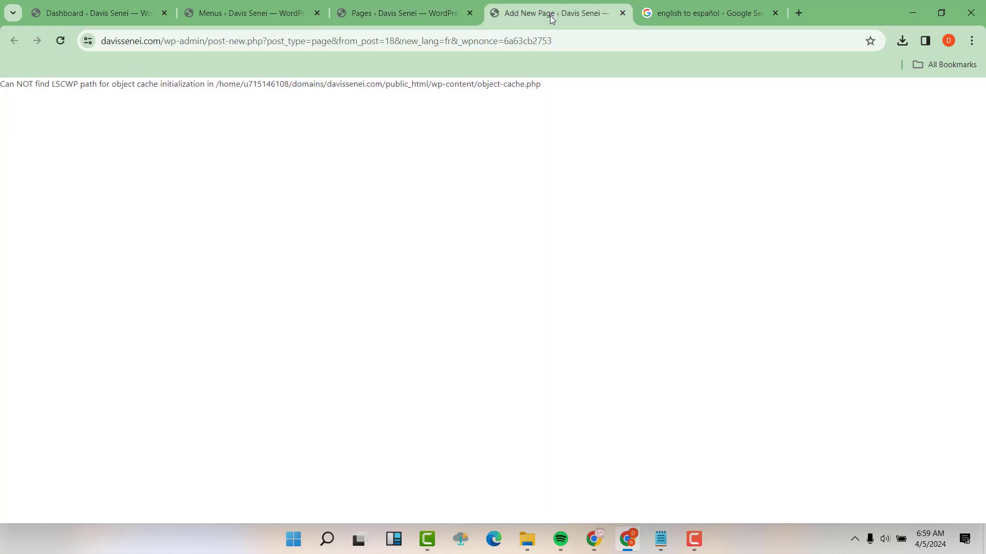
- Change the target language of the Google translation of "All In One Video Downloader" to French and copy the translation
{"action": "left_click", "coordinate": [704, 10]}
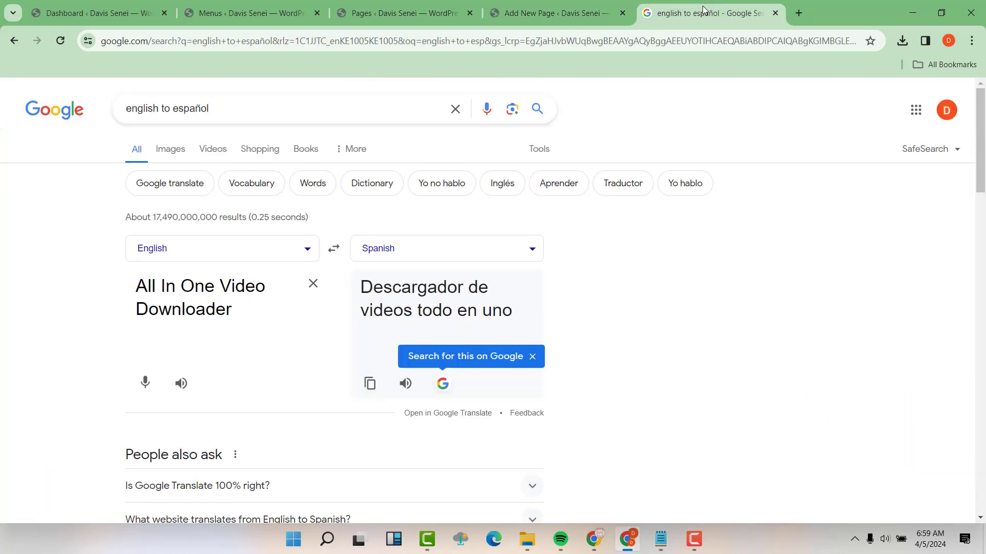
{"action": "left_click", "coordinate": [434, 251]}
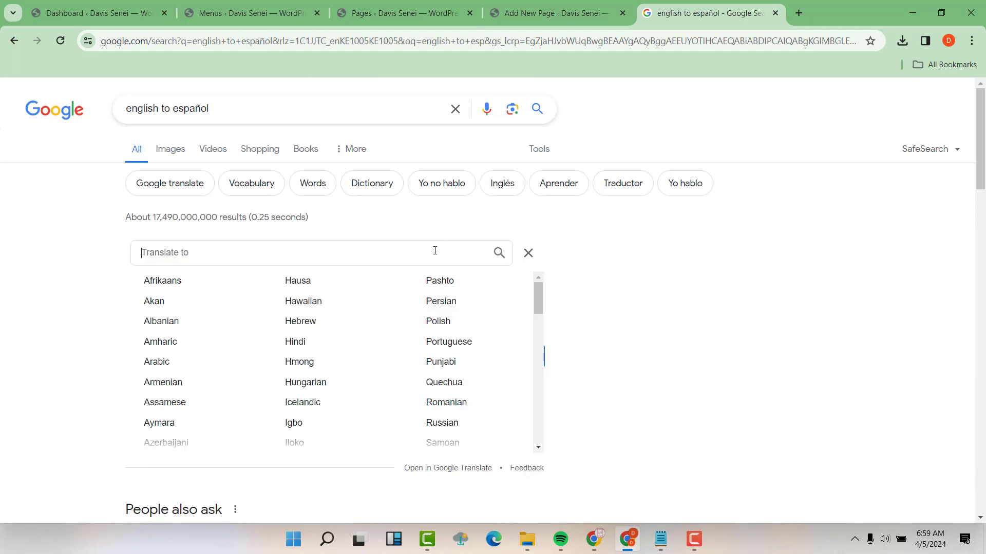
{"action": "type", "text": "fren"}
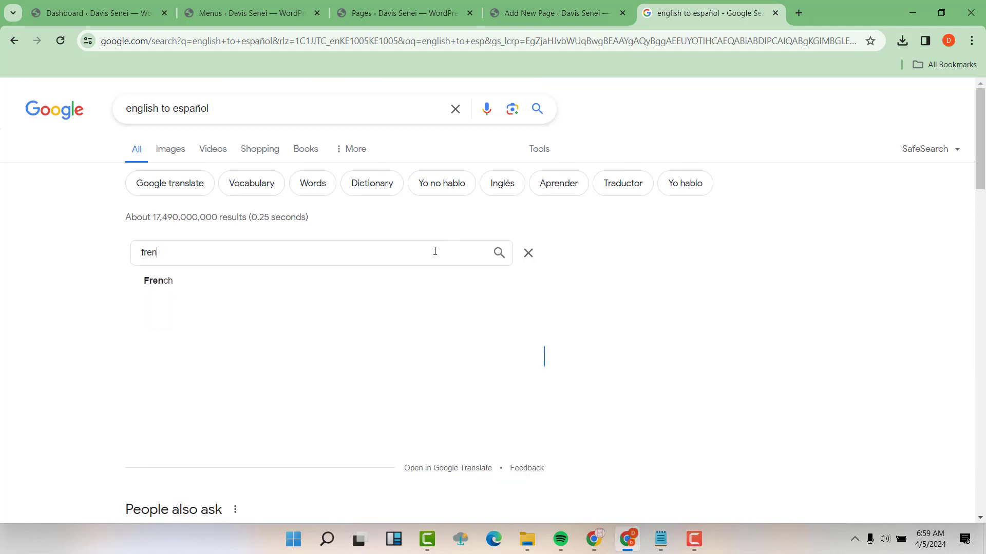
{"action": "type", "text": "ch"}
{"action": "left_click", "coordinate": [205, 280]}
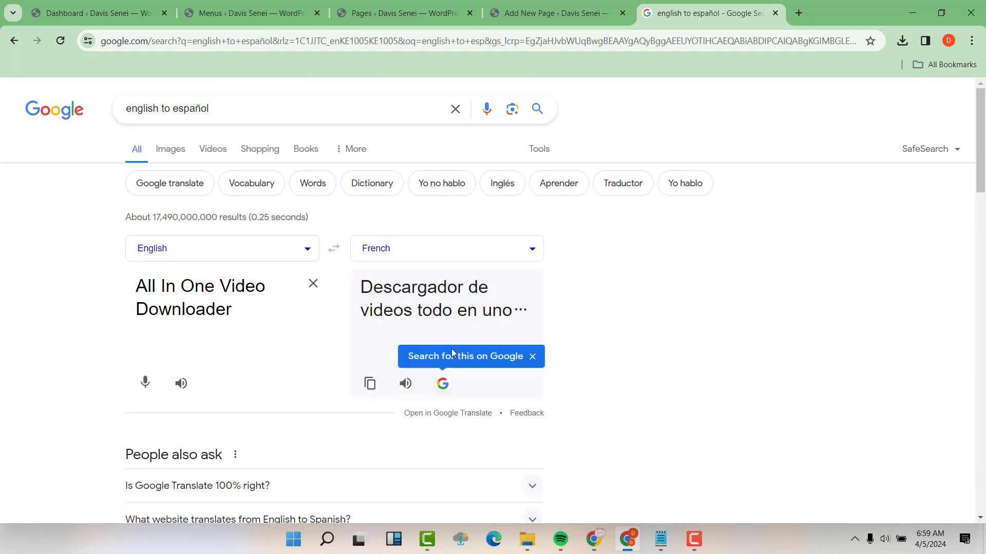
{"action": "left_click", "coordinate": [369, 384]}
- Paste the copied translation "Téléchargeur vidéo tout-en-un" as the title of the new French page and publish the page
{"action": "left_click", "coordinate": [574, 11]}
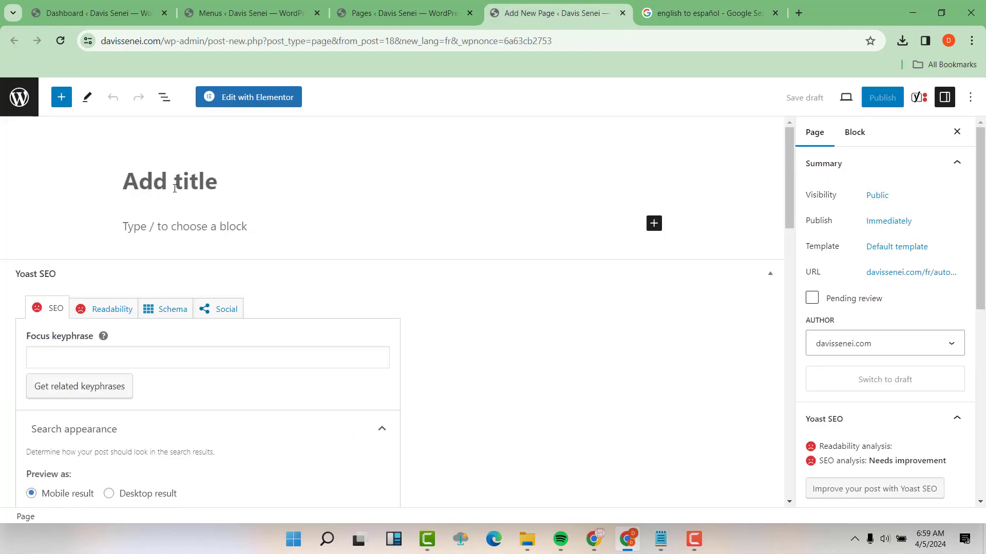
{"action": "key", "text": "ctrl+v"}
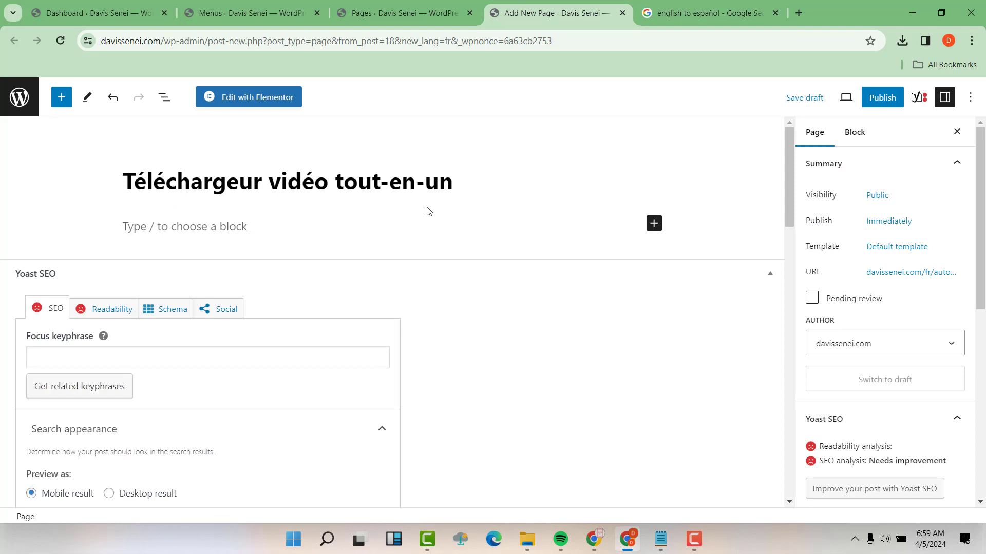
{"action": "left_click", "coordinate": [882, 97]}
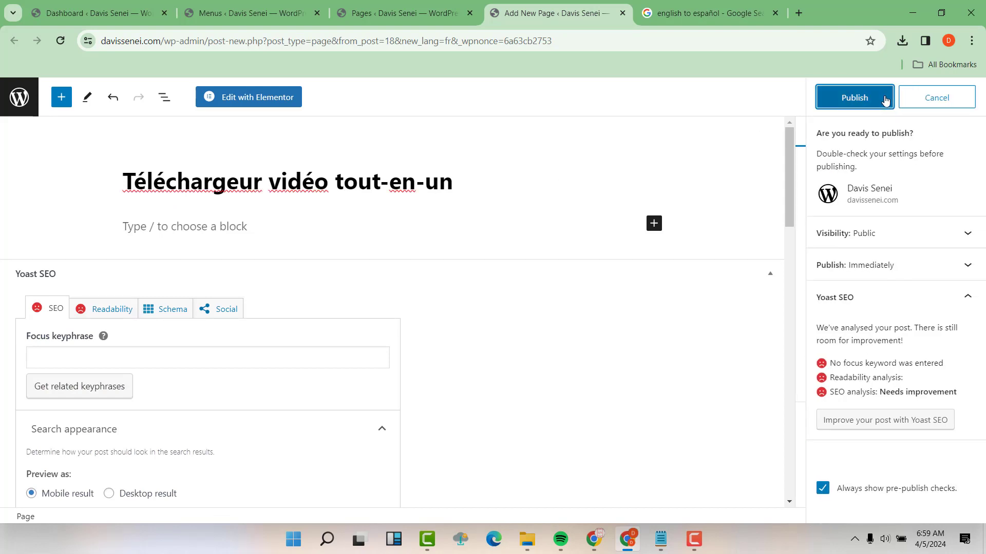
{"action": "left_click", "coordinate": [884, 98]}
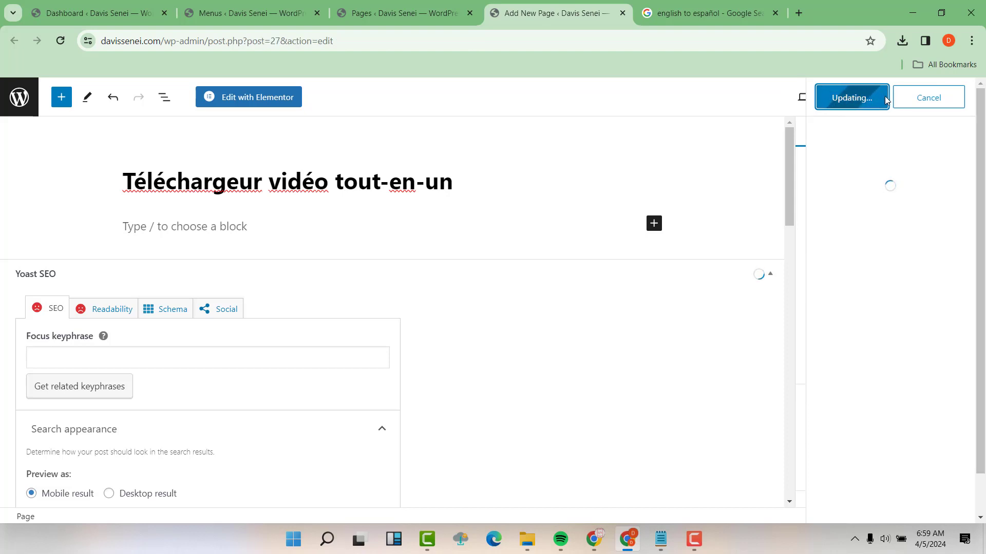
- Reload the list of all pages to check the translations, and open the live site in a new browser tab
{"action": "left_click", "coordinate": [400, 13]}
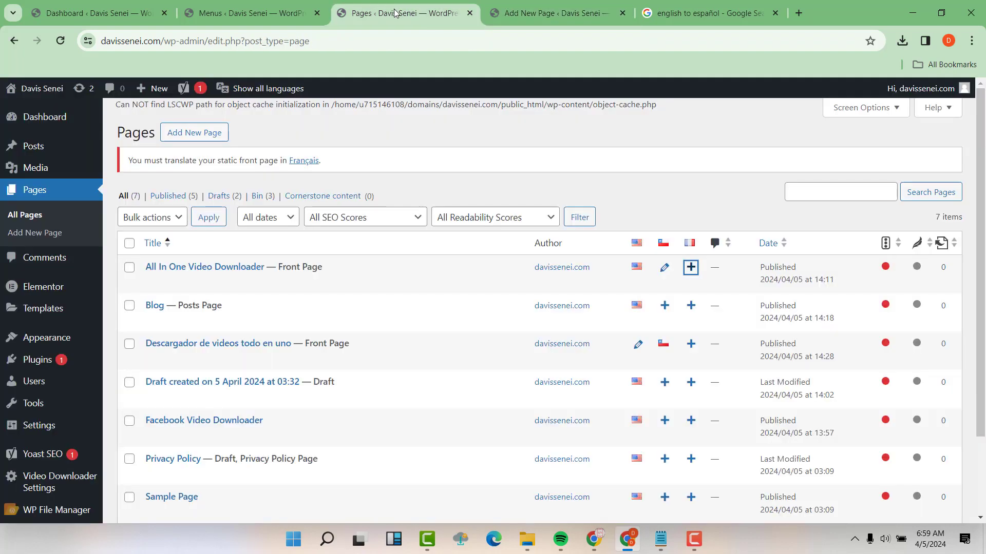
{"action": "key", "text": "F5"}
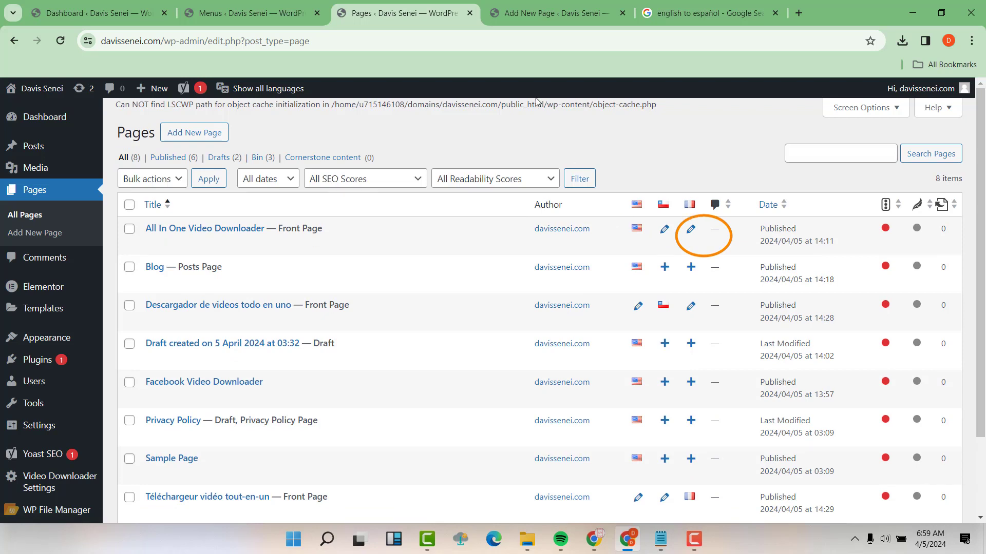
{"action": "mouse_move", "coordinate": [48, 88]}
{"action": "right_click", "coordinate": [36, 110]}
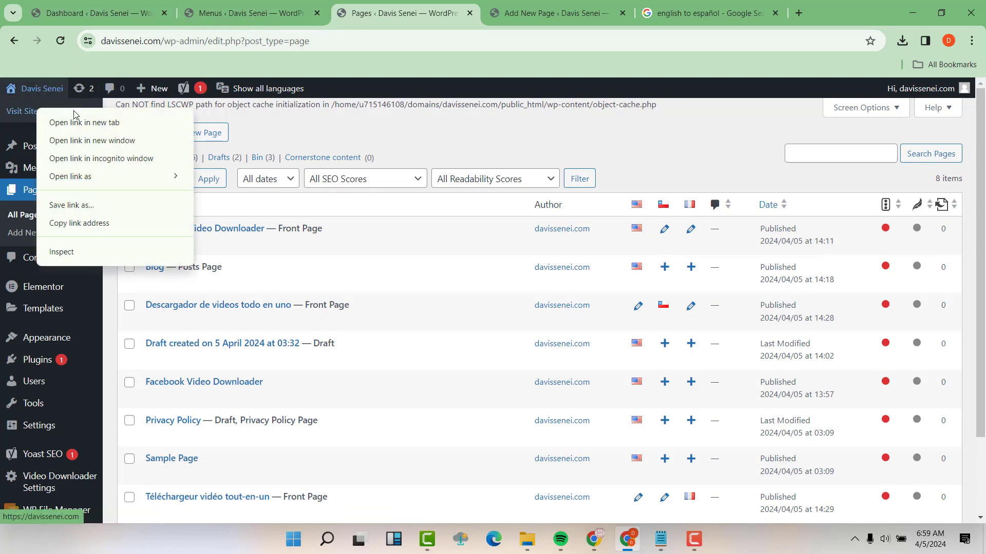
{"action": "left_click", "coordinate": [82, 123]}
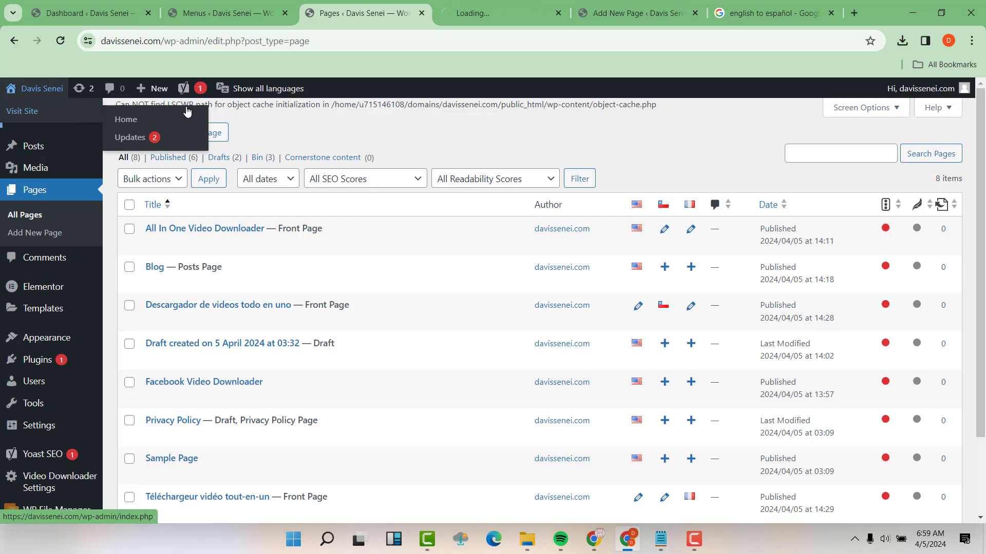
{"action": "left_click", "coordinate": [479, 16]}
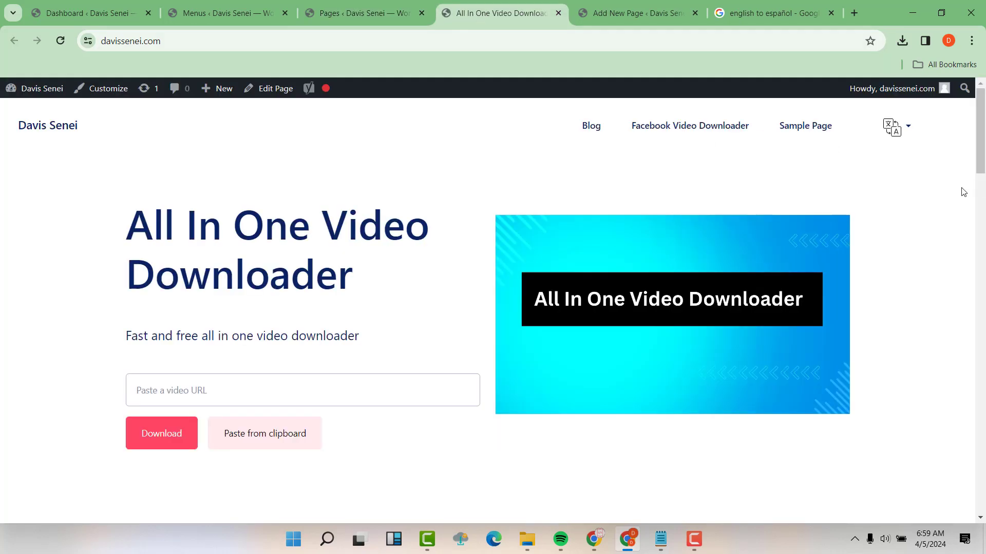
- Switch the live homepage to Español and to Français to check the translated pages
{"action": "mouse_move", "coordinate": [908, 129]}
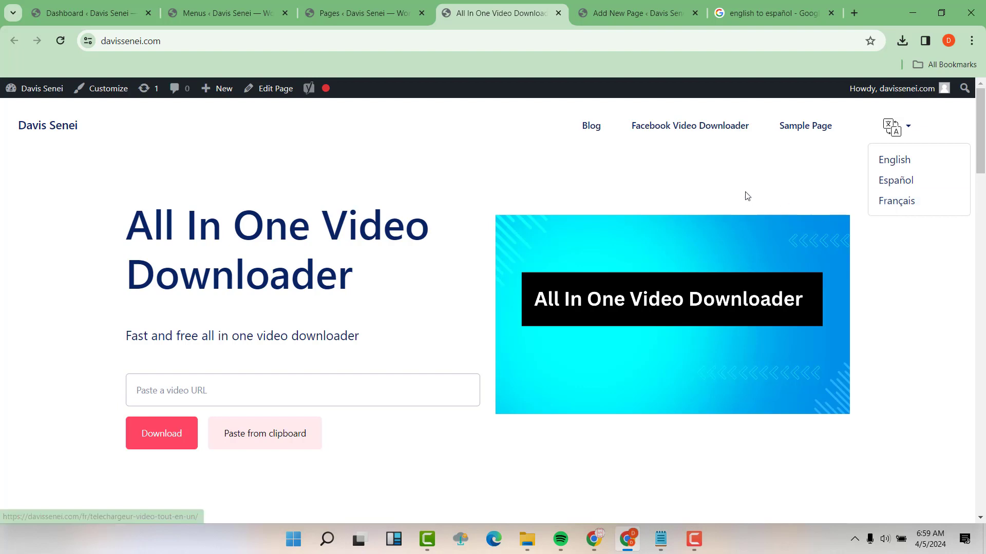
{"action": "left_click", "coordinate": [896, 180]}
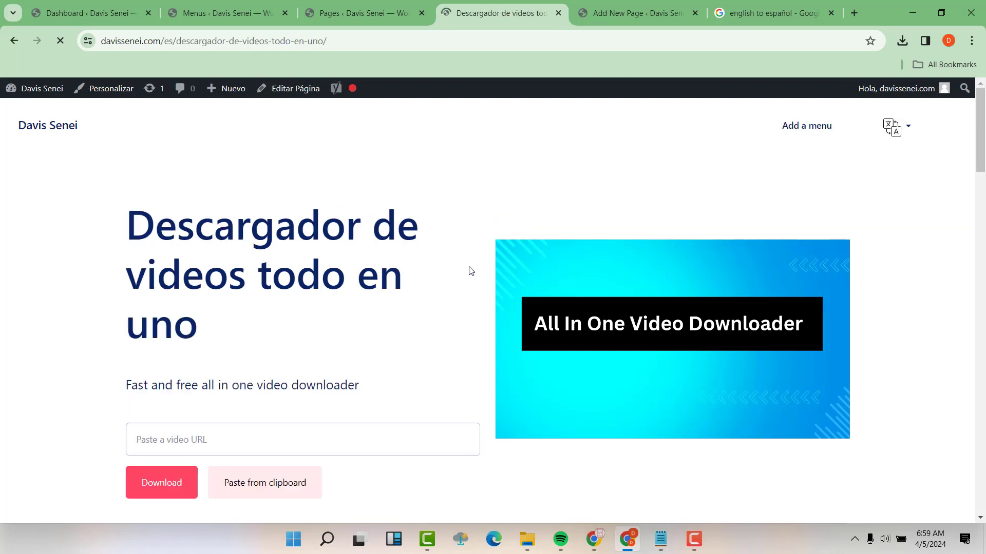
{"action": "left_click", "coordinate": [907, 132]}
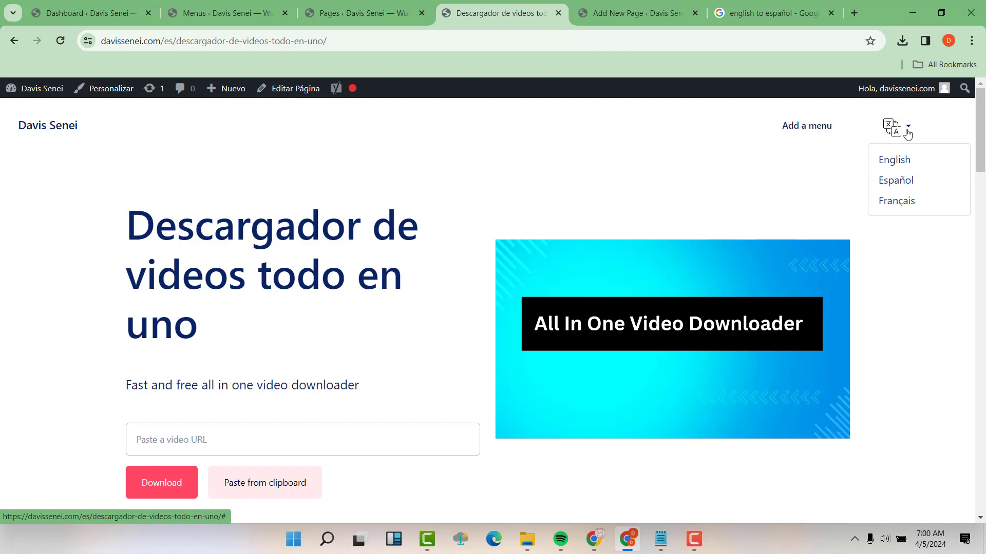
{"action": "left_click", "coordinate": [906, 202]}
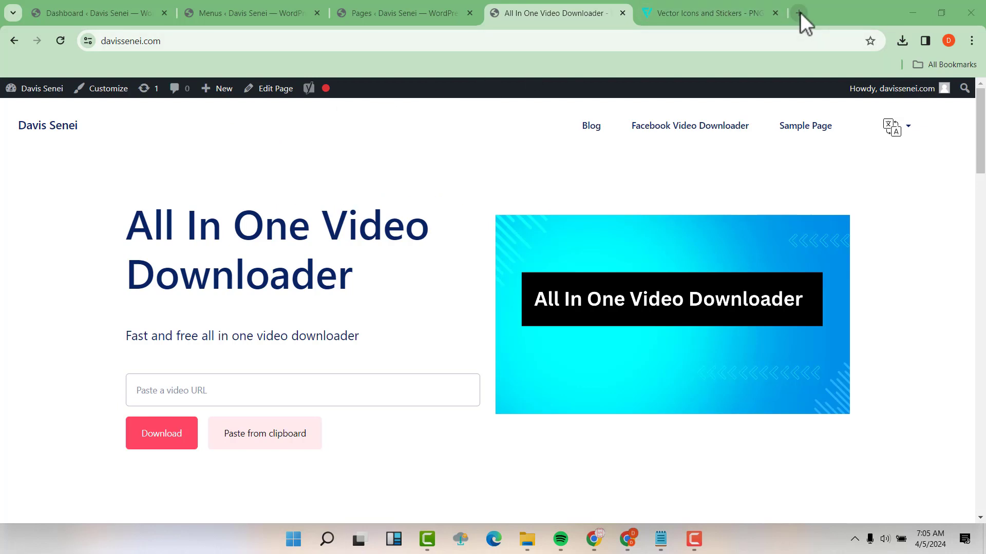
- Open the site identity settings in the customizer and set download-16.png from the media library as the site logo, accepting the crop
{"action": "left_click", "coordinate": [499, 13]}
{"action": "left_click", "coordinate": [109, 88]}
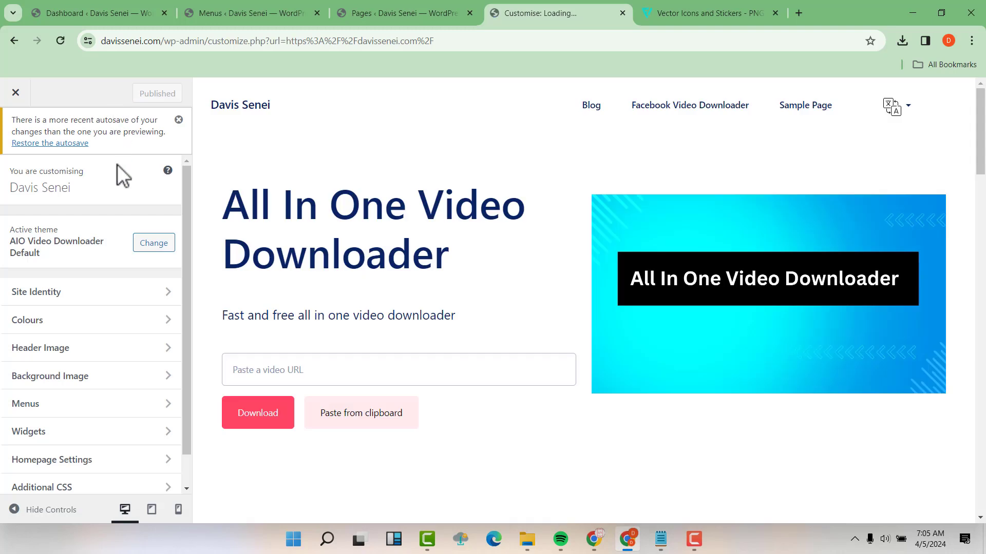
{"action": "left_click", "coordinate": [126, 295]}
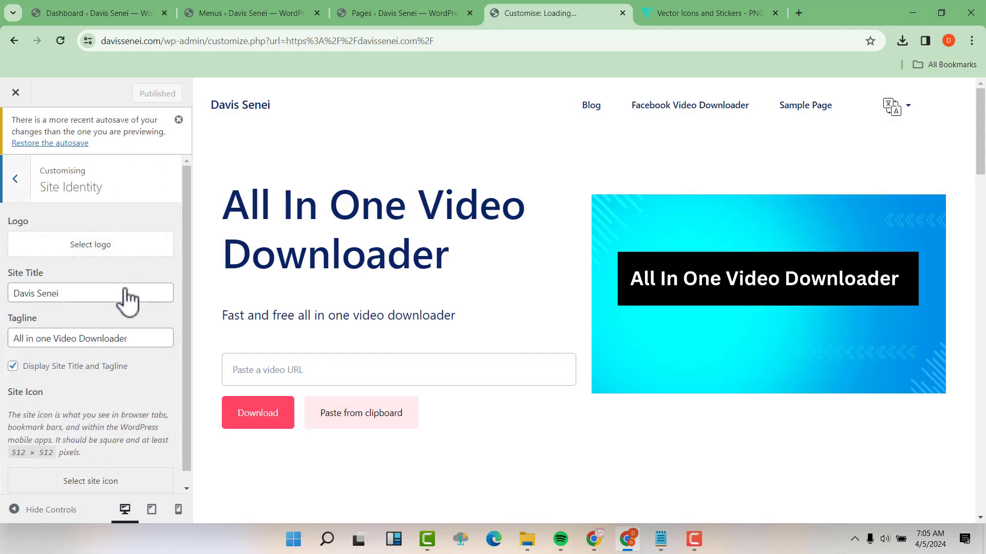
{"action": "scroll", "coordinate": [97, 436], "scroll_direction": "down", "scroll_amount": 1}
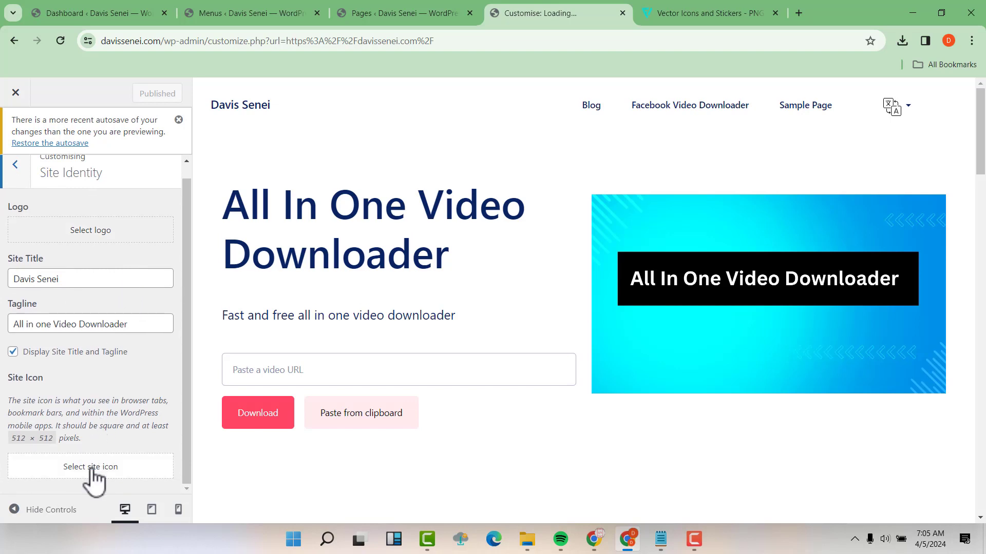
{"action": "left_click", "coordinate": [98, 231]}
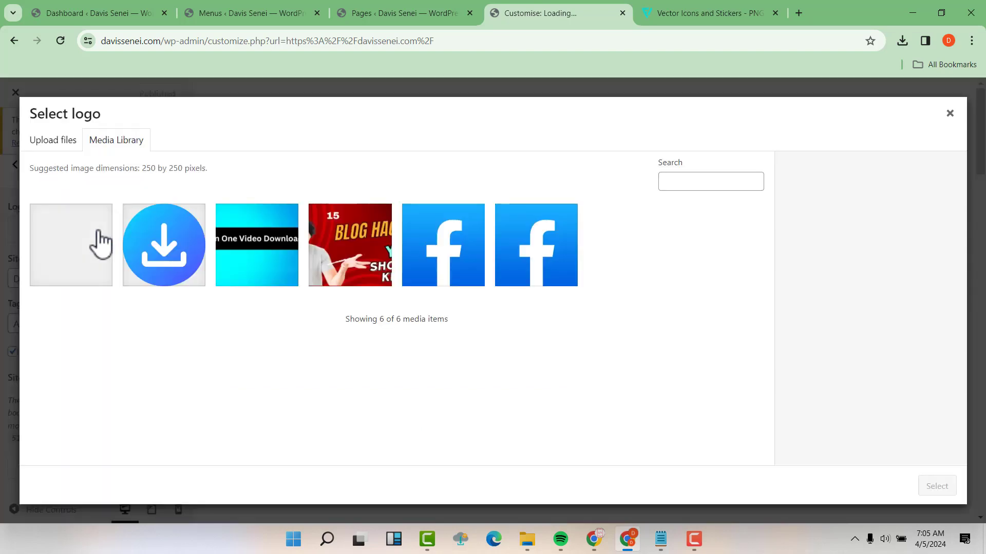
{"action": "left_click", "coordinate": [163, 252]}
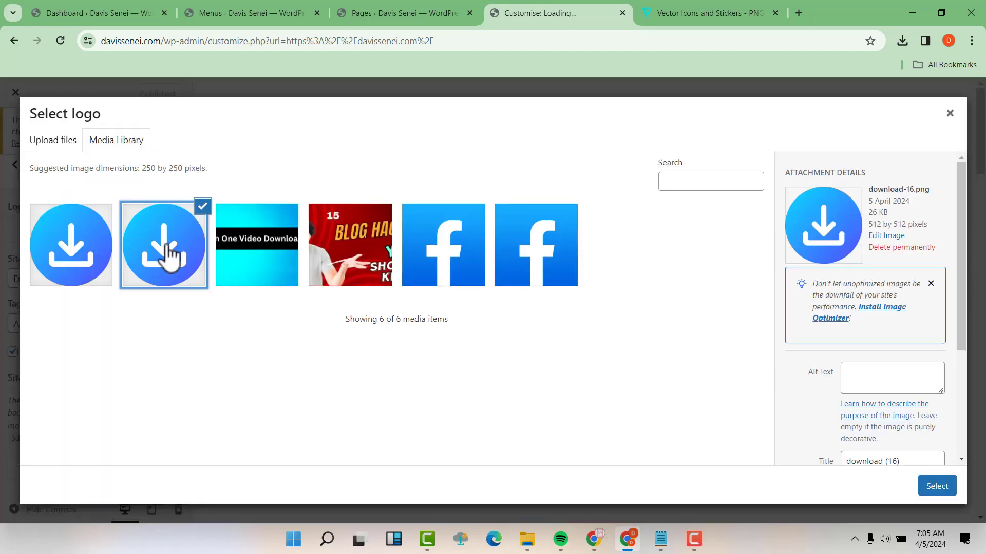
{"action": "left_click", "coordinate": [938, 486]}
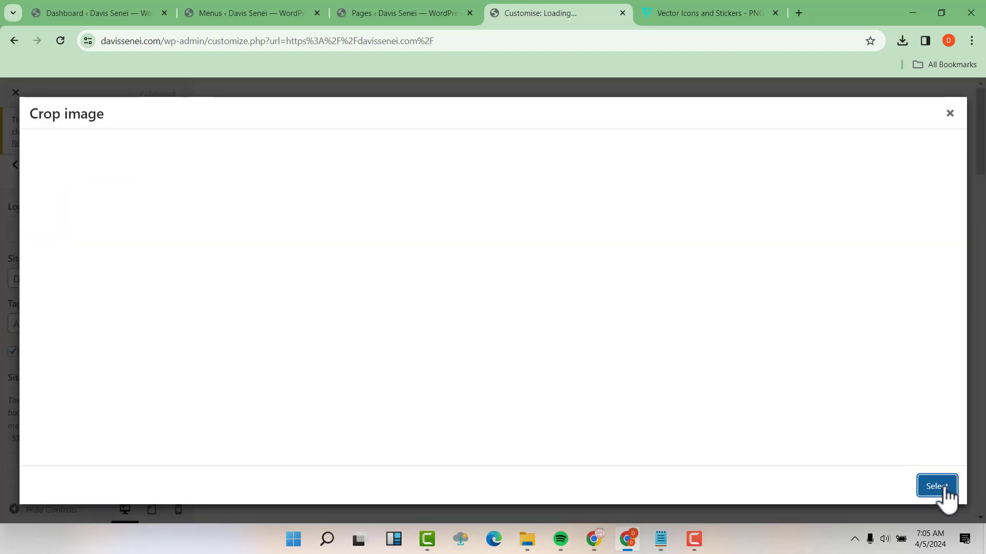
{"action": "left_click", "coordinate": [944, 487]}
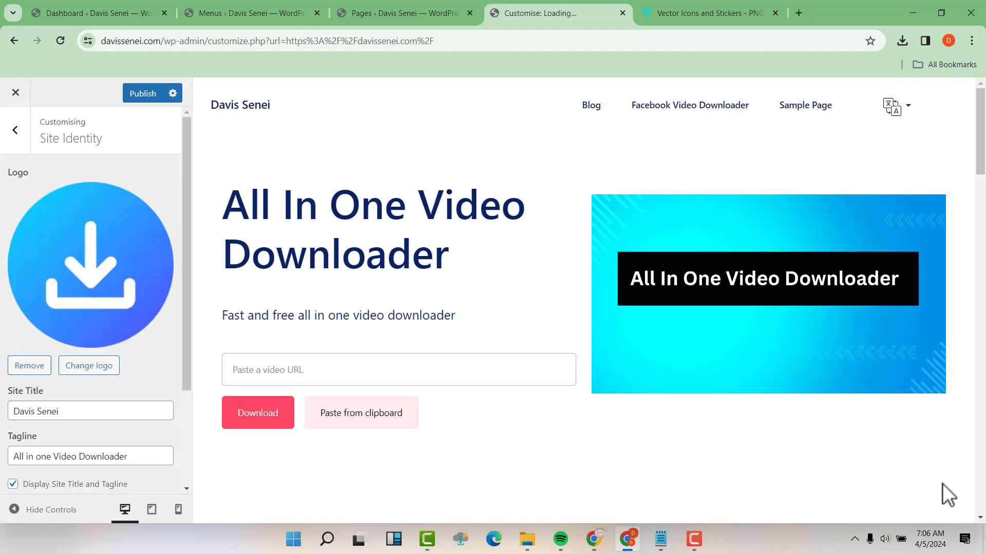
- Set the cropped blue download image from the media library as the site icon and publish the logo and icon
{"action": "scroll", "coordinate": [36, 406], "scroll_direction": "down", "scroll_amount": 2}
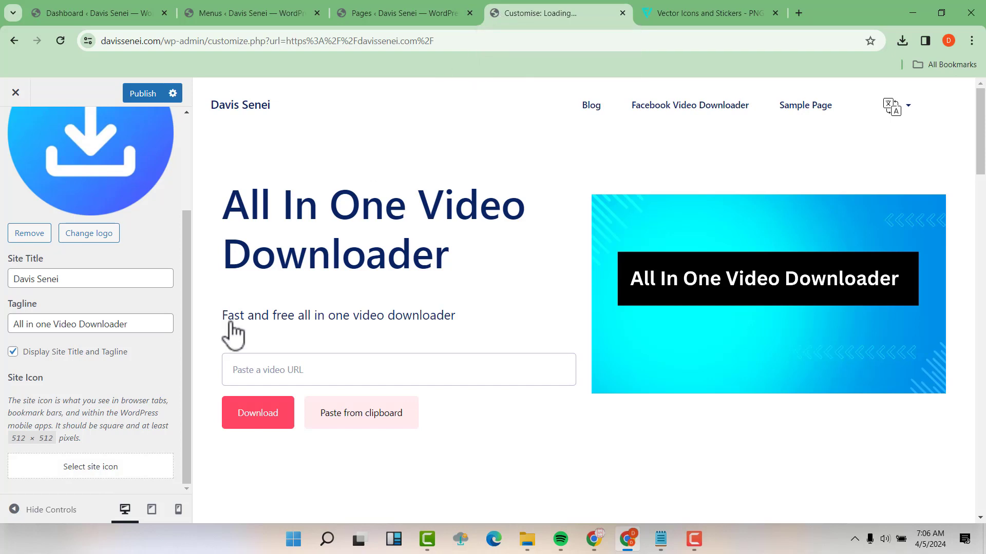
{"action": "left_click", "coordinate": [104, 468]}
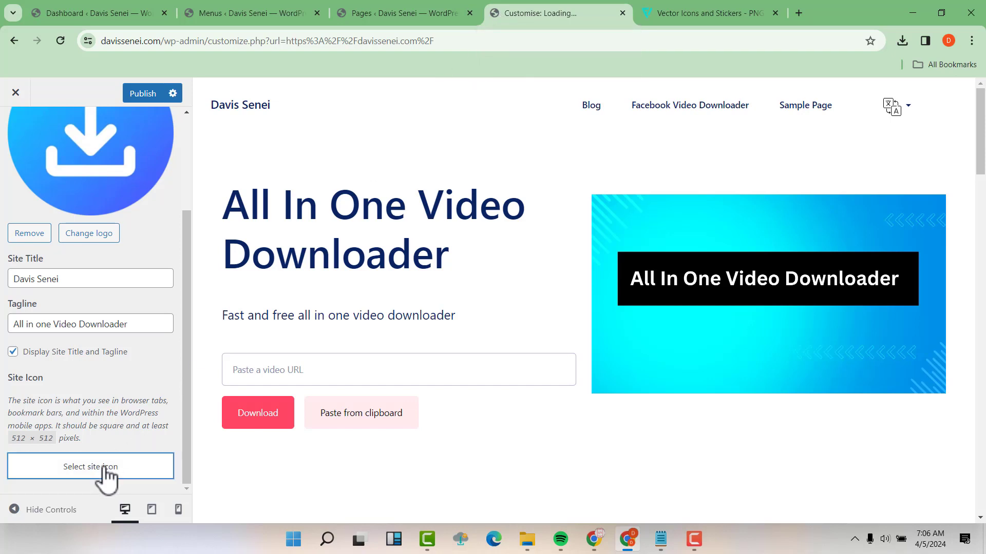
{"action": "left_click", "coordinate": [173, 266]}
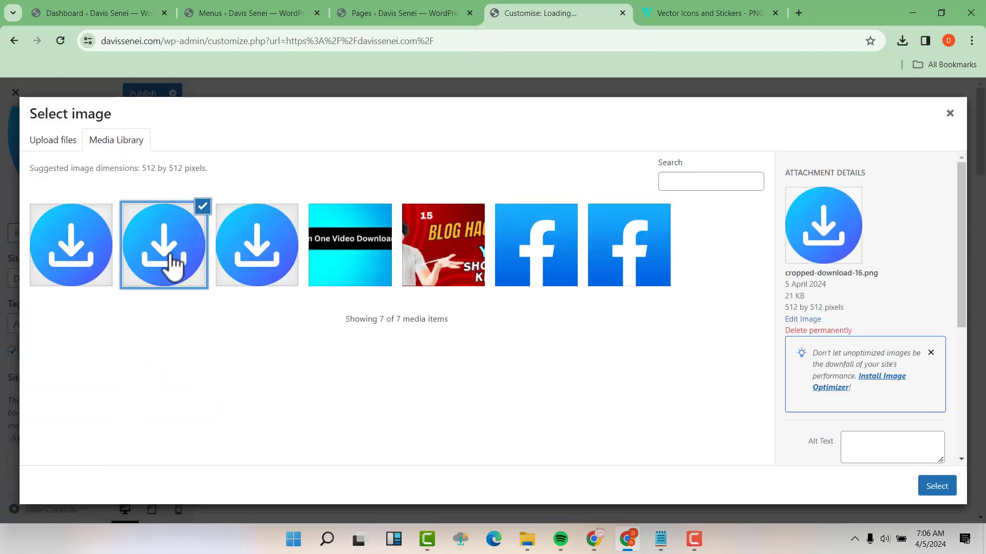
{"action": "left_click", "coordinate": [937, 487]}
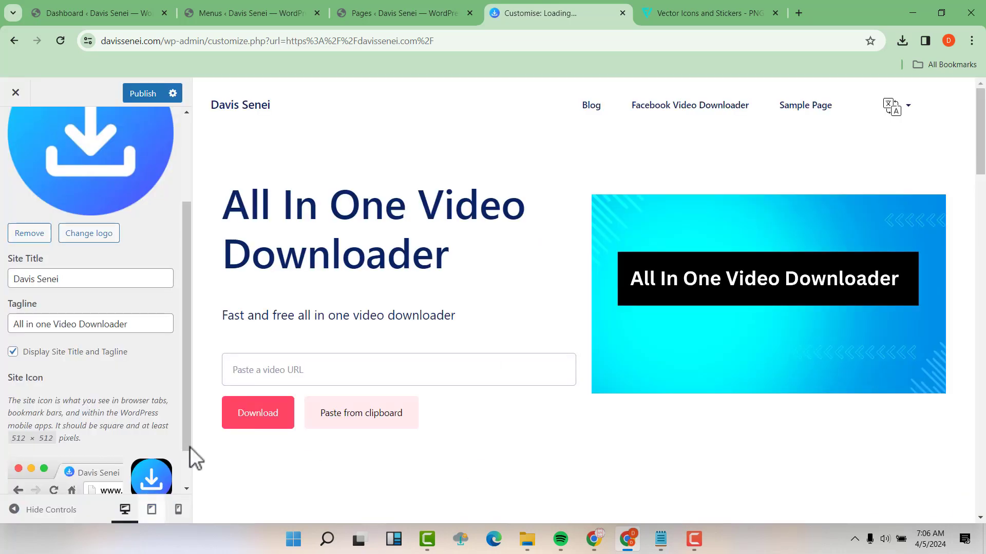
{"action": "scroll", "coordinate": [130, 456], "scroll_direction": "down", "scroll_amount": 1}
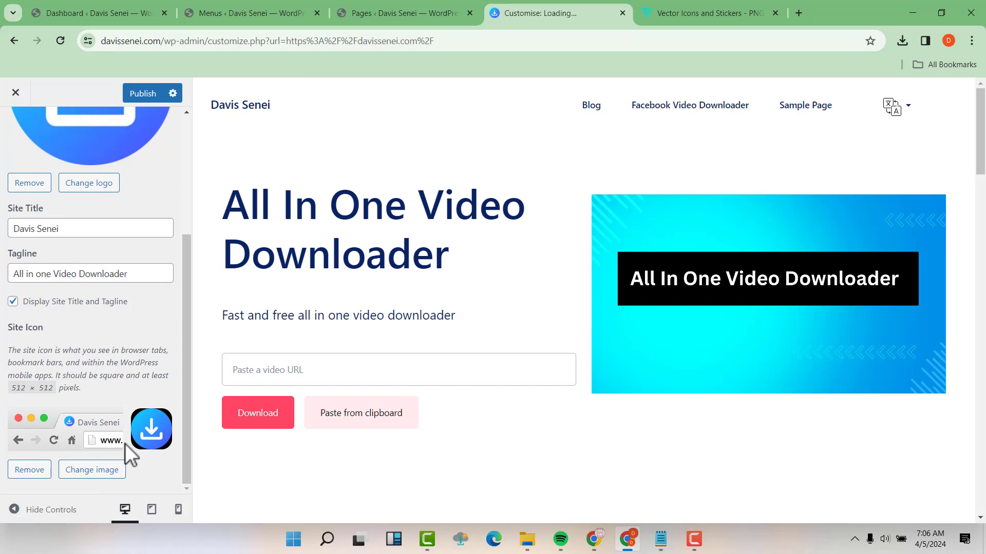
{"action": "left_click", "coordinate": [139, 94]}
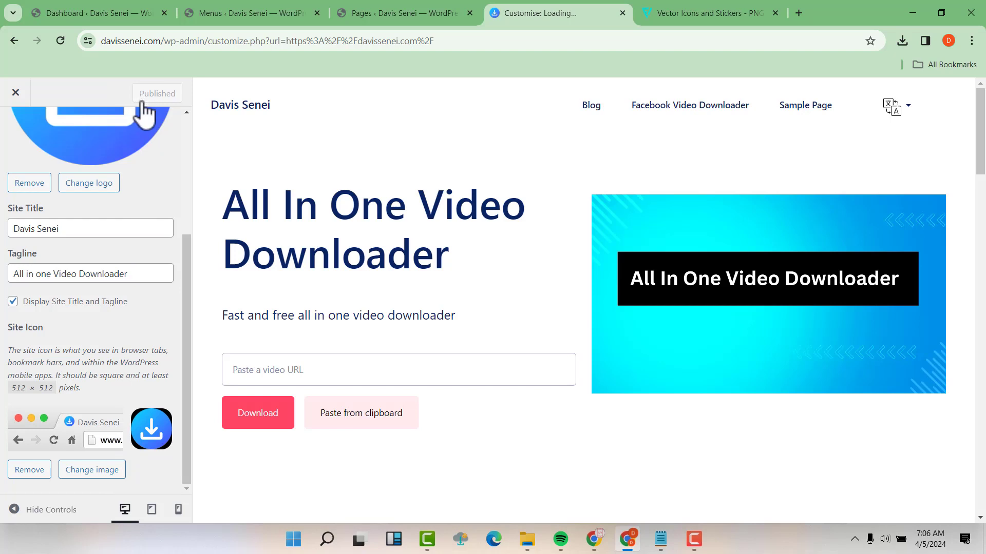
{"action": "scroll", "coordinate": [174, 193], "scroll_direction": "up", "scroll_amount": 4}
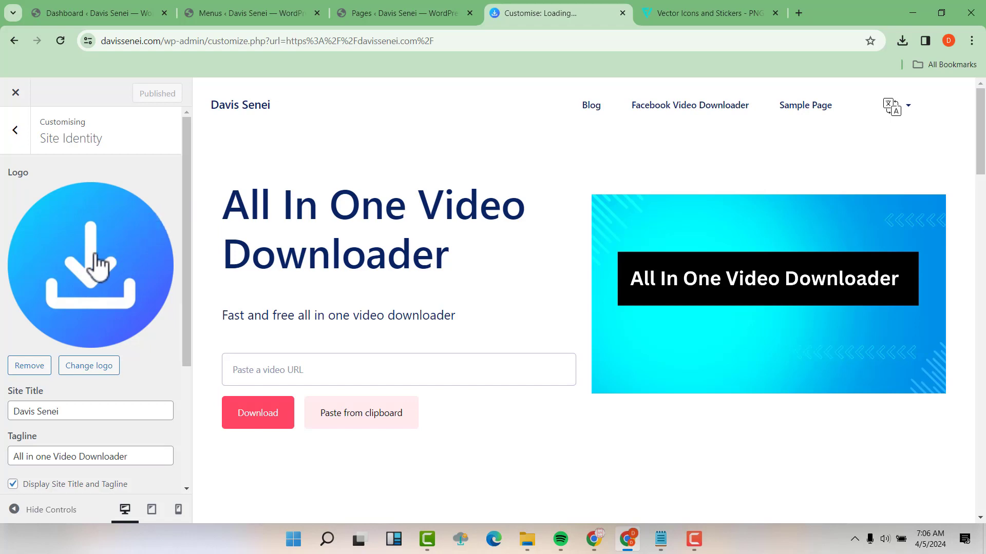
{"action": "scroll", "coordinate": [92, 267], "scroll_direction": "down", "scroll_amount": 4}
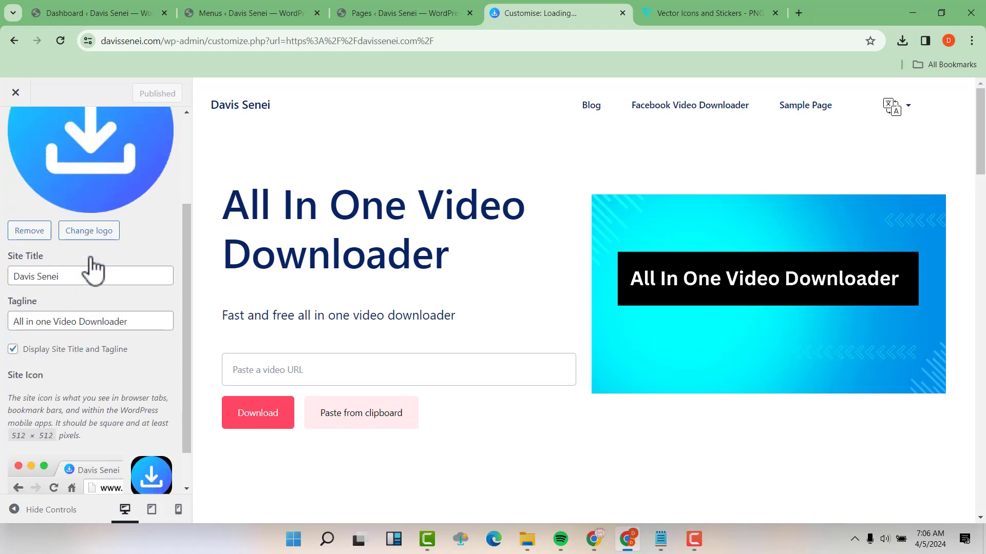
- Switch to Flaticon, search for "video downloader" icons and browse the results for a suitable site icon
{"action": "left_click", "coordinate": [689, 9]}
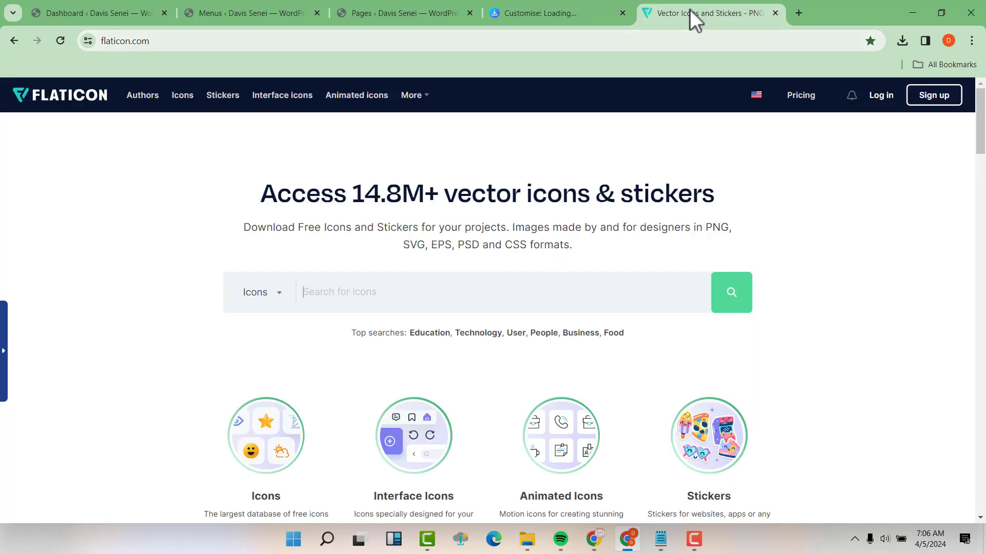
{"action": "left_click", "coordinate": [331, 292]}
{"action": "type", "text": "video downloader"}
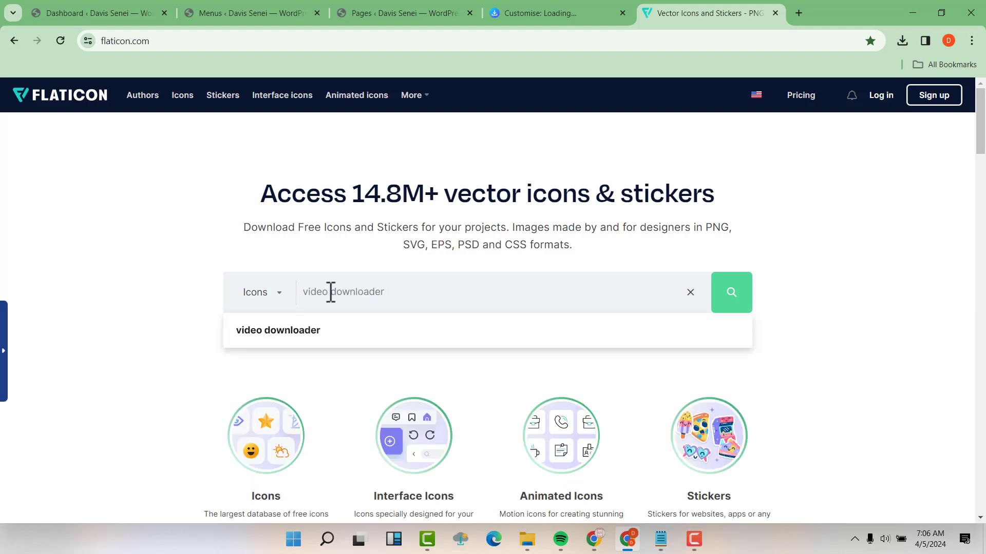
{"action": "key", "text": "Return"}
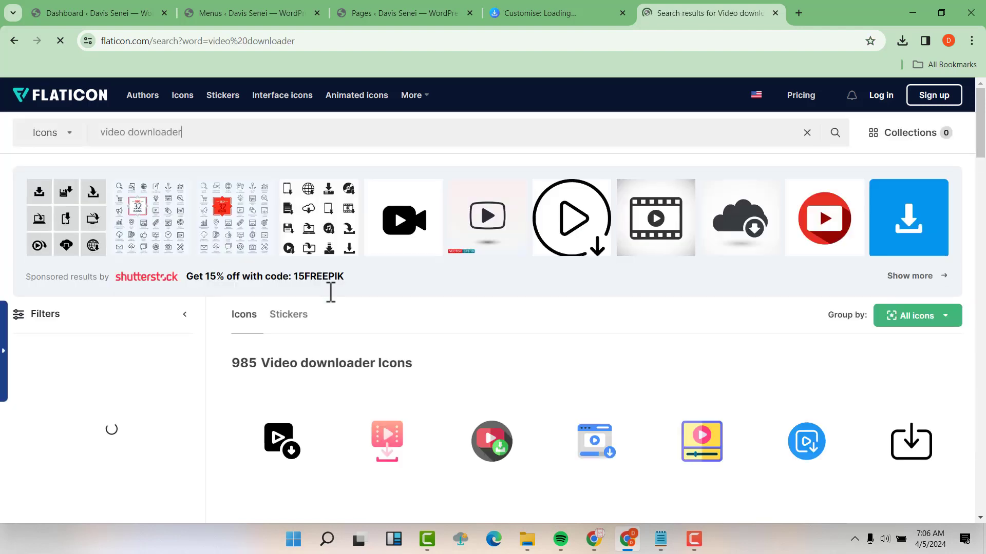
{"action": "scroll", "coordinate": [331, 306], "scroll_direction": "down", "scroll_amount": 3}
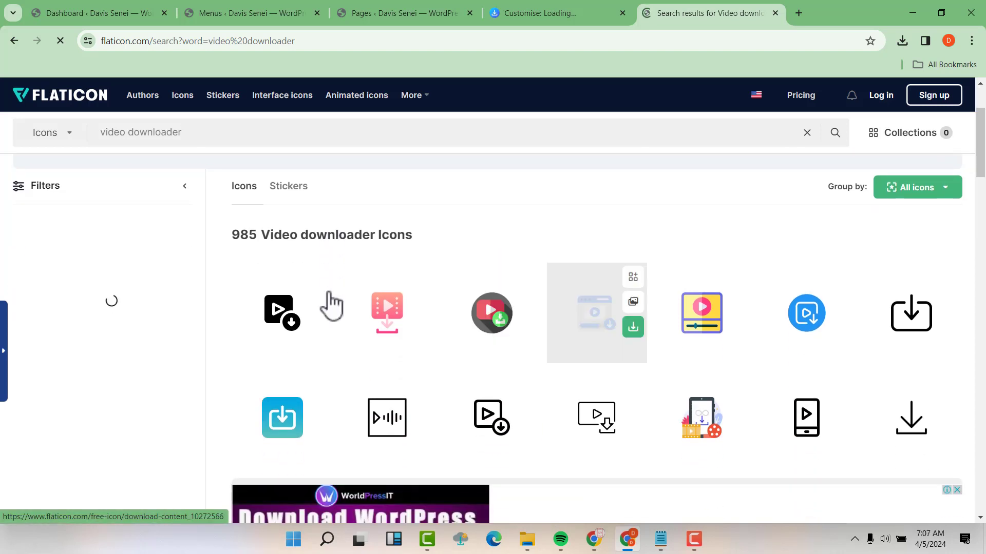
{"action": "scroll", "coordinate": [327, 301], "scroll_direction": "down", "scroll_amount": 3}
{"action": "scroll", "coordinate": [618, 241], "scroll_direction": "down", "scroll_amount": 3}
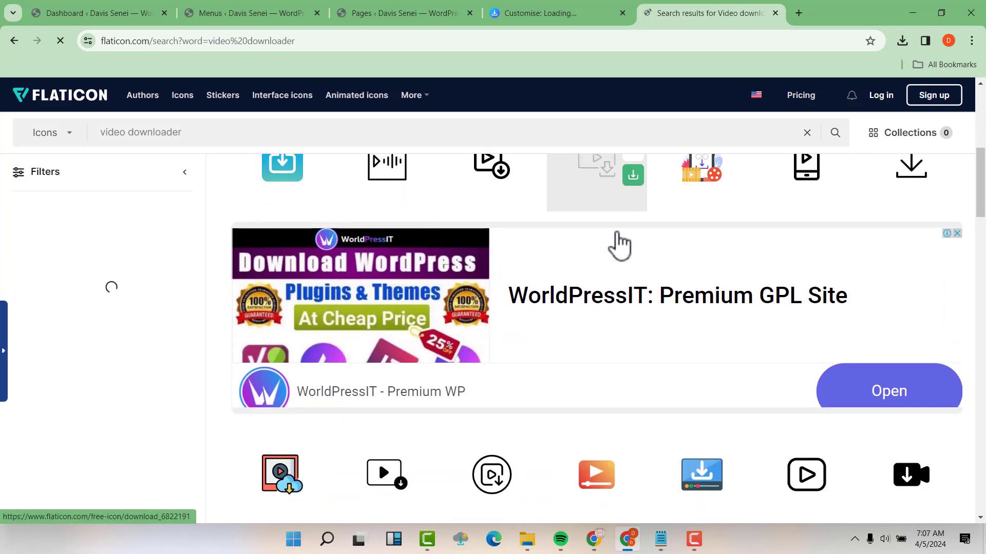
{"action": "scroll", "coordinate": [618, 236], "scroll_direction": "up", "scroll_amount": 4}
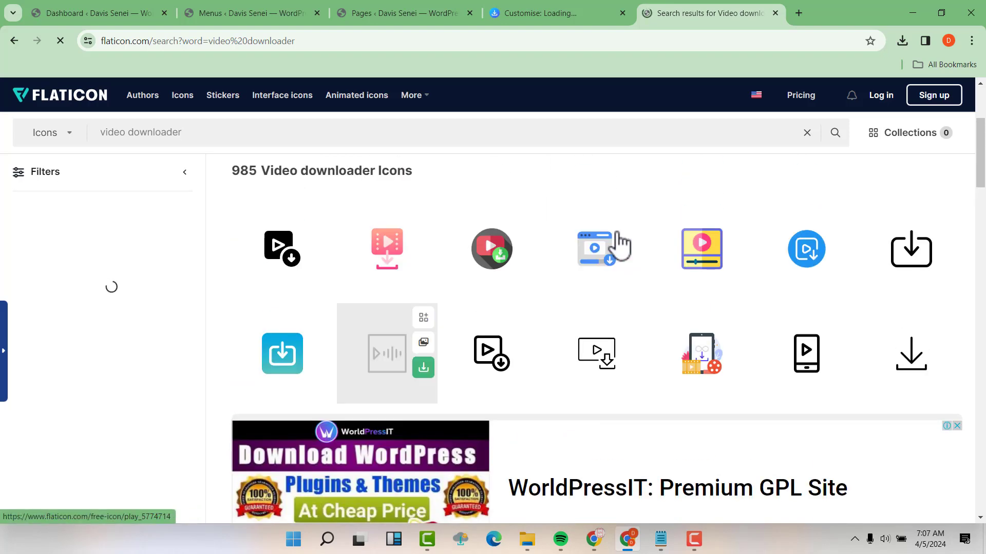
- Download the round icon with the red play symbol and green download badge as a free 512px PNG and check the download history
{"action": "left_click", "coordinate": [492, 251]}
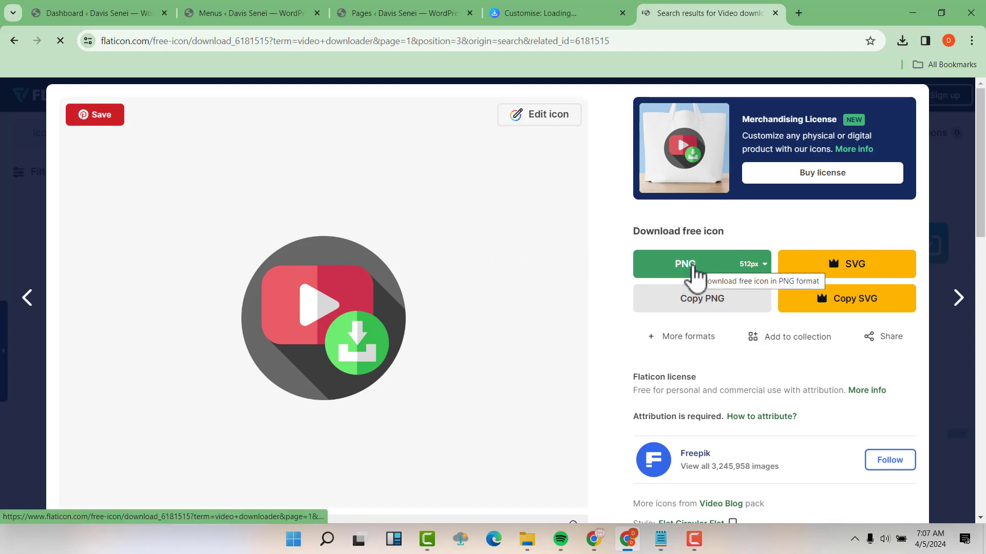
{"action": "left_click", "coordinate": [695, 273]}
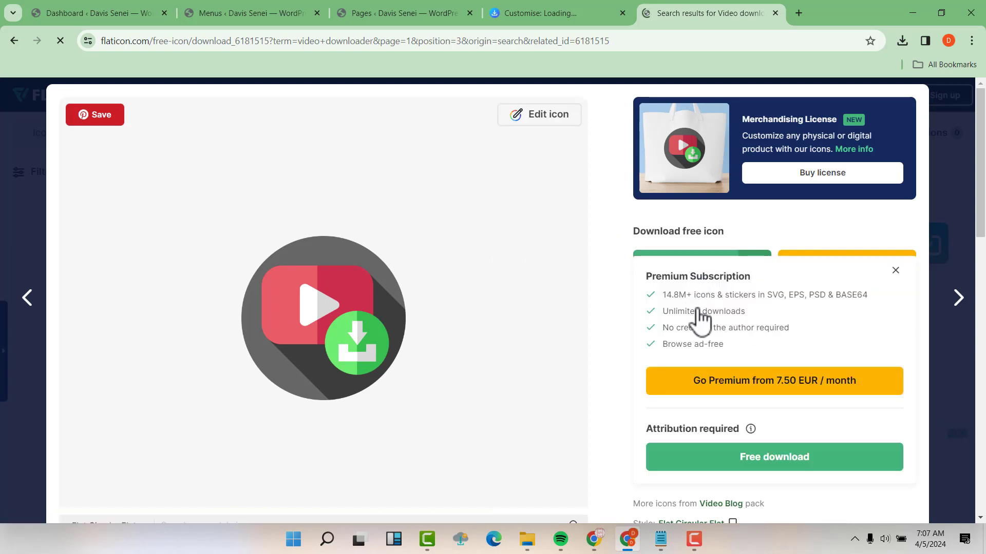
{"action": "left_click", "coordinate": [715, 461]}
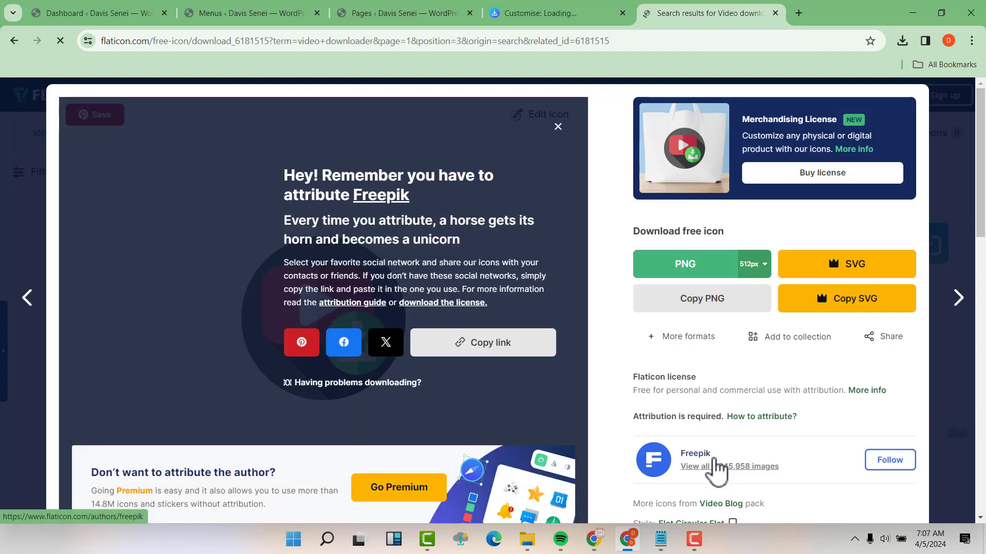
{"action": "left_click", "coordinate": [904, 47]}
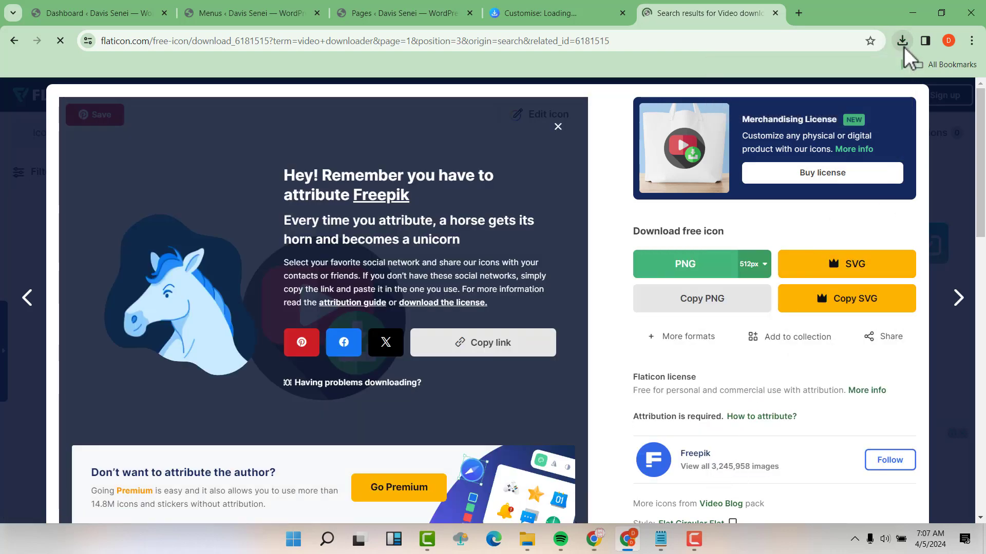
{"action": "left_click", "coordinate": [903, 41]}
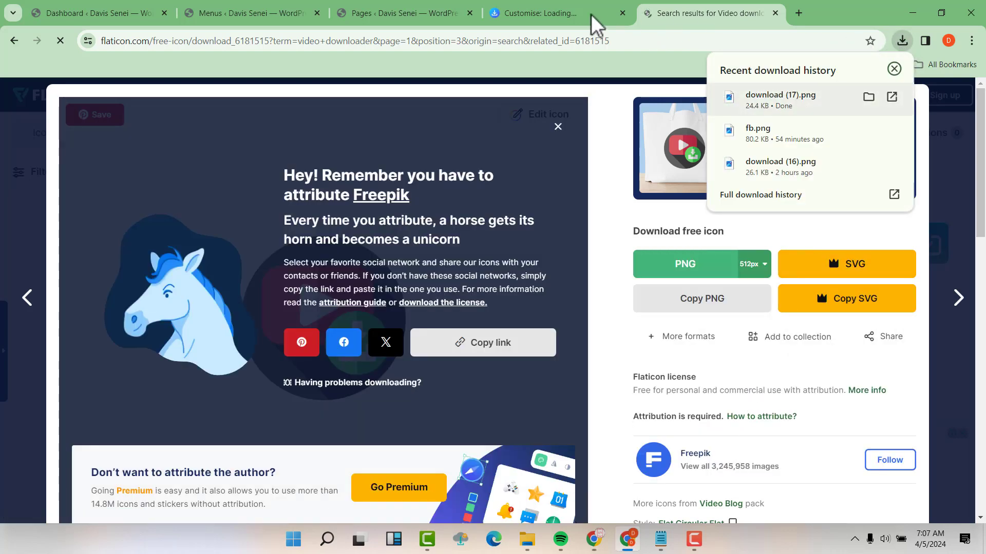
- Back in the customizer, replace the site icon with the uploaded file download (17), publish the change and close the customizer
{"action": "left_click", "coordinate": [522, 9]}
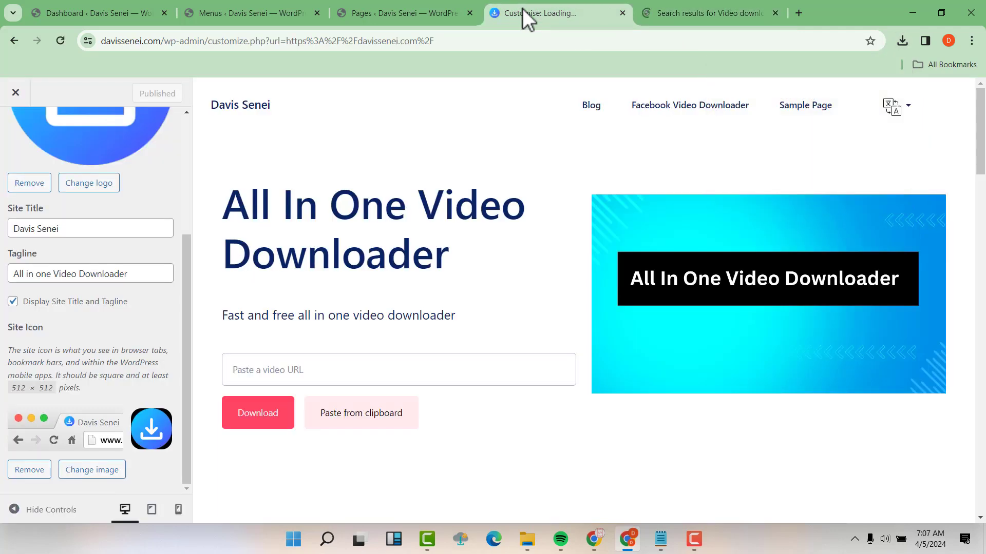
{"action": "left_click", "coordinate": [93, 470]}
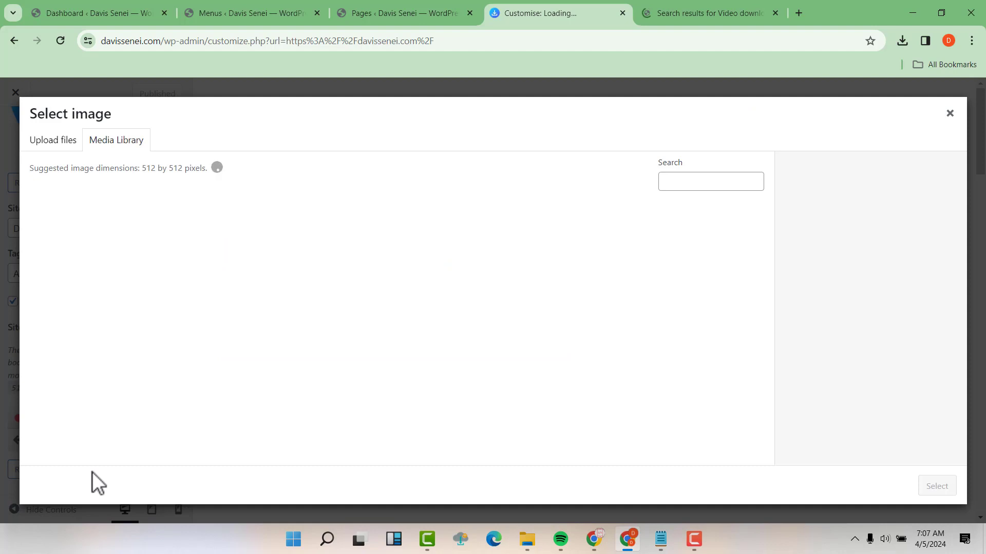
{"action": "left_click", "coordinate": [65, 141]}
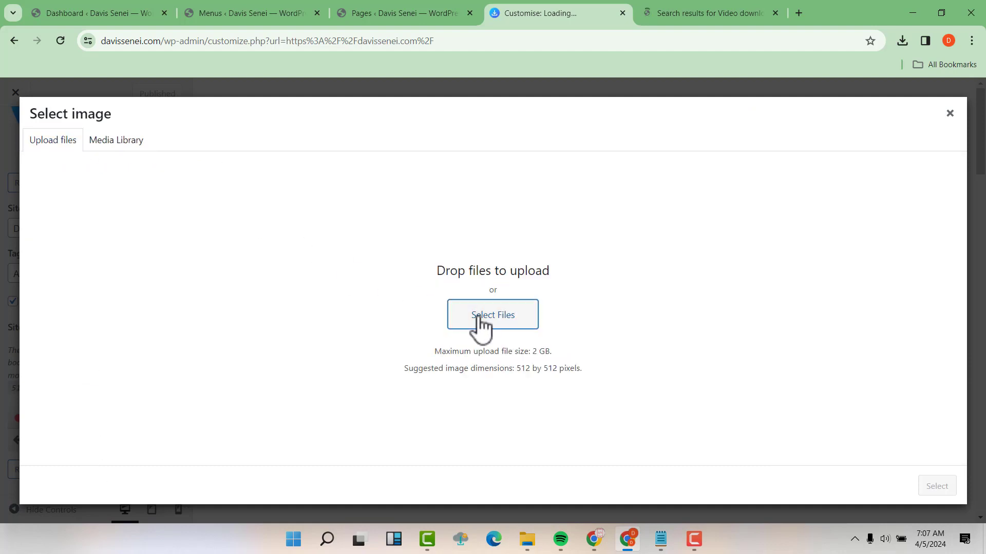
{"action": "left_click", "coordinate": [479, 318]}
{"action": "left_click", "coordinate": [339, 113]}
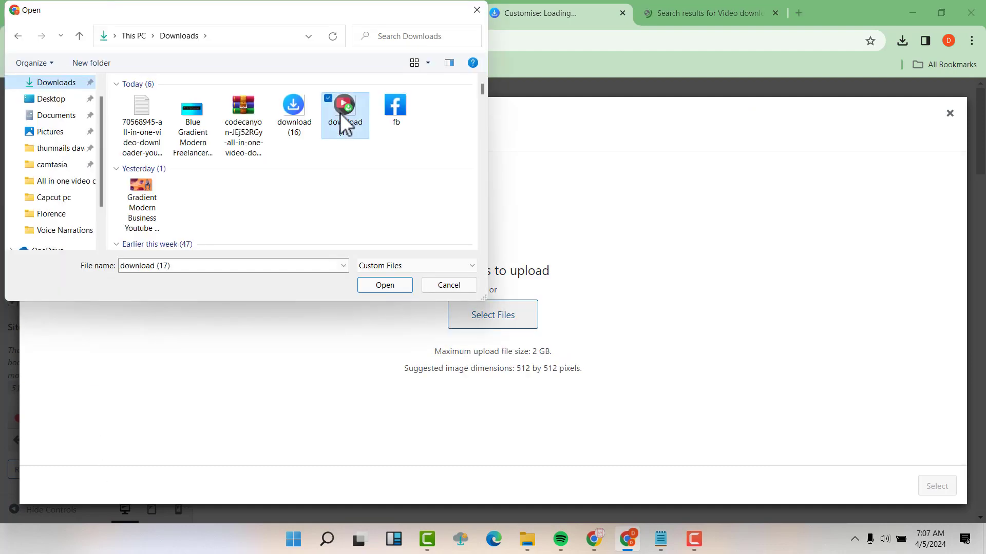
{"action": "left_click", "coordinate": [384, 286]}
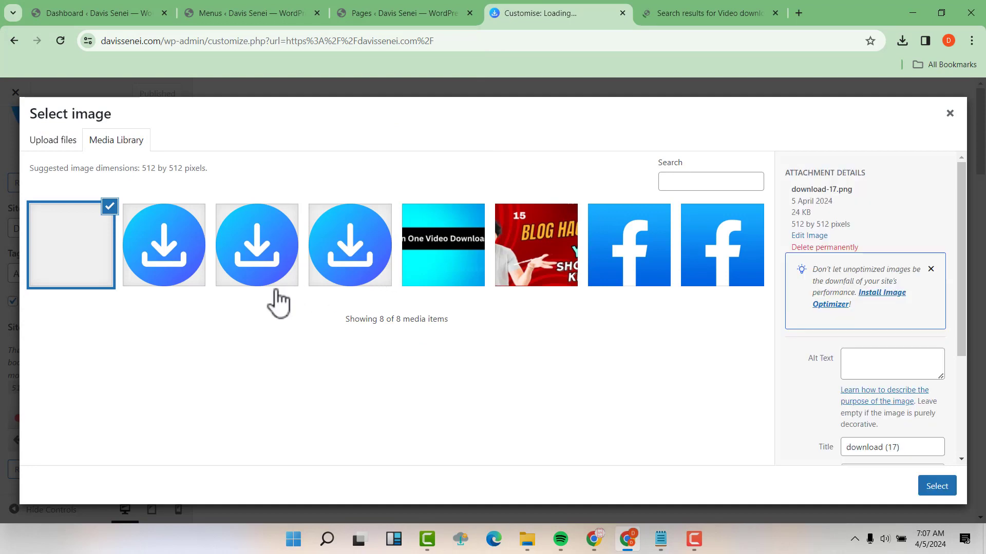
{"action": "left_click", "coordinate": [938, 486]}
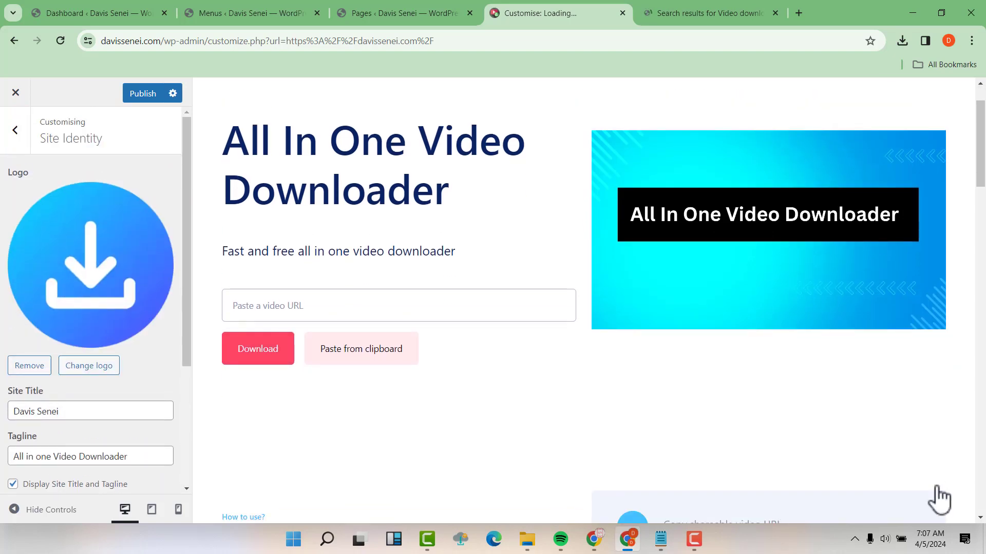
{"action": "left_click", "coordinate": [142, 93]}
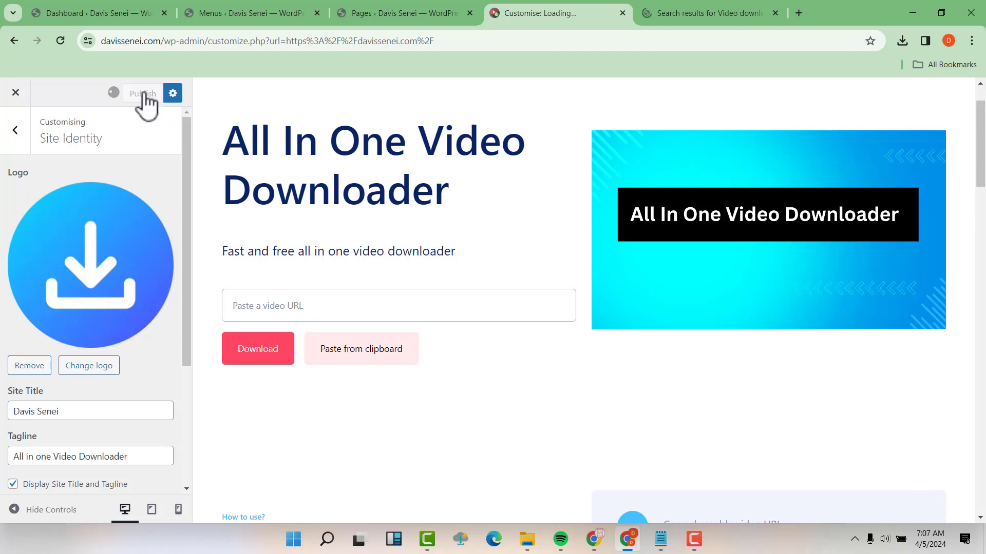
{"action": "left_click", "coordinate": [16, 93]}
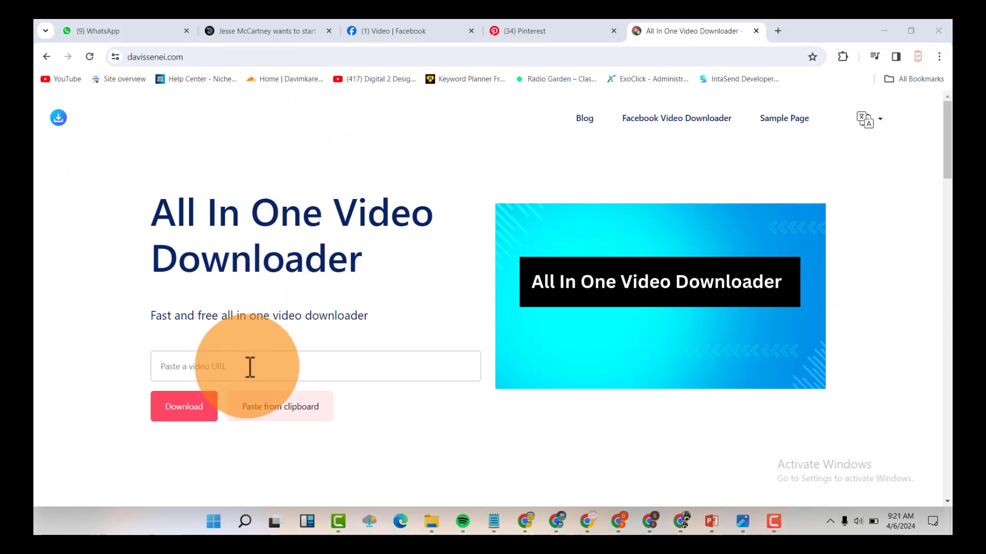
- Look over the test videos already open on Dailymotion, Facebook and Pinterest
{"action": "left_click", "coordinate": [251, 21]}
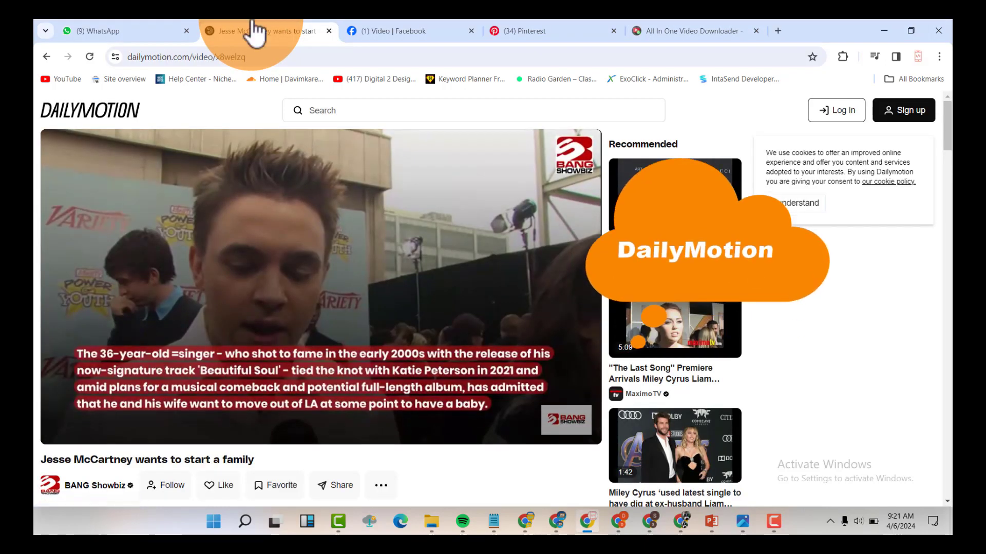
{"action": "left_click", "coordinate": [383, 31]}
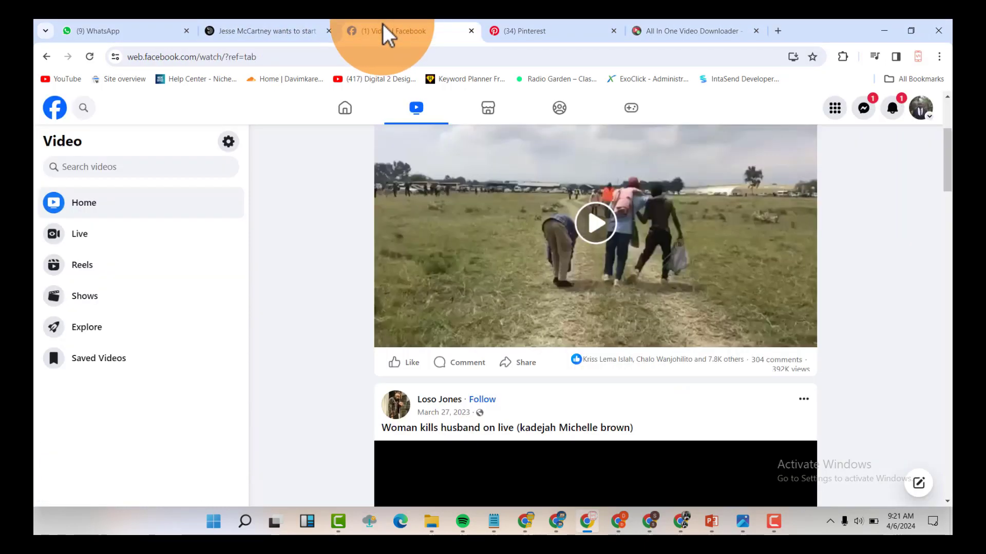
{"action": "left_click", "coordinate": [525, 22]}
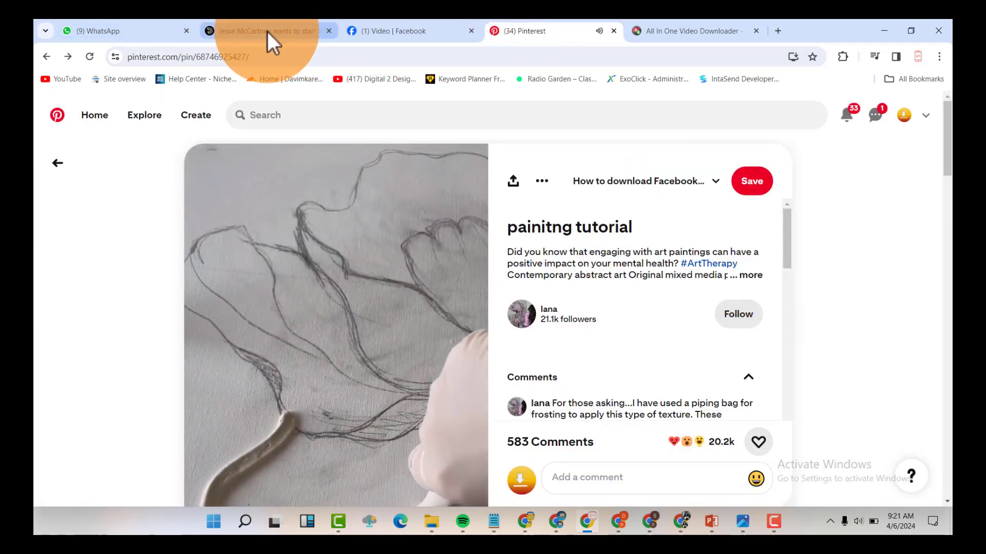
- Copy the share link of the open Dailymotion video "Jesse McCartney wants to start a family"
{"action": "left_click", "coordinate": [267, 31]}
{"action": "scroll", "coordinate": [331, 418], "scroll_direction": "down", "scroll_amount": 1}
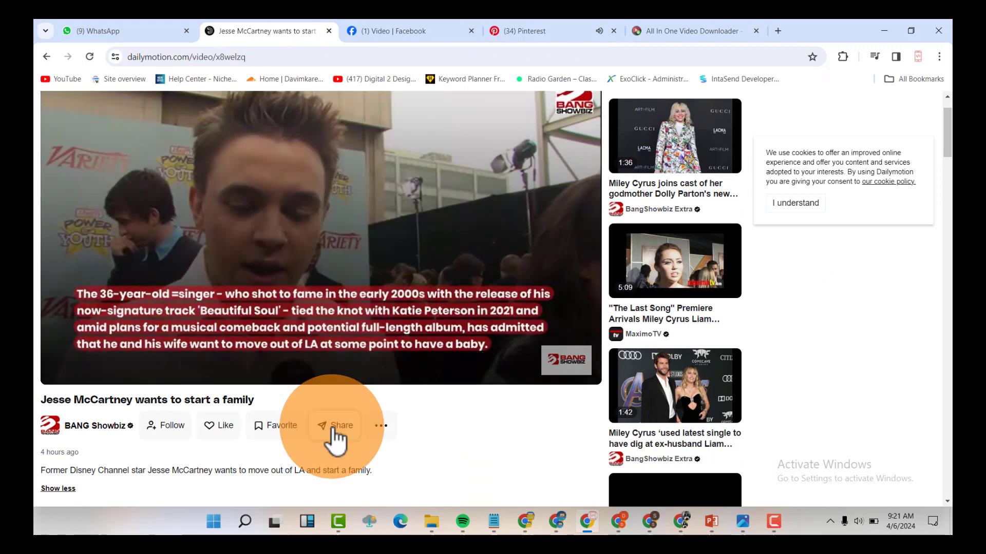
{"action": "left_click", "coordinate": [333, 427]}
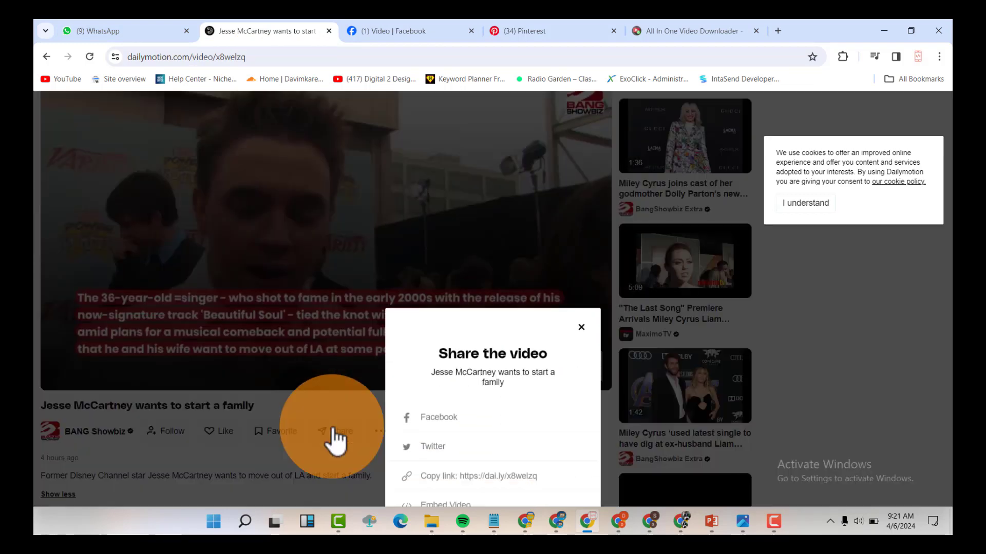
{"action": "left_click", "coordinate": [423, 361]}
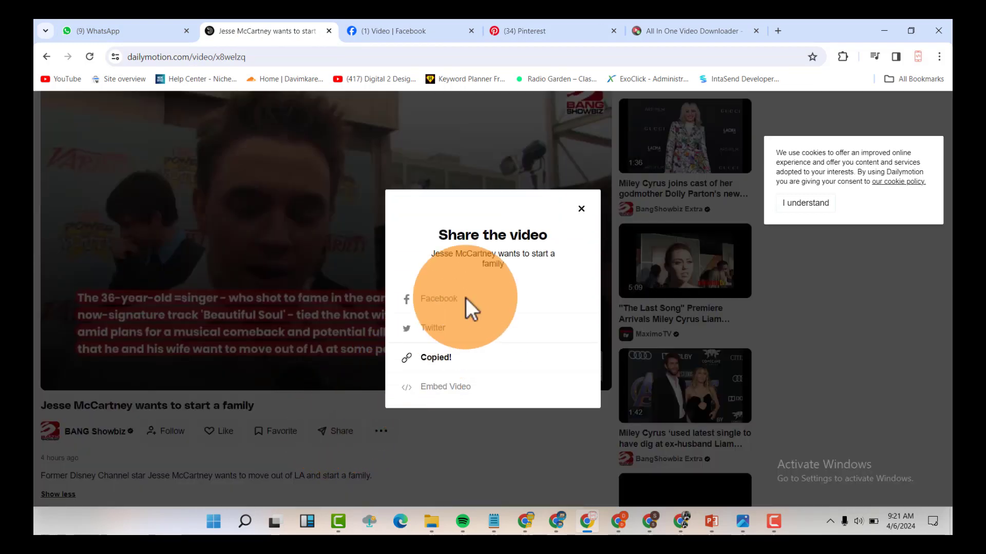
{"action": "left_click", "coordinate": [670, 28]}
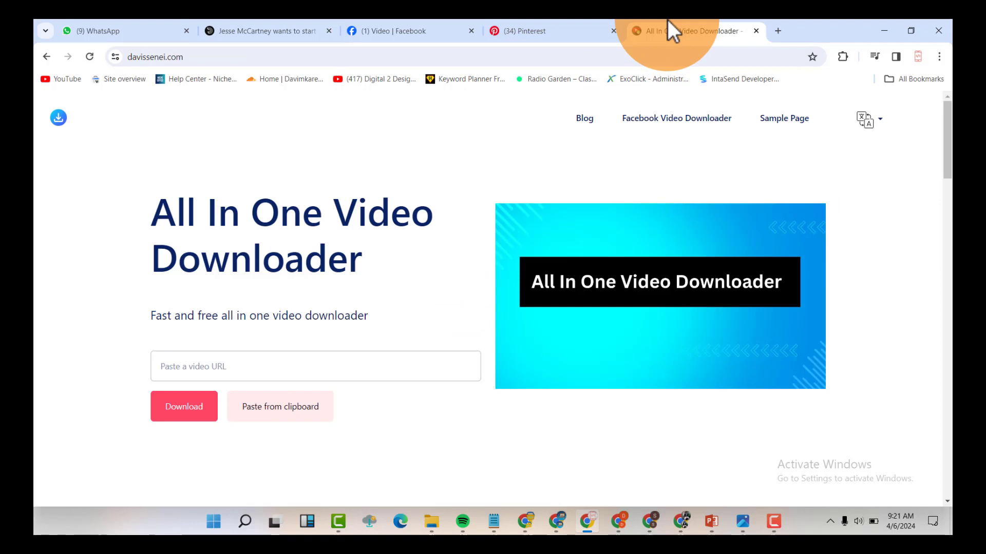
{"action": "left_click", "coordinate": [266, 356]}
{"action": "left_click", "coordinate": [246, 394]}
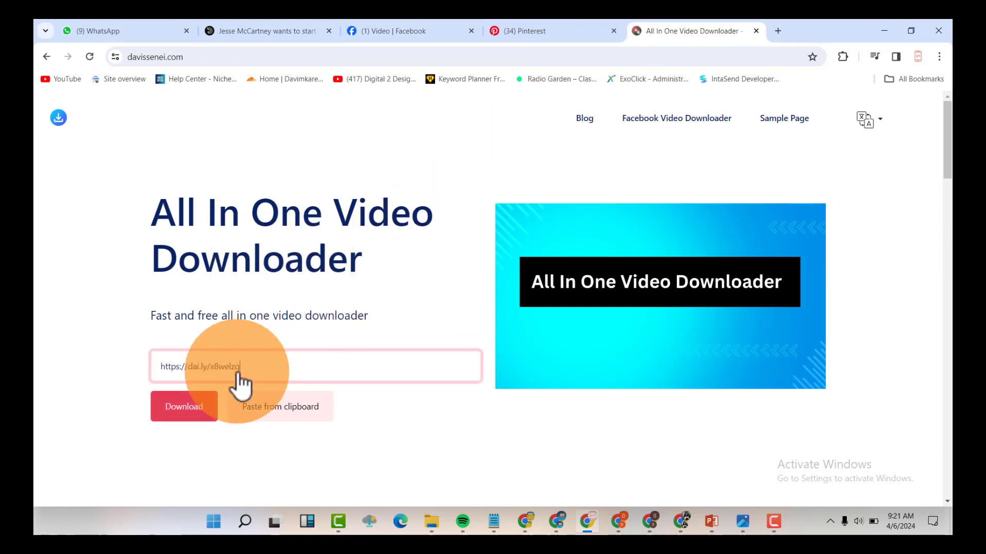
{"action": "left_click", "coordinate": [184, 416]}
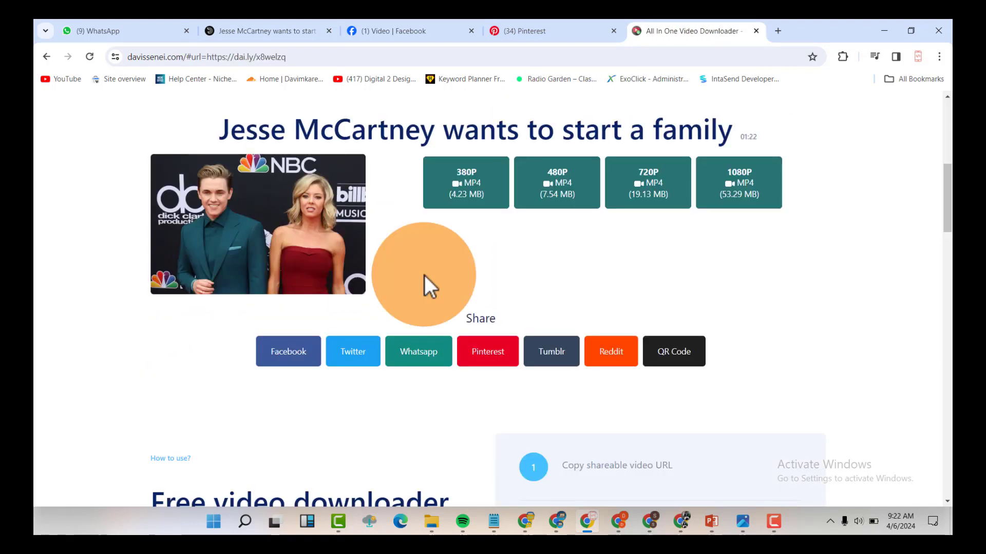
{"action": "left_click", "coordinate": [738, 192]}
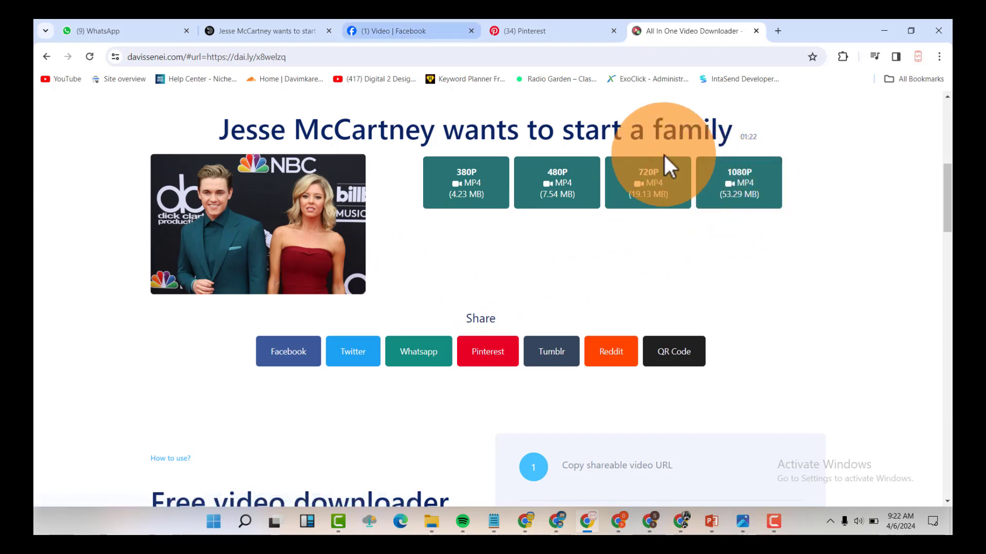
- Switch to Facebook and copy the link of the video showing people walking across a grassy field
{"action": "left_click", "coordinate": [405, 30]}
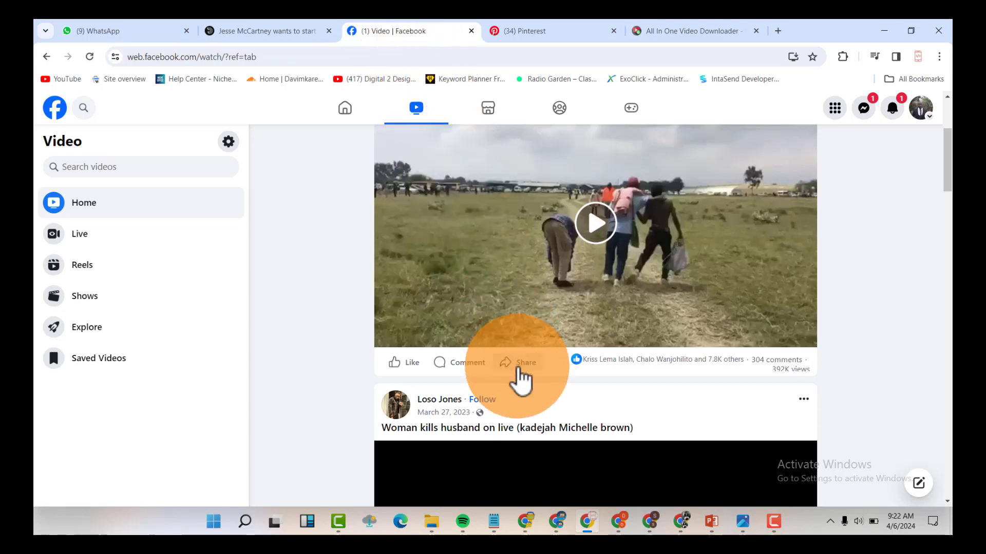
{"action": "left_click", "coordinate": [520, 370]}
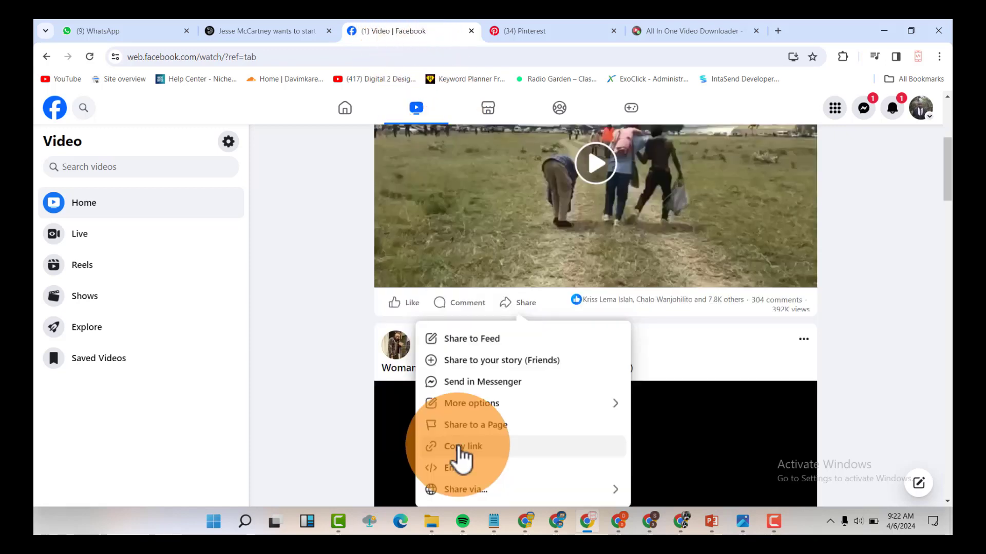
{"action": "left_click", "coordinate": [461, 447]}
{"action": "left_click", "coordinate": [674, 29]}
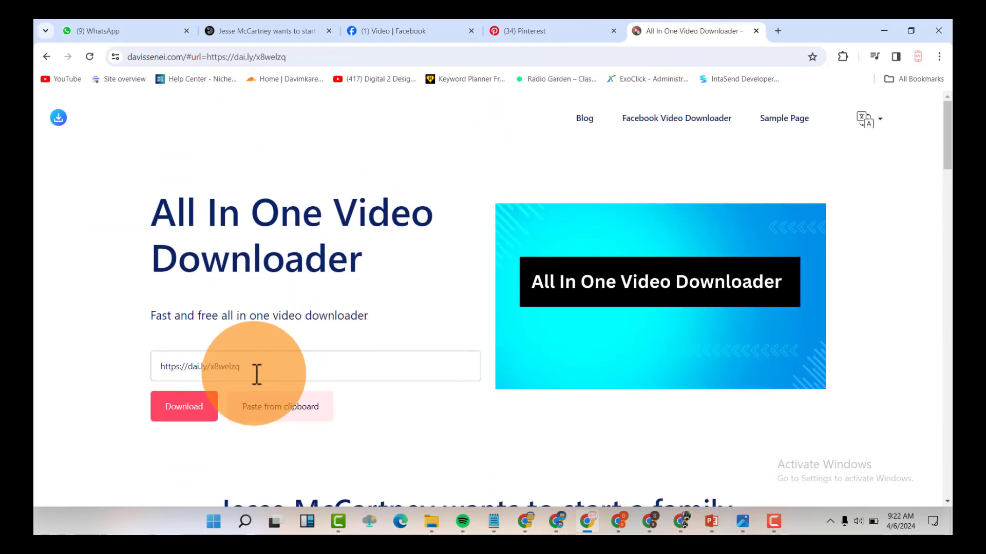
{"action": "left_click_drag", "start_coordinate": [257, 374], "coordinate": [74, 395]}
{"action": "key", "text": "ctrl+v"}
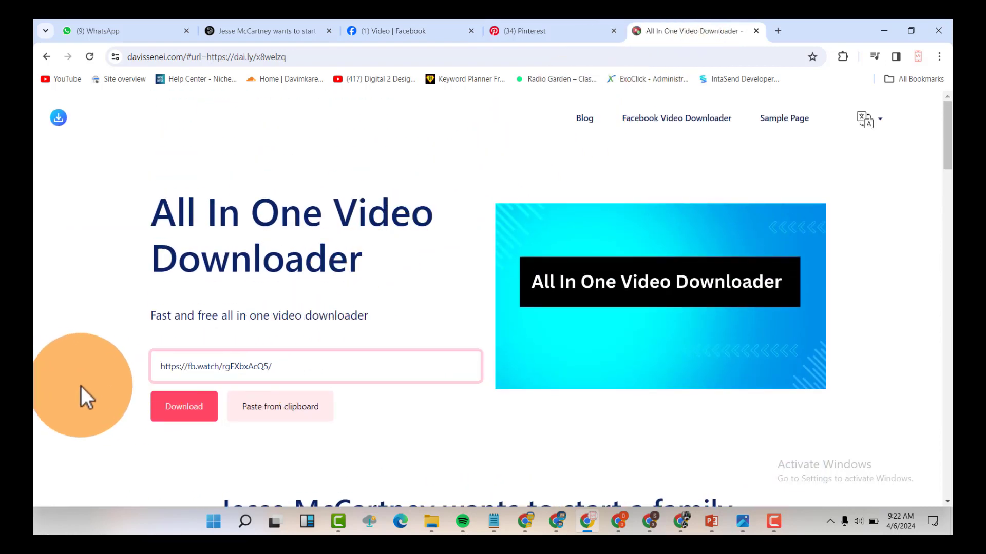
{"action": "left_click", "coordinate": [187, 407]}
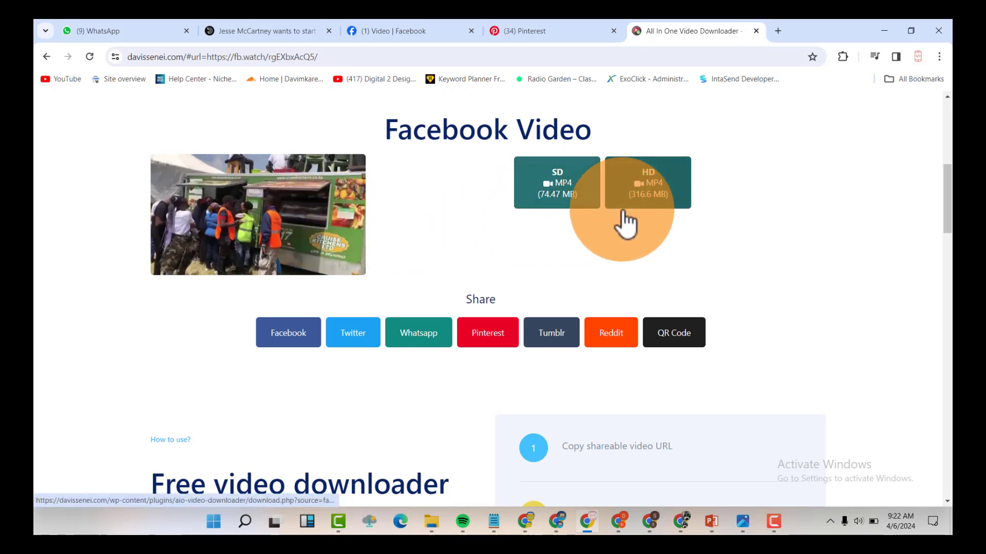
- Switch to Pinterest, open the painting tutorial video pin and copy its link
{"action": "left_click", "coordinate": [533, 30]}
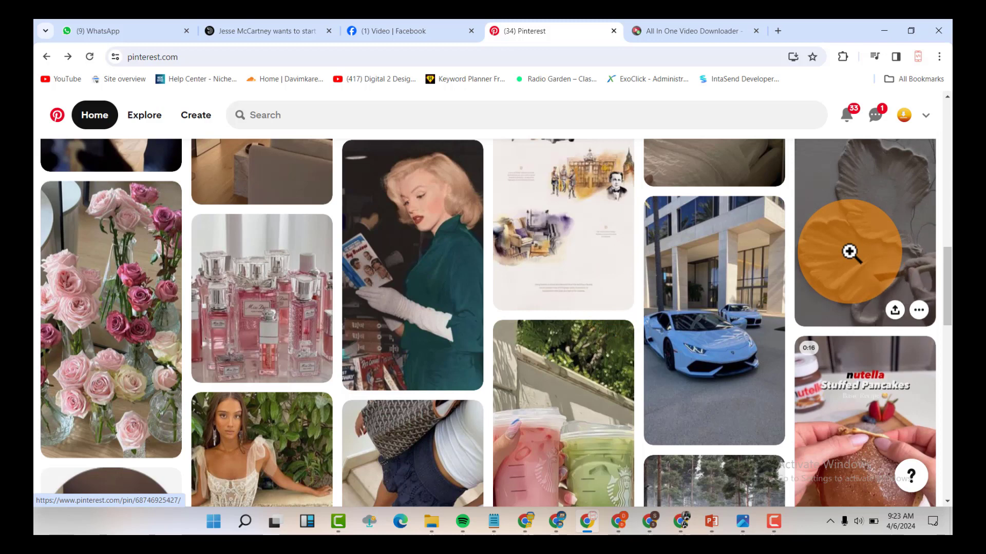
{"action": "left_click", "coordinate": [851, 252]}
{"action": "left_click", "coordinate": [513, 168]}
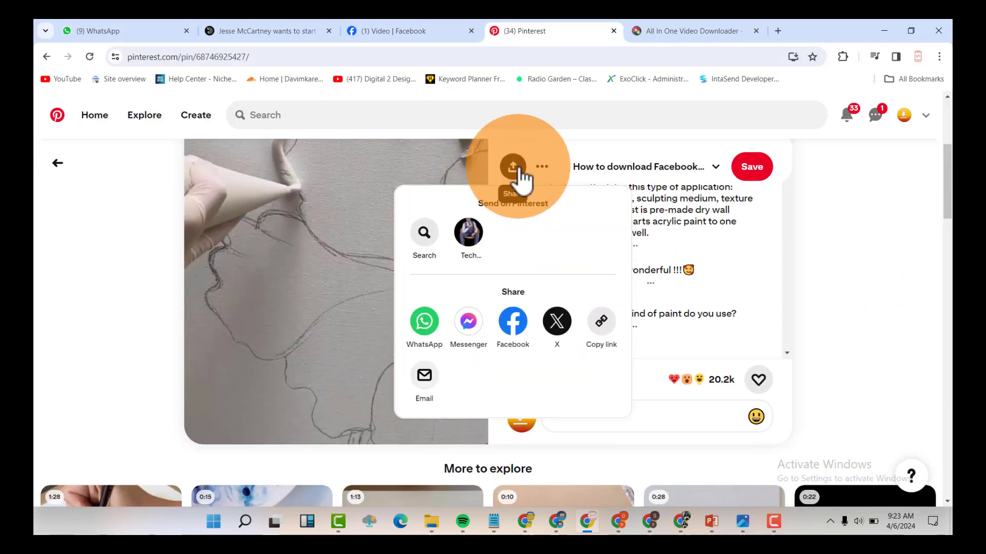
{"action": "left_click", "coordinate": [602, 329]}
{"action": "left_click", "coordinate": [675, 32]}
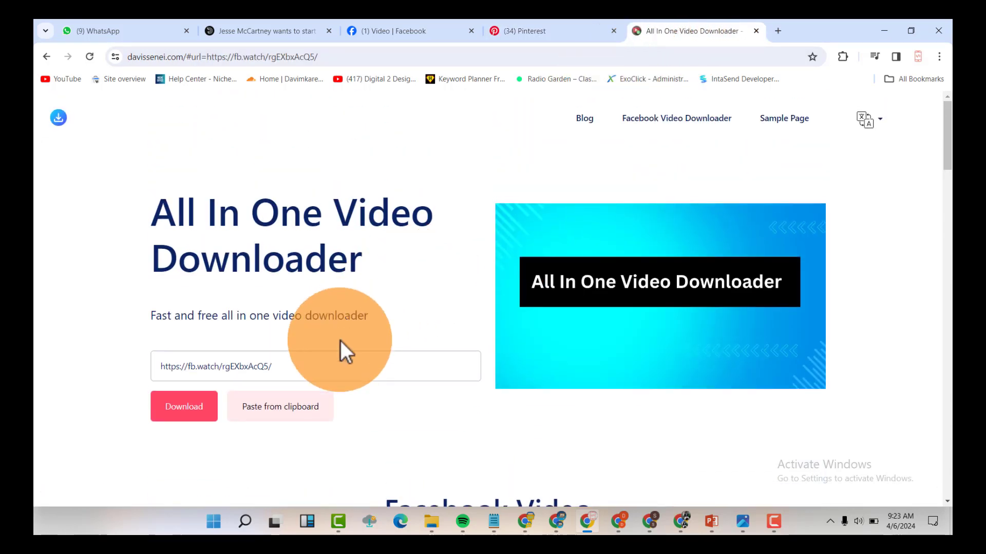
{"action": "triple_click", "coordinate": [278, 366]}
{"action": "key", "text": "ctrl+v"}
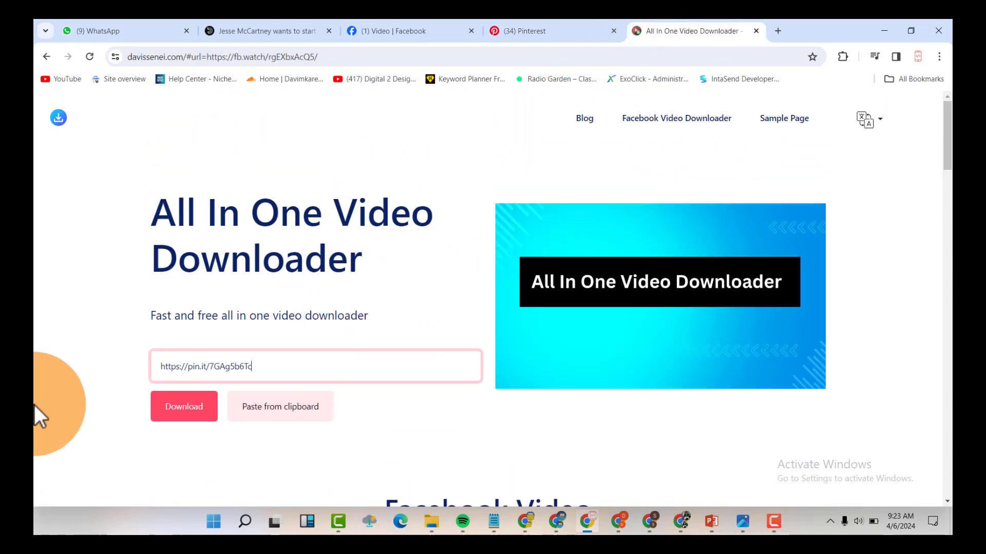
{"action": "scroll", "coordinate": [154, 334], "scroll_direction": "down", "scroll_amount": 2}
{"action": "left_click", "coordinate": [194, 290]}
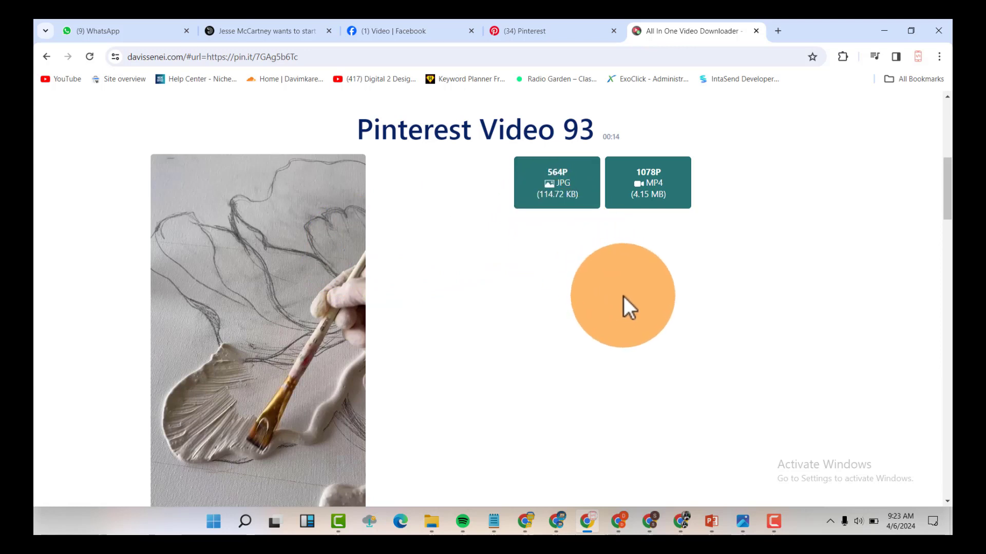
- Download the Pinterest video as 1078P MP4 and show the saved file in its folder from the download history
{"action": "left_click", "coordinate": [662, 193]}
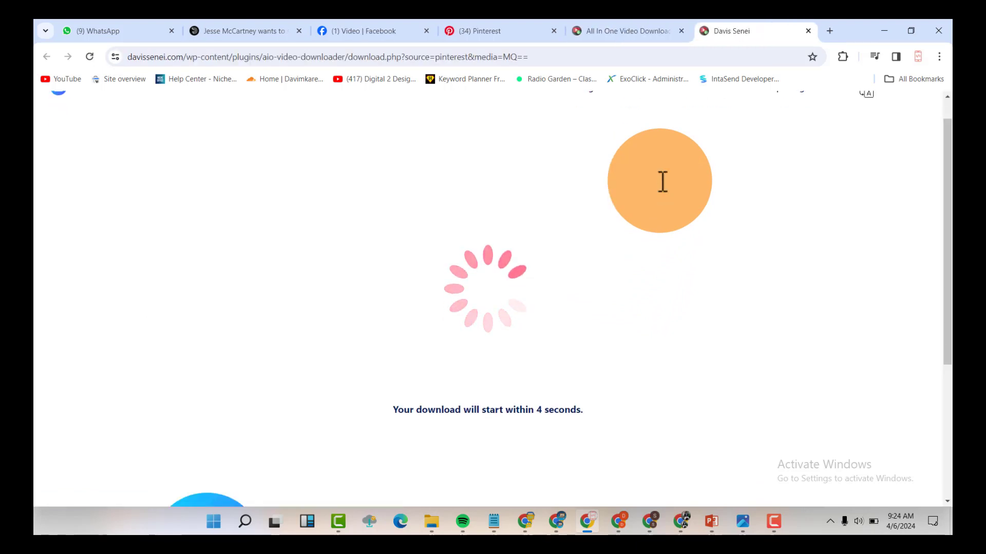
{"action": "scroll", "coordinate": [663, 181], "scroll_direction": "down", "scroll_amount": 1}
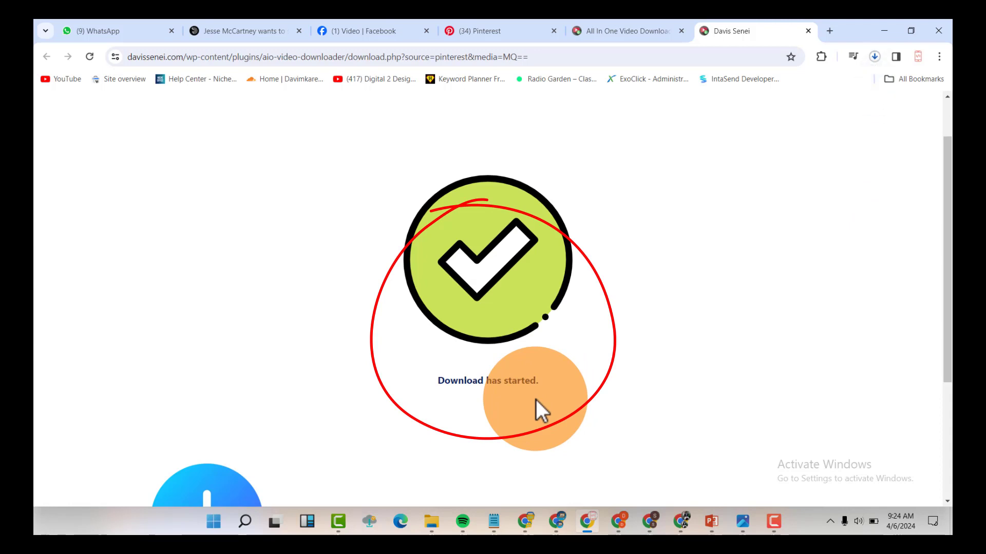
{"action": "left_click", "coordinate": [874, 57]}
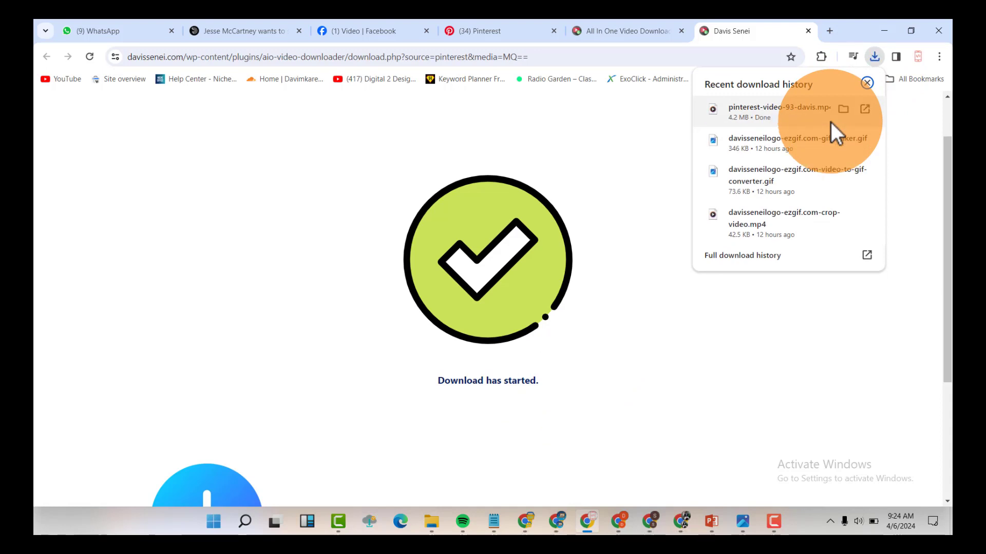
{"action": "left_click", "coordinate": [843, 109]}
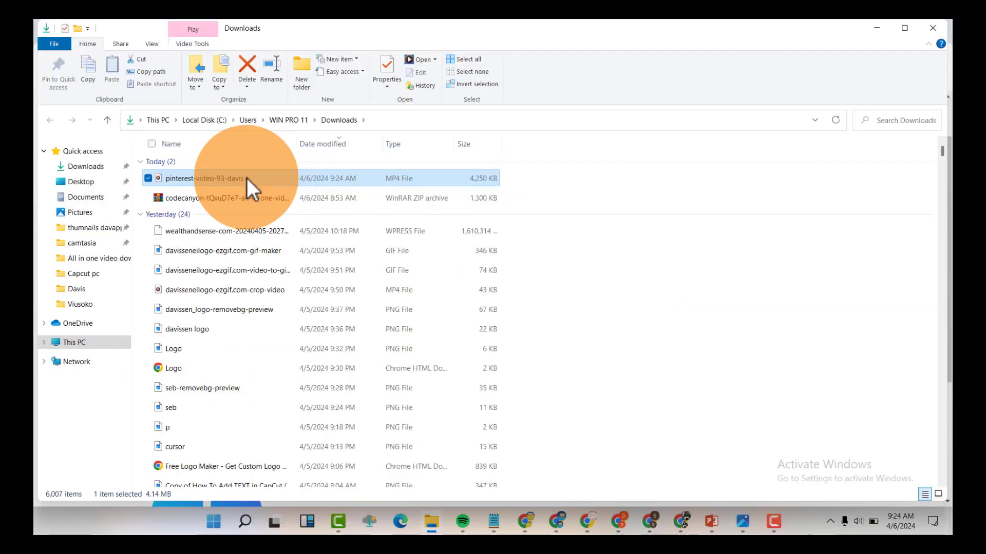
- Play the downloaded pinterest-video-93-davis file, pause it, and close the media player and the Downloads folder
{"action": "double_click", "coordinate": [267, 175]}
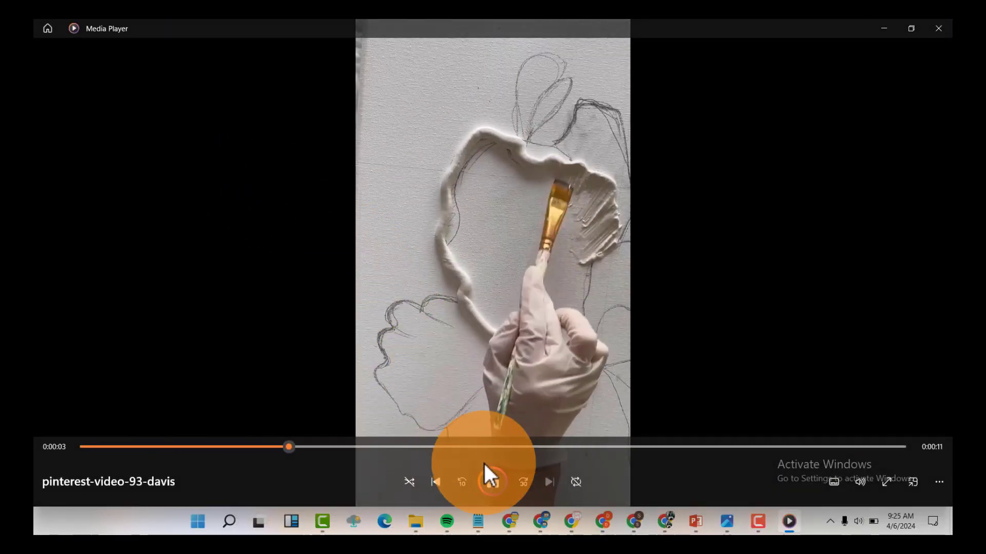
{"action": "left_click", "coordinate": [493, 481]}
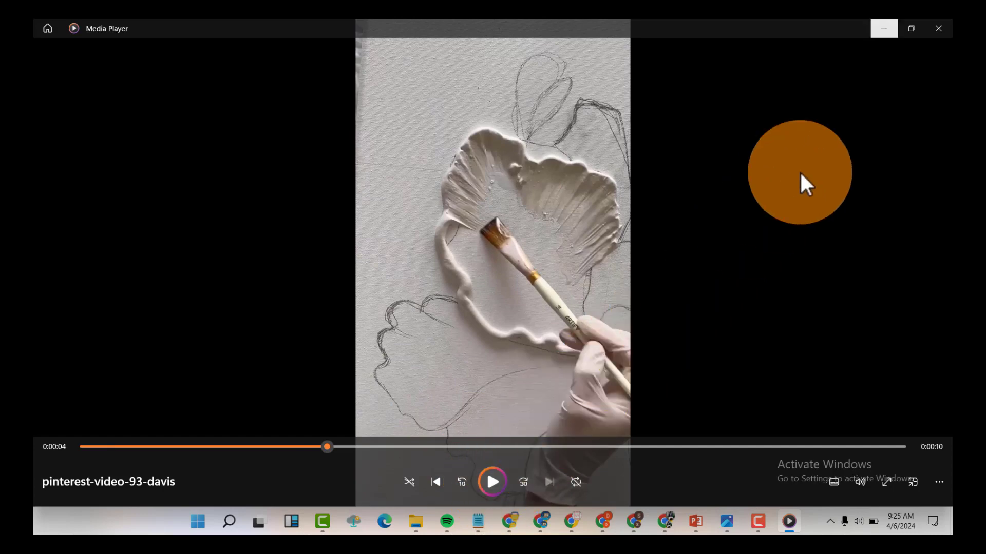
{"action": "left_click", "coordinate": [940, 27]}
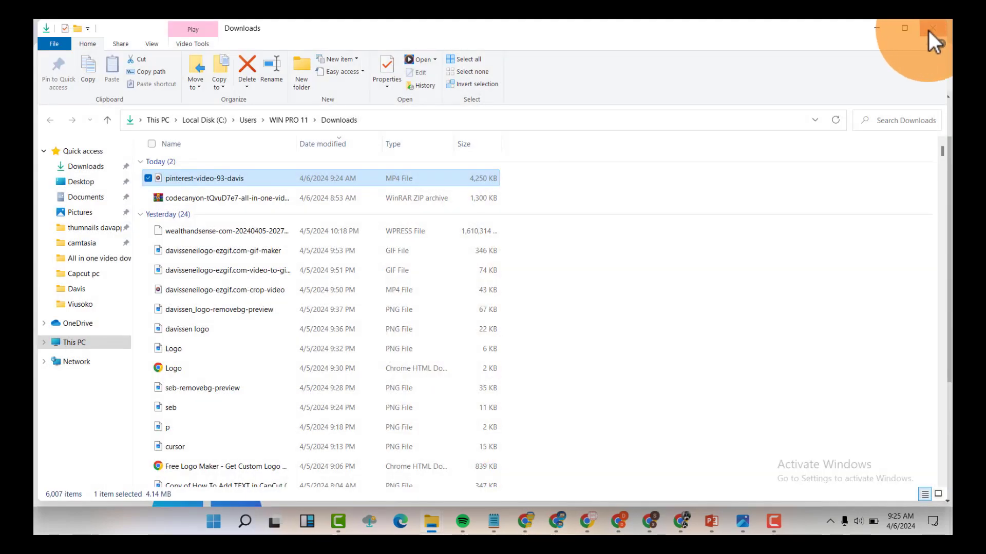
{"action": "left_click", "coordinate": [928, 29]}
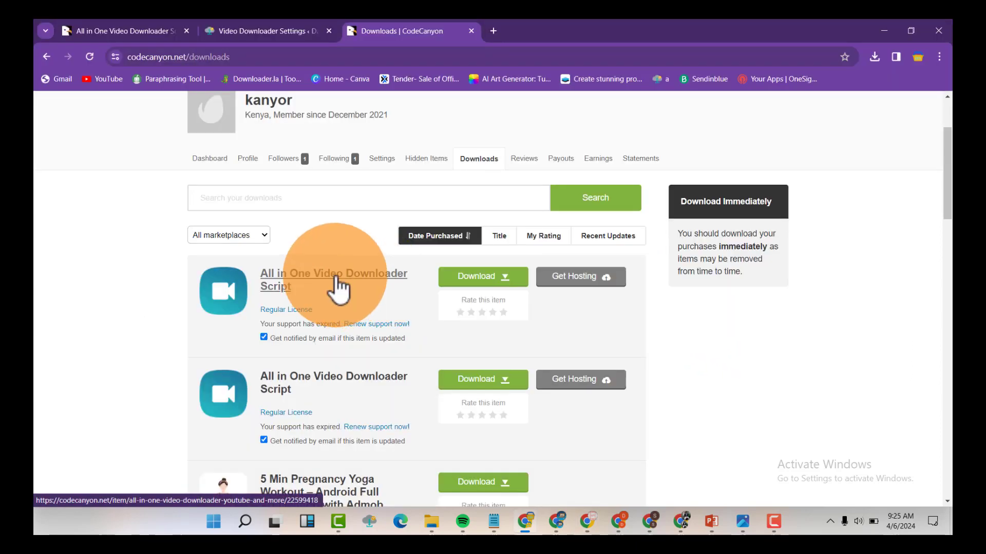
- From the CodeCanyon downloads page, open the All in One Video Downloader Script item page and look through its details
{"action": "left_click", "coordinate": [328, 277]}
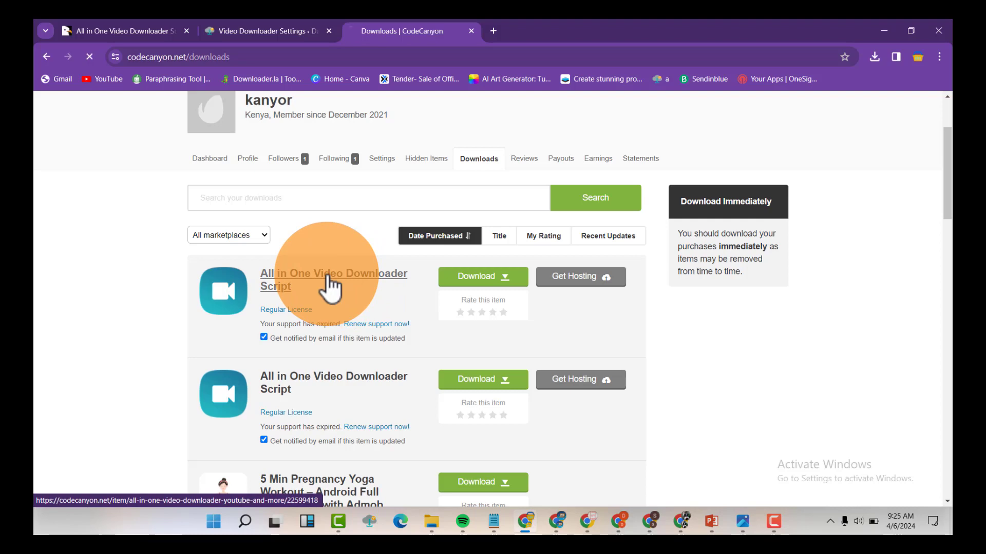
{"action": "scroll", "coordinate": [327, 275], "scroll_direction": "down", "scroll_amount": 4}
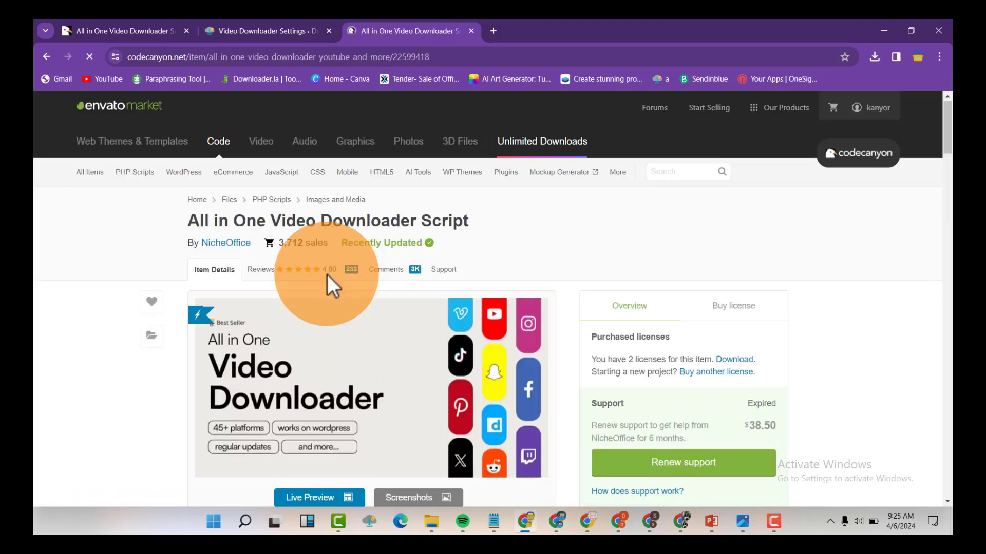
{"action": "scroll", "coordinate": [328, 276], "scroll_direction": "up", "scroll_amount": 2}
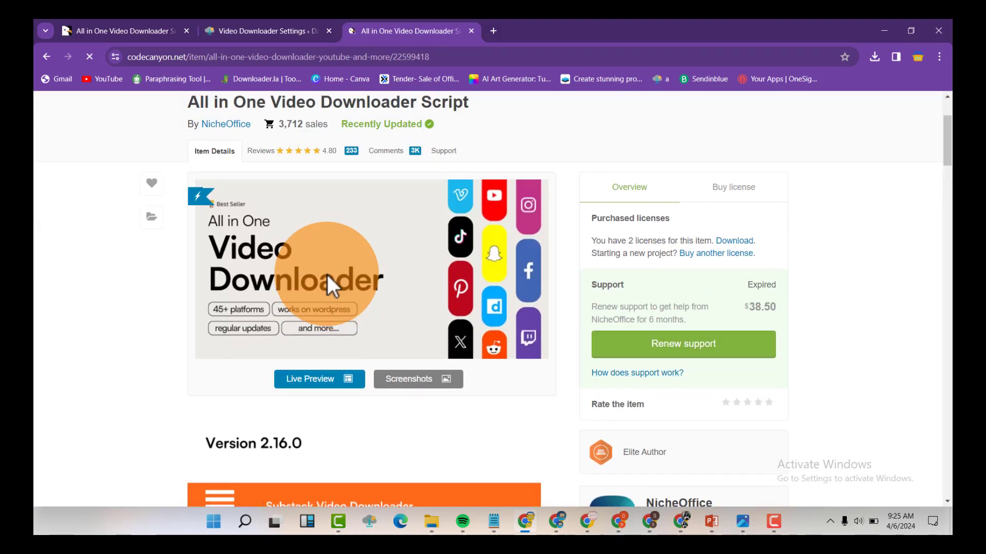